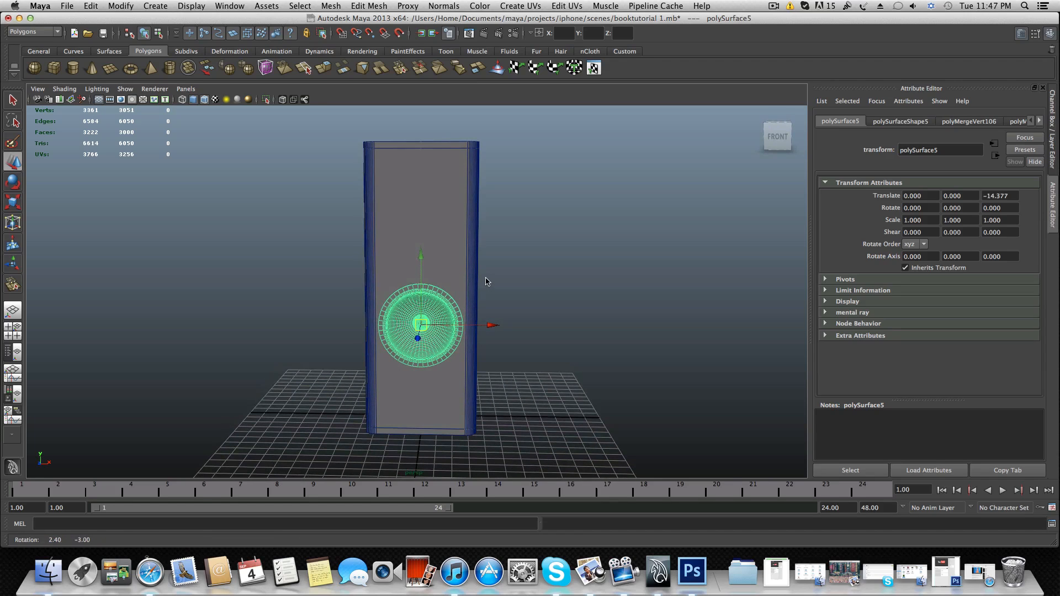
pyautogui.keyDown('alt'); pyautogui.moveTo(427, 232); pyautogui.dragTo(426, 265, button='middle'); pyautogui.keyUp('alt')
pyautogui.keyDown('alt'); pyautogui.moveTo(471, 264); pyautogui.dragTo(423, 261, button='right'); pyautogui.keyUp('alt')
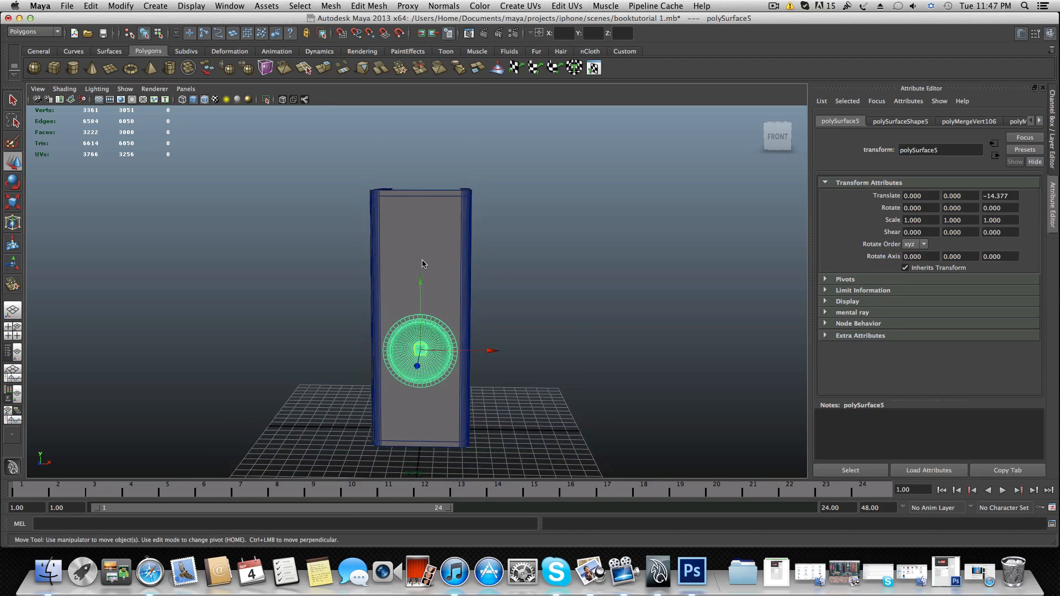
pyautogui.keyDown('alt'); pyautogui.moveTo(422, 261); pyautogui.dragTo(424, 260); pyautogui.keyUp('alt')
pyautogui.keyDown('alt'); pyautogui.moveTo(423, 260); pyautogui.dragTo(430, 249, button='middle'); pyautogui.keyUp('alt')
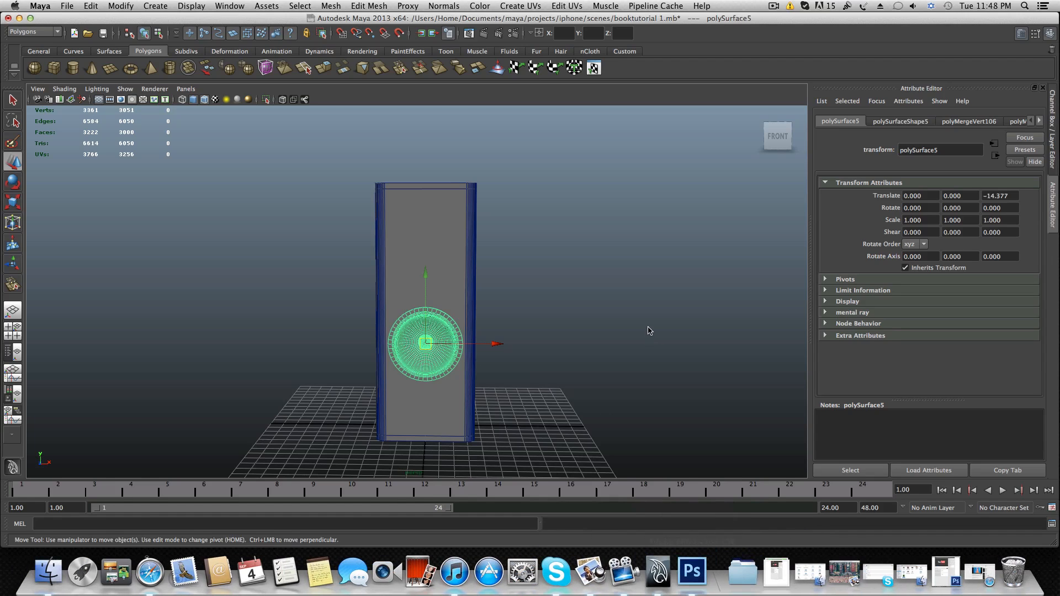
pyautogui.keyDown('alt'); pyautogui.moveTo(528, 313); pyautogui.dragTo(487, 290); pyautogui.keyUp('alt')
pyautogui.keyDown('alt'); pyautogui.moveTo(469, 289); pyautogui.dragTo(525, 297, button='right'); pyautogui.keyUp('alt')
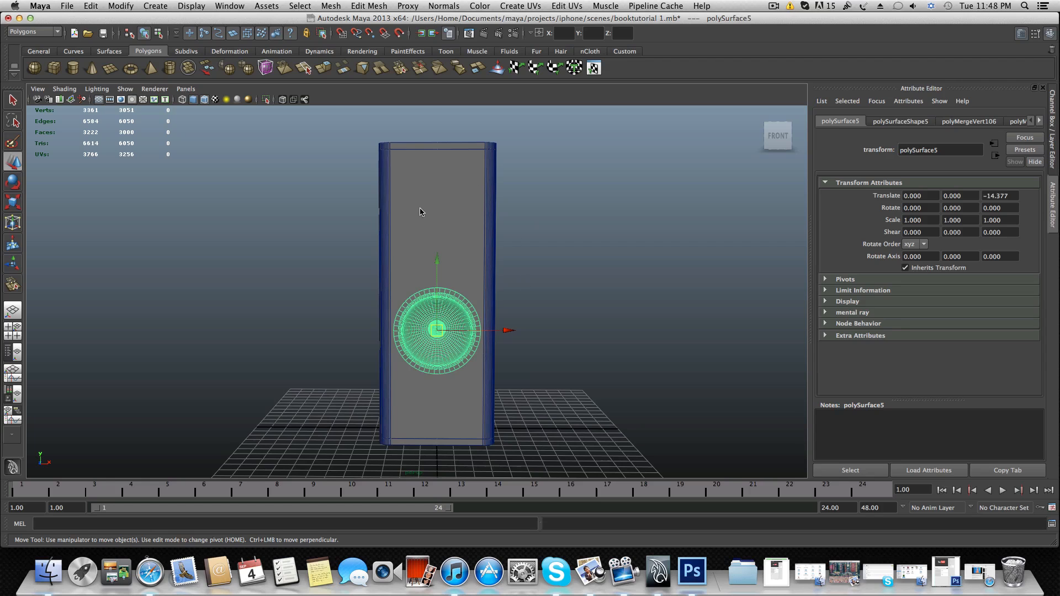
pyautogui.keyDown('alt'); pyautogui.moveTo(418, 200); pyautogui.dragTo(395, 222); pyautogui.keyUp('alt')
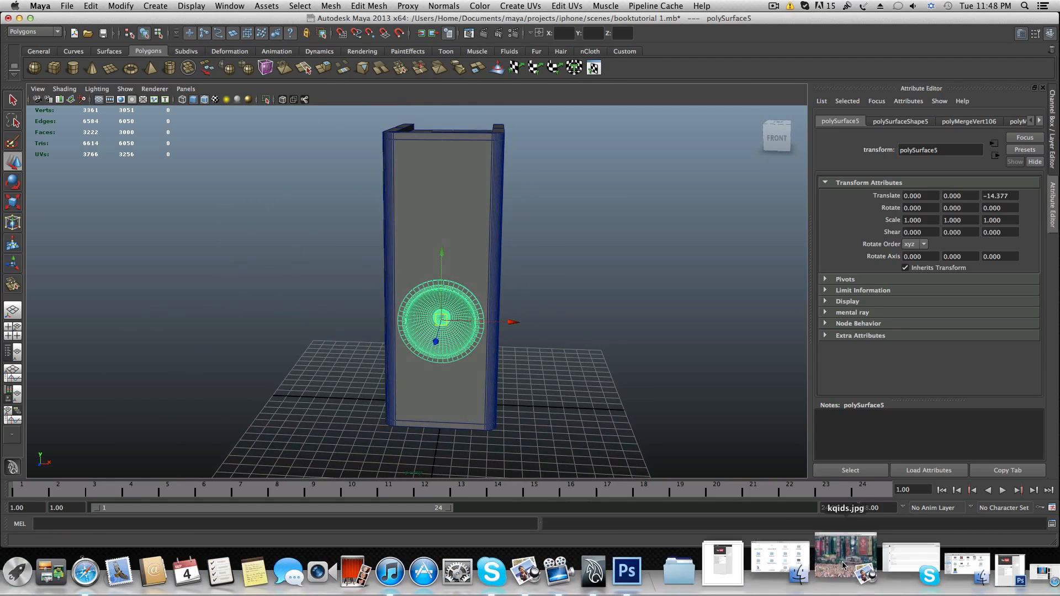
# - Bring up the reference photo kqids.jpg, study the book spines in it, and minimize it
pyautogui.click(899, 574)
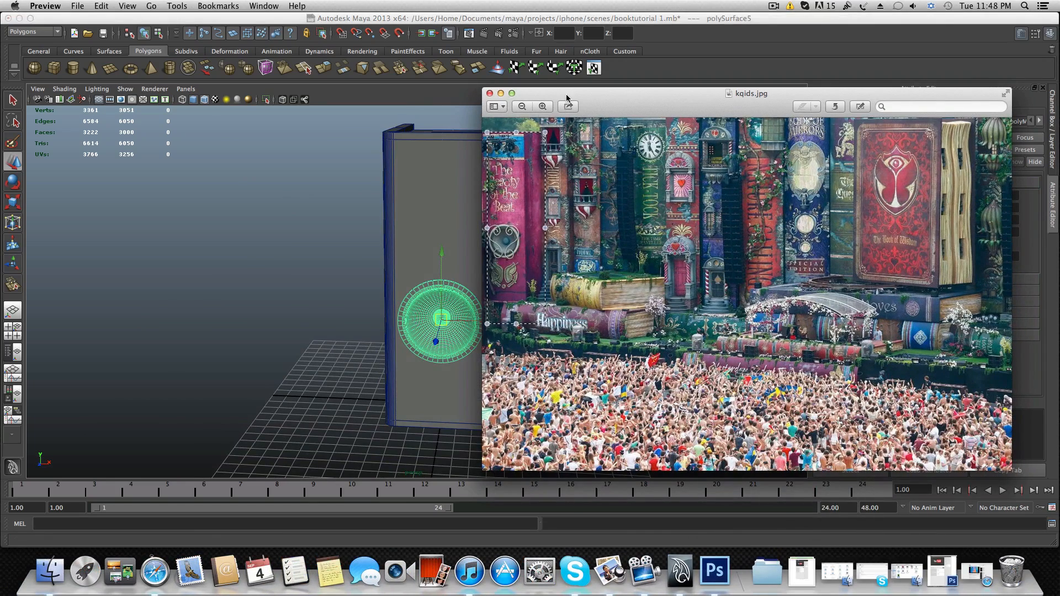
pyautogui.moveTo(567, 98); pyautogui.dragTo(535, 89)
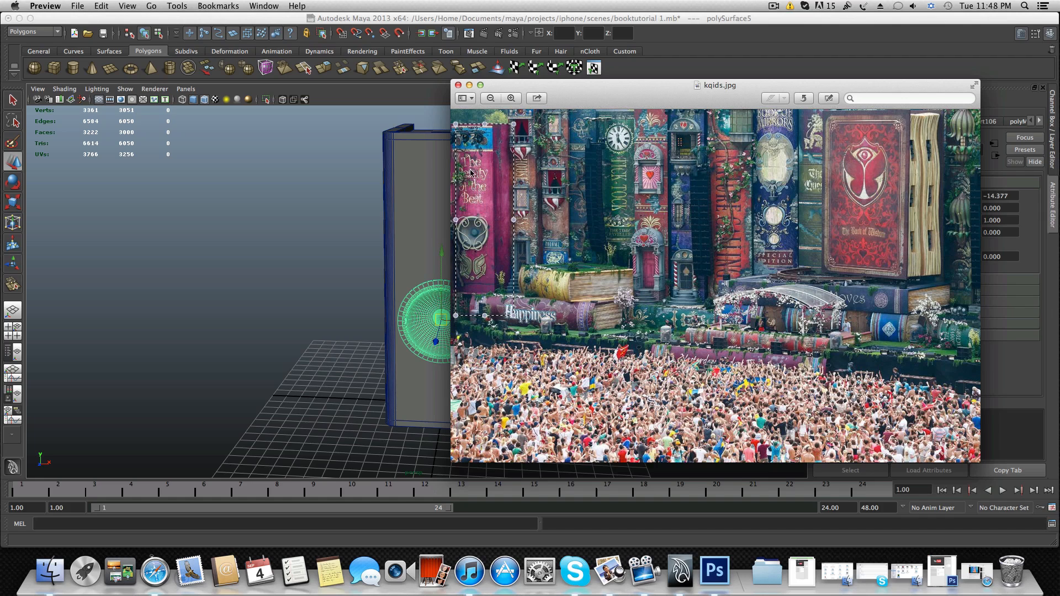
pyautogui.click(469, 85)
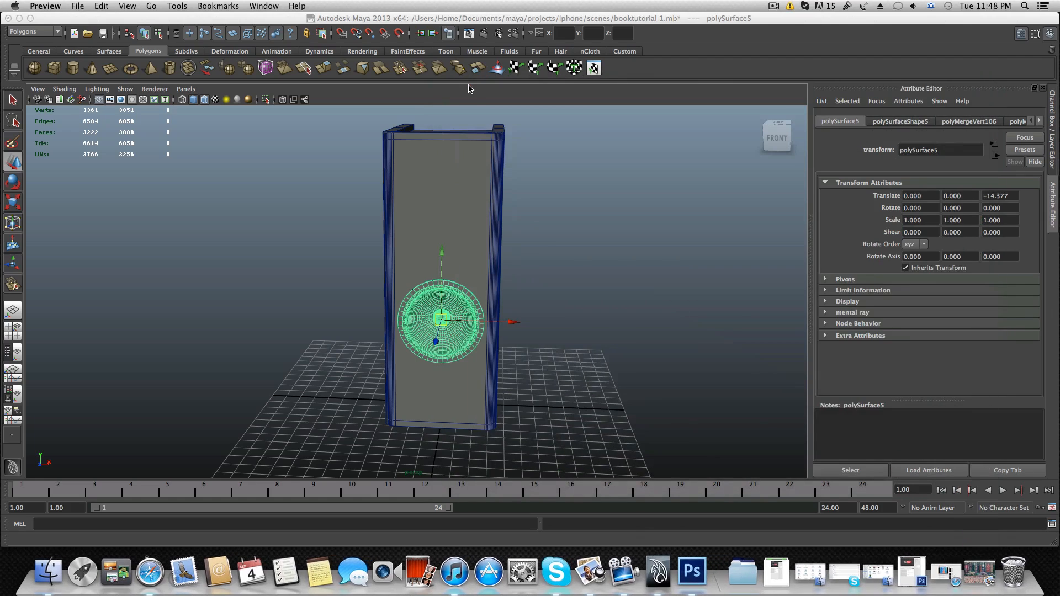
# - Select the book mesh and split the viewport into two panes side by side
pyautogui.click(488, 286)
pyautogui.keyDown('alt'); pyautogui.moveTo(488, 287); pyautogui.dragTo(490, 319); pyautogui.keyUp('alt')
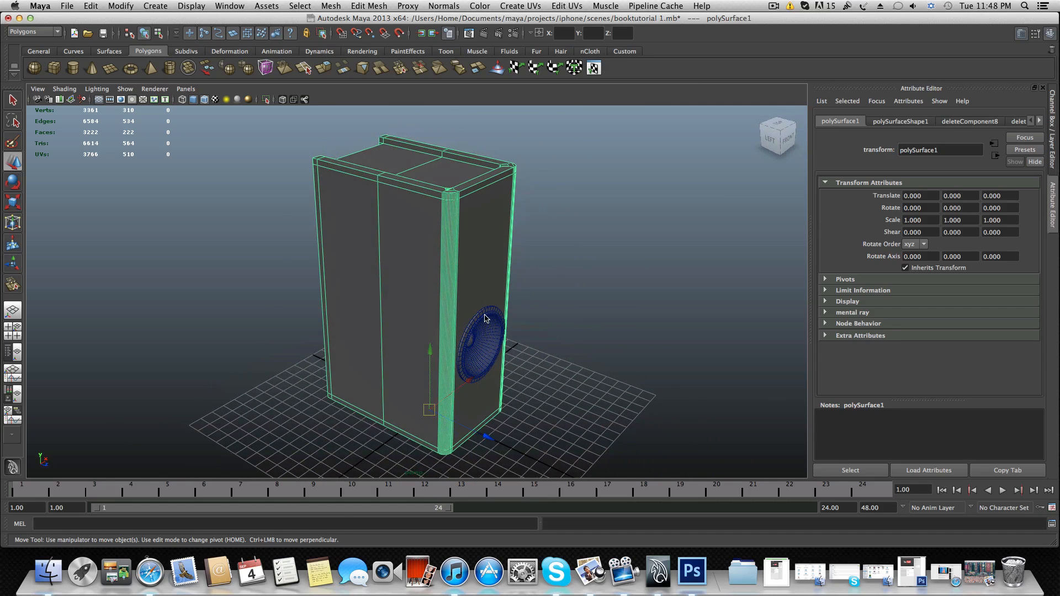
pyautogui.click(485, 318)
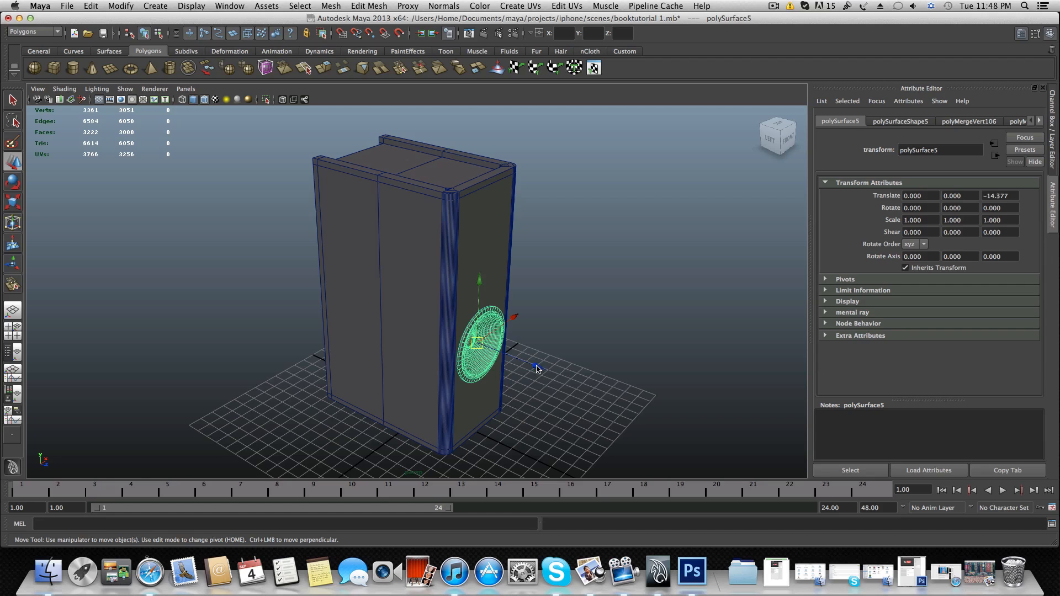
pyautogui.keyDown('alt'); pyautogui.moveTo(456, 301); pyautogui.dragTo(386, 291); pyautogui.keyUp('alt')
pyautogui.keyDown('alt'); pyautogui.moveTo(395, 300); pyautogui.dragTo(361, 273, button='middle'); pyautogui.keyUp('alt')
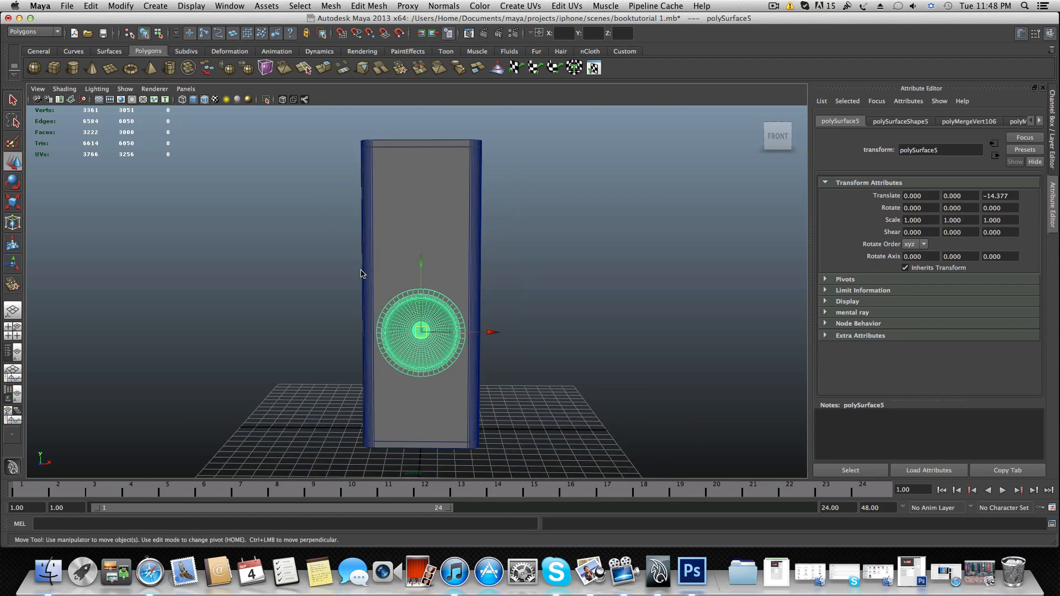
pyautogui.keyDown('alt'); pyautogui.moveTo(361, 273); pyautogui.dragTo(364, 276); pyautogui.keyUp('alt')
pyautogui.click(413, 185)
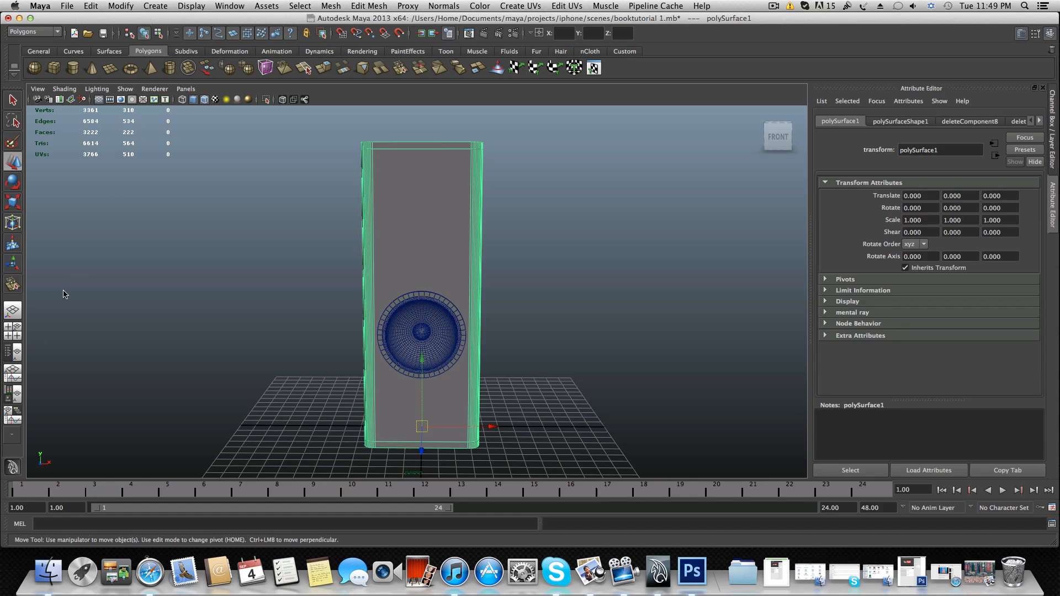
pyautogui.click(189, 89)
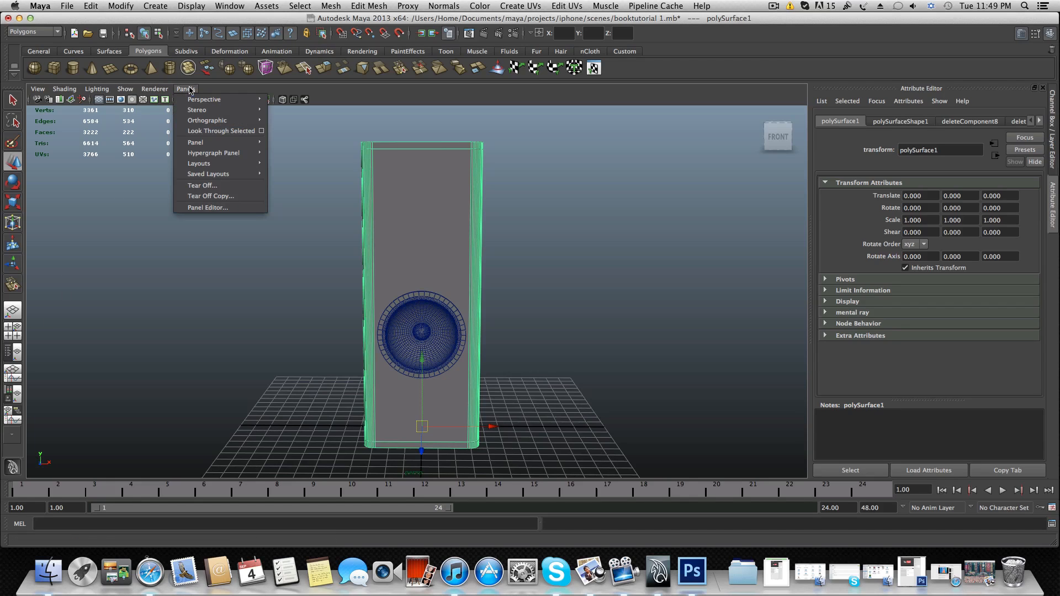
pyautogui.moveTo(215, 165)
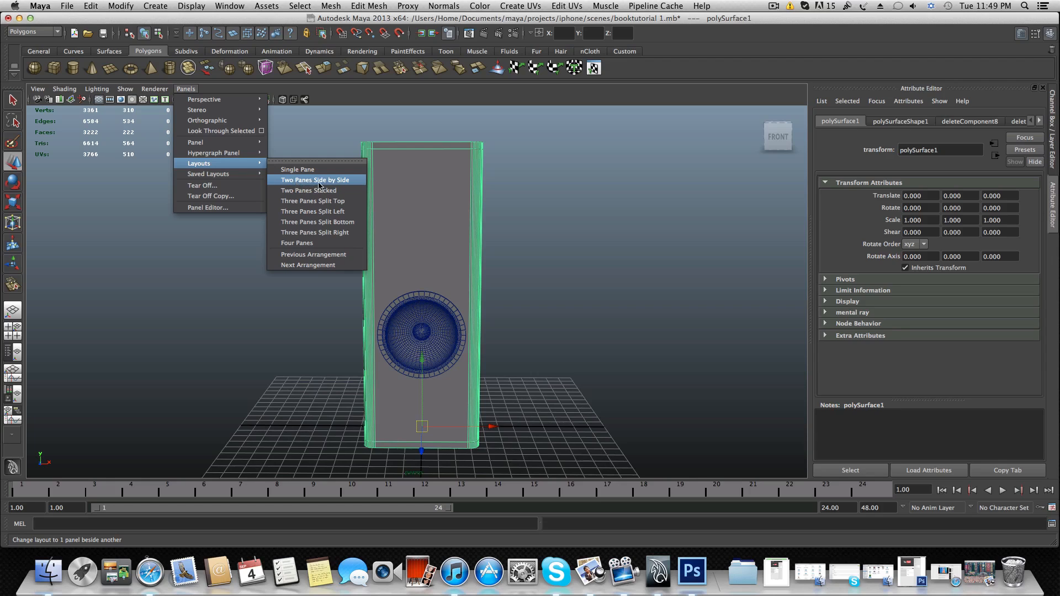
pyautogui.click(345, 186)
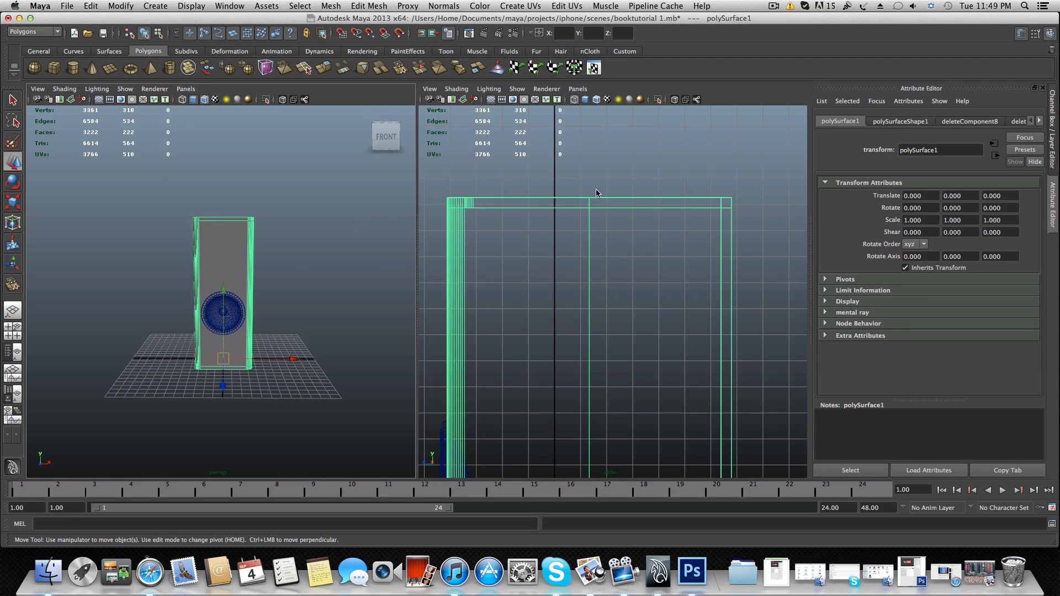
# - Replace the orthographic side view with the UV Texture Editor
pyautogui.scroll(-5, 549, 258)
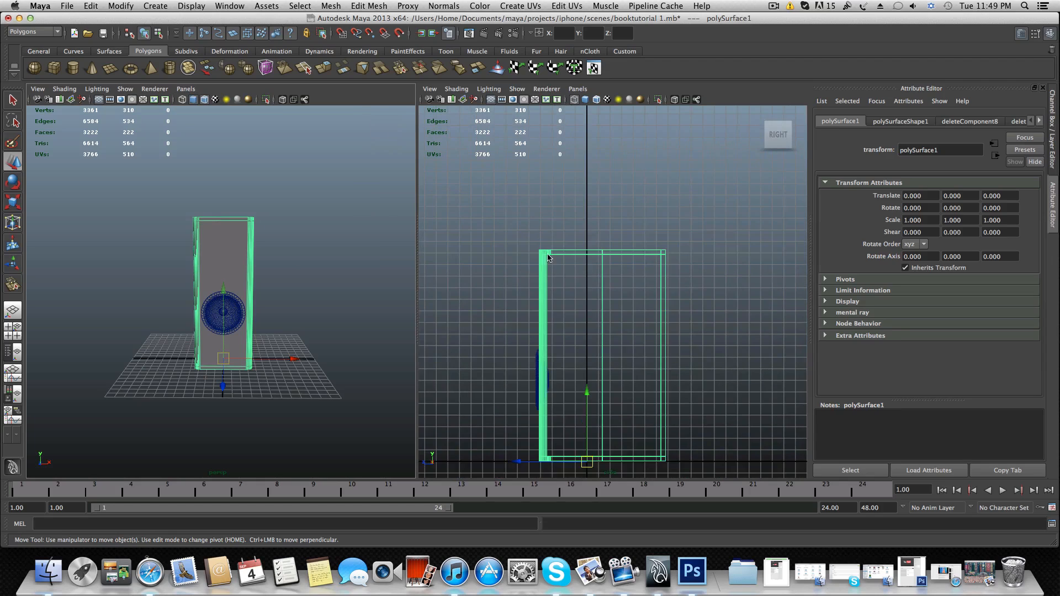
pyautogui.click(577, 89)
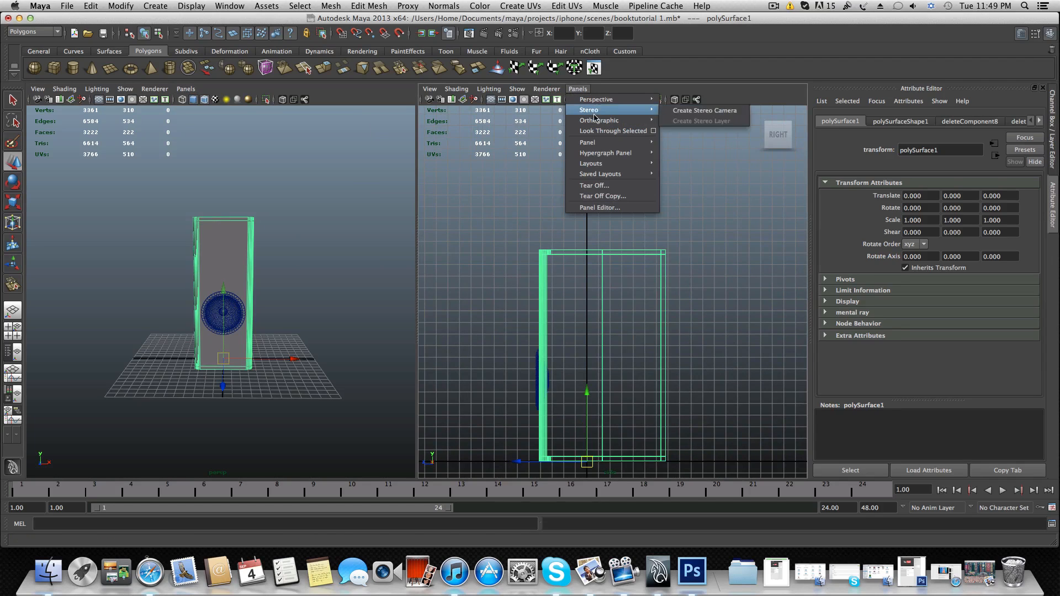
pyautogui.click(579, 90)
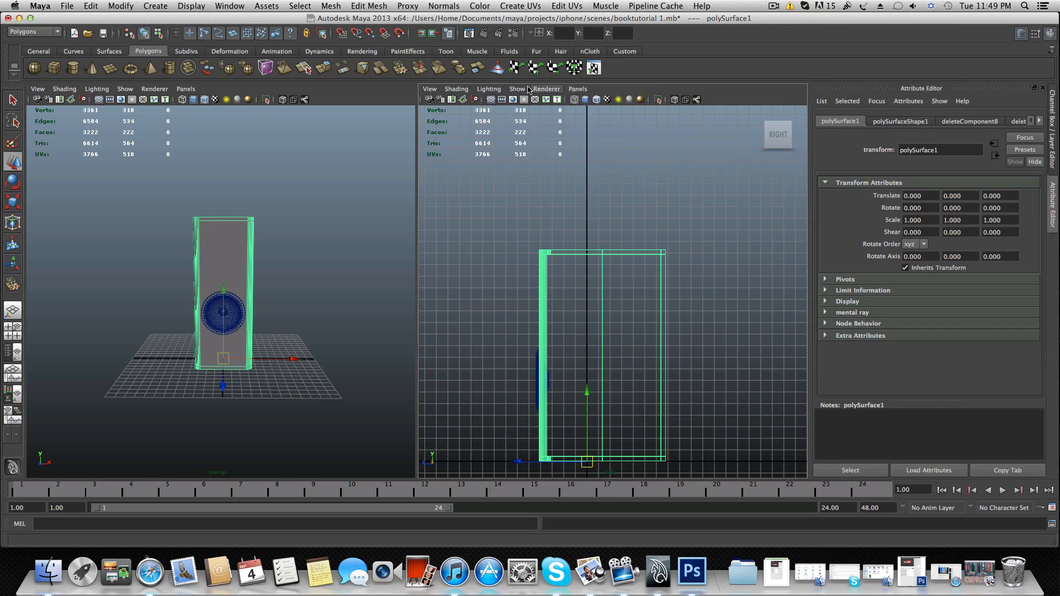
pyautogui.click(578, 89)
pyautogui.moveTo(599, 142)
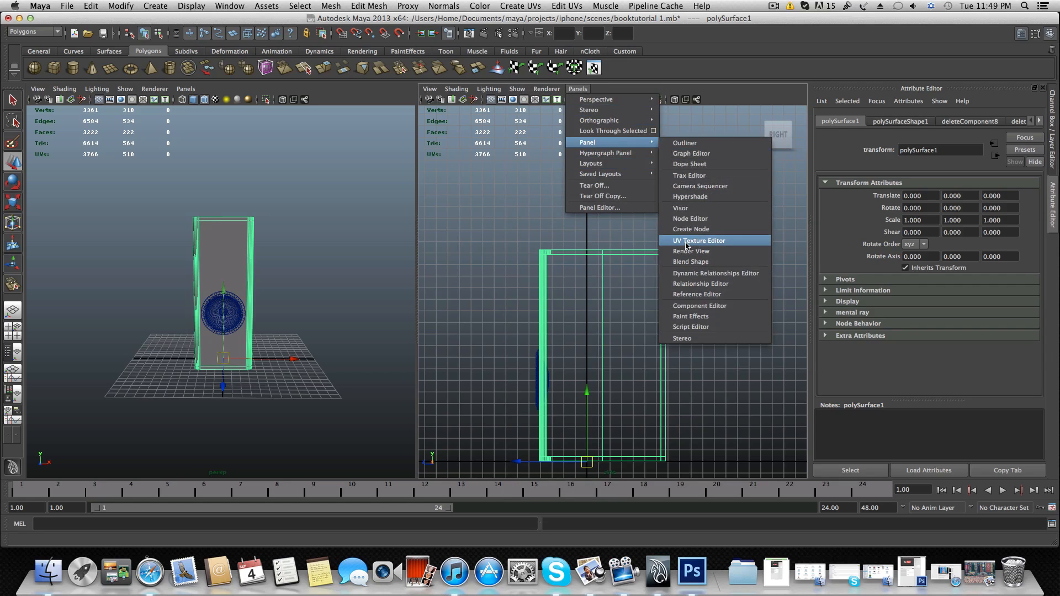
pyautogui.click(686, 241)
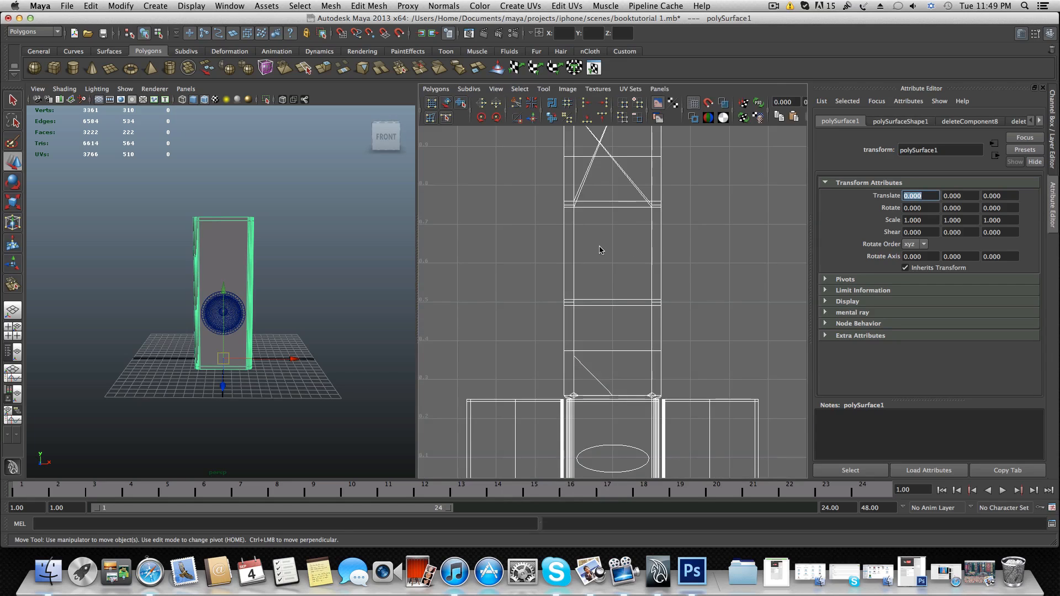
# - Examine the book's UV shells and how they fit the 0 to 1 texture space, comparing them with the 3D model
pyautogui.press('f')
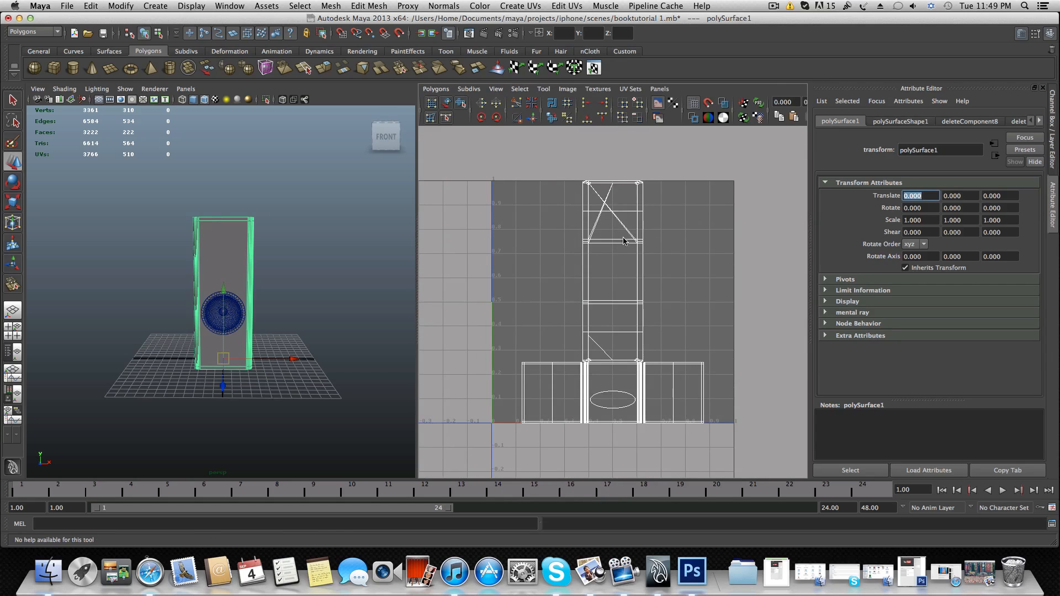
pyautogui.scroll(3, 591, 291)
pyautogui.scroll(-2, 590, 290)
pyautogui.scroll(1, 589, 290)
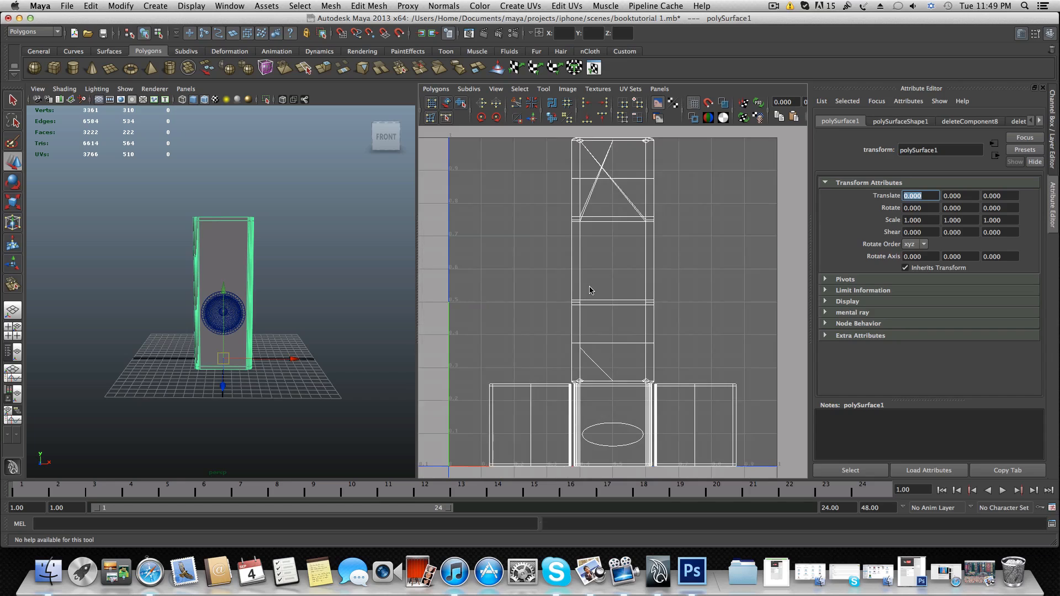
pyautogui.scroll(-3, 588, 285)
pyautogui.scroll(1, 588, 276)
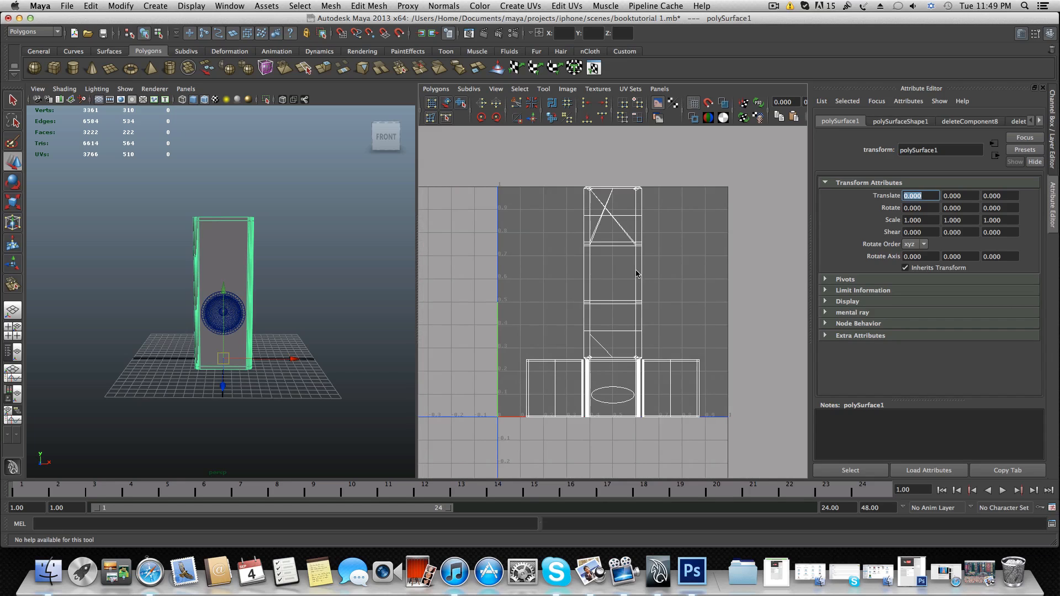
pyautogui.keyDown('alt'); pyautogui.moveTo(630, 259); pyautogui.dragTo(683, 260, button='middle'); pyautogui.keyUp('alt')
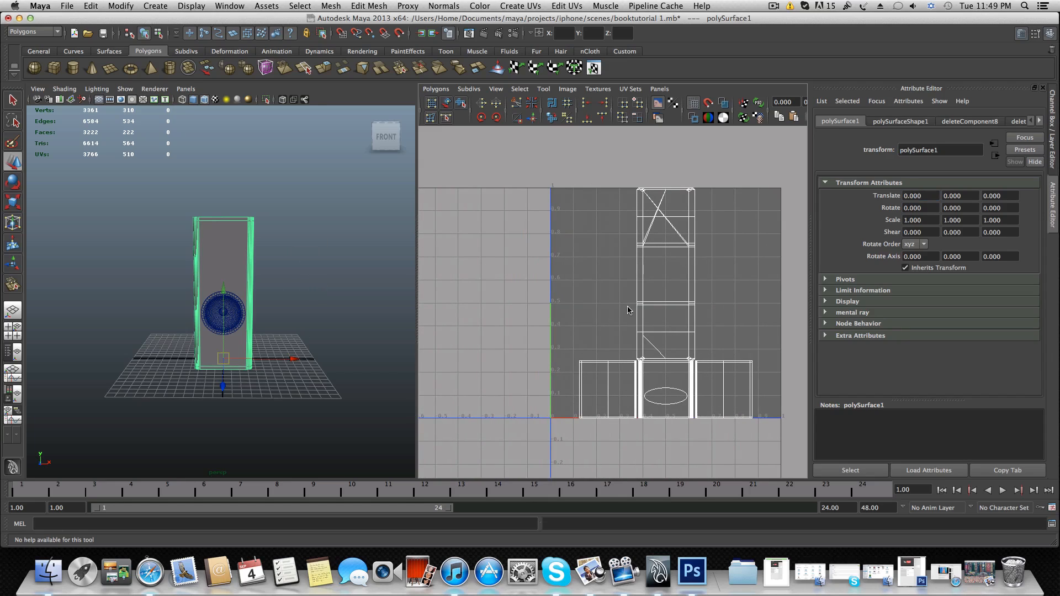
pyautogui.keyDown('alt'); pyautogui.moveTo(628, 310); pyautogui.dragTo(601, 303, button='middle'); pyautogui.keyUp('alt')
pyautogui.keyDown('alt'); pyautogui.moveTo(285, 254); pyautogui.dragTo(305, 265); pyautogui.keyUp('alt')
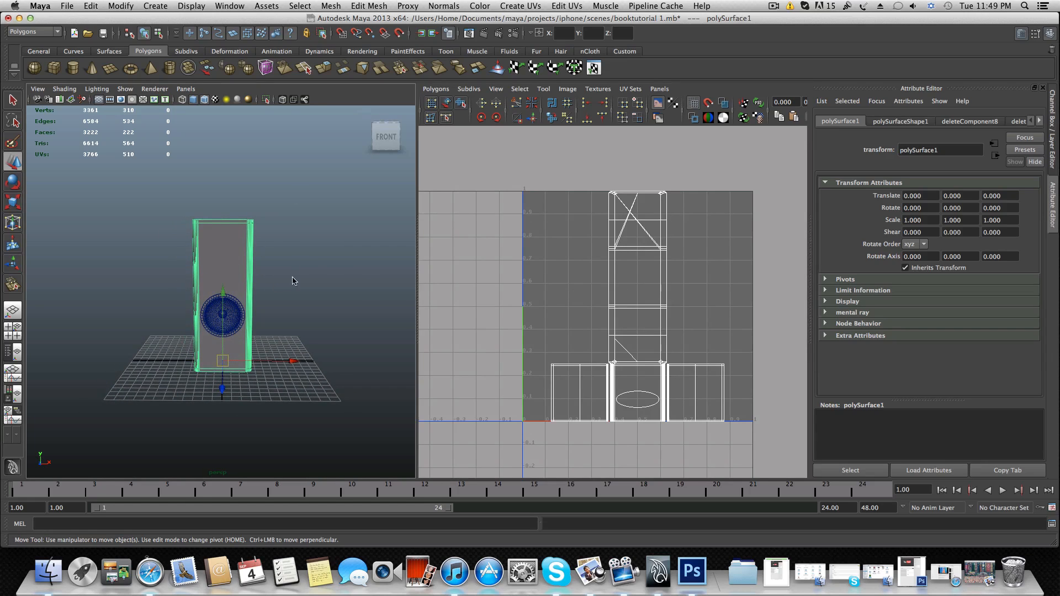
pyautogui.moveTo(630, 317)
pyautogui.keyDown('alt'); pyautogui.mouseDown(button='middle')
pyautogui.moveTo(620, 293)
pyautogui.moveTo(612, 319)
pyautogui.mouseUp(button='middle'); pyautogui.keyUp('alt')
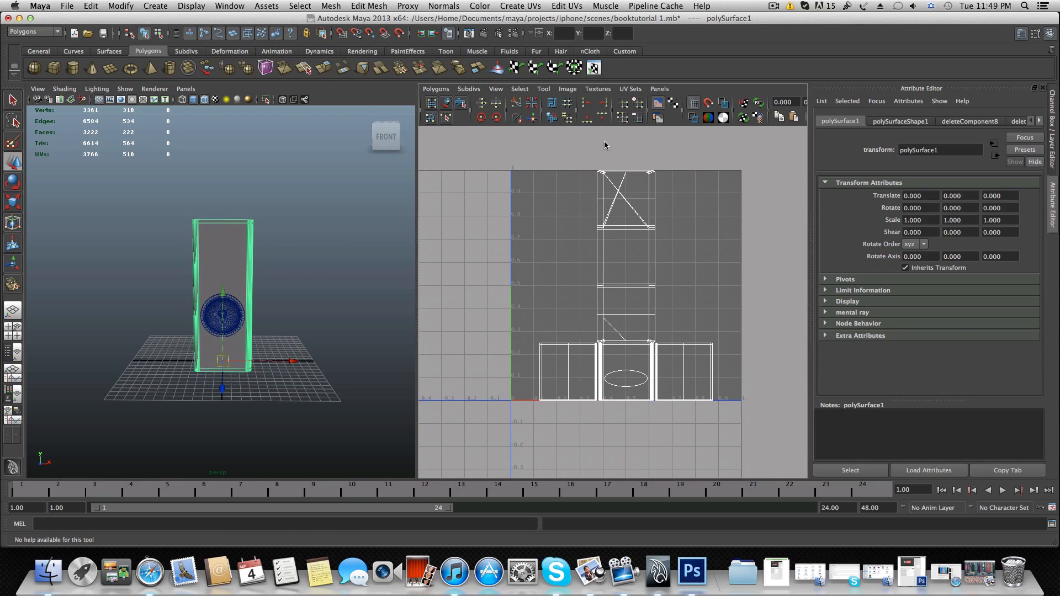
pyautogui.scroll(2, 621, 335)
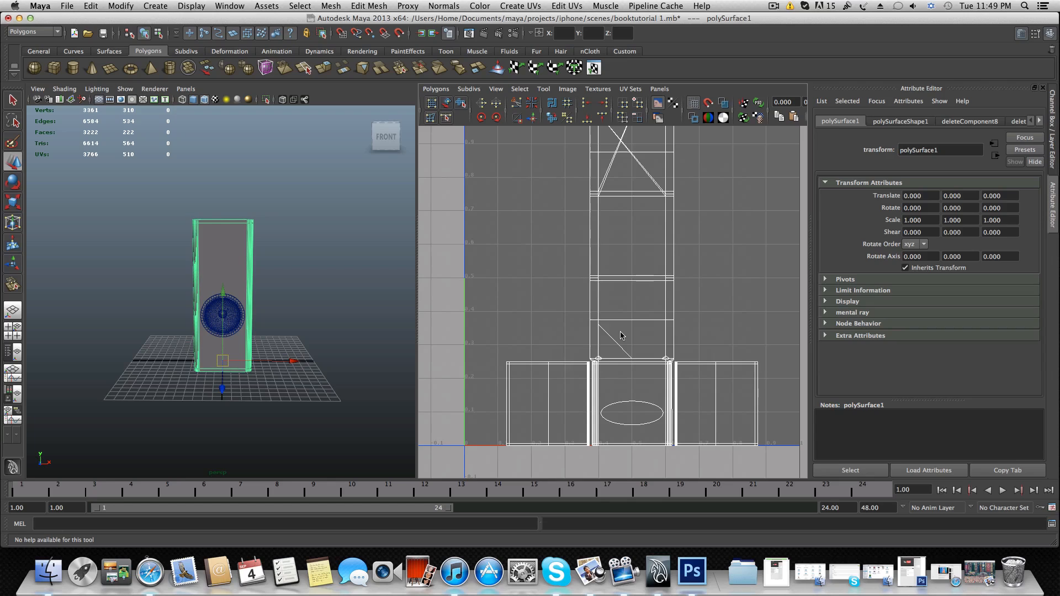
pyautogui.scroll(-1, 621, 335)
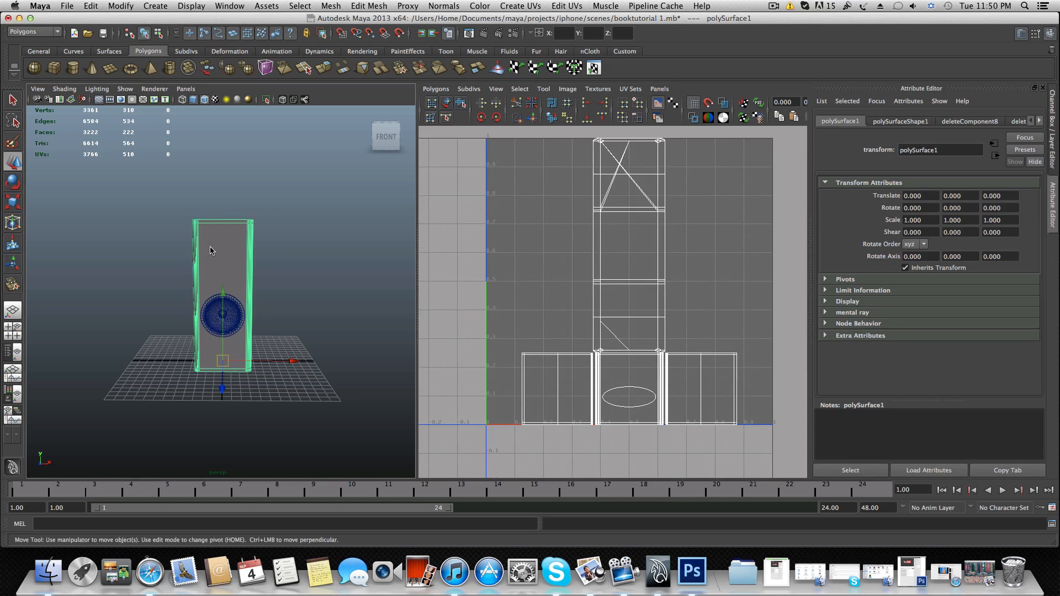
pyautogui.moveTo(218, 244)
pyautogui.keyDown('alt'); pyautogui.mouseDown()
pyautogui.moveTo(244, 248)
pyautogui.moveTo(279, 301)
pyautogui.moveTo(220, 300)
pyautogui.moveTo(221, 247)
pyautogui.mouseUp(); pyautogui.keyUp('alt')
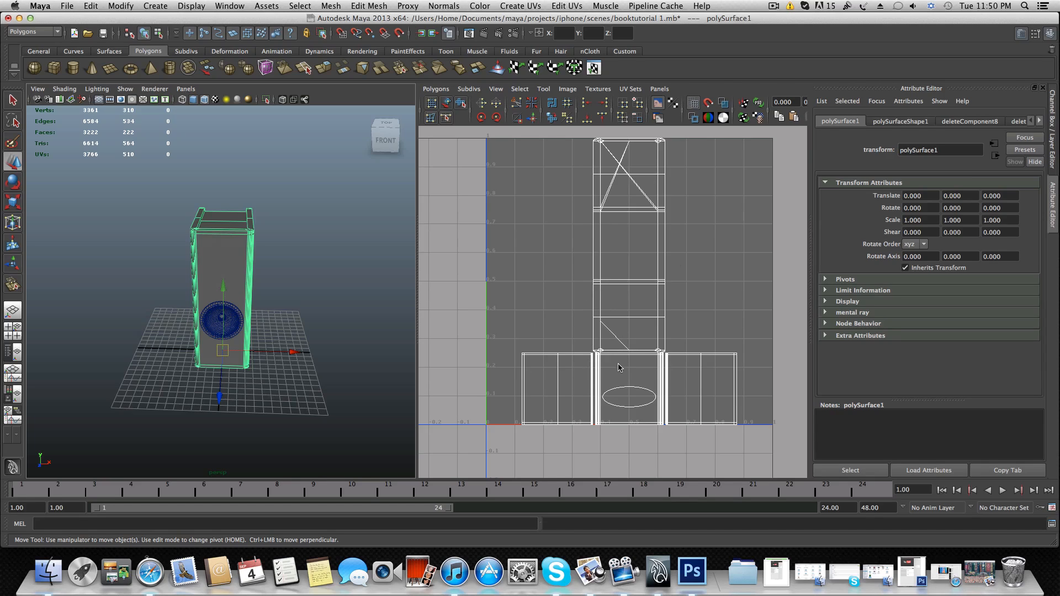
pyautogui.scroll(2, 619, 367)
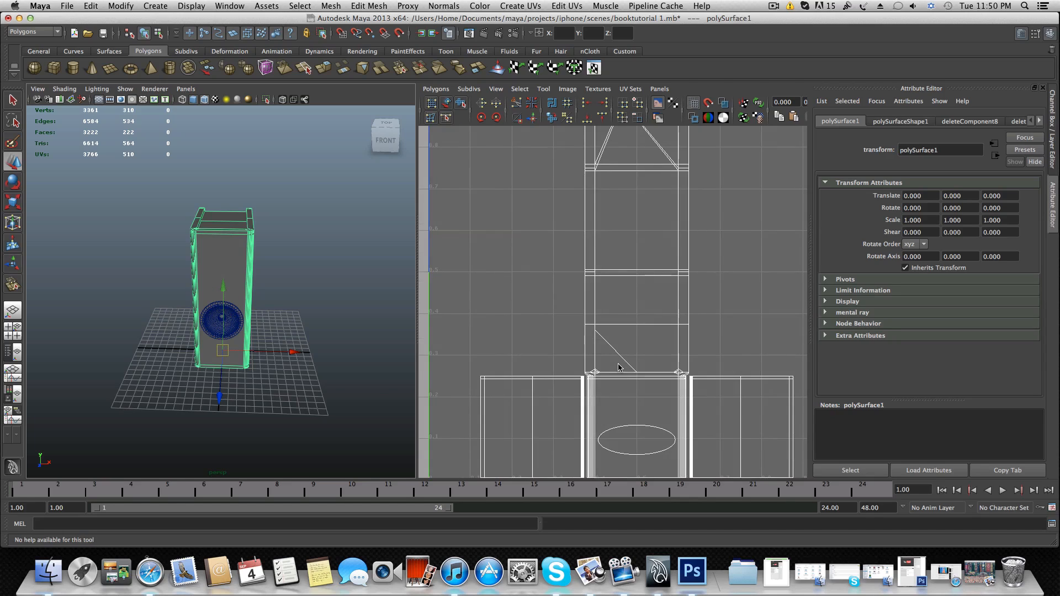
pyautogui.keyDown('alt'); pyautogui.moveTo(624, 377); pyautogui.dragTo(609, 336, button='middle'); pyautogui.keyUp('alt')
pyautogui.scroll(-2, 610, 324)
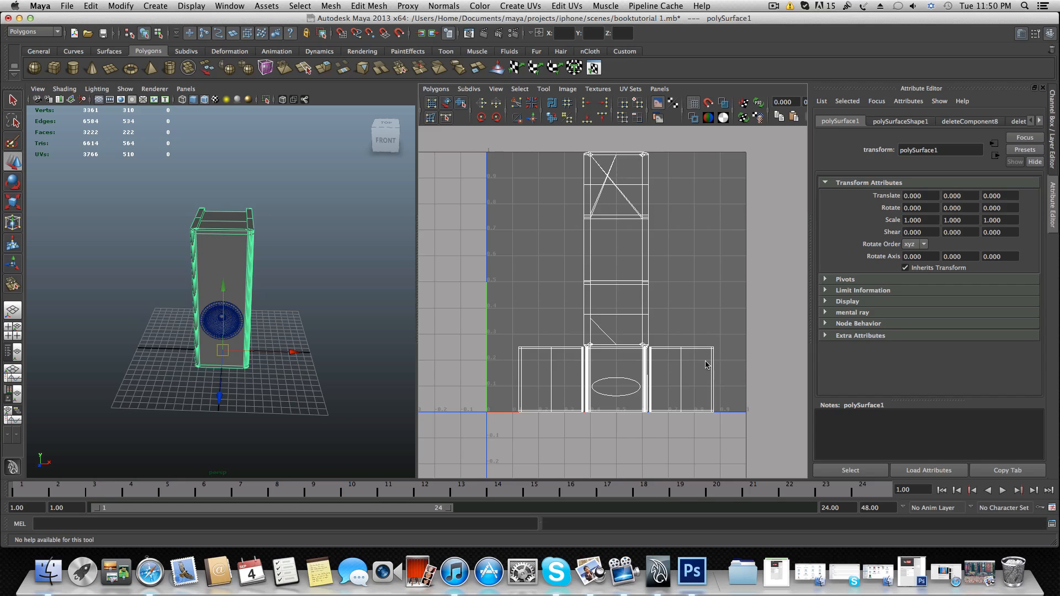
pyautogui.scroll(-4, 706, 364)
pyautogui.scroll(3, 606, 380)
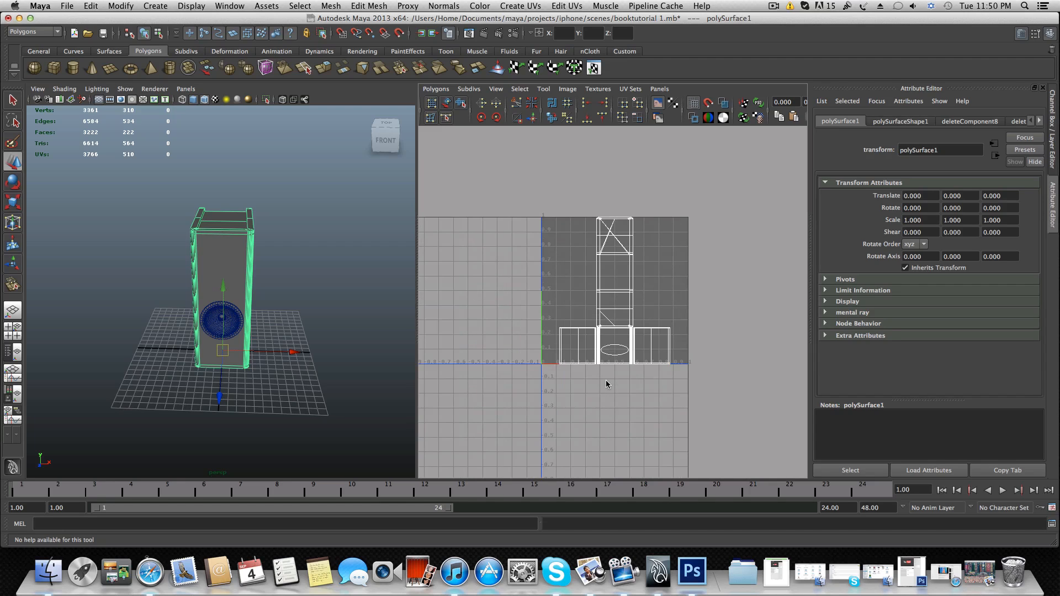
pyautogui.scroll(-1, 606, 267)
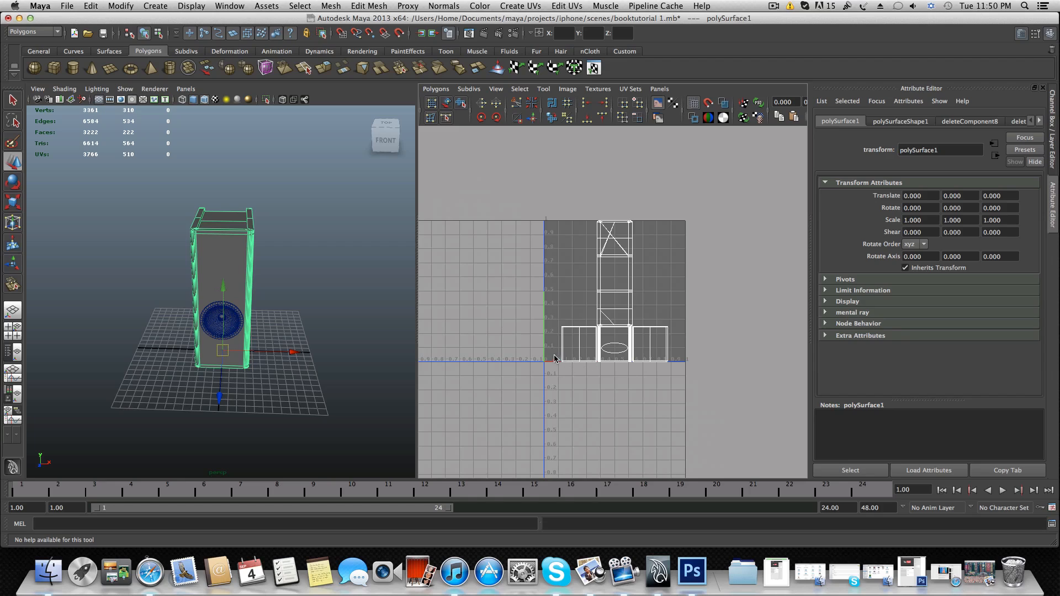
pyautogui.press('f')
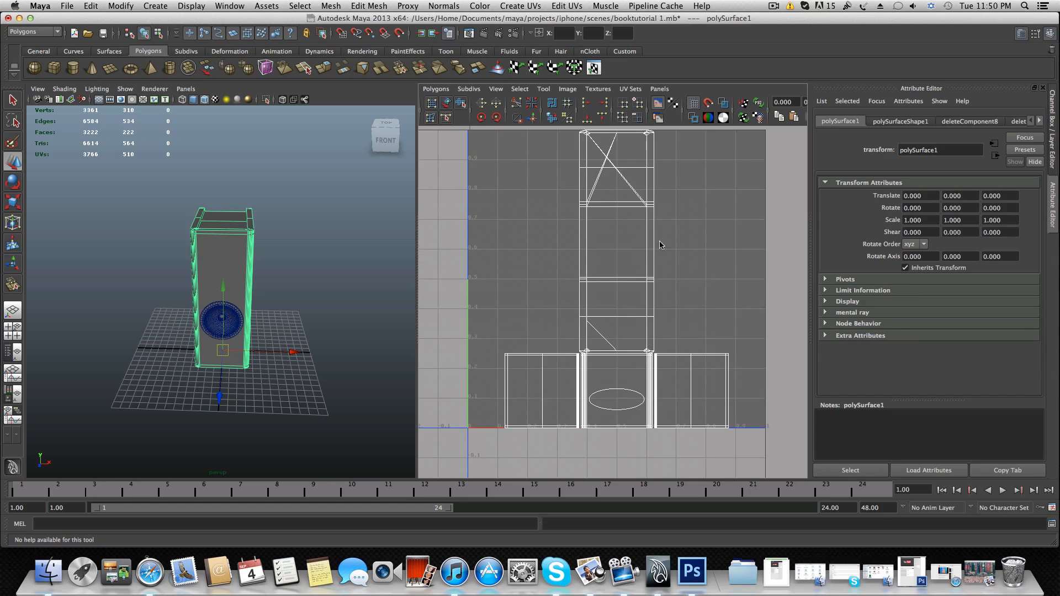
pyautogui.scroll(-1, 644, 299)
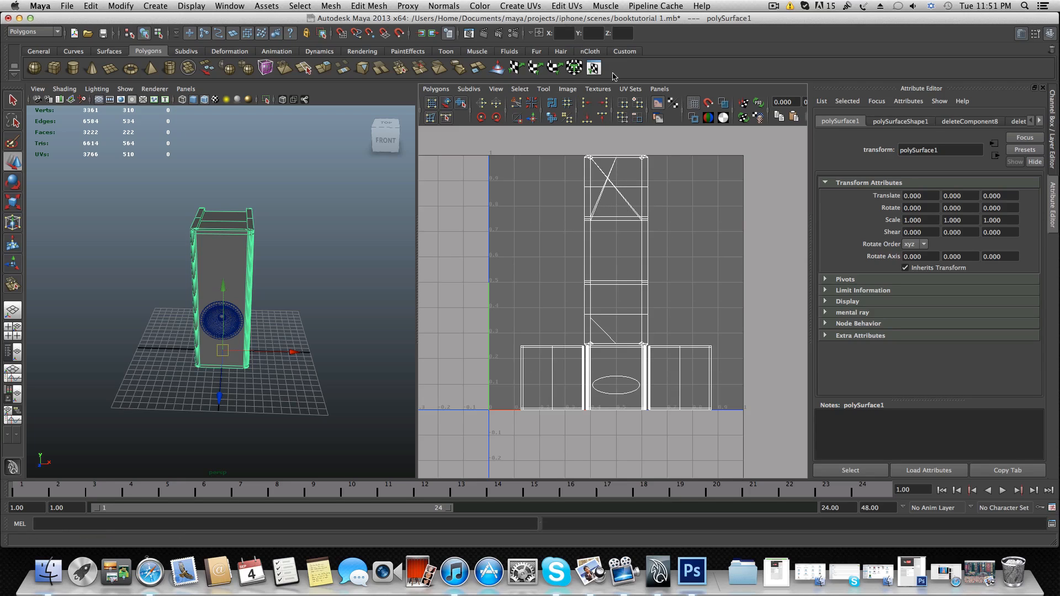
# - Try a Planar Mapping projection on the selected book mesh, check the UV layout, and deselect it
pyautogui.click(572, 8)
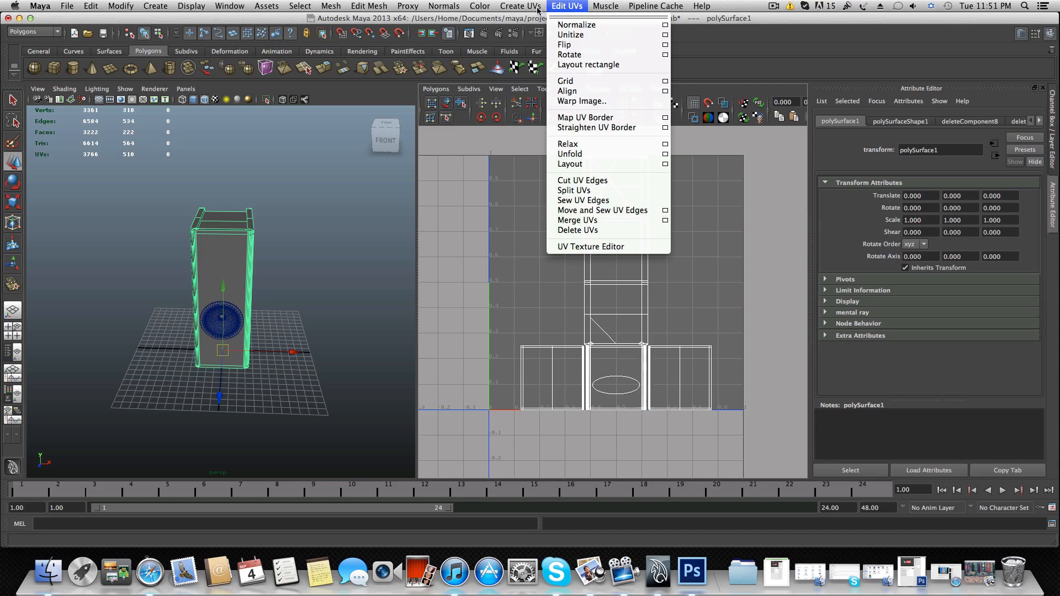
pyautogui.moveTo(537, 9)
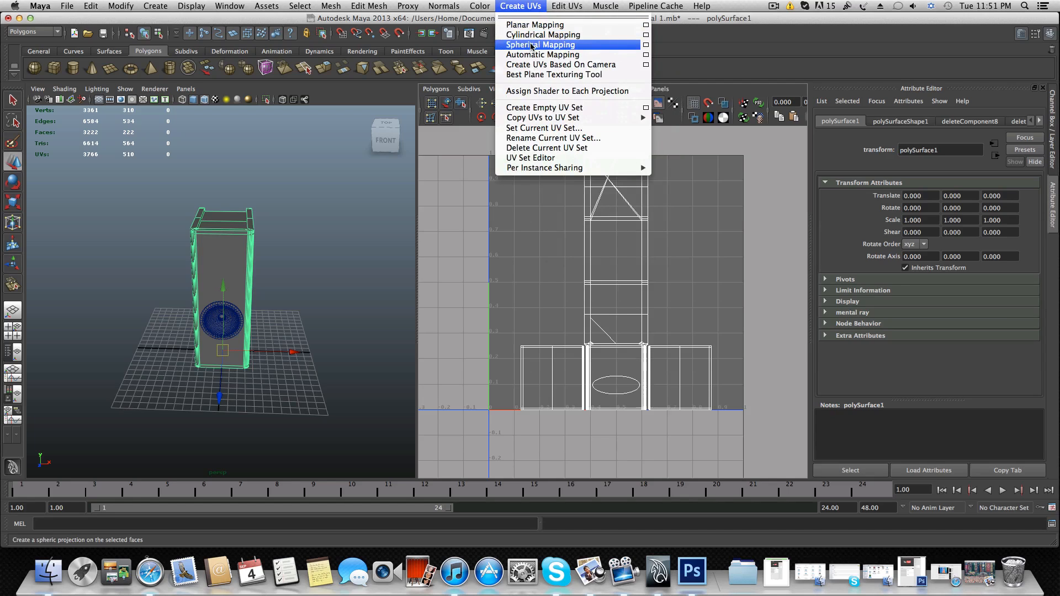
pyautogui.click(534, 24)
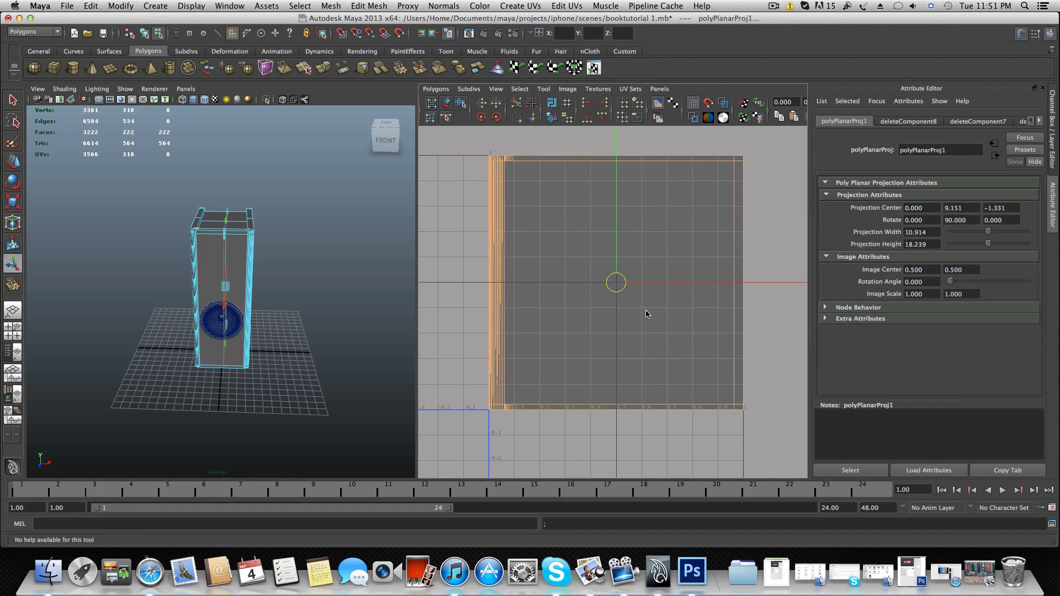
pyautogui.scroll(-6, 646, 315)
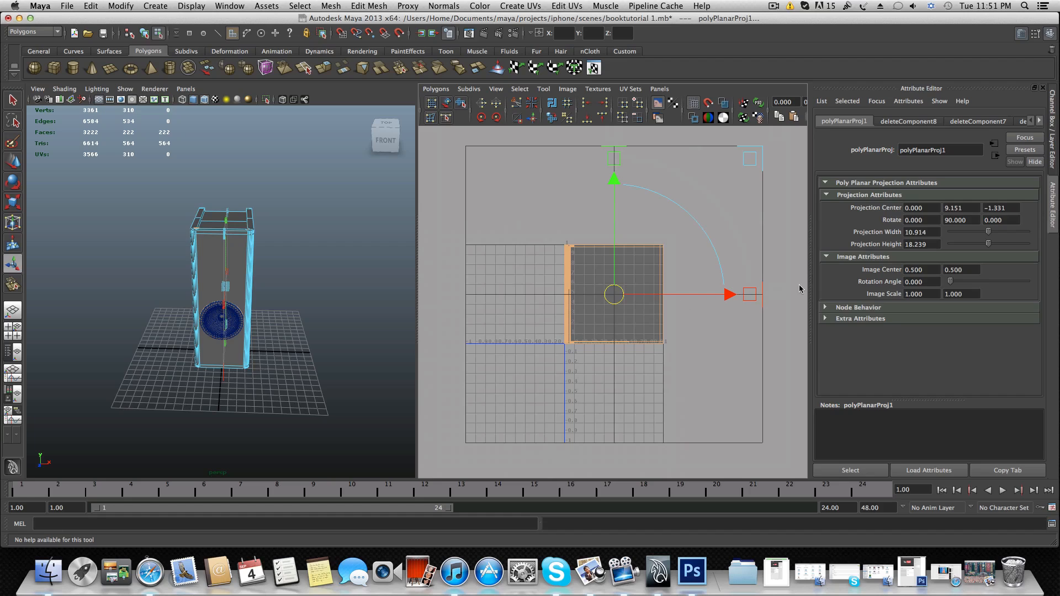
pyautogui.click(785, 280)
pyautogui.scroll(4, 554, 308)
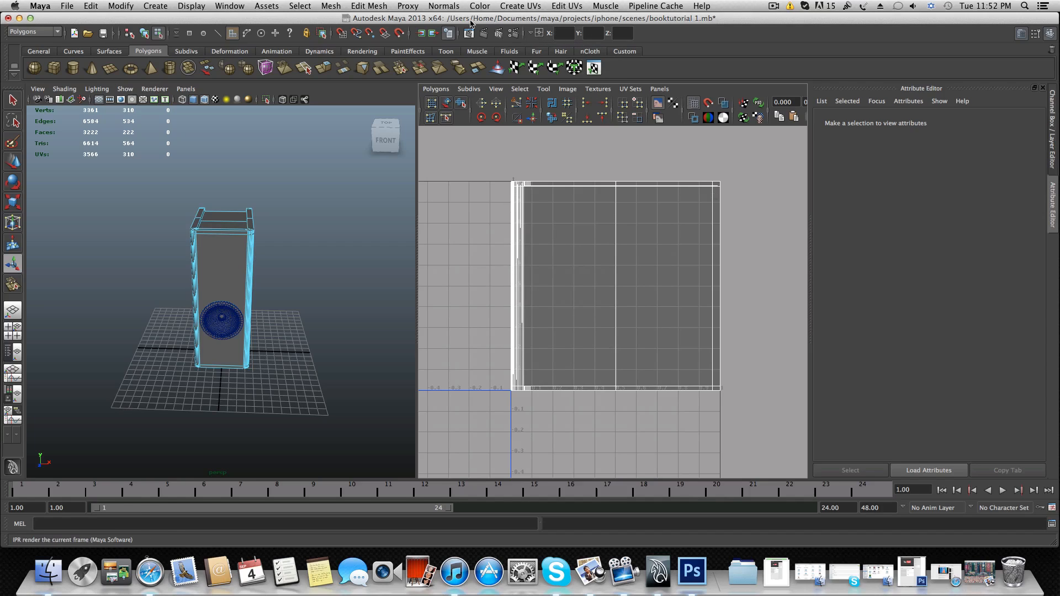
# - Return to object selection with the whole book mesh selected and apply Automatic Mapping to its UVs
pyautogui.click(503, 7)
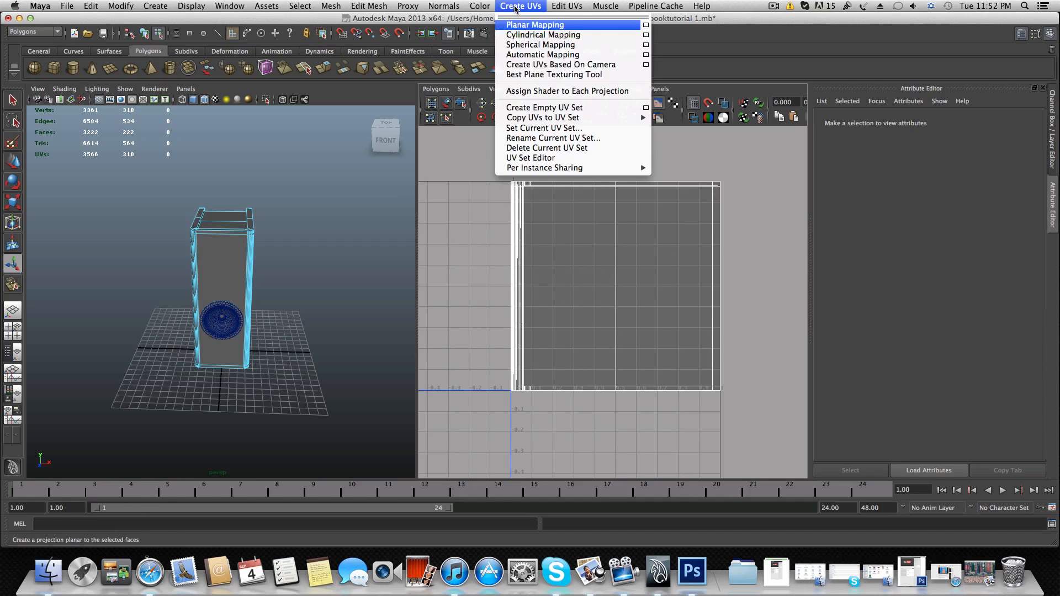
pyautogui.click(547, 55)
pyautogui.click(239, 264)
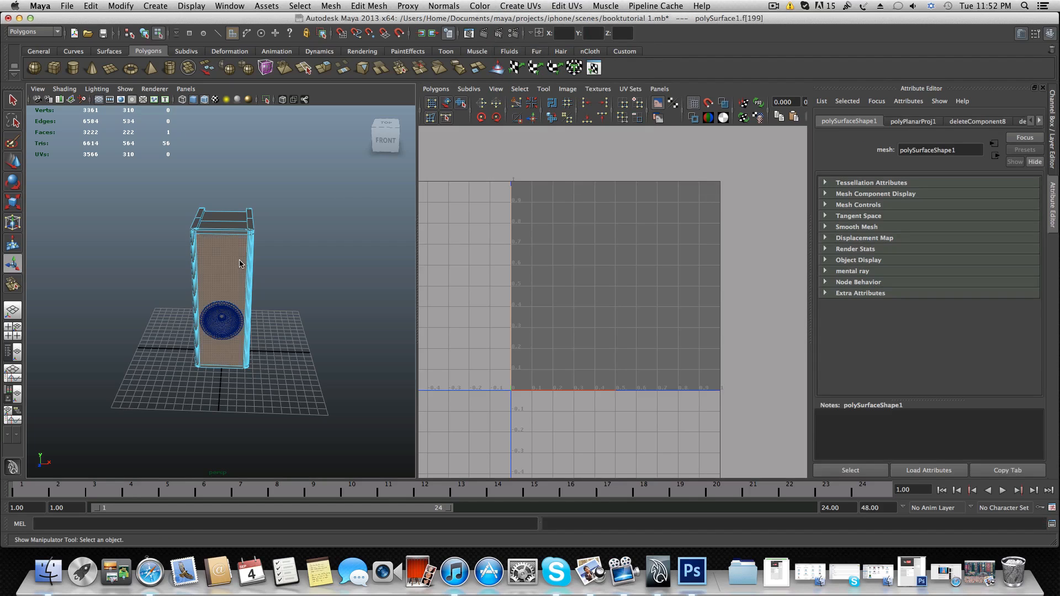
pyautogui.press('F8')
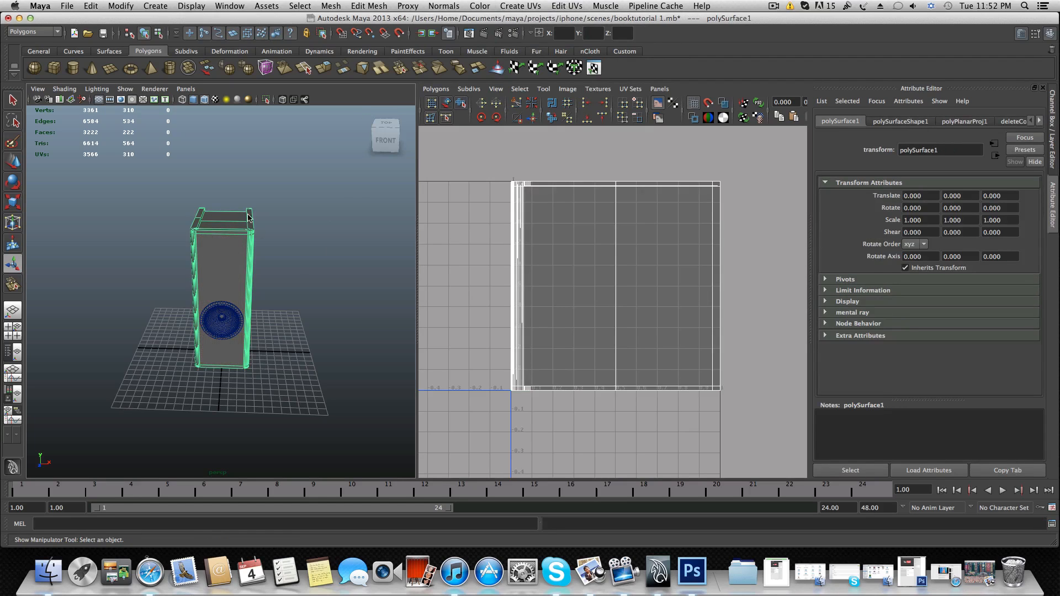
pyautogui.click(526, 7)
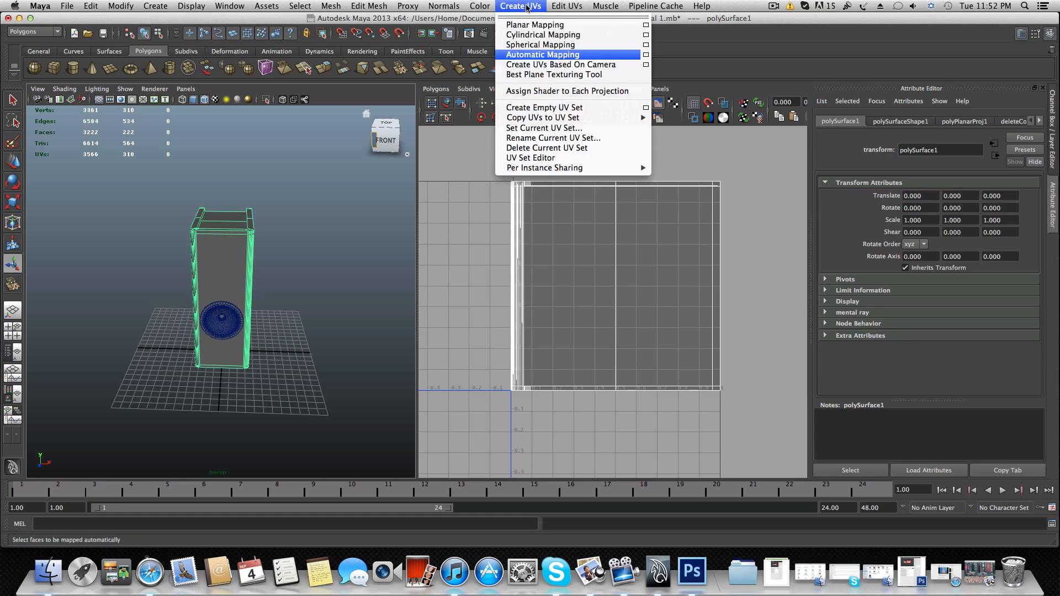
pyautogui.click(525, 55)
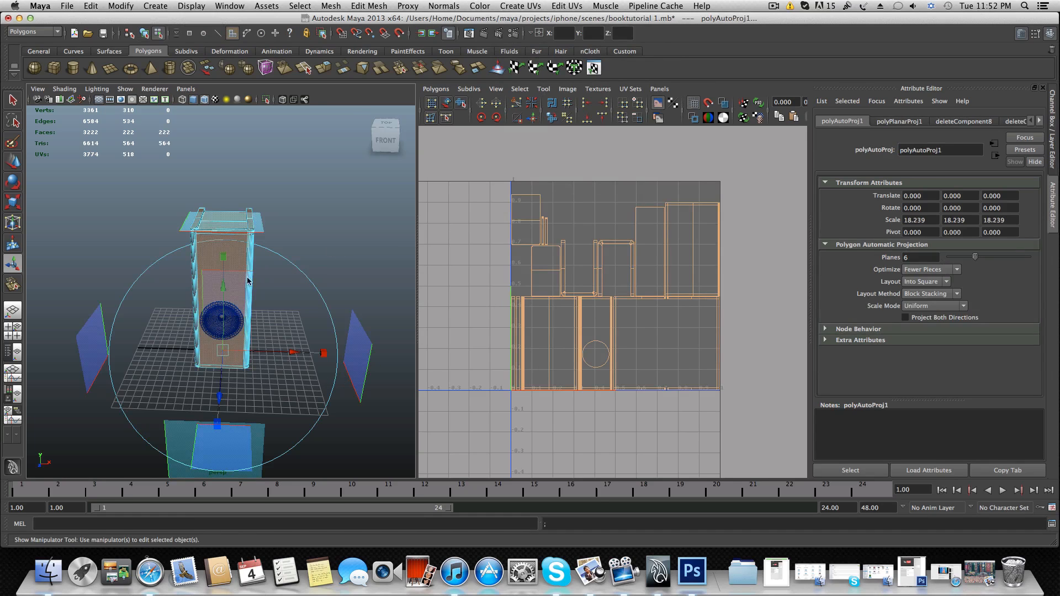
# - Examine the projection planes around the book from several angles and compare them with the UV layout
pyautogui.moveTo(247, 281)
pyautogui.keyDown('alt'); pyautogui.mouseDown()
pyautogui.moveTo(264, 266)
pyautogui.moveTo(229, 282)
pyautogui.mouseUp(); pyautogui.keyUp('alt')
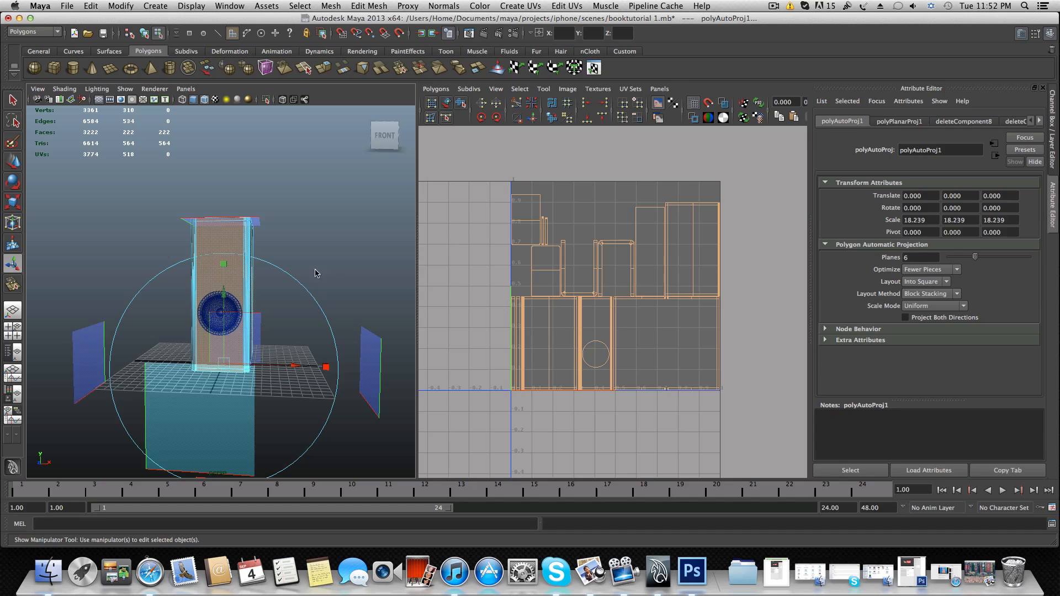
pyautogui.keyDown('alt'); pyautogui.moveTo(317, 291); pyautogui.dragTo(333, 301); pyautogui.keyUp('alt')
pyautogui.keyDown('alt'); pyautogui.moveTo(209, 250); pyautogui.dragTo(138, 303); pyautogui.keyUp('alt')
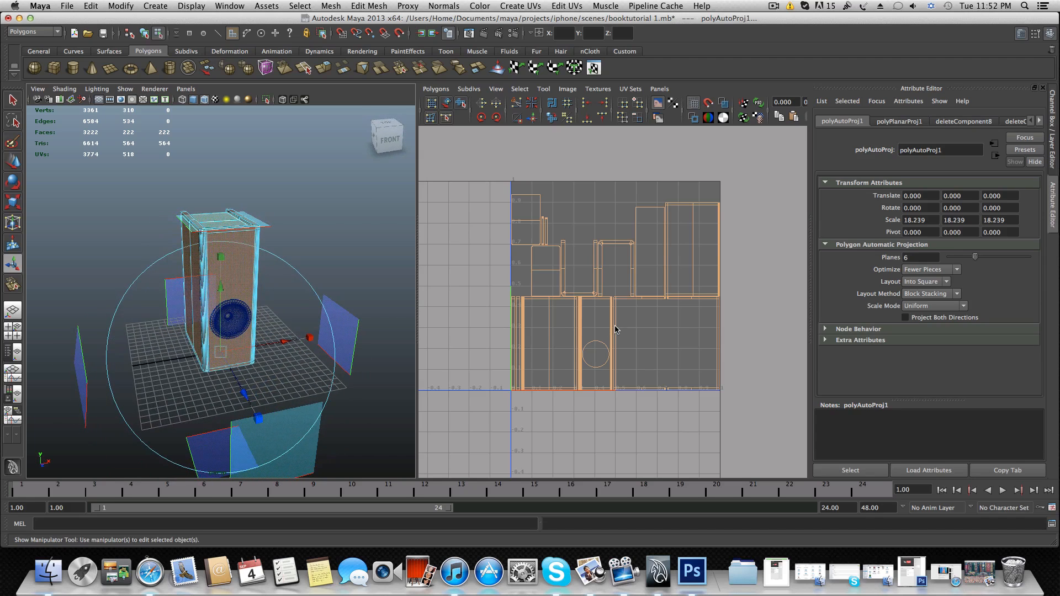
pyautogui.scroll(8, 615, 330)
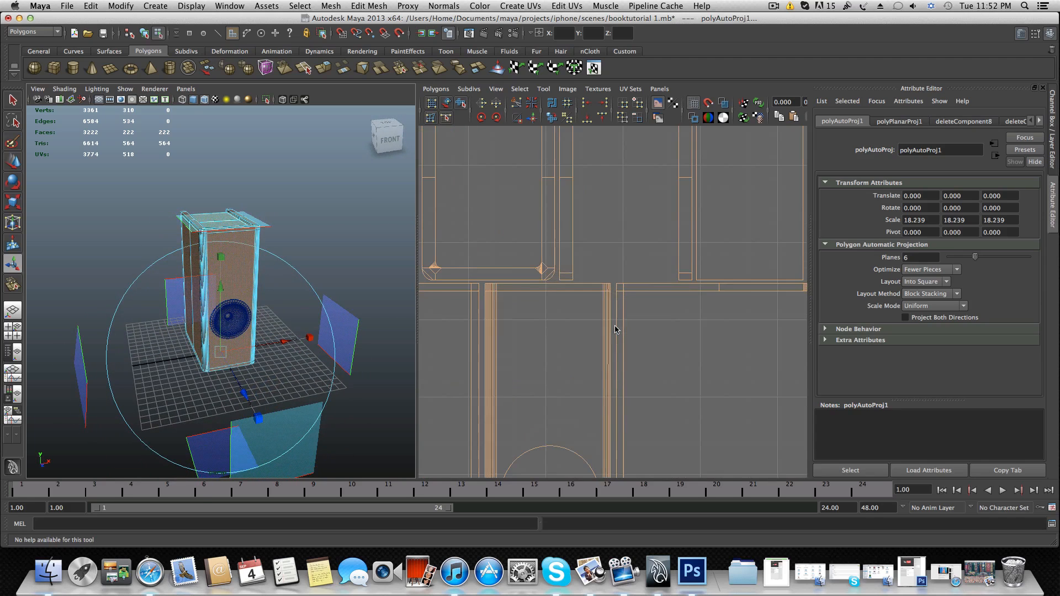
pyautogui.scroll(-6, 616, 330)
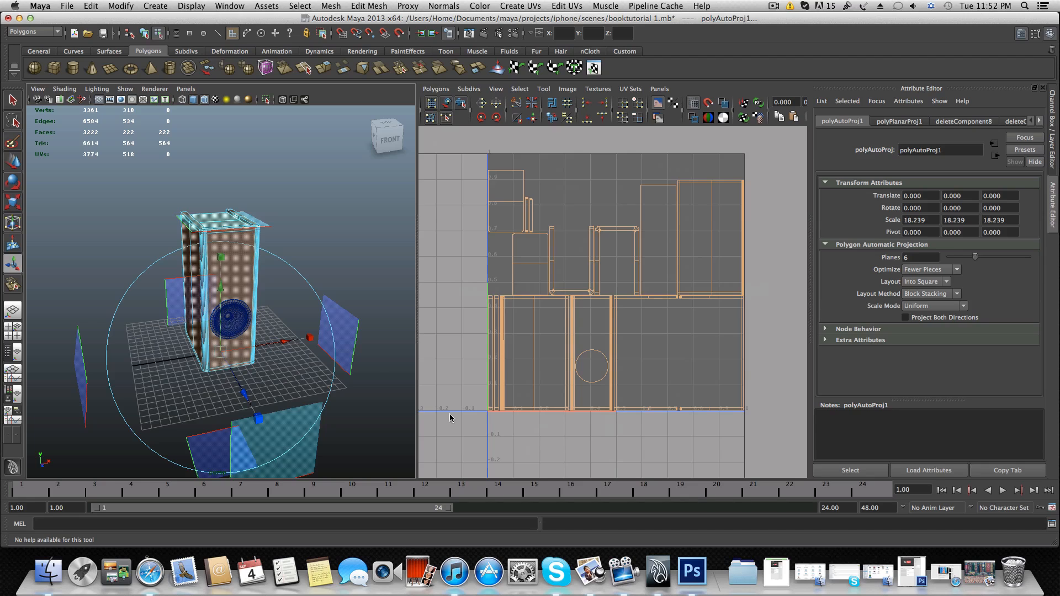
pyautogui.keyDown('alt'); pyautogui.moveTo(378, 378); pyautogui.dragTo(362, 369); pyautogui.keyUp('alt')
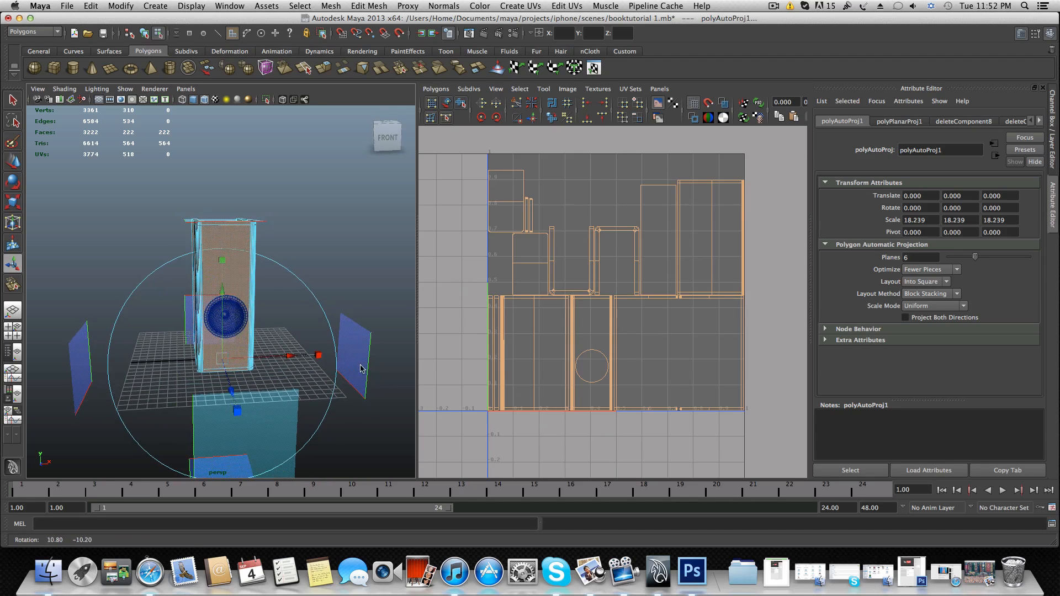
pyautogui.keyDown('alt'); pyautogui.moveTo(256, 269); pyautogui.dragTo(252, 232); pyautogui.keyUp('alt')
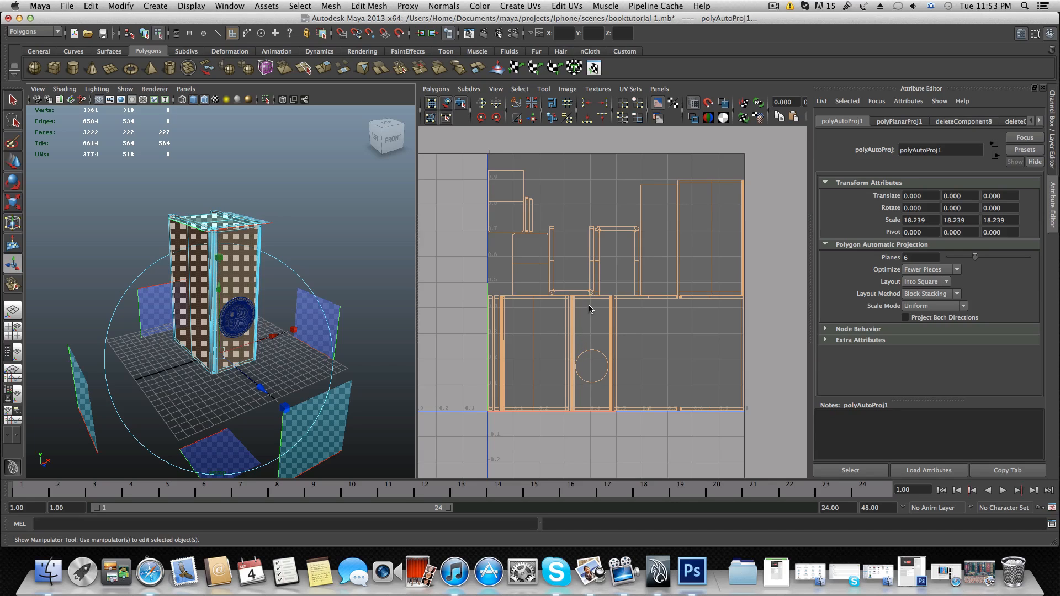
# - Examine how the spine, emblem circle and cover shells are split in the UV layout, comparing them with the 3D book
pyautogui.scroll(3, 578, 363)
pyautogui.keyDown('alt'); pyautogui.moveTo(574, 349); pyautogui.dragTo(577, 279, button='middle'); pyautogui.keyUp('alt')
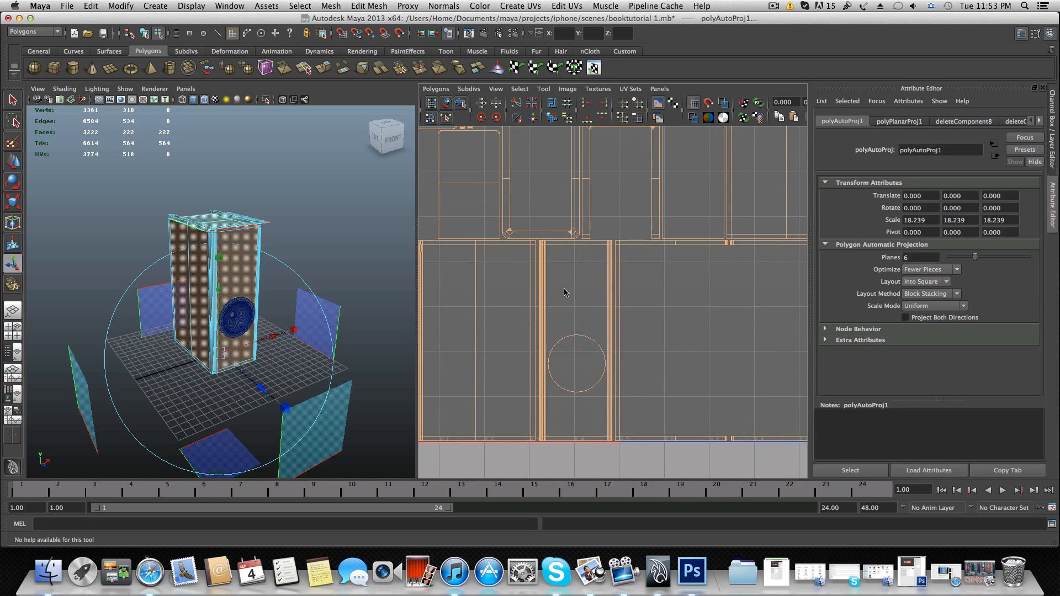
pyautogui.keyDown('alt'); pyautogui.moveTo(575, 379); pyautogui.dragTo(567, 375, button='middle'); pyautogui.keyUp('alt')
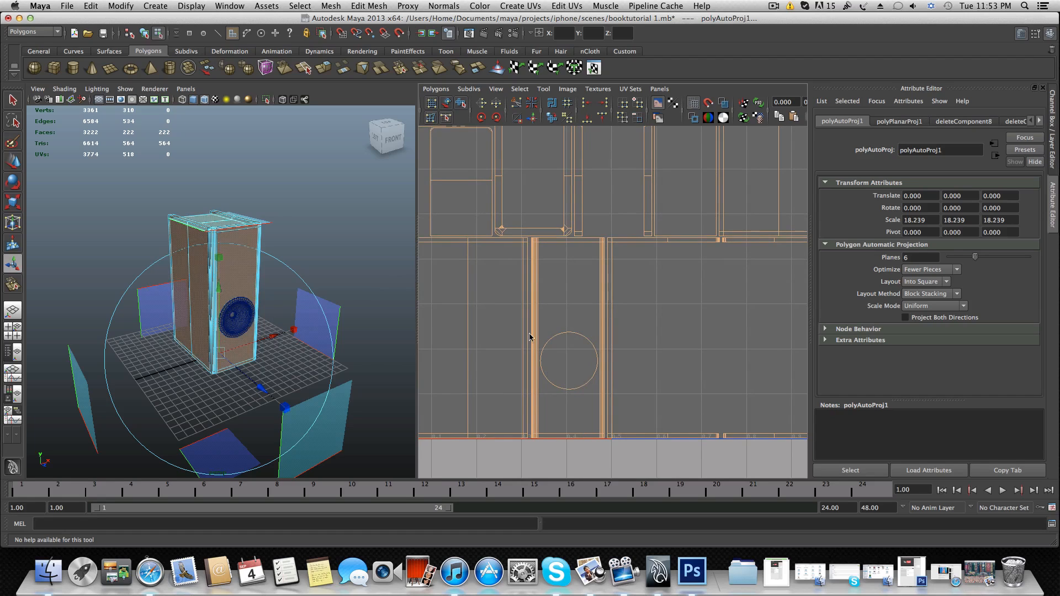
pyautogui.scroll(-1, 540, 336)
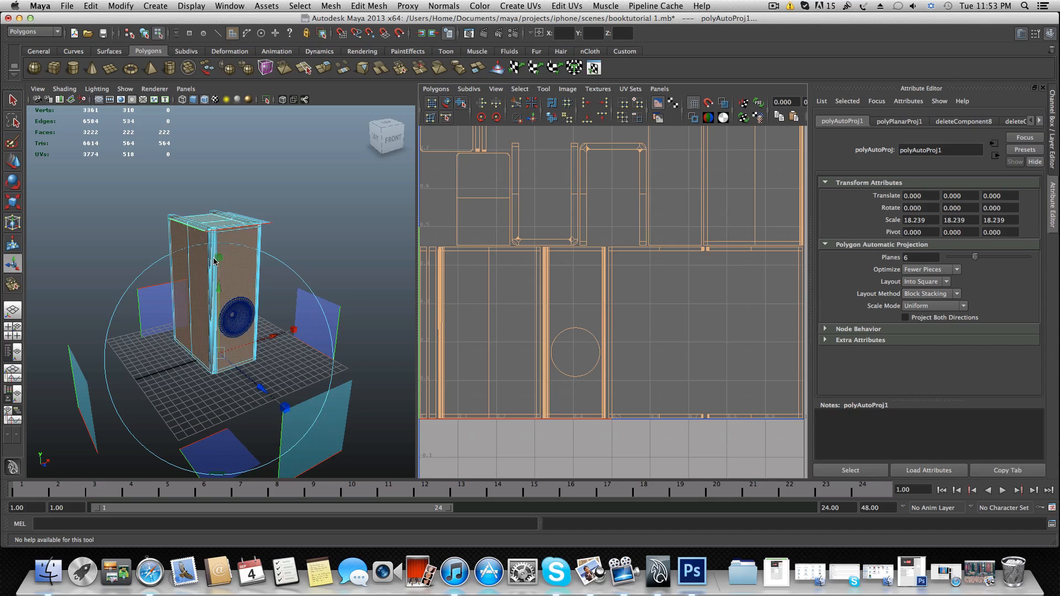
pyautogui.keyDown('alt'); pyautogui.moveTo(219, 277); pyautogui.dragTo(222, 283); pyautogui.keyUp('alt')
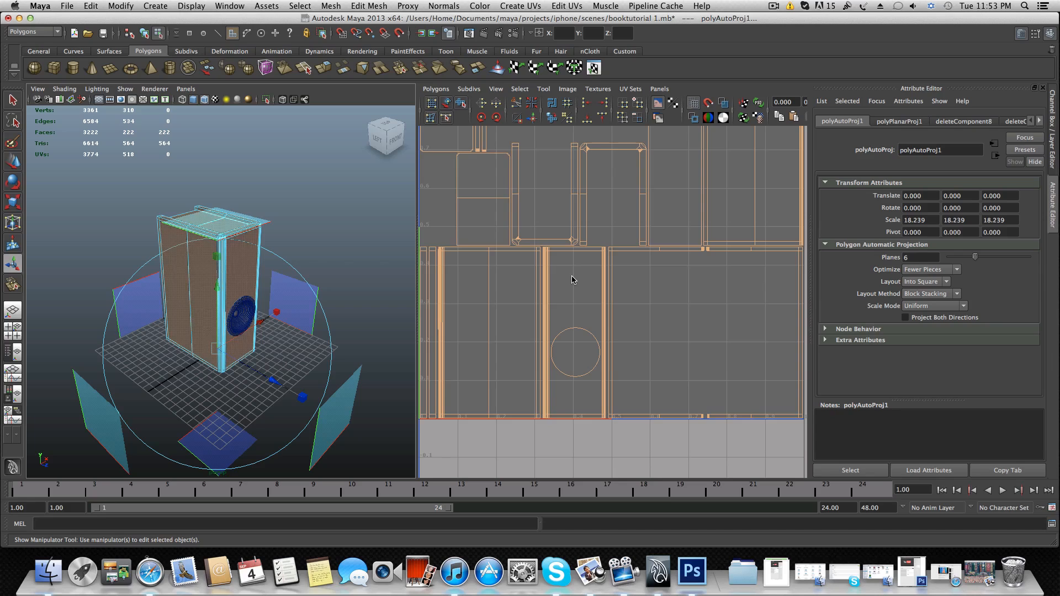
pyautogui.scroll(-2, 578, 279)
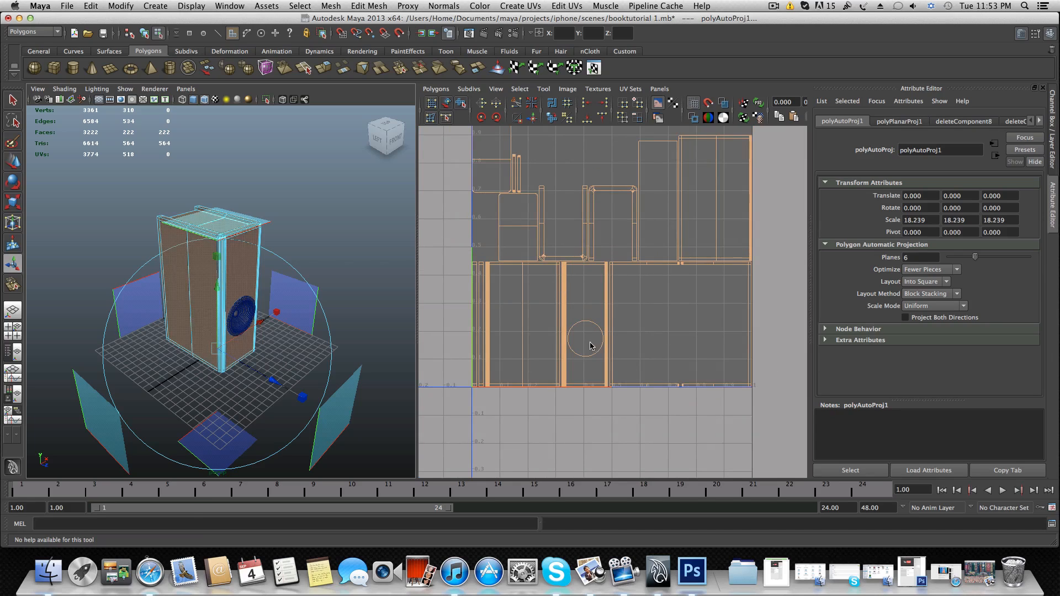
pyautogui.scroll(4, 591, 346)
pyautogui.keyDown('alt'); pyautogui.moveTo(542, 293); pyautogui.dragTo(637, 317, button='middle'); pyautogui.keyUp('alt')
pyautogui.scroll(-4, 637, 317)
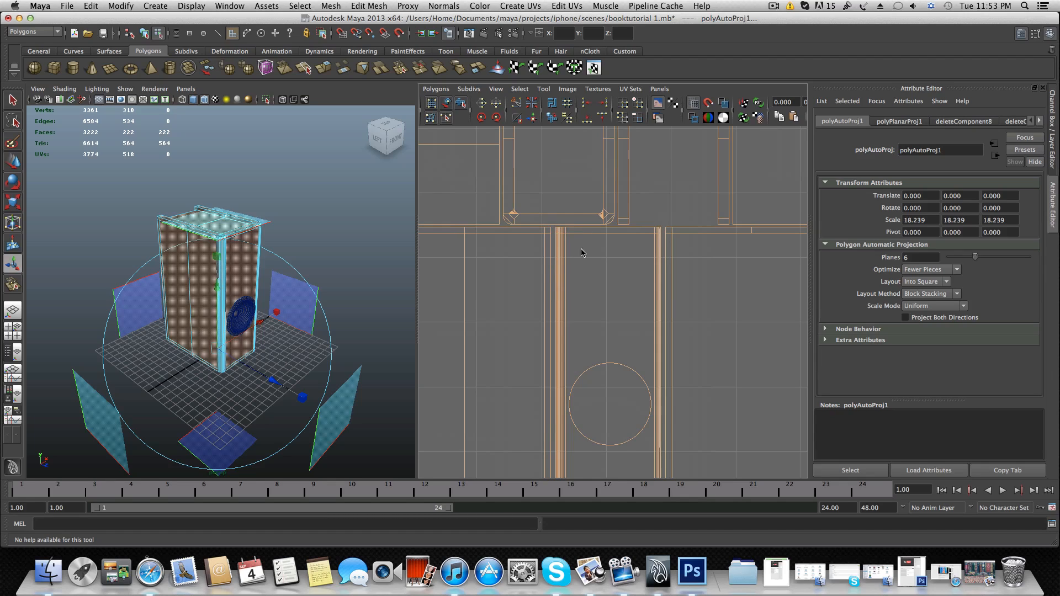
pyautogui.scroll(-2, 580, 279)
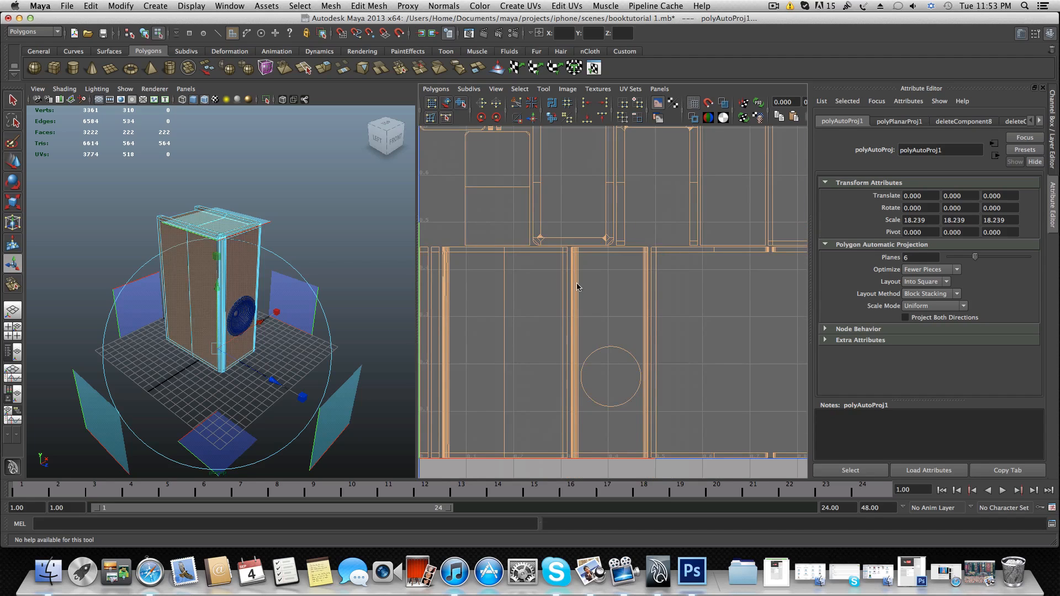
pyautogui.keyDown('alt'); pyautogui.moveTo(406, 314); pyautogui.dragTo(287, 322); pyautogui.keyUp('alt')
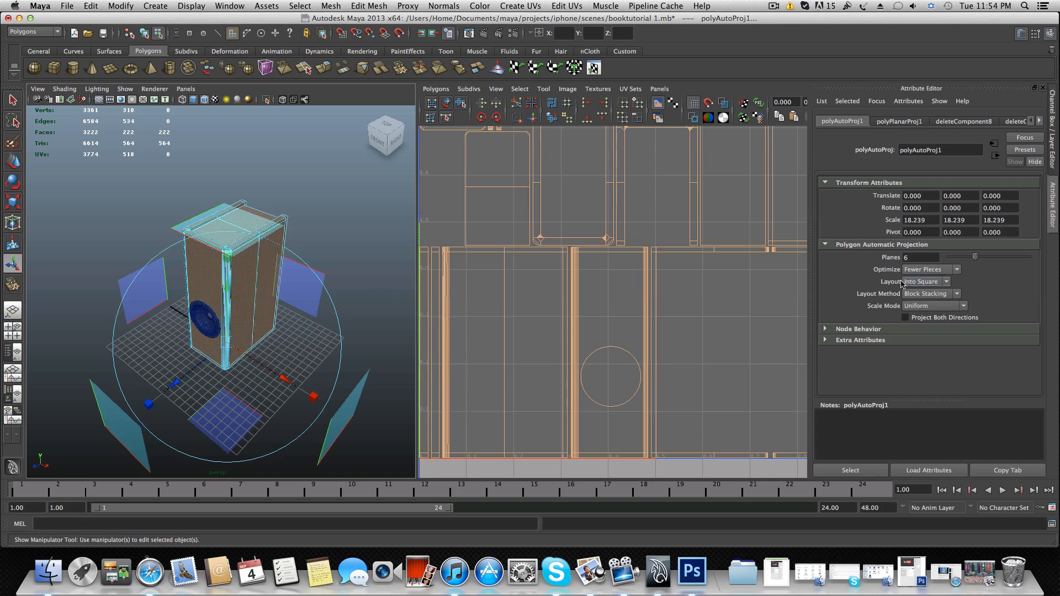
pyautogui.press('a')
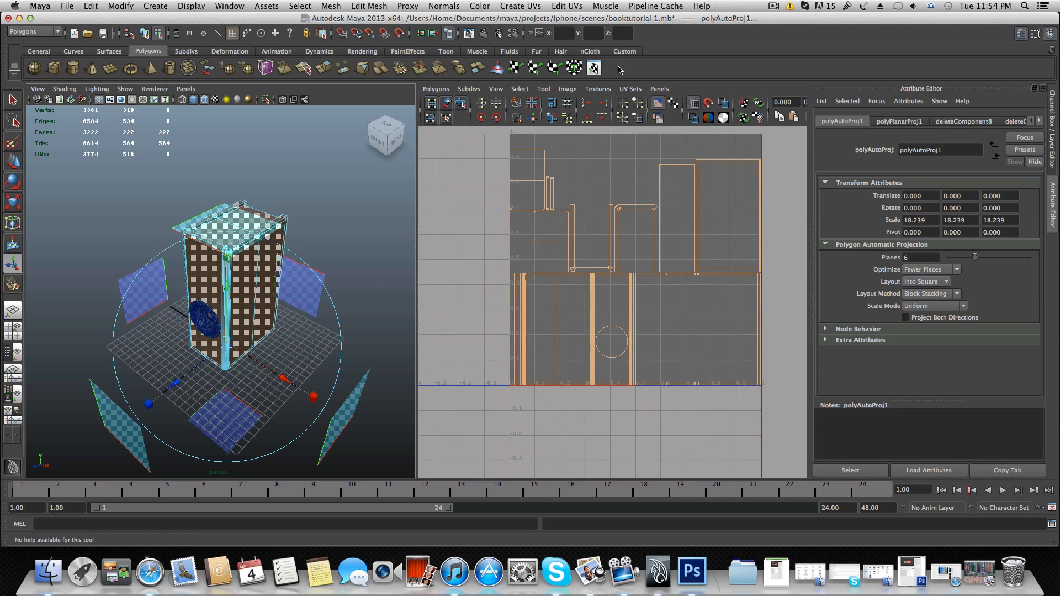
# - Reapply Automatic Mapping and move its projection to about 0.986 in X and 6.416 in Y
pyautogui.click(521, 6)
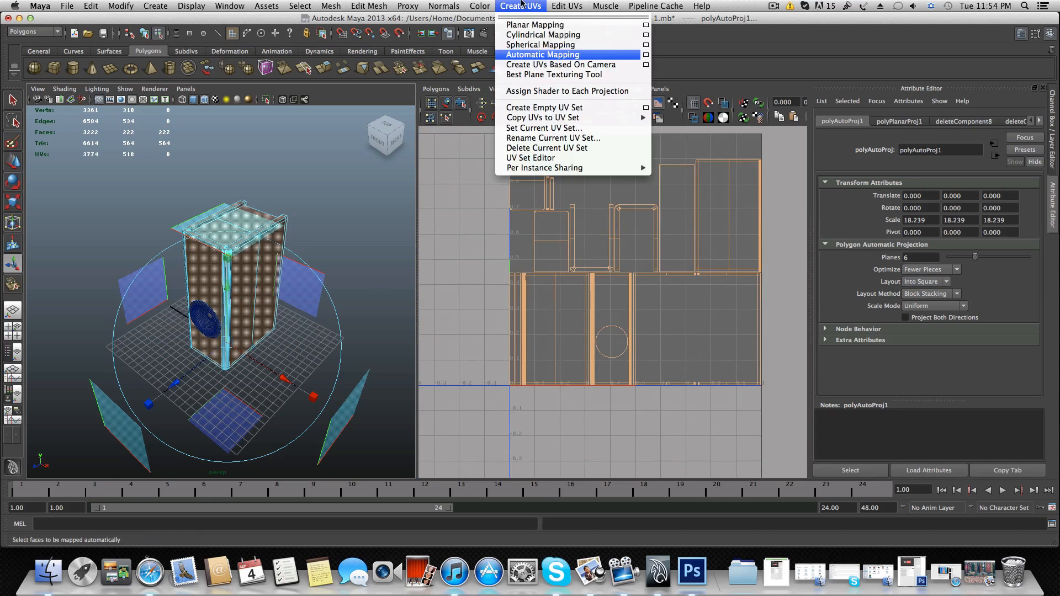
pyautogui.click(537, 55)
pyautogui.keyDown('alt'); pyautogui.moveTo(188, 431); pyautogui.dragTo(223, 403); pyautogui.keyUp('alt')
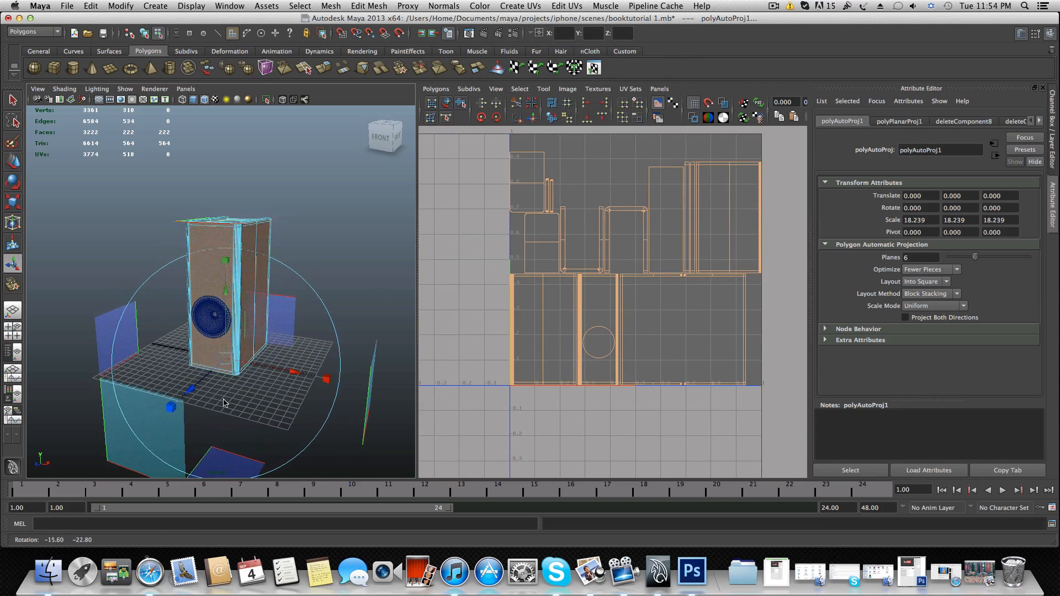
pyautogui.click(232, 294)
pyautogui.moveTo(227, 292); pyautogui.dragTo(233, 233)
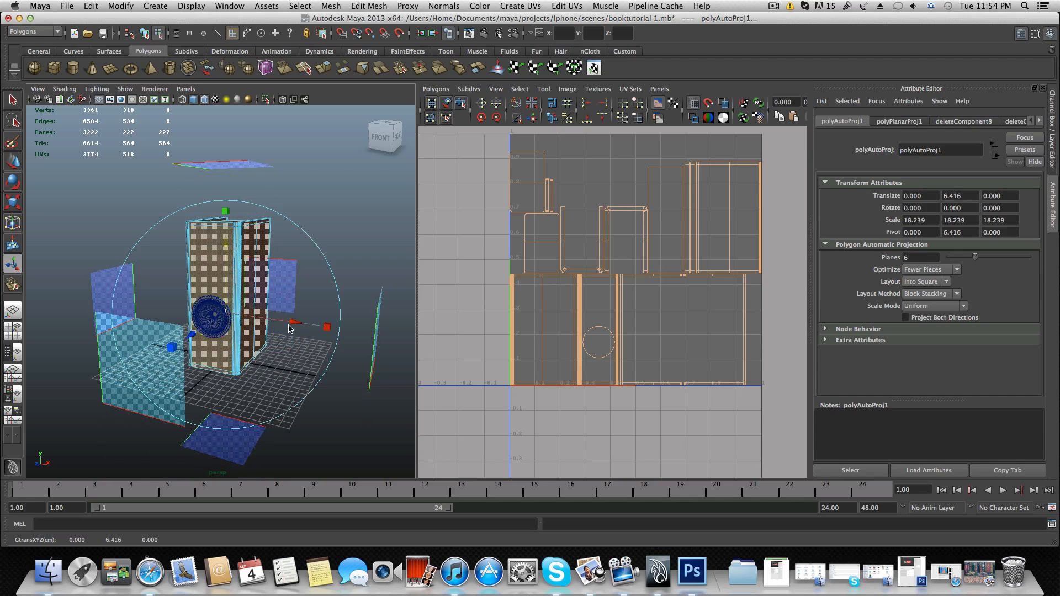
pyautogui.moveTo(293, 322); pyautogui.dragTo(305, 323)
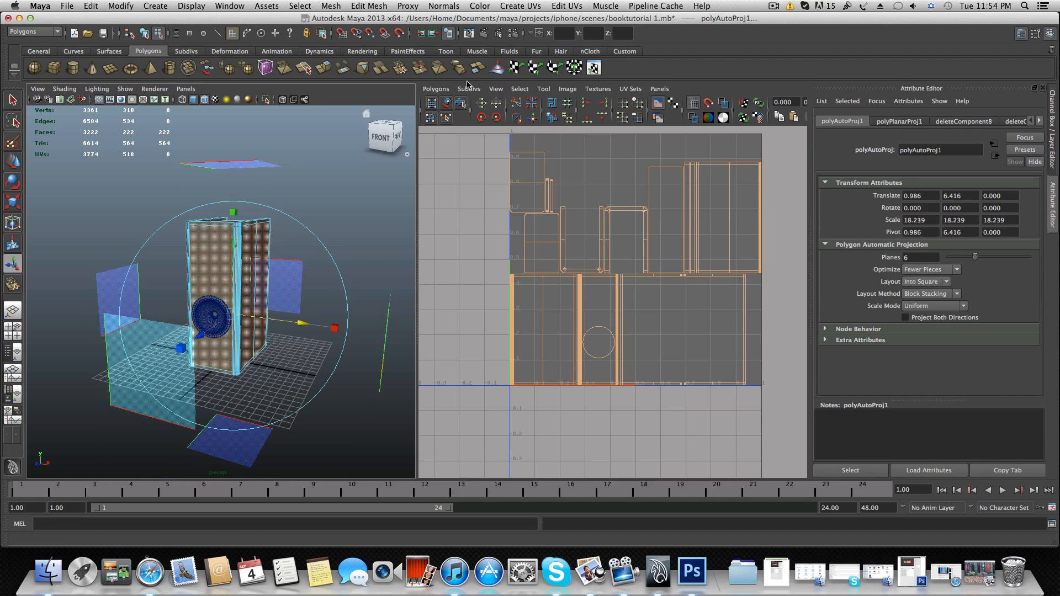
# - Select the whole book mesh again and apply a fresh Automatic Mapping to it
pyautogui.click(526, 7)
pyautogui.click(533, 54)
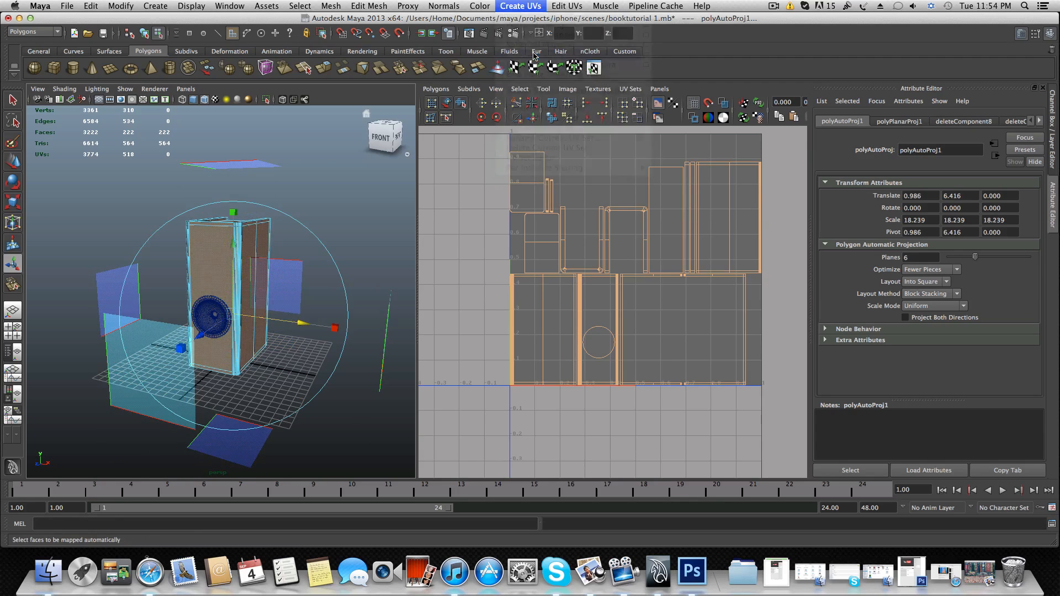
pyautogui.click(230, 297)
pyautogui.click(530, 6)
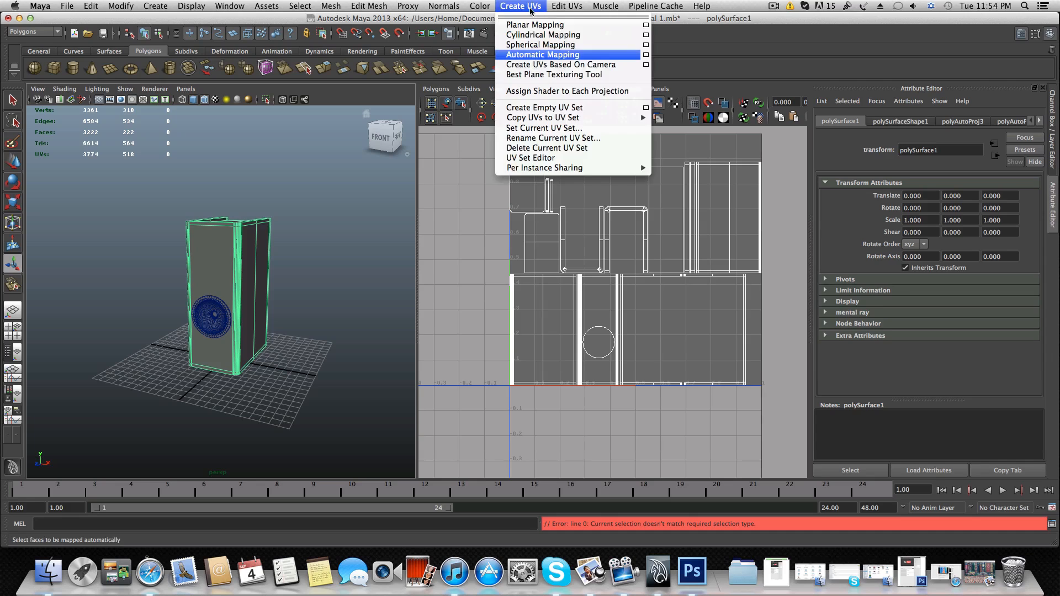
pyautogui.click(539, 54)
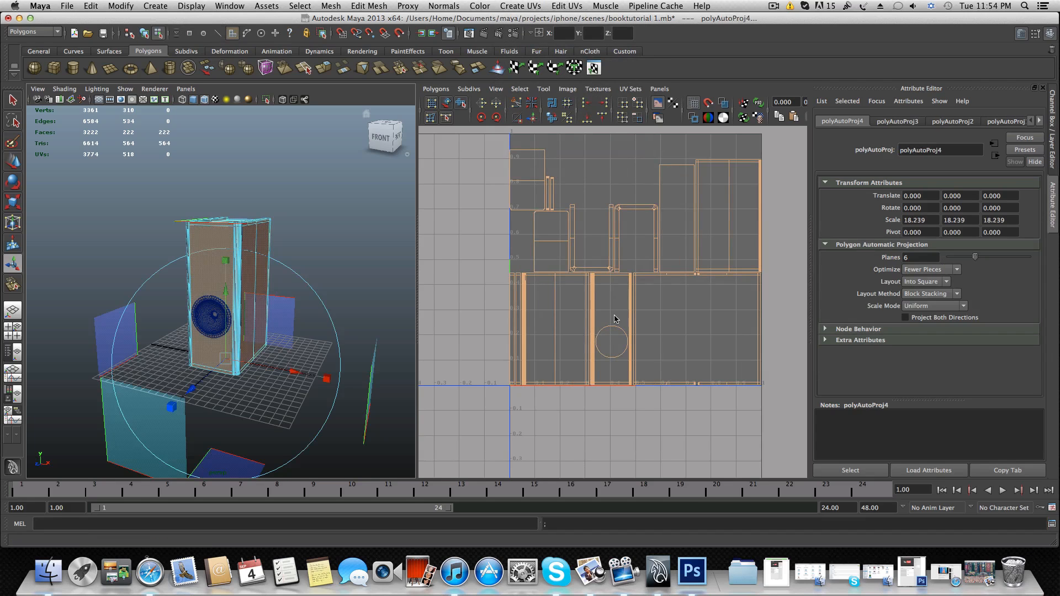
# - Examine the spine, cover and emblem shells of the automatic UV layout up close, comparing them with the 3D book
pyautogui.scroll(3, 617, 325)
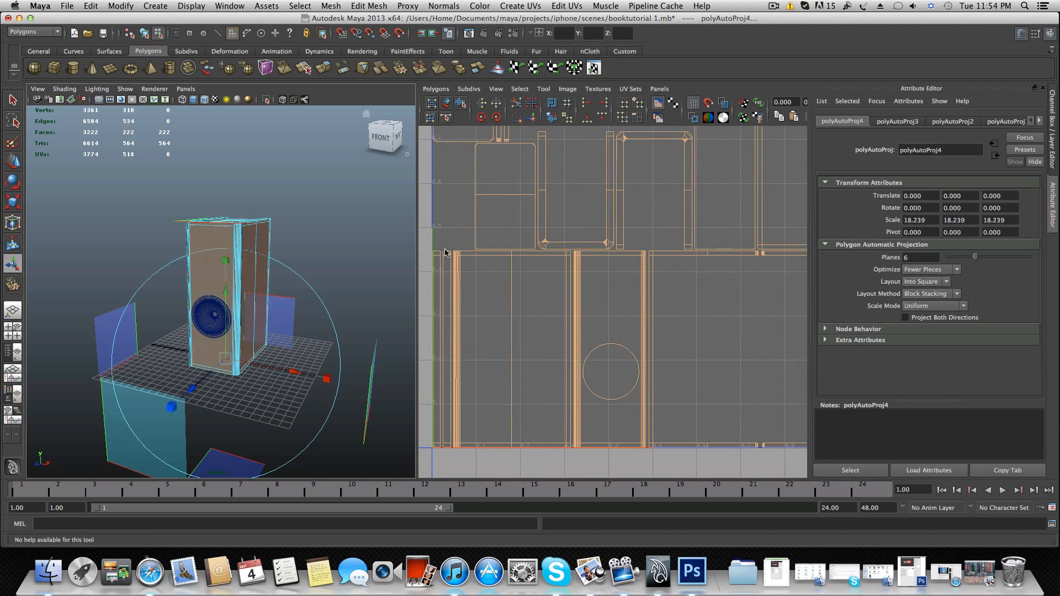
pyautogui.scroll(5, 585, 279)
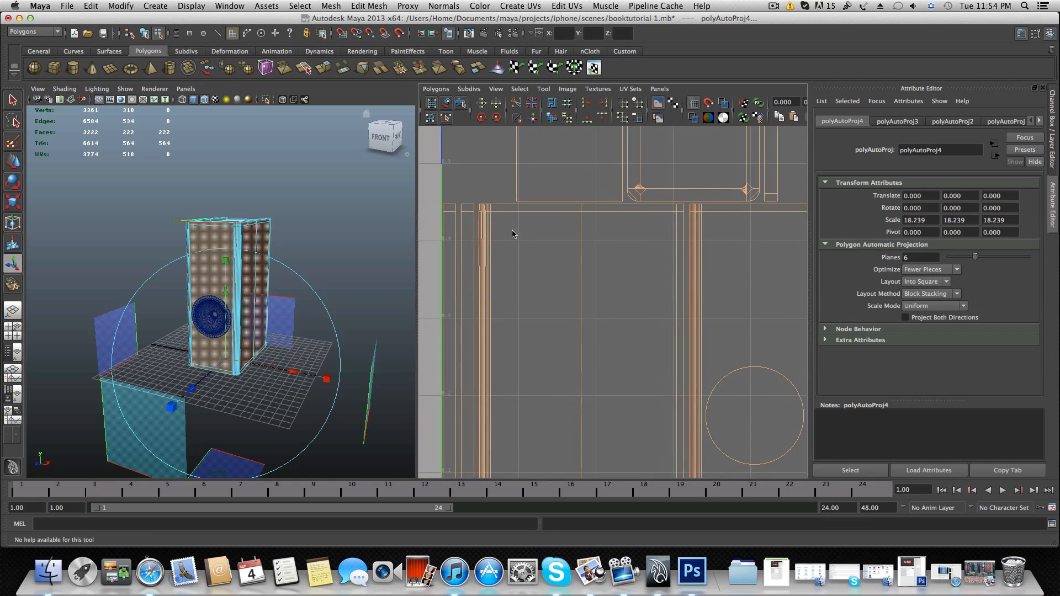
pyautogui.keyDown('alt'); pyautogui.moveTo(701, 252); pyautogui.dragTo(547, 278, button='middle'); pyautogui.keyUp('alt')
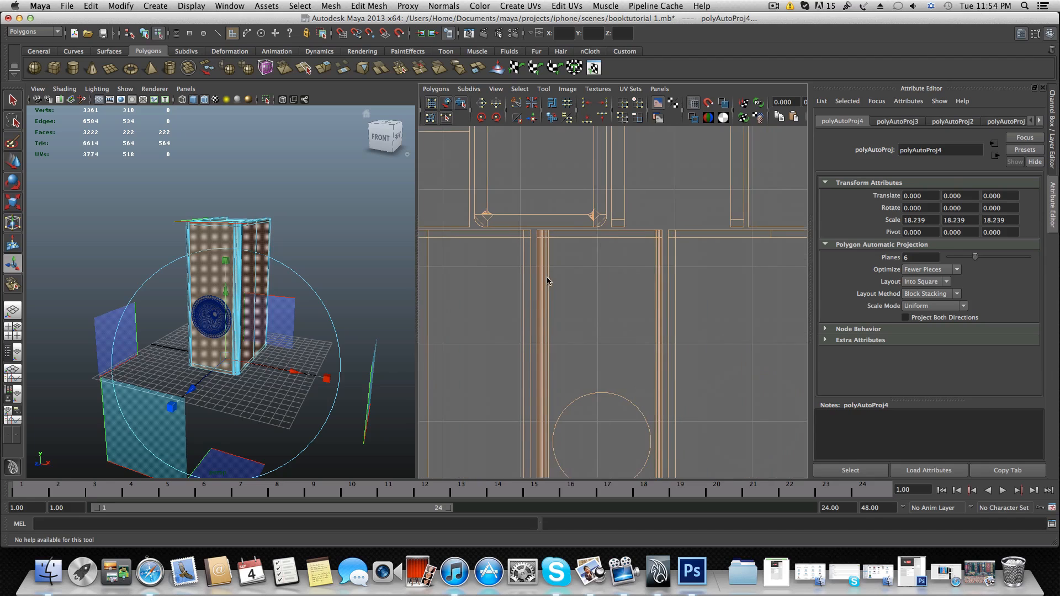
pyautogui.scroll(-3, 662, 307)
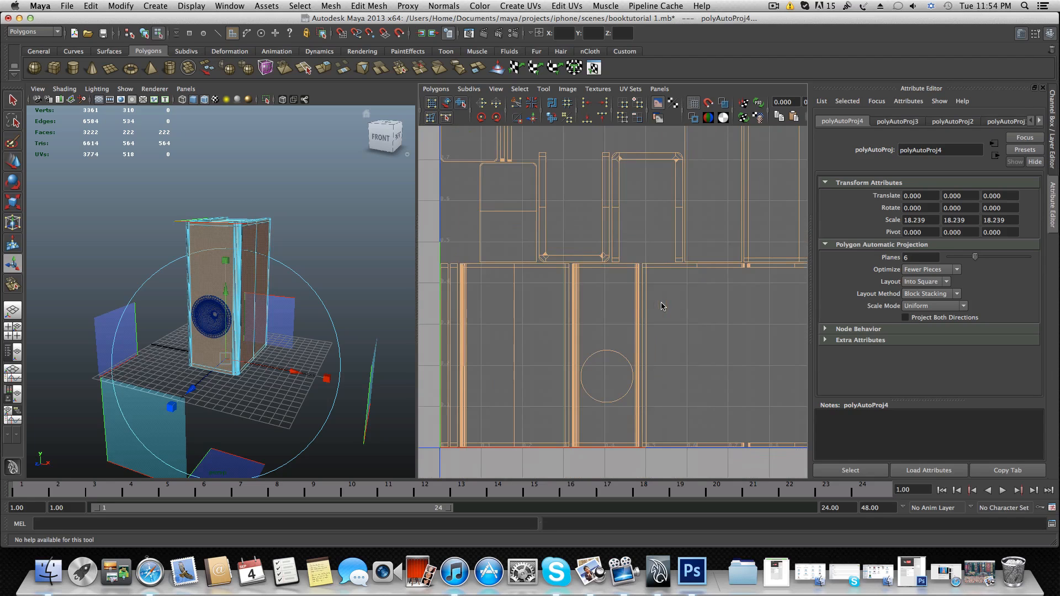
pyautogui.moveTo(400, 328)
pyautogui.keyDown('alt'); pyautogui.mouseDown()
pyautogui.moveTo(292, 335)
pyautogui.moveTo(383, 331)
pyautogui.mouseUp(); pyautogui.keyUp('alt')
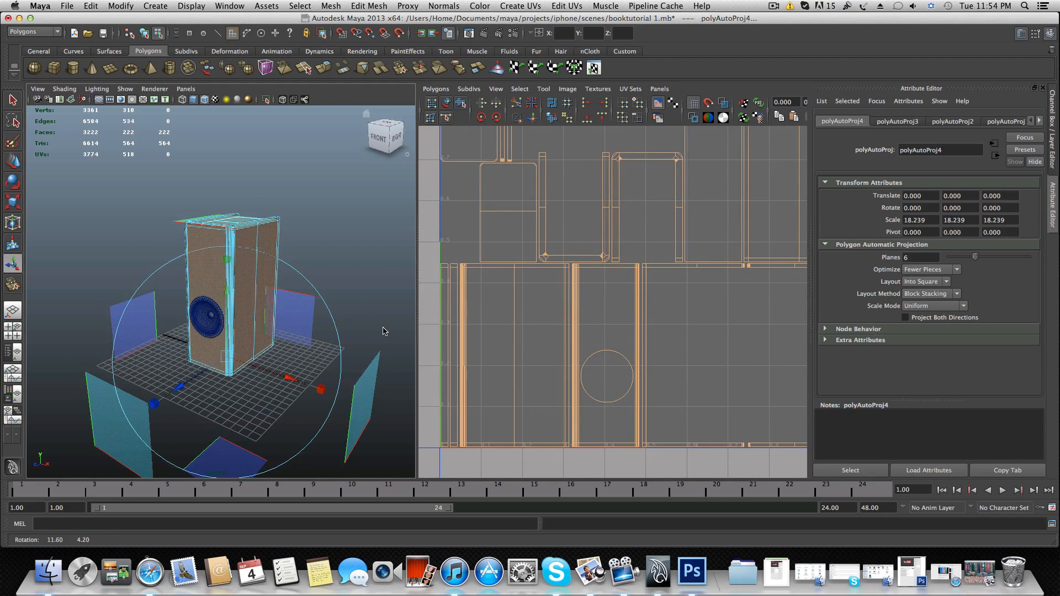
pyautogui.scroll(-2, 552, 363)
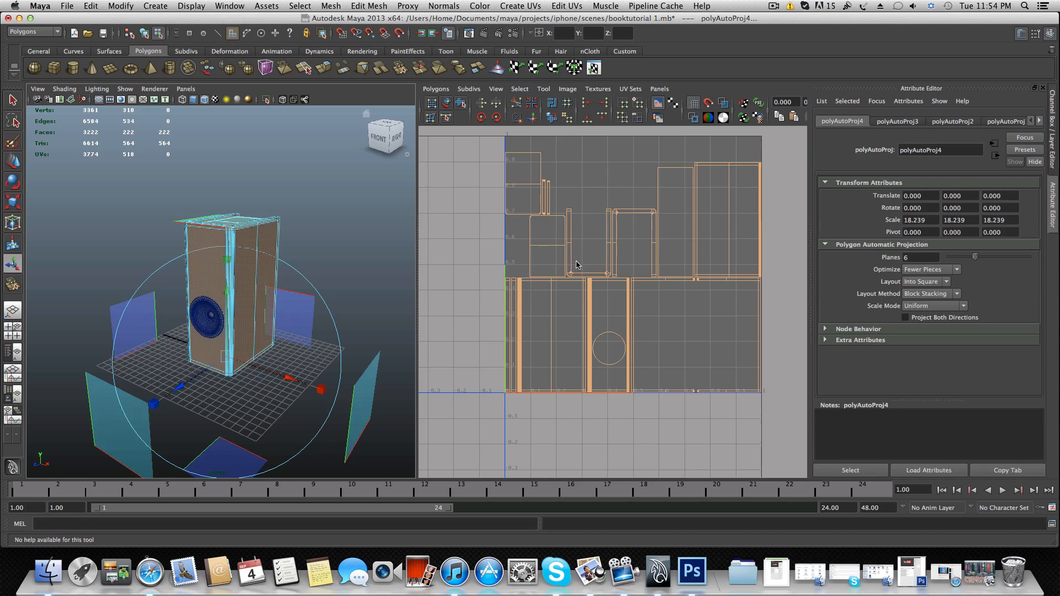
pyautogui.click(531, 7)
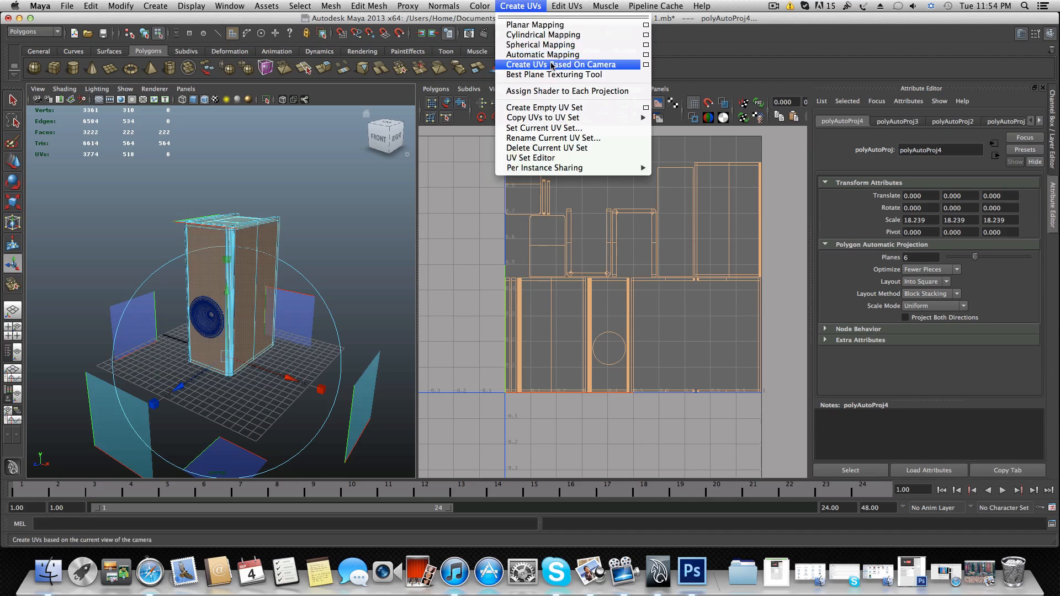
pyautogui.click(359, 245)
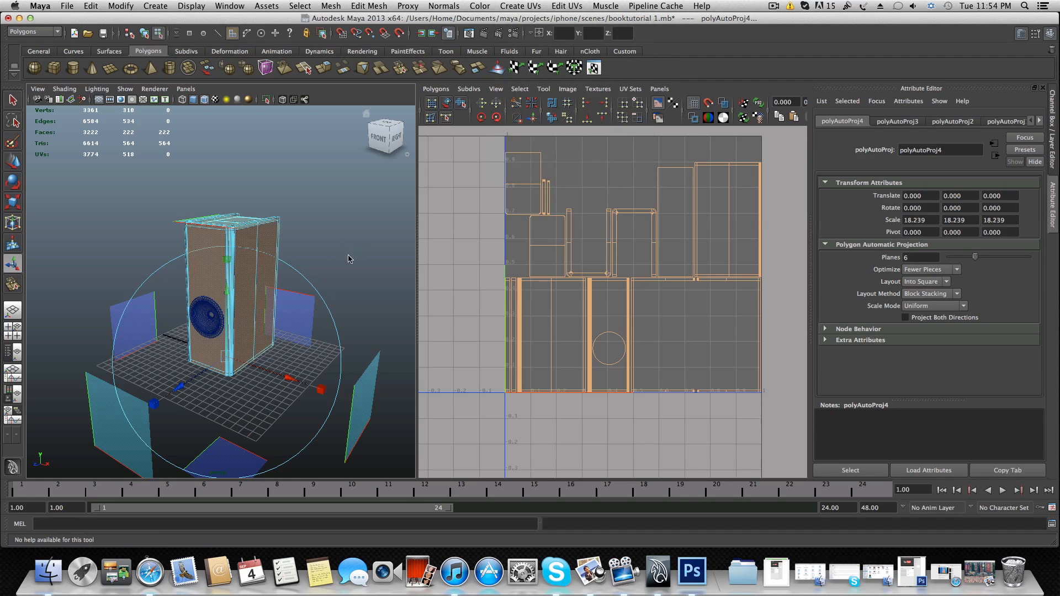
# - Reselect the whole book, view it straight from the front and create its UVs based on the camera
pyautogui.keyDown('alt'); pyautogui.moveTo(348, 259); pyautogui.dragTo(385, 243); pyautogui.keyUp('alt')
pyautogui.click(313, 262)
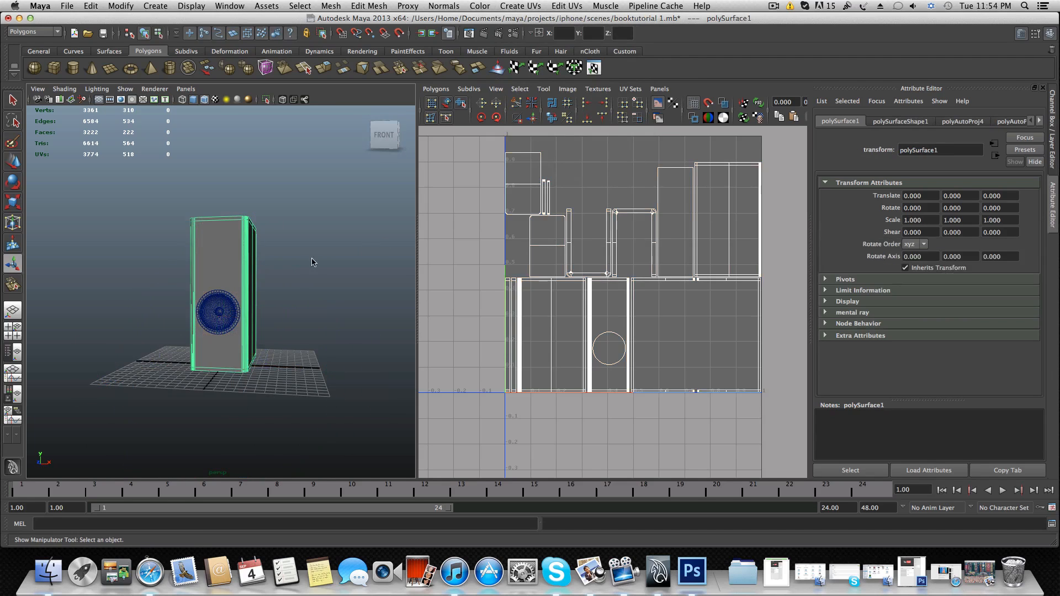
pyautogui.keyDown('alt'); pyautogui.moveTo(285, 273); pyautogui.dragTo(243, 267); pyautogui.keyUp('alt')
pyautogui.keyDown('alt'); pyautogui.moveTo(244, 267); pyautogui.dragTo(323, 278, button='right'); pyautogui.keyUp('alt')
pyautogui.moveTo(311, 272)
pyautogui.keyDown('alt'); pyautogui.mouseDown()
pyautogui.moveTo(314, 291)
pyautogui.moveTo(301, 286)
pyautogui.mouseUp(); pyautogui.keyUp('alt')
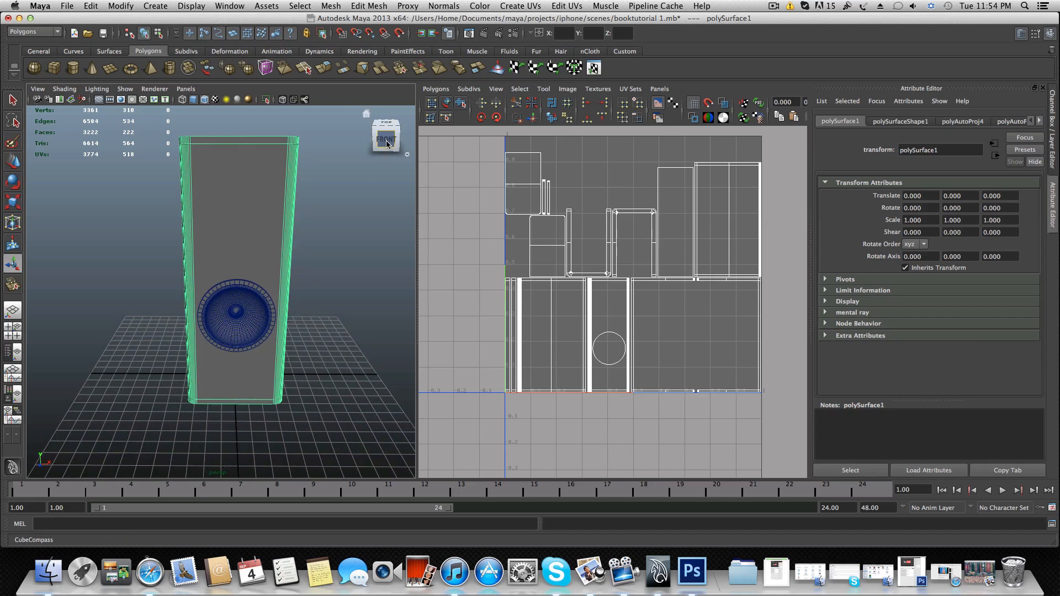
pyautogui.click(386, 140)
pyautogui.scroll(-10, 335, 315)
pyautogui.scroll(7, 335, 314)
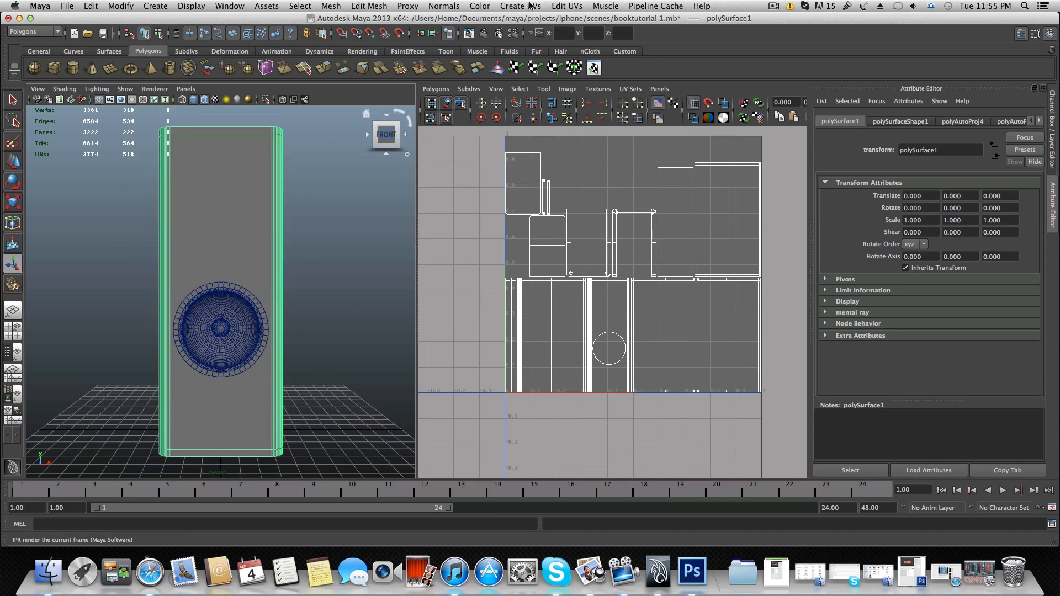
pyautogui.click(531, 6)
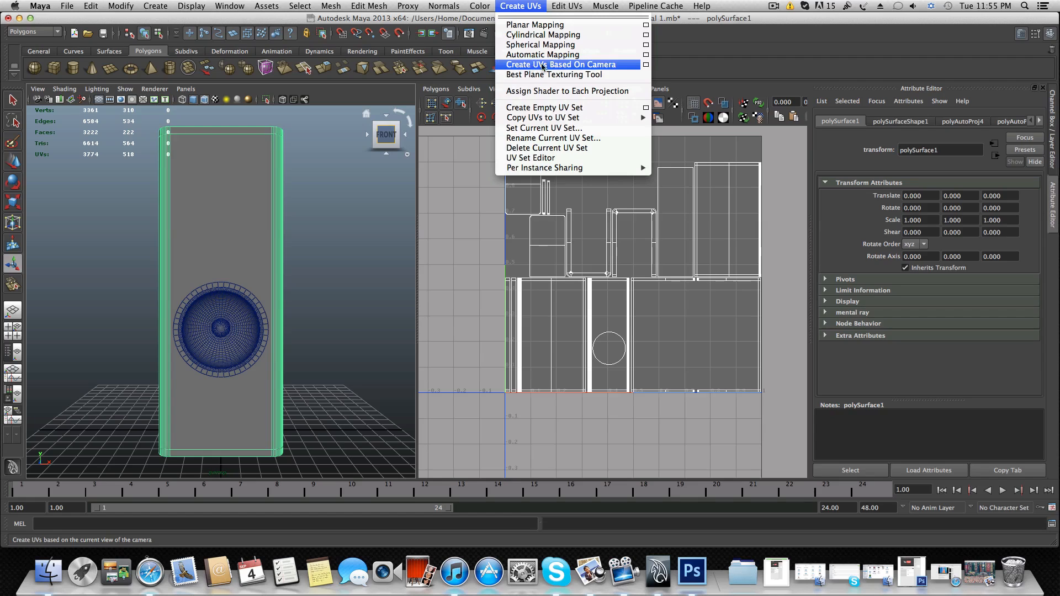
pyautogui.click(572, 65)
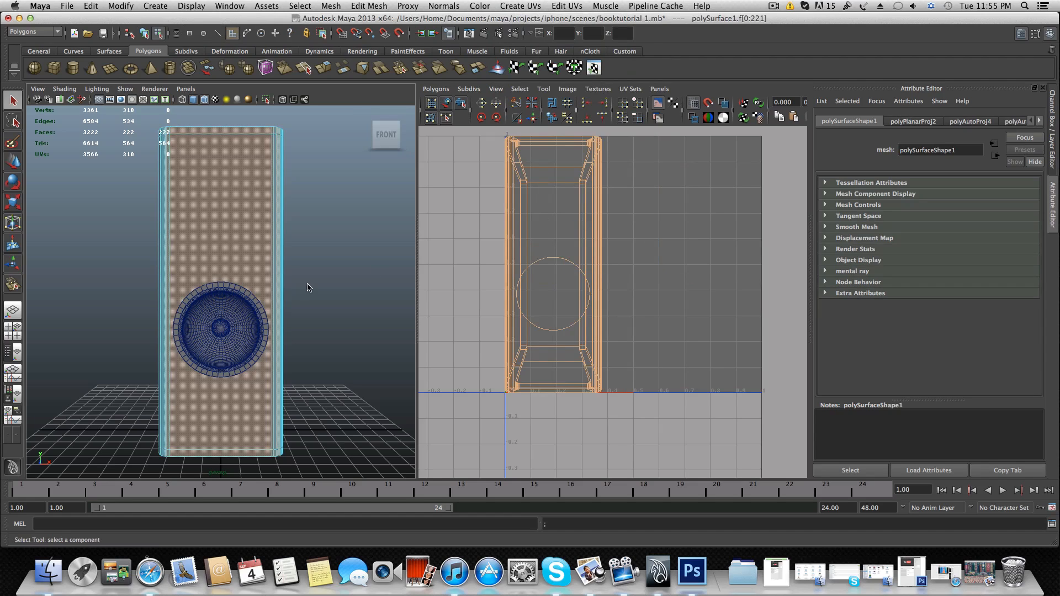
# - Switch the book to face selection and select the right cover's two large faces and its outer edge strip
pyautogui.keyDown('alt'); pyautogui.moveTo(349, 288); pyautogui.dragTo(315, 306); pyautogui.keyUp('alt')
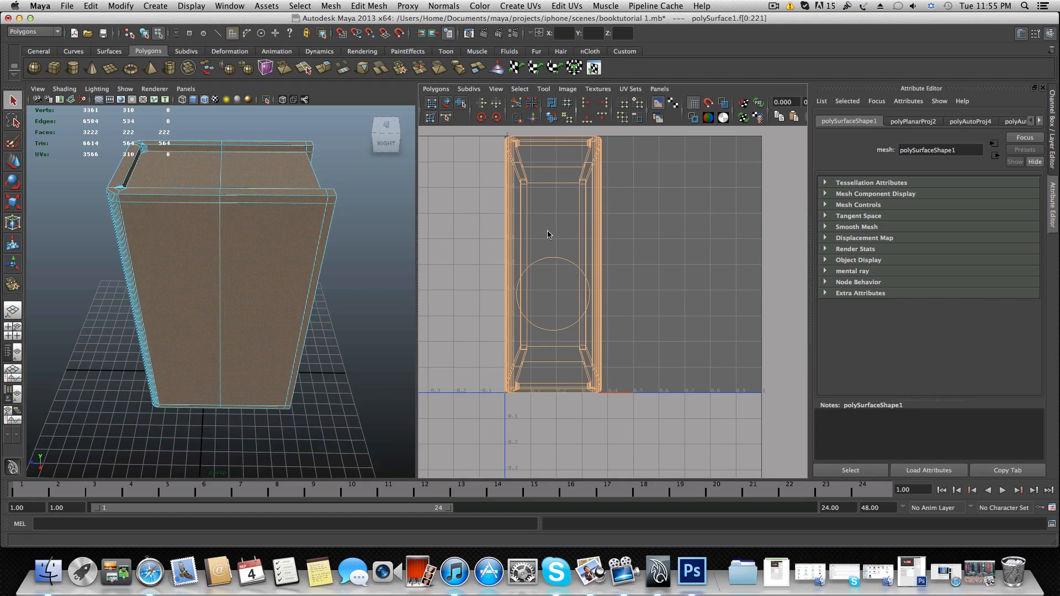
pyautogui.keyDown('alt'); pyautogui.moveTo(556, 232); pyautogui.dragTo(588, 235, button='middle'); pyautogui.keyUp('alt')
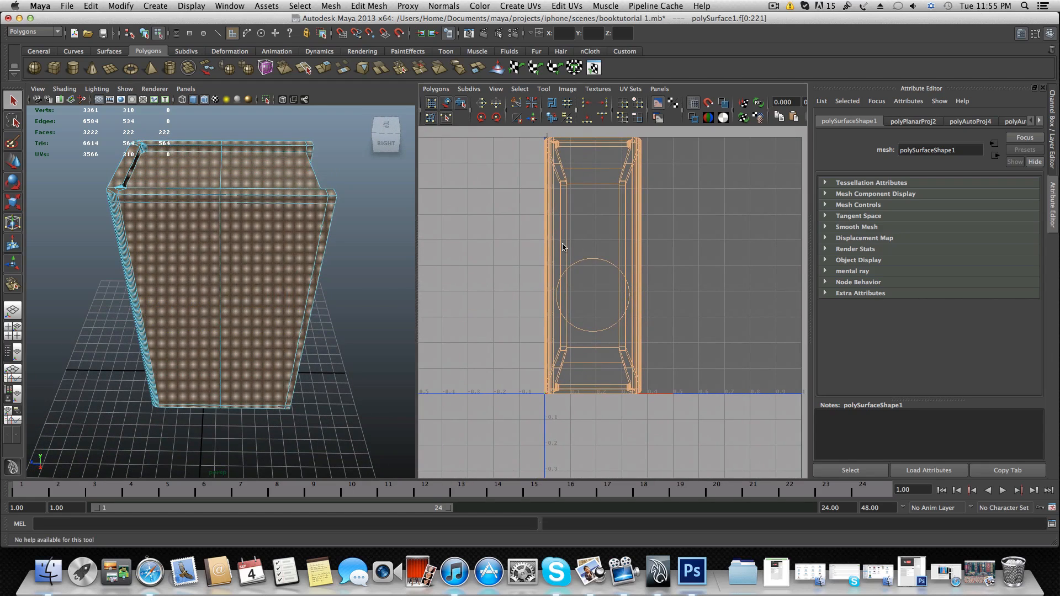
pyautogui.keyDown('alt'); pyautogui.moveTo(255, 263); pyautogui.dragTo(284, 236); pyautogui.keyUp('alt')
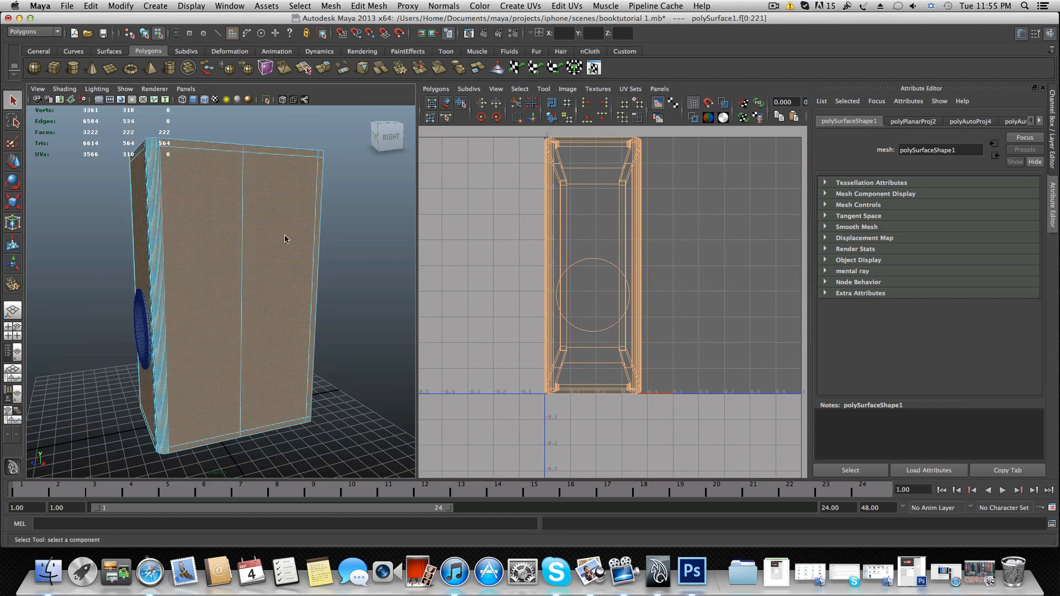
pyautogui.keyDown('alt'); pyautogui.moveTo(223, 244); pyautogui.dragTo(184, 252, button='right'); pyautogui.keyUp('alt')
pyautogui.press('F8')
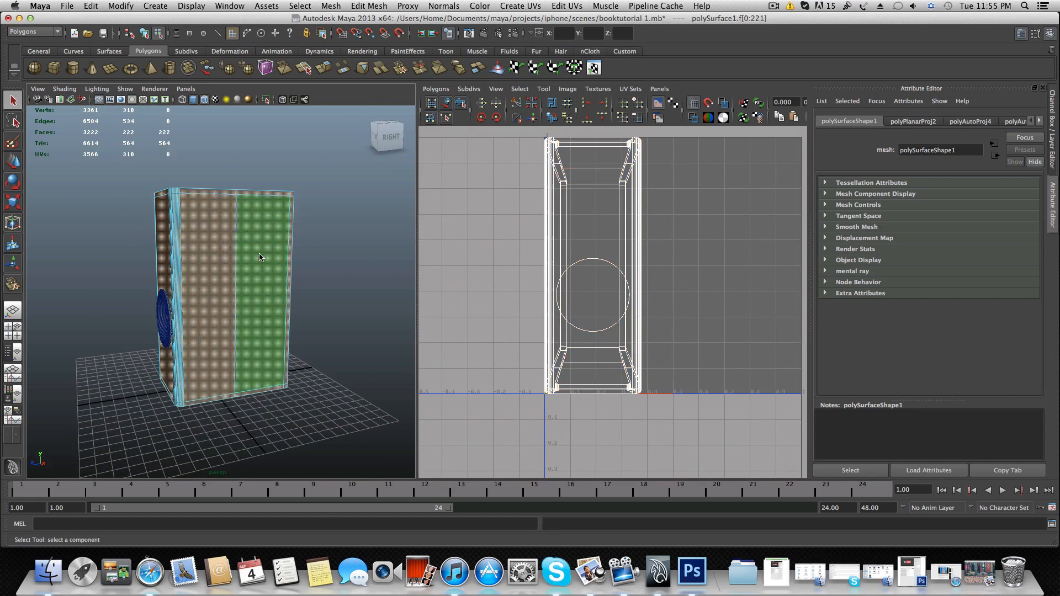
pyautogui.scroll(5, 259, 258)
pyautogui.moveTo(268, 259); pyautogui.dragTo(267, 284, button='right')
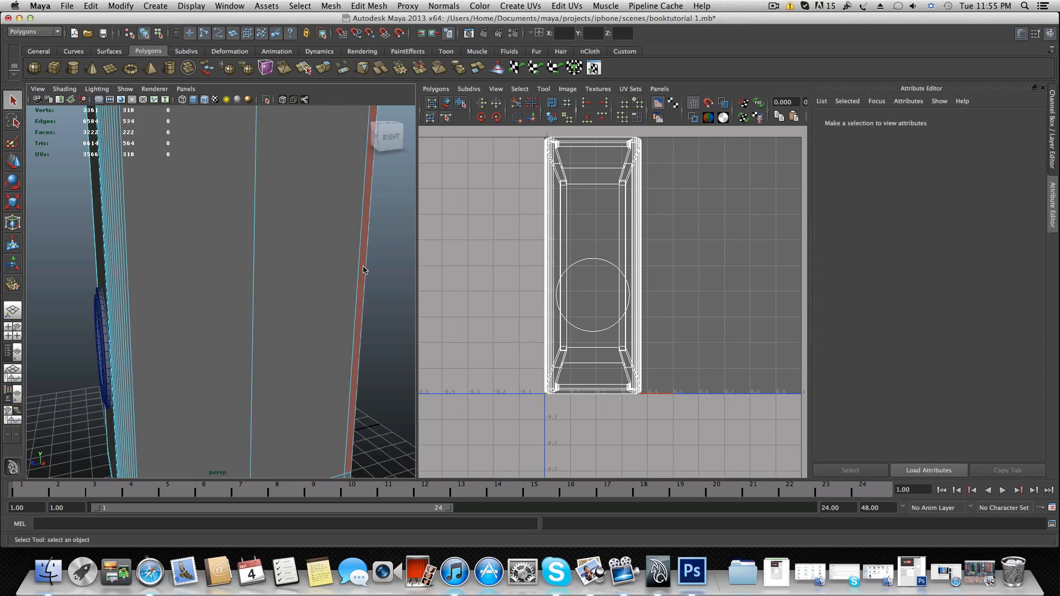
pyautogui.click(309, 280)
pyautogui.keyDown('shift'); pyautogui.click(215, 296); pyautogui.keyUp('shift')
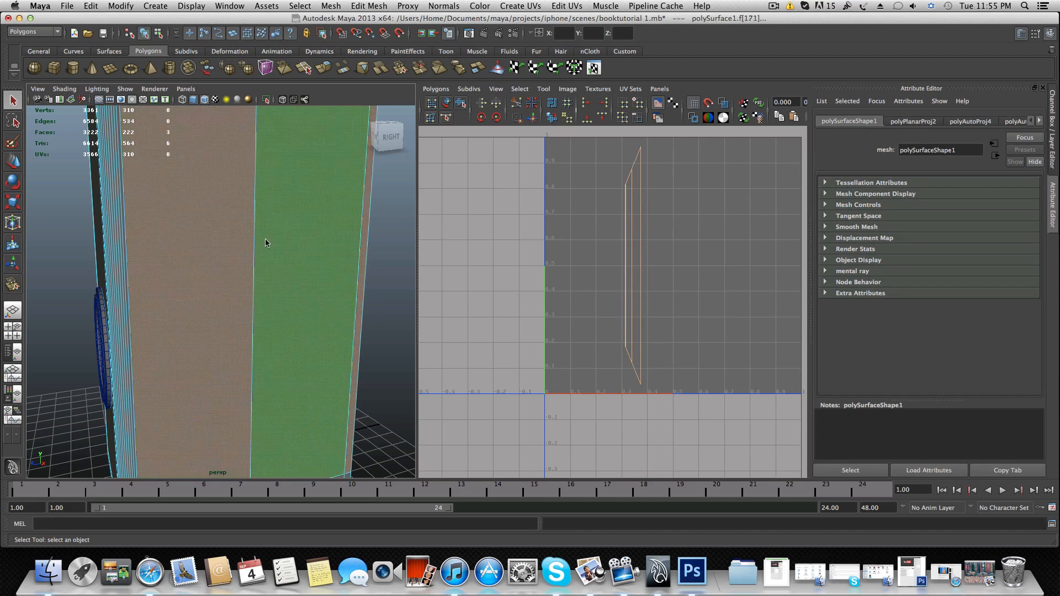
# - Add the narrow border faces along the right cover's top and bottom edges to the face selection
pyautogui.keyDown('alt'); pyautogui.moveTo(268, 237); pyautogui.dragTo(223, 350); pyautogui.keyUp('alt')
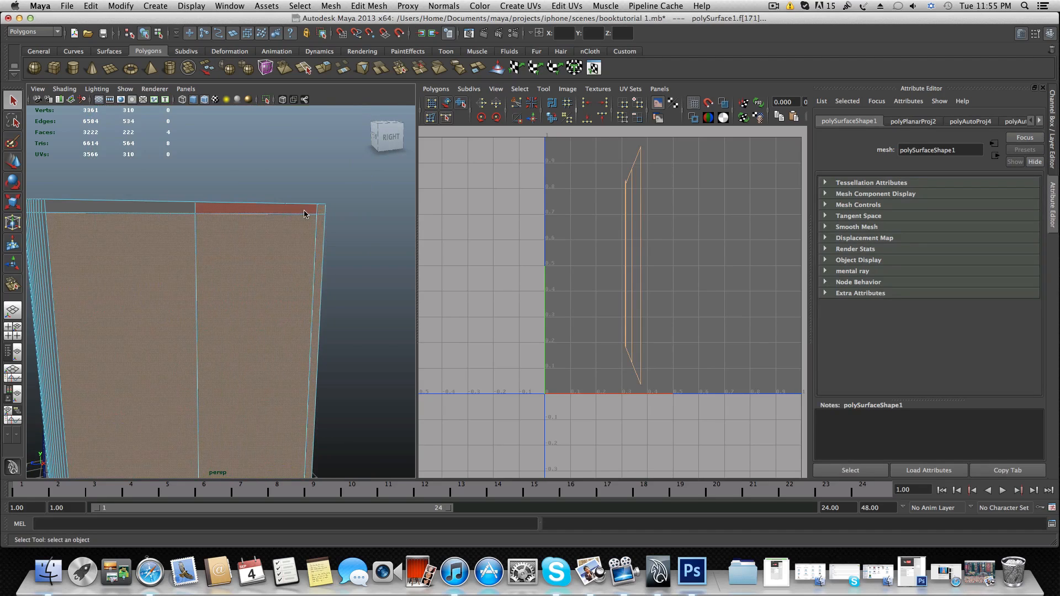
pyautogui.keyDown('shift'); pyautogui.click(167, 209); pyautogui.keyUp('shift')
pyautogui.keyDown('shift'); pyautogui.click(188, 279); pyautogui.keyUp('shift')
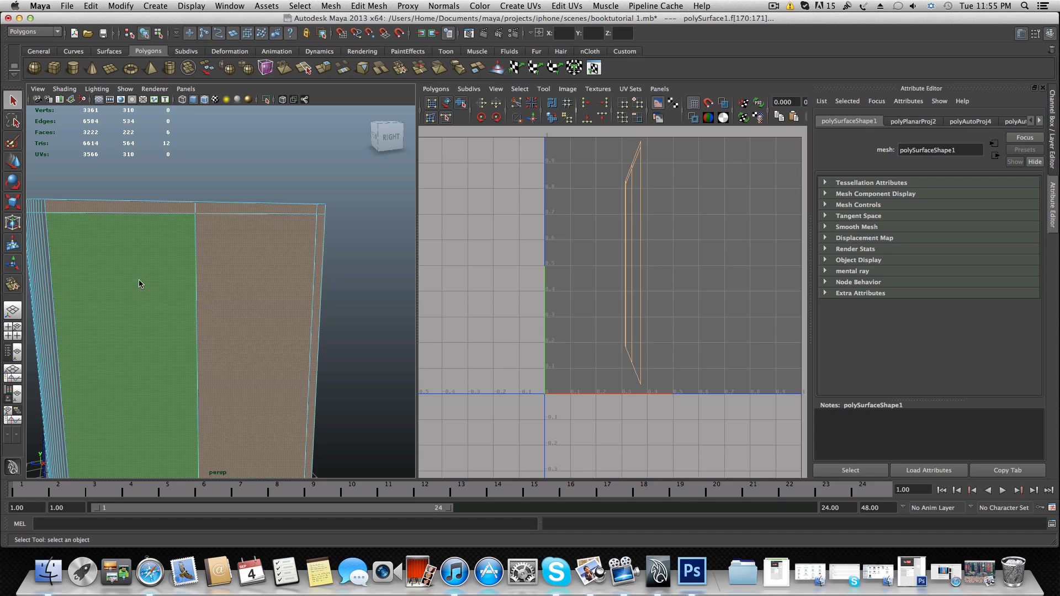
pyautogui.keyDown('alt'); pyautogui.moveTo(202, 328); pyautogui.dragTo(239, 331); pyautogui.keyUp('alt')
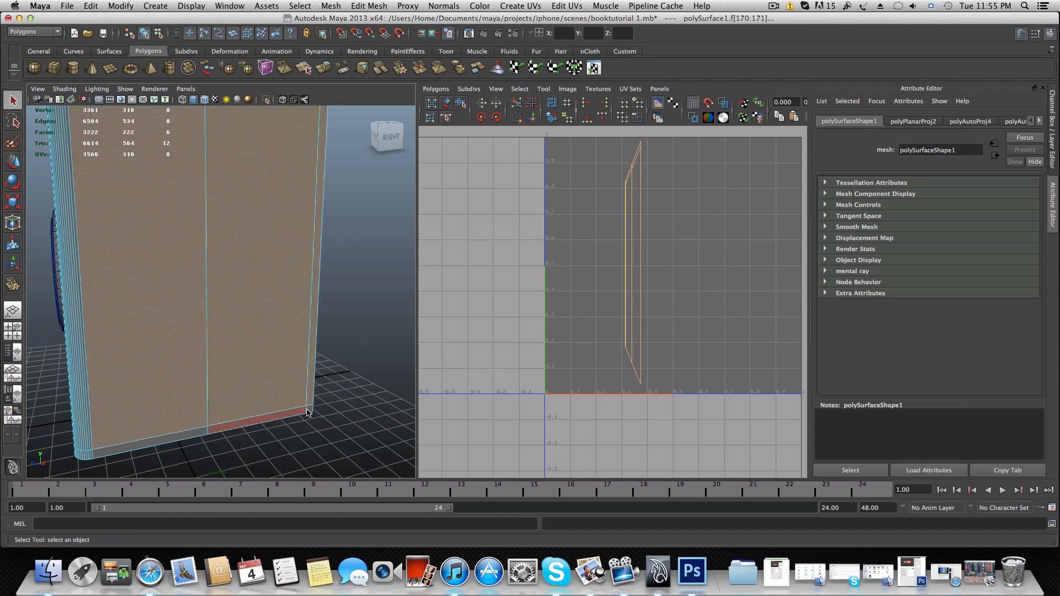
pyautogui.keyDown('shift'); pyautogui.click(281, 409); pyautogui.keyUp('shift')
pyautogui.keyDown('shift'); pyautogui.click(279, 409); pyautogui.keyUp('shift')
pyautogui.keyDown('shift'); pyautogui.click(278, 409); pyautogui.keyUp('shift')
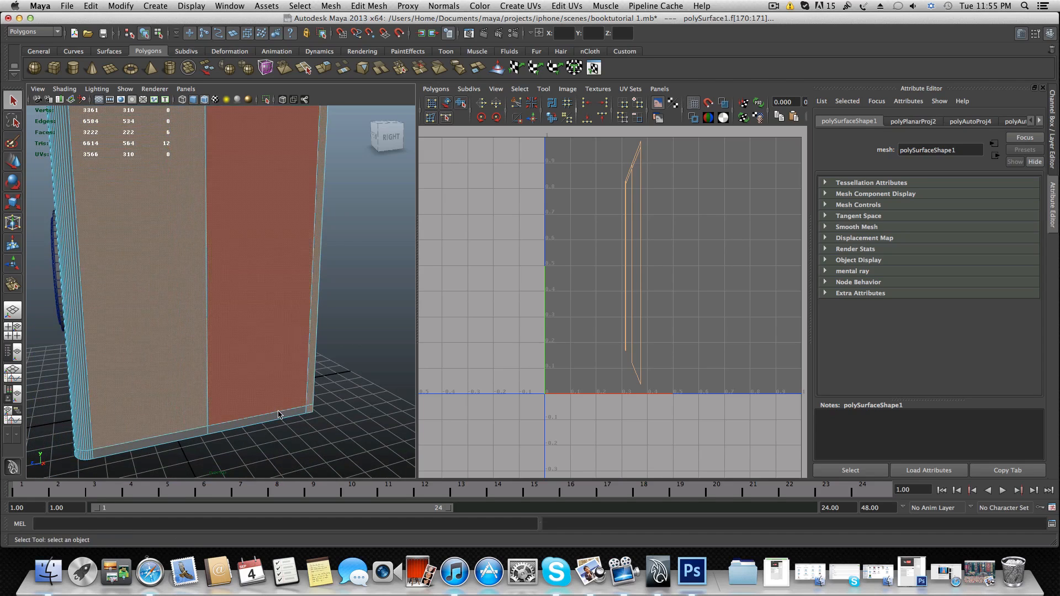
pyautogui.keyDown('shift'); pyautogui.click(271, 402); pyautogui.keyUp('shift')
pyautogui.keyDown('shift'); pyautogui.click(266, 418); pyautogui.keyUp('shift')
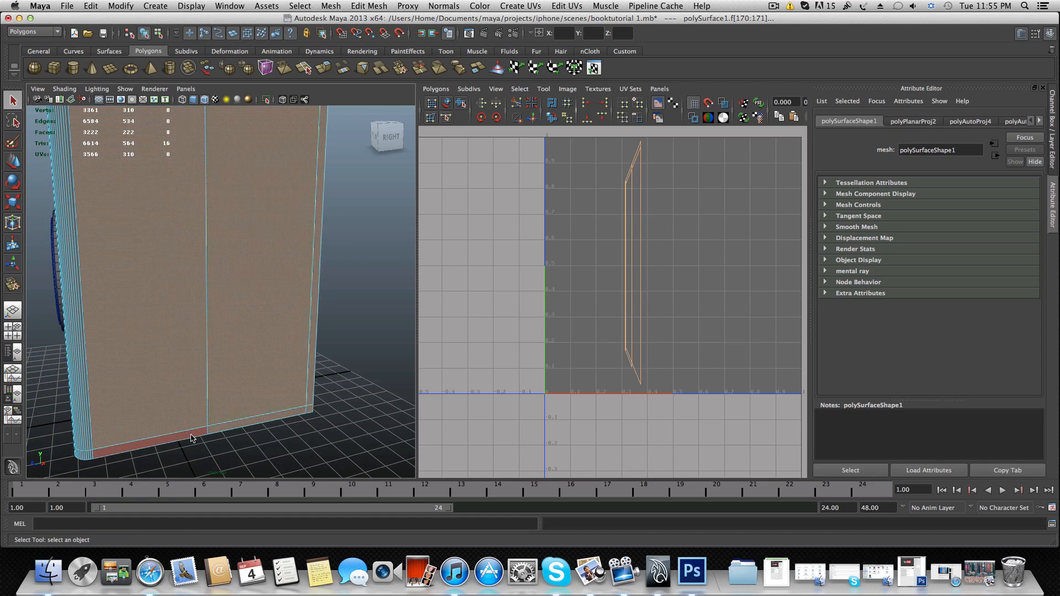
pyautogui.keyDown('shift'); pyautogui.click(195, 434); pyautogui.keyUp('shift')
# - Extend the face selection around the rounded corner beside the spine, including the bottom border loop and the vertical strips
pyautogui.keyDown('alt'); pyautogui.moveTo(144, 415); pyautogui.dragTo(204, 398); pyautogui.keyUp('alt')
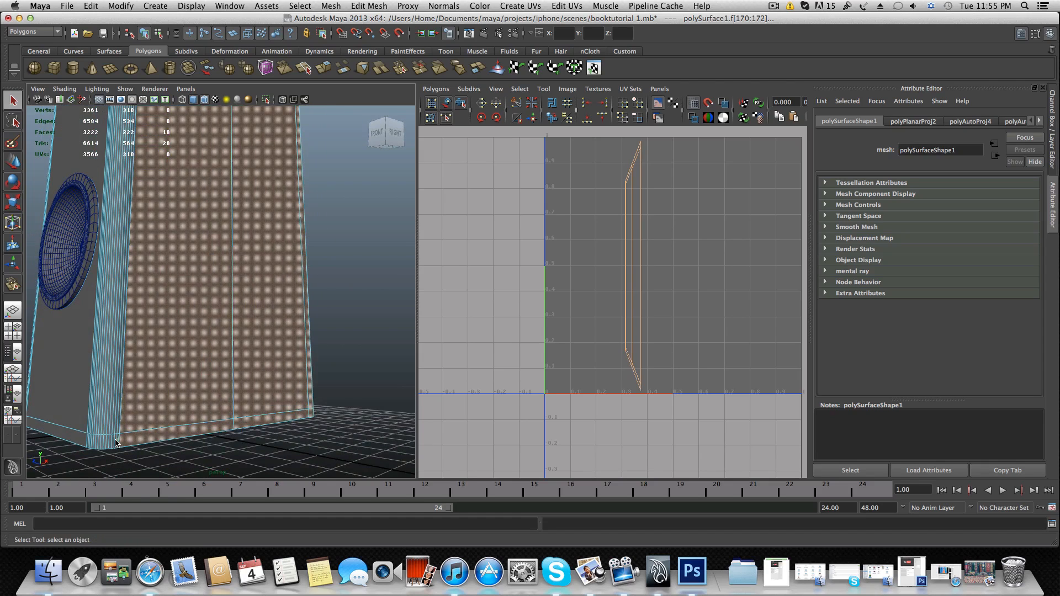
pyautogui.keyDown('shift'); pyautogui.click(116, 443); pyautogui.keyUp('shift')
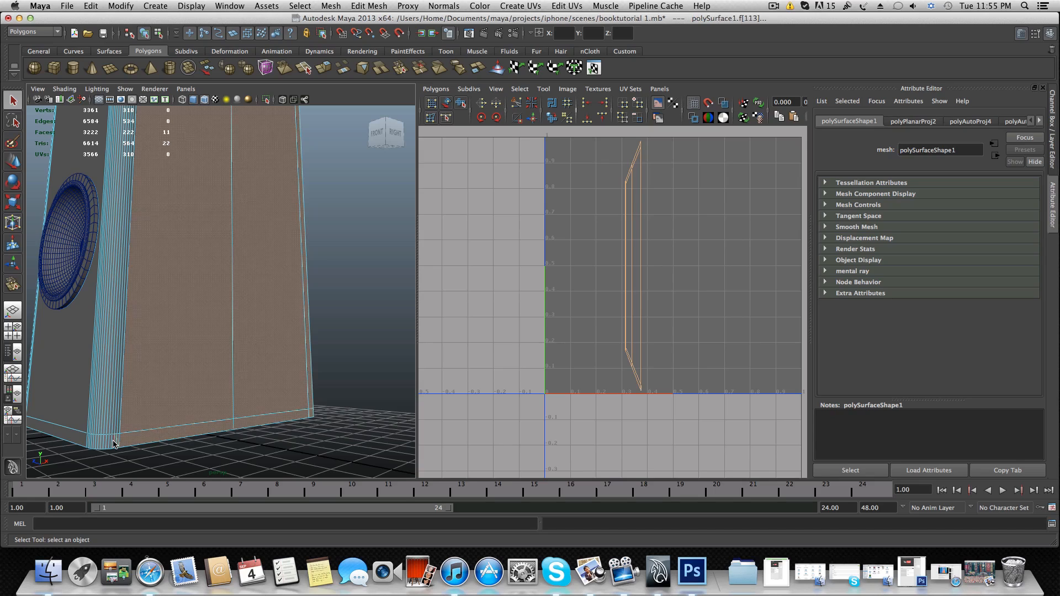
pyautogui.keyDown('shift'); pyautogui.click(113, 444); pyautogui.keyUp('shift')
pyautogui.keyDown('shift'); pyautogui.click(109, 446); pyautogui.keyUp('shift')
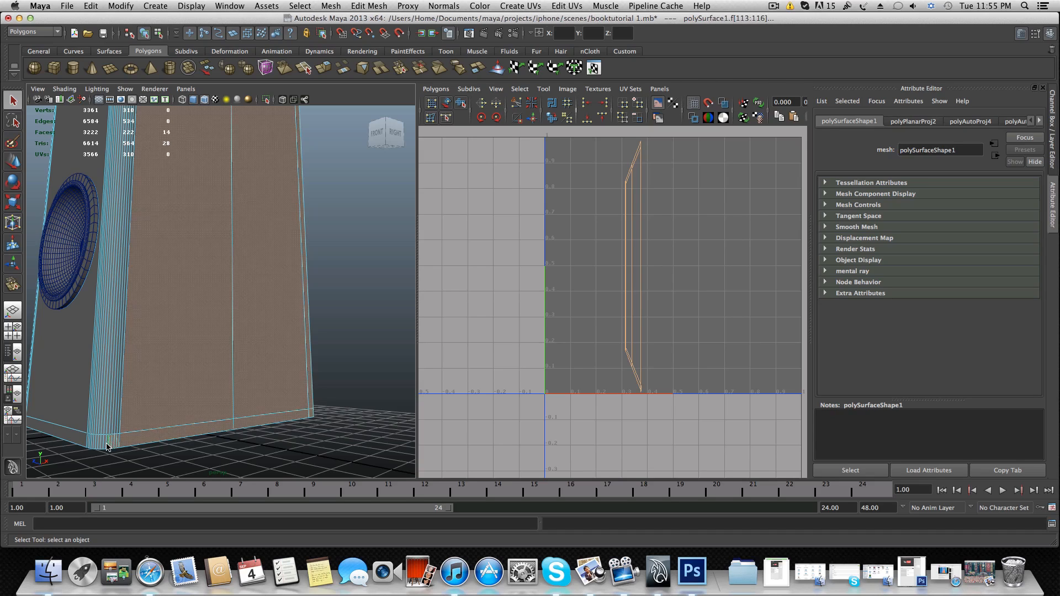
pyautogui.keyDown('shift'); pyautogui.doubleClick(106, 447); pyautogui.keyUp('shift')
pyautogui.keyDown('shift'); pyautogui.click(119, 409); pyautogui.keyUp('shift')
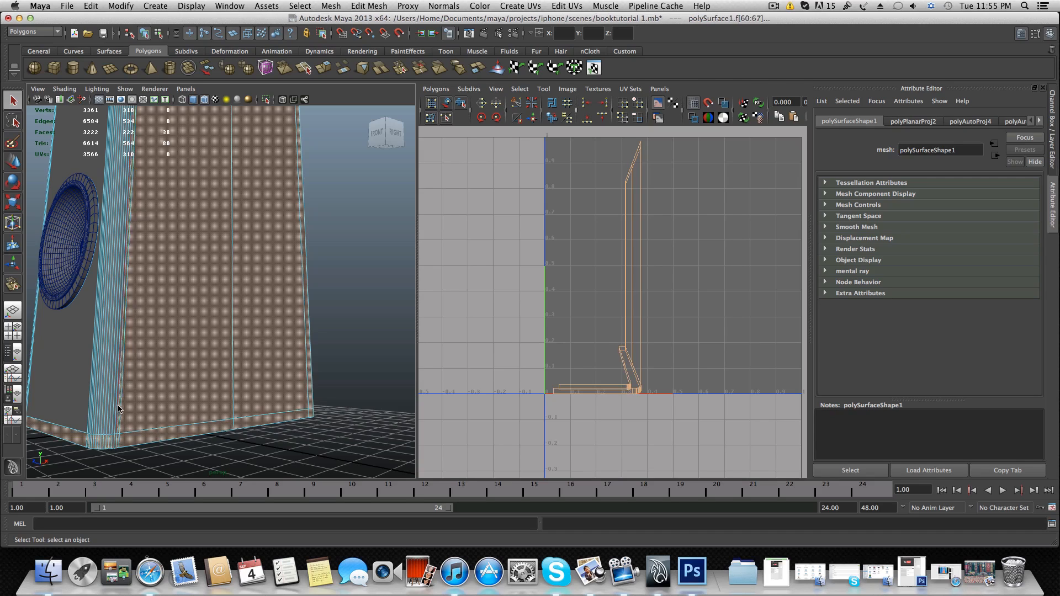
pyautogui.keyDown('shift'); pyautogui.doubleClick(118, 408); pyautogui.keyUp('shift')
# - Remove the page block's back face and the unwanted inner faces at the book's bottom from the selection
pyautogui.keyDown('alt'); pyautogui.moveTo(119, 408); pyautogui.dragTo(297, 337); pyautogui.keyUp('alt')
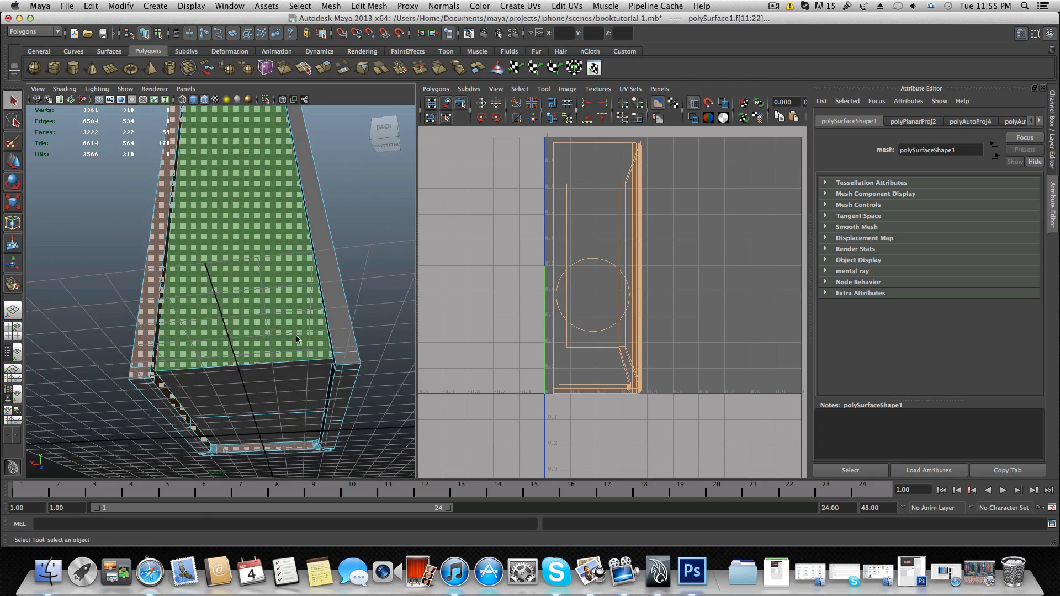
pyautogui.keyDown('shift'); pyautogui.click(251, 317); pyautogui.keyUp('shift')
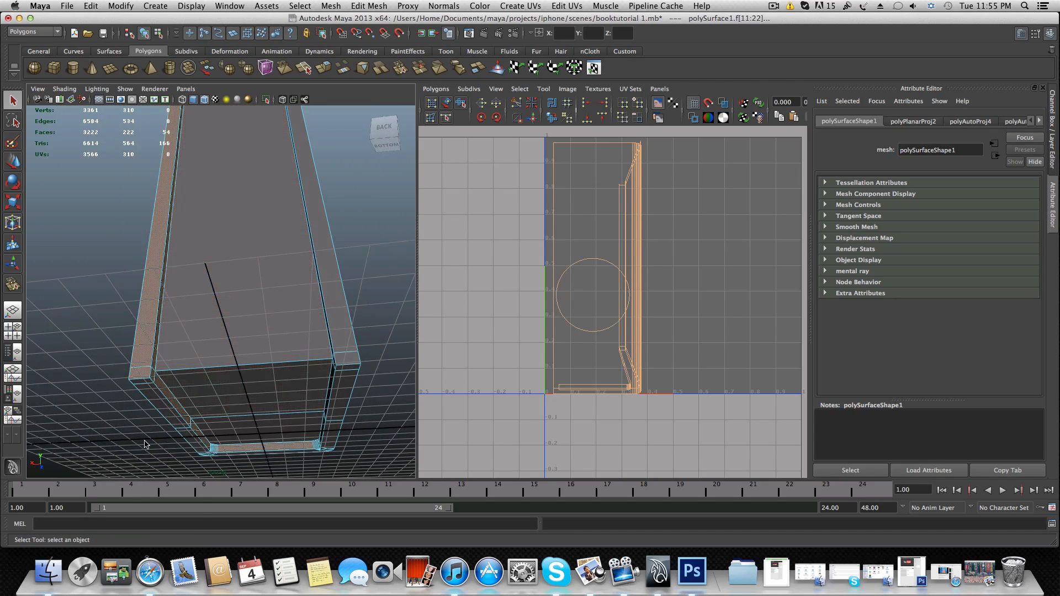
pyautogui.keyDown('shift'); pyautogui.click(167, 395); pyautogui.keyUp('shift')
pyautogui.keyDown('shift'); pyautogui.click(197, 429); pyautogui.keyUp('shift')
pyautogui.keyDown('shift'); pyautogui.click(229, 447); pyautogui.keyUp('shift')
pyautogui.keyDown('alt'); pyautogui.moveTo(229, 449); pyautogui.dragTo(51, 287); pyautogui.keyUp('alt')
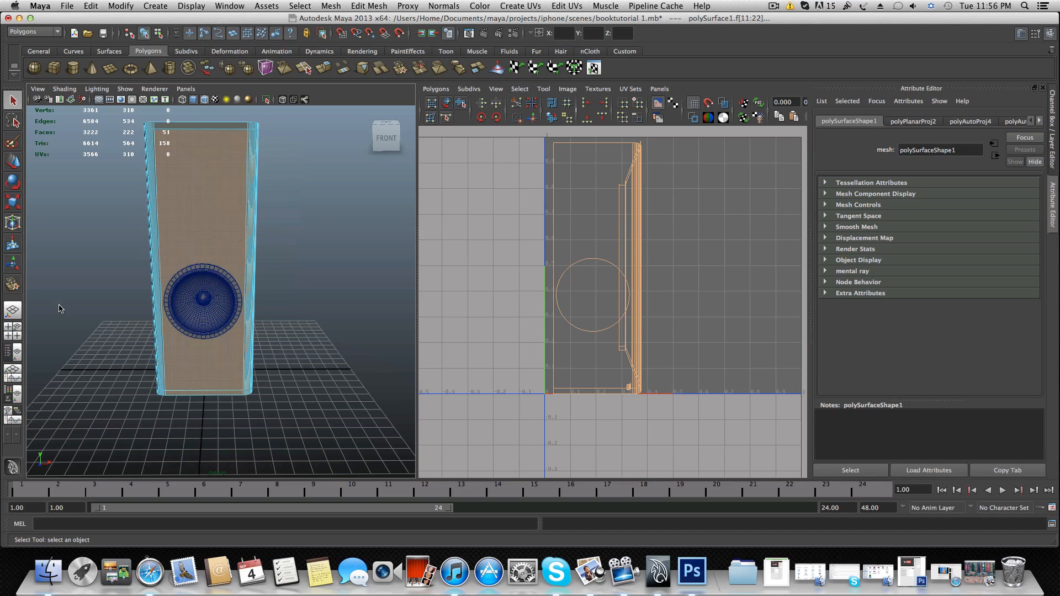
# - Select the whole book as an object and apply a fresh Automatic Mapping with six planes
pyautogui.press('F8')
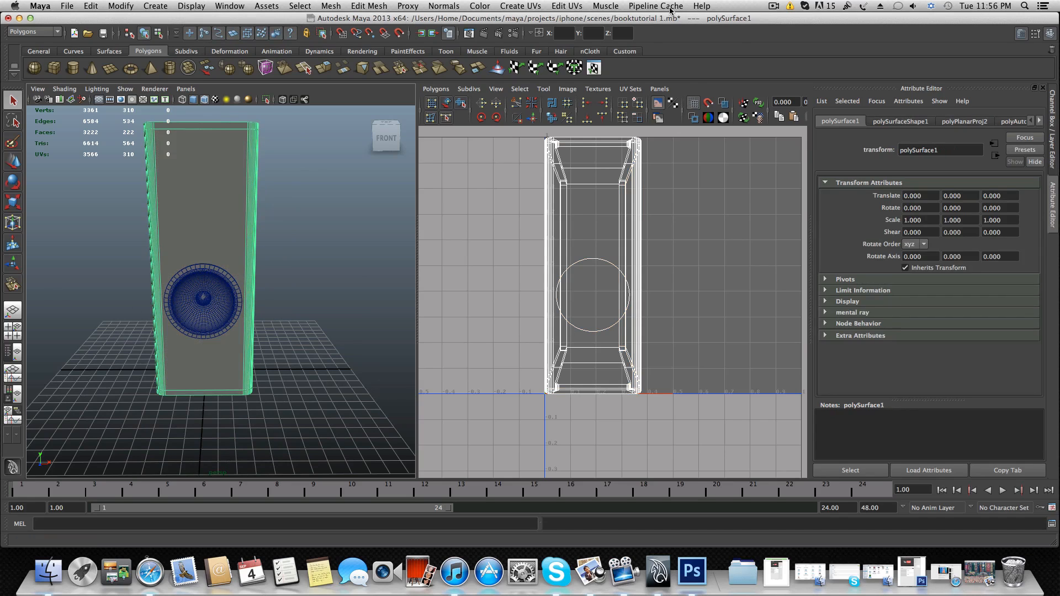
pyautogui.click(529, 6)
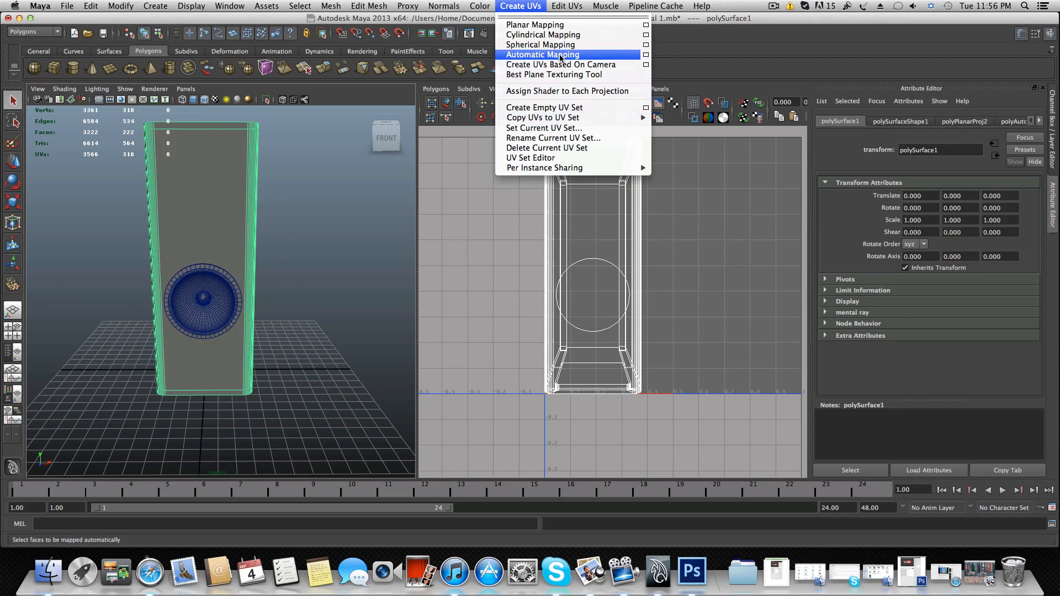
pyautogui.click(560, 56)
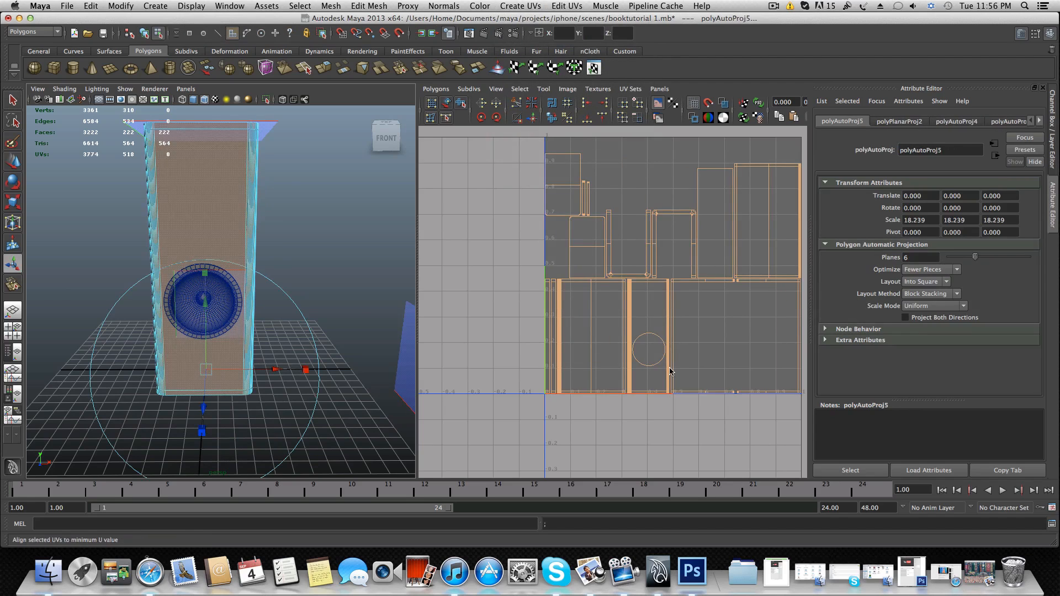
pyautogui.scroll(1, 670, 371)
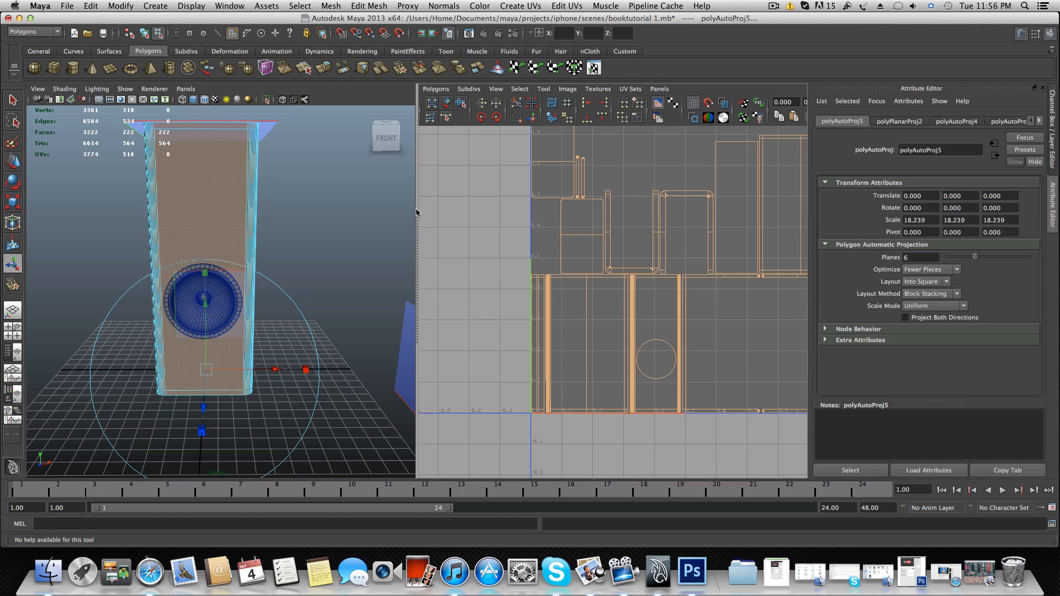
# - Widen the UV layout view and switch the book mesh to UV component selection
pyautogui.moveTo(416, 213); pyautogui.dragTo(245, 212)
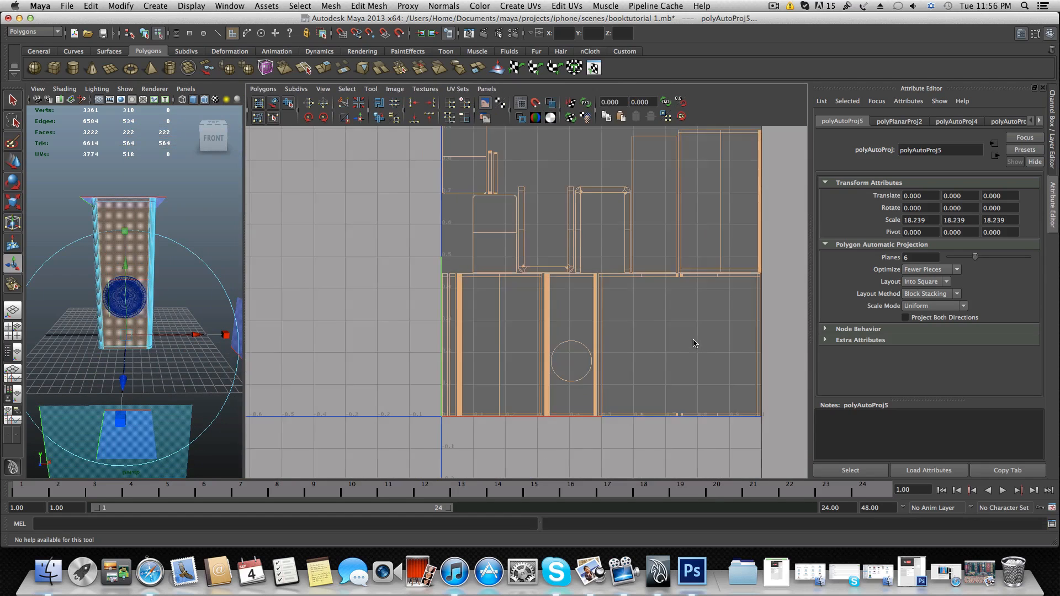
pyautogui.scroll(-1, 694, 343)
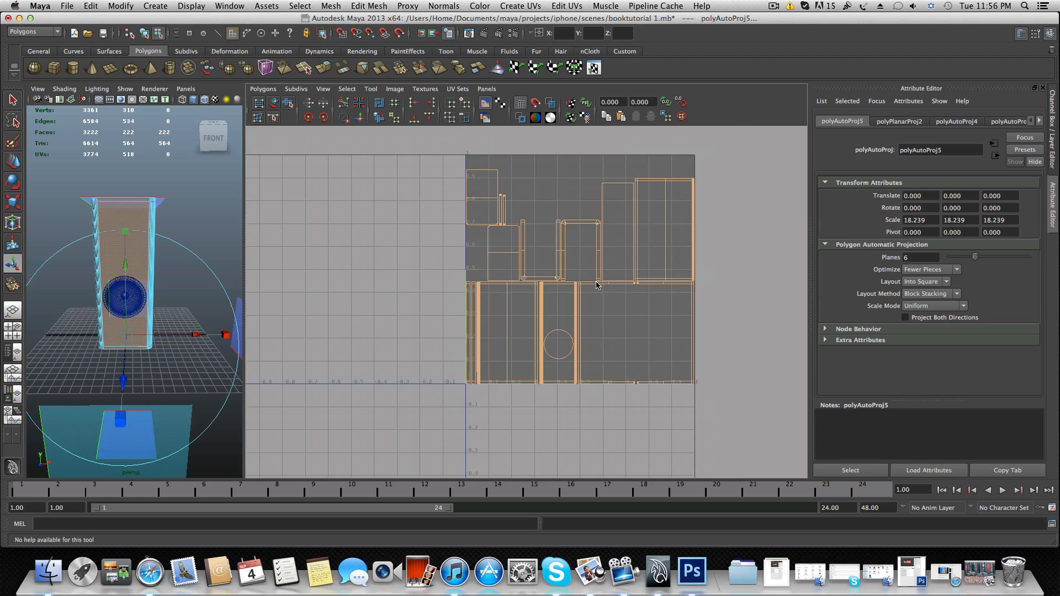
pyautogui.scroll(4, 597, 285)
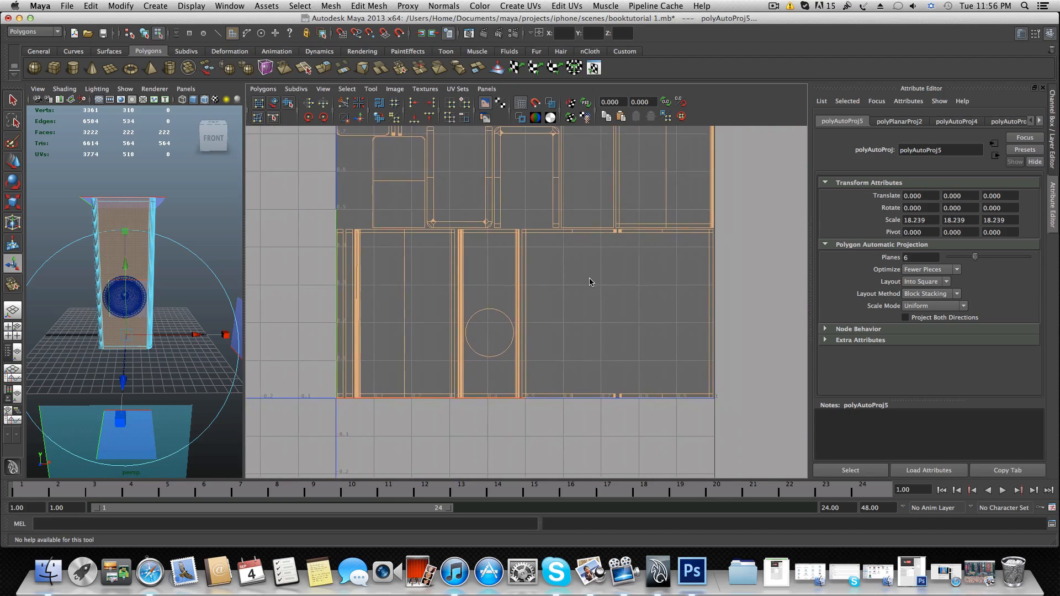
pyautogui.keyDown('alt'); pyautogui.moveTo(589, 279); pyautogui.dragTo(588, 278, button='middle'); pyautogui.keyUp('alt')
pyautogui.click(578, 234)
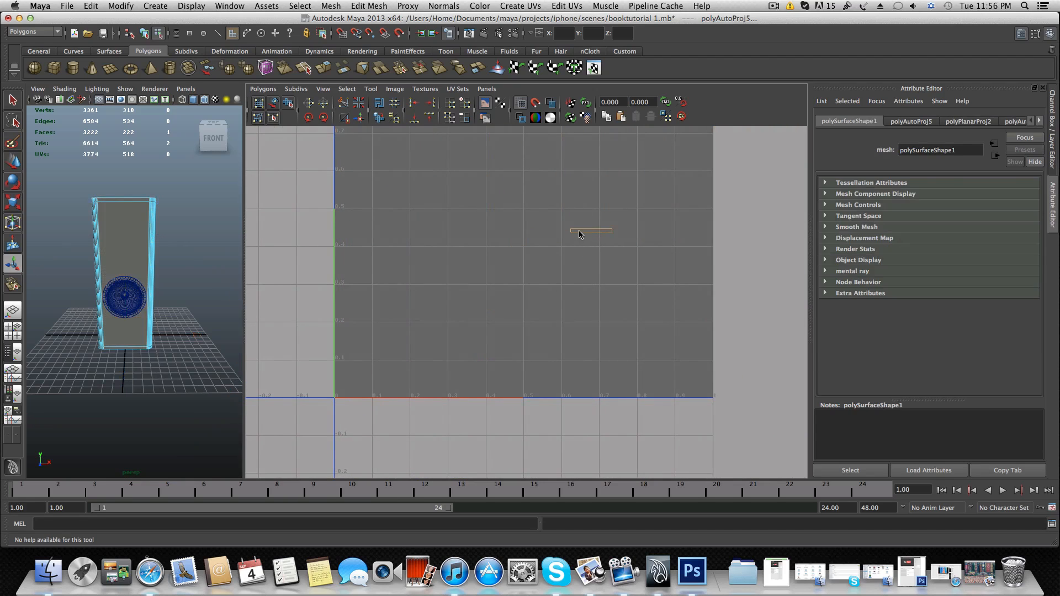
pyautogui.press('F8')
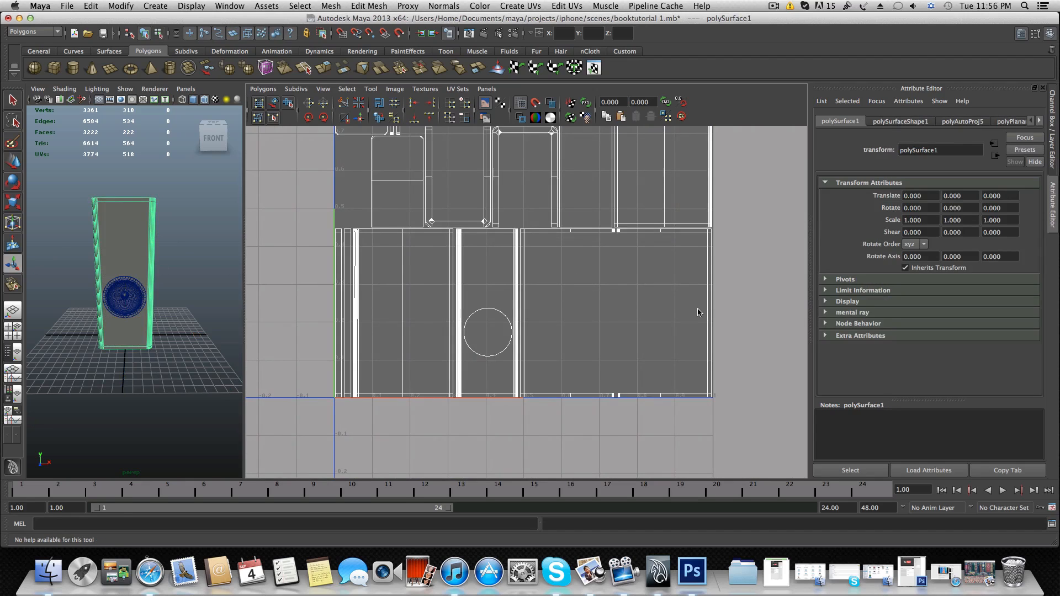
pyautogui.scroll(1, 591, 231)
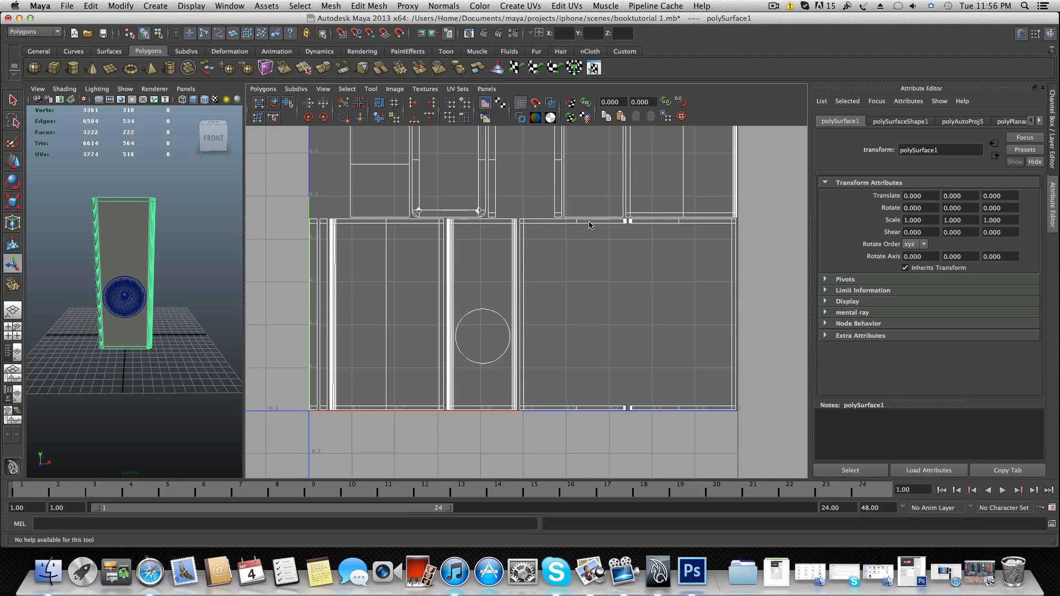
pyautogui.rightClick(590, 224)
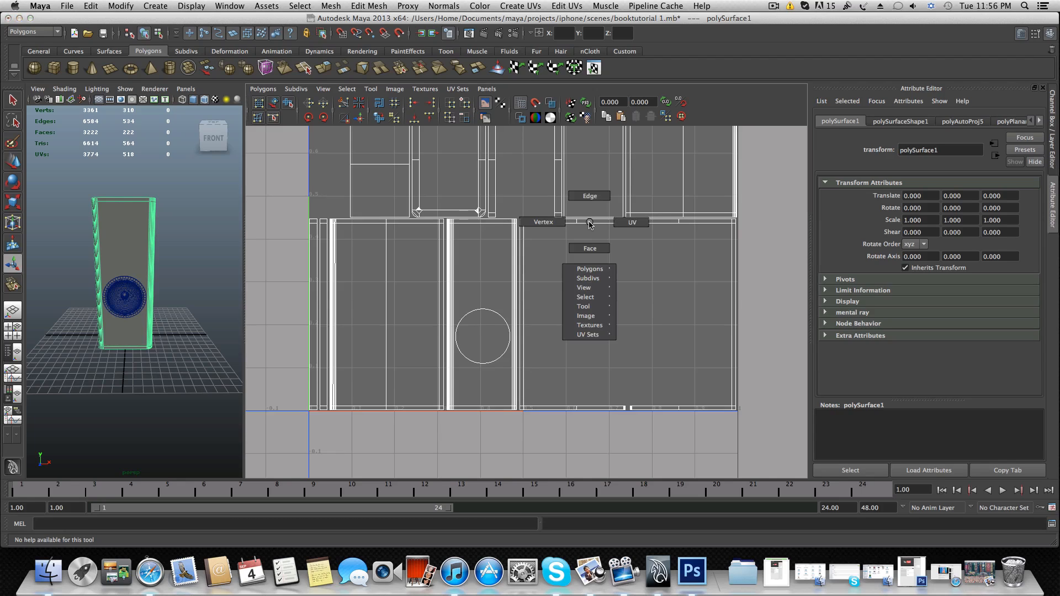
pyautogui.click(626, 224)
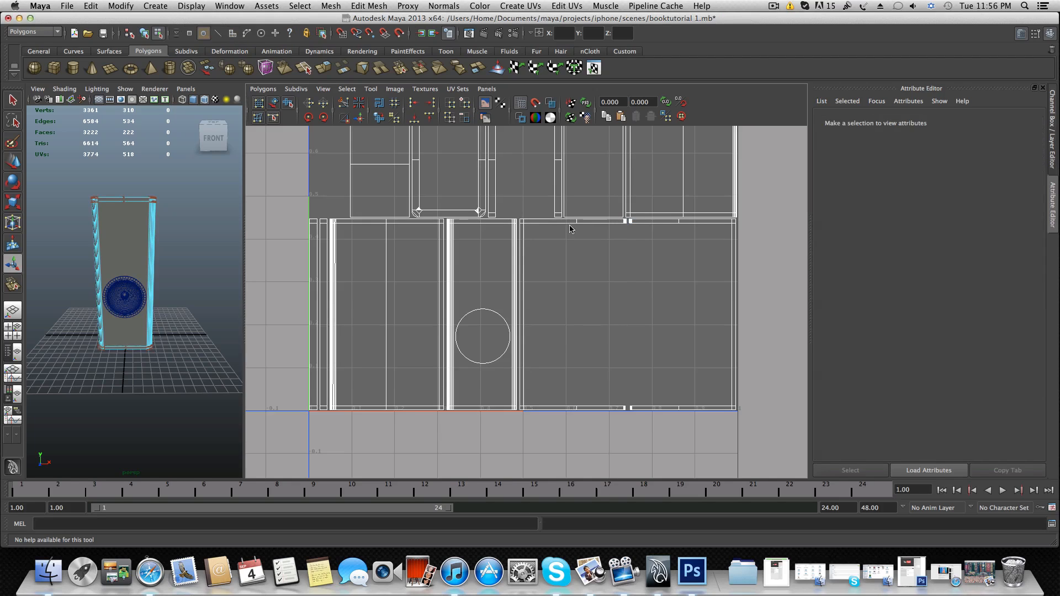
# - Select the entire spine shell with the round emblem and move it horizontally outside the left edge of the UV square
pyautogui.click(516, 224)
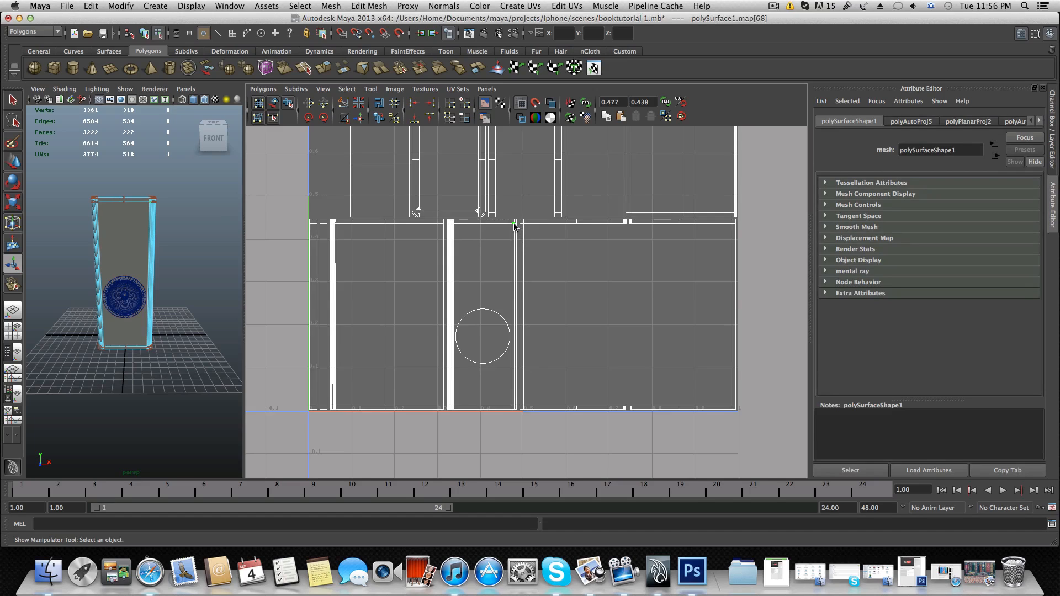
pyautogui.keyDown('ctrl'); pyautogui.moveTo(514, 226); pyautogui.dragTo(550, 212, button='right'); pyautogui.keyUp('ctrl')
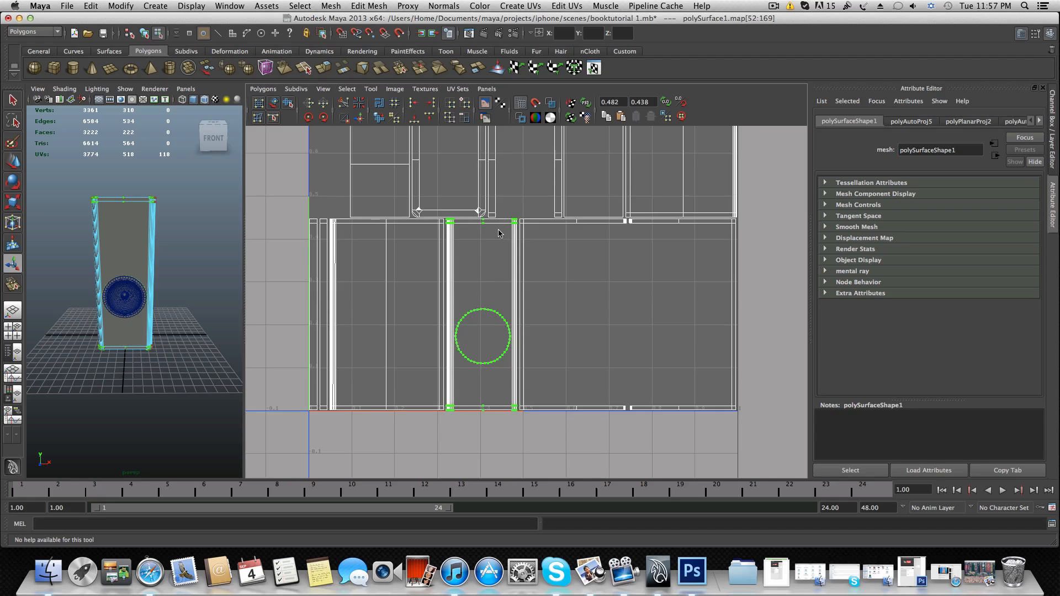
pyautogui.click(14, 165)
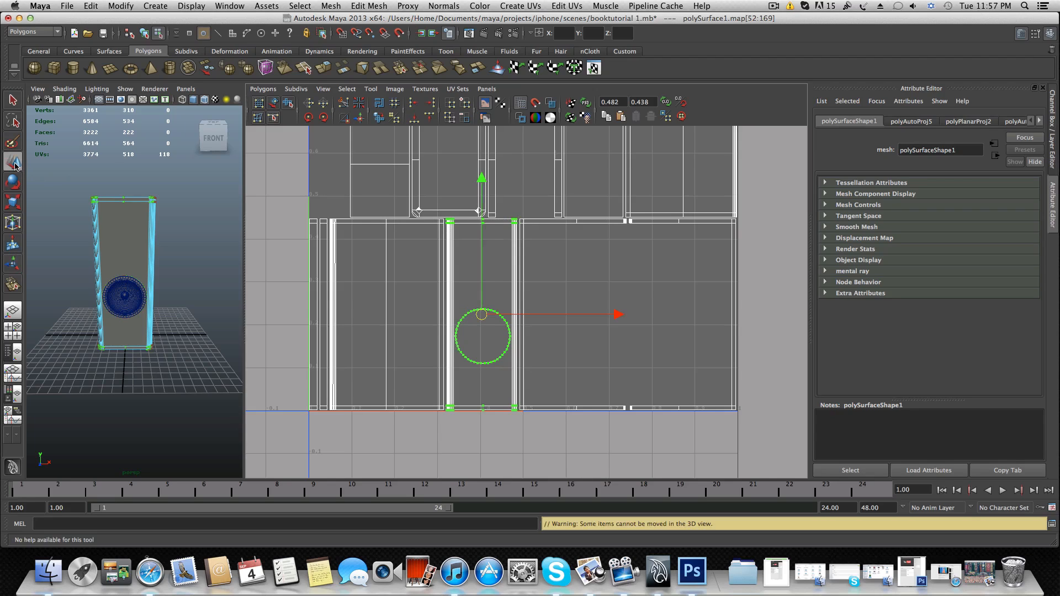
pyautogui.moveTo(619, 315); pyautogui.dragTo(408, 315)
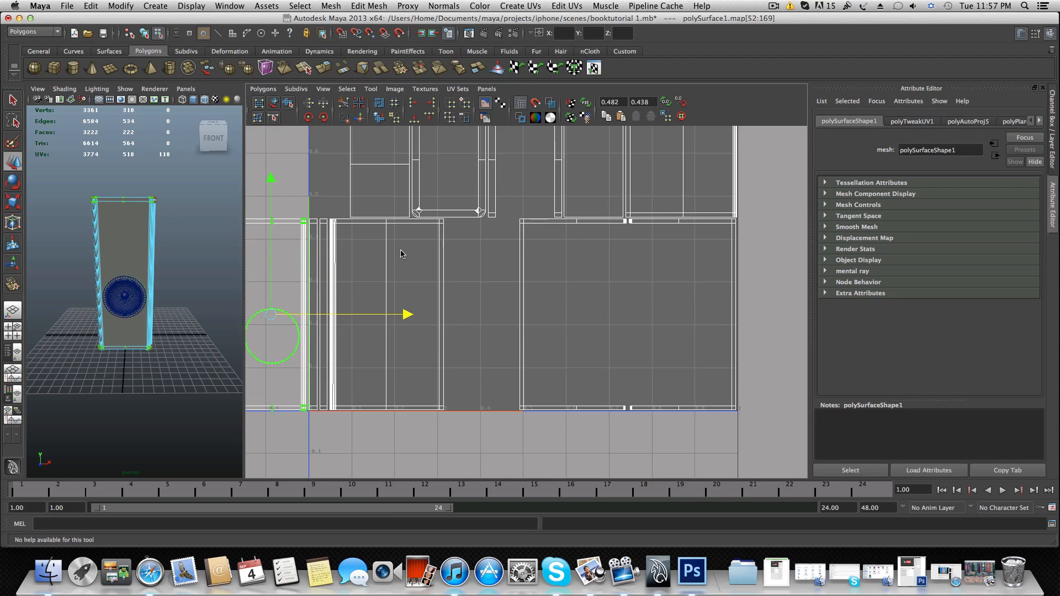
# - Select the entire cover shell with the vertical centre line and move it right until it sits against the large cover shell
pyautogui.keyDown('alt'); pyautogui.moveTo(402, 253); pyautogui.dragTo(456, 243, button='middle'); pyautogui.keyUp('alt')
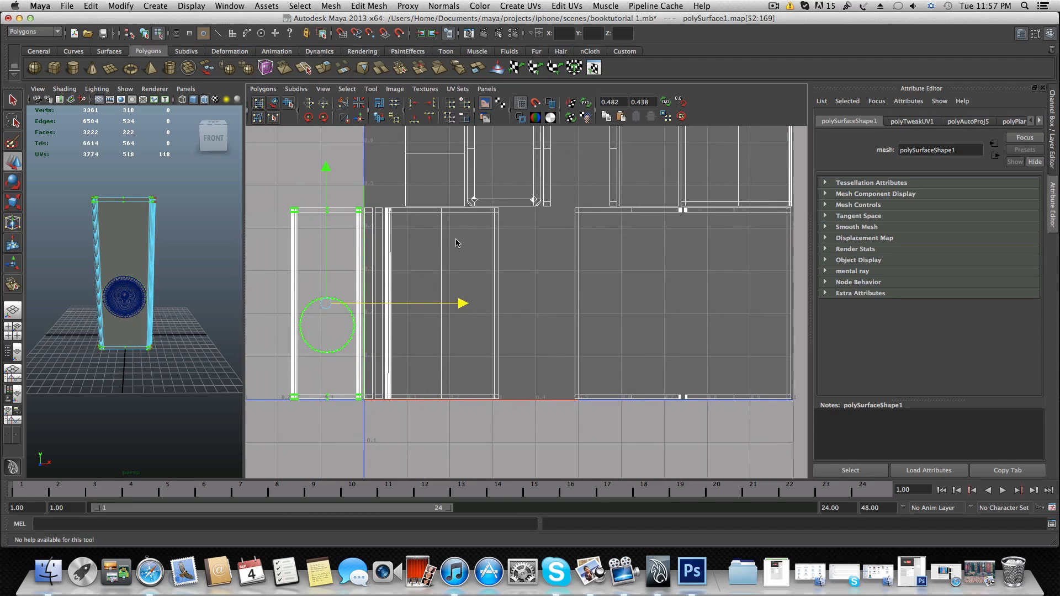
pyautogui.click(497, 214)
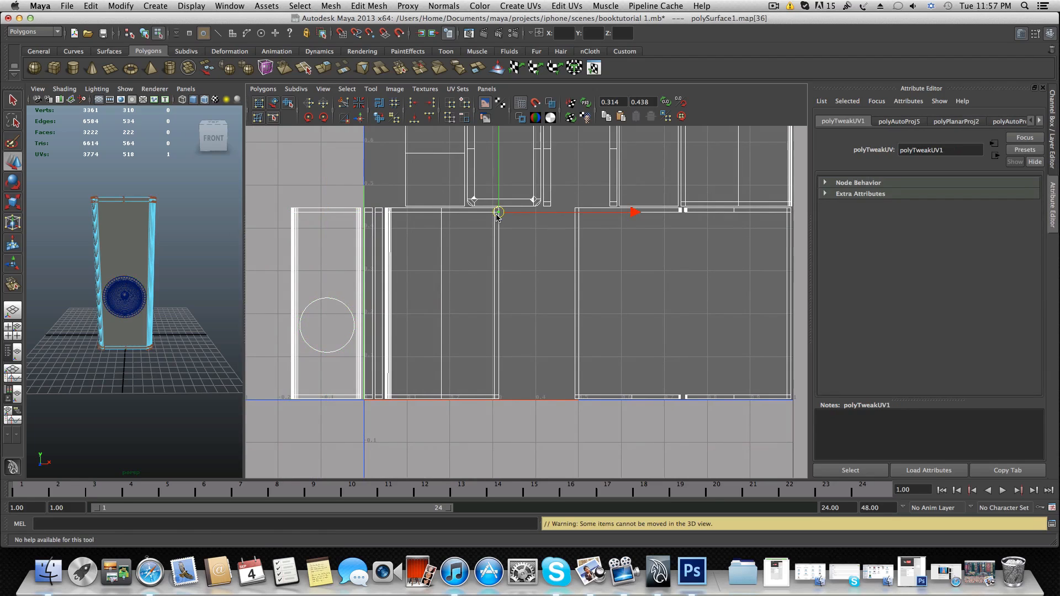
pyautogui.keyDown('ctrl'); pyautogui.moveTo(497, 214); pyautogui.dragTo(540, 200, button='right'); pyautogui.keyUp('ctrl')
pyautogui.moveTo(572, 308); pyautogui.dragTo(650, 303)
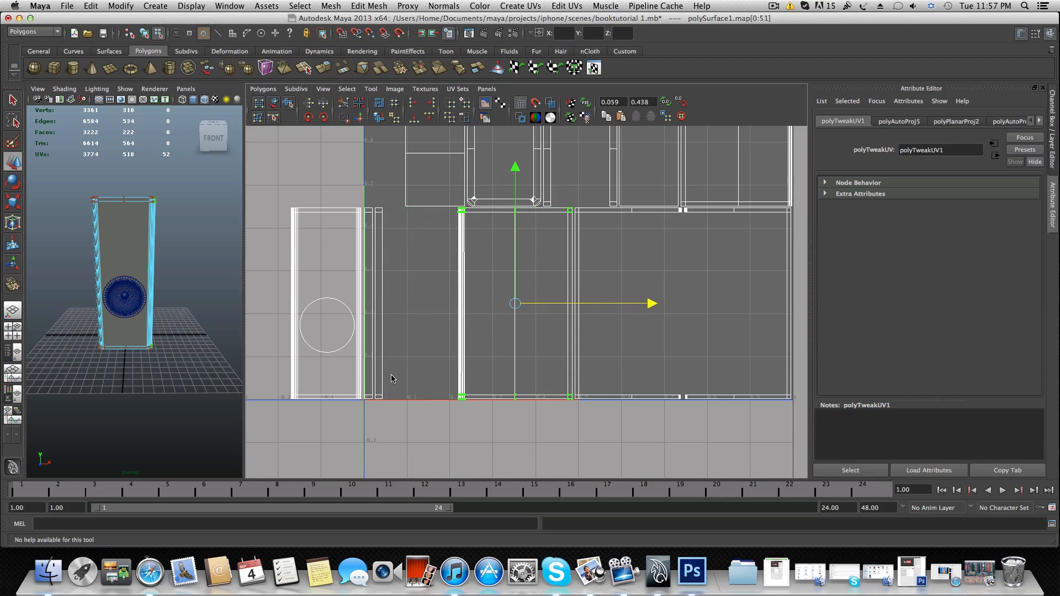
# - Select the entire spine shell and move it right into the gap between the narrow strips and the cover shell
pyautogui.click(295, 215)
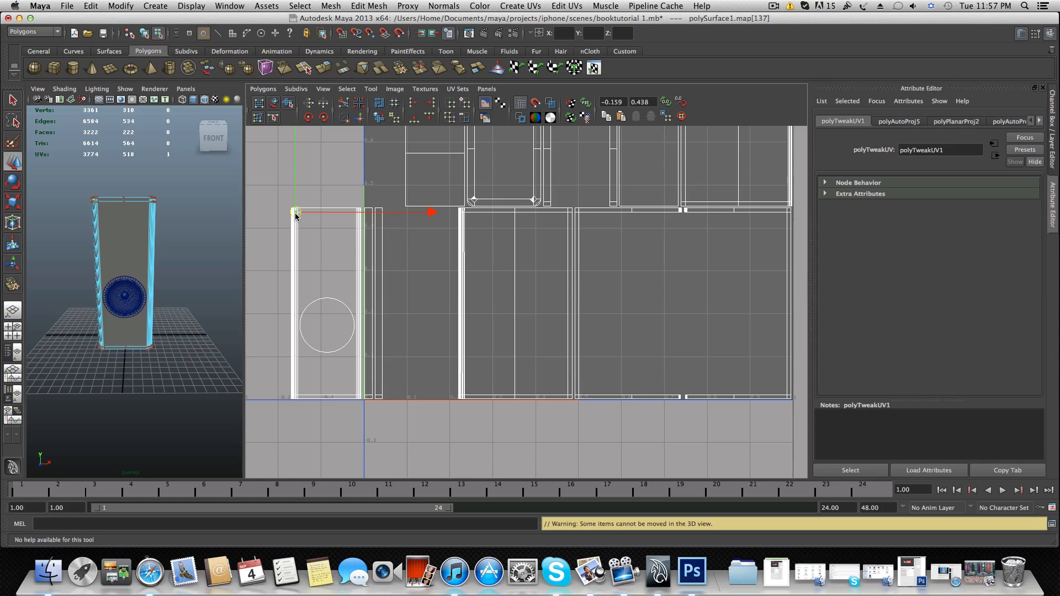
pyautogui.keyDown('ctrl'); pyautogui.moveTo(296, 212); pyautogui.dragTo(322, 202, button='right'); pyautogui.keyUp('ctrl')
pyautogui.moveTo(465, 302); pyautogui.dragTo(558, 303)
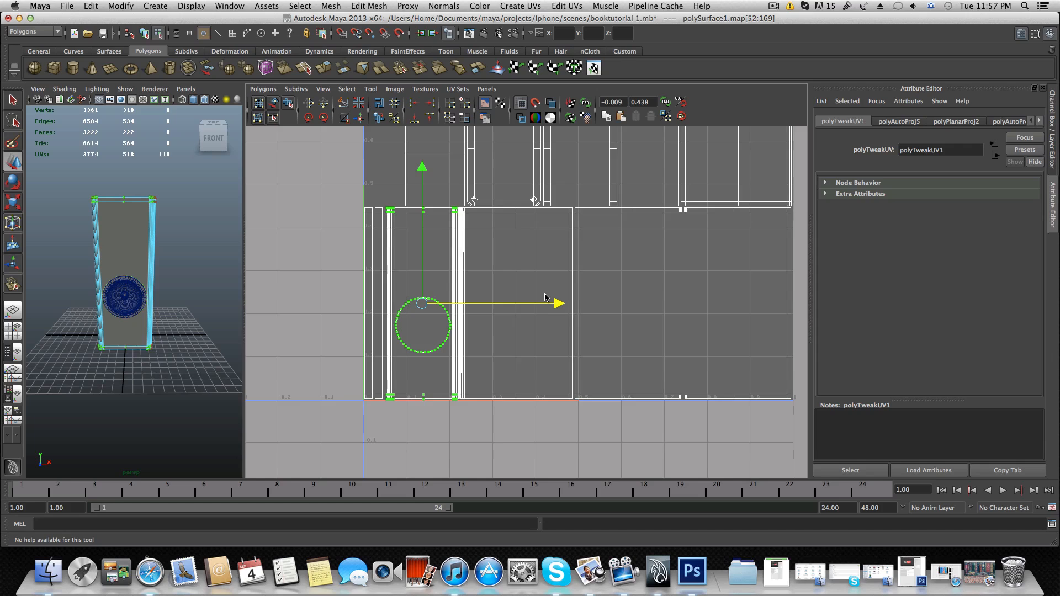
pyautogui.keyDown('alt'); pyautogui.moveTo(492, 286); pyautogui.dragTo(523, 277, button='middle'); pyautogui.keyUp('alt')
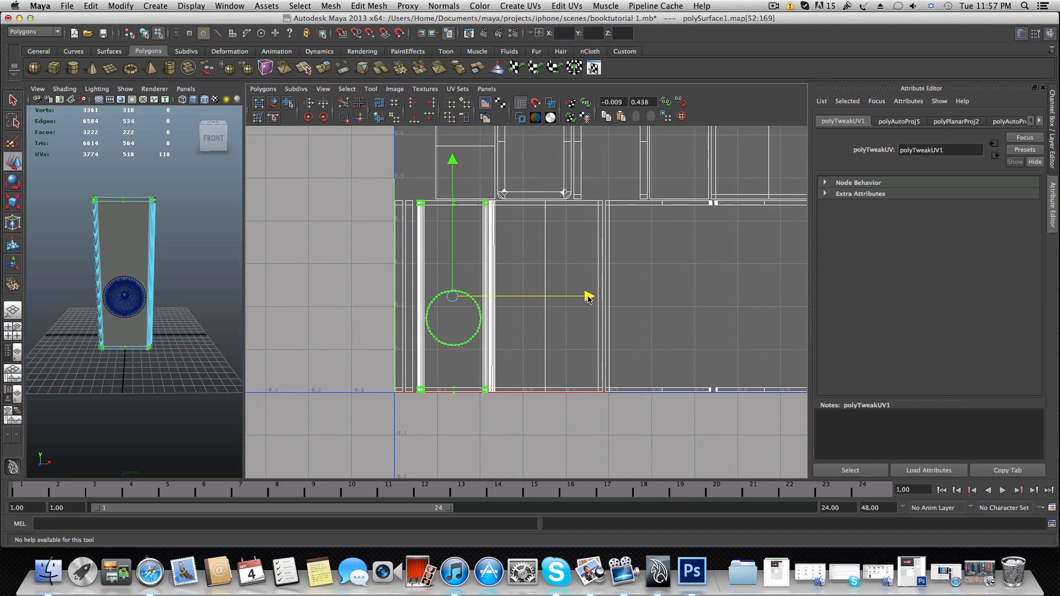
pyautogui.moveTo(588, 297); pyautogui.dragTo(590, 298)
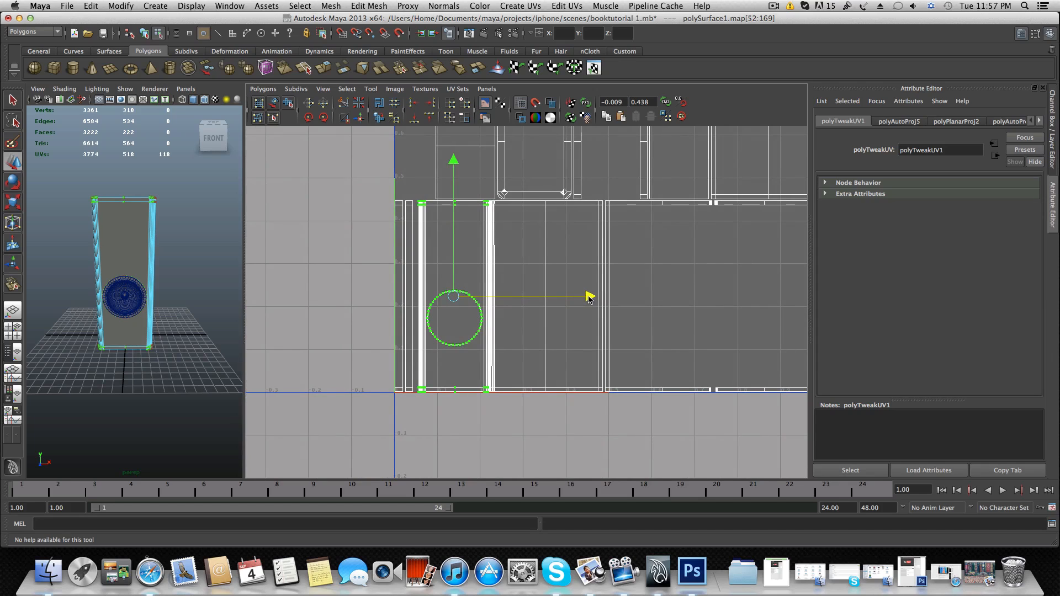
# - Nudge the spine shell horizontally to line up its right edge strips with the cover shell's left edge strips
pyautogui.keyDown('alt'); pyautogui.moveTo(544, 320); pyautogui.dragTo(511, 344, button='right'); pyautogui.keyUp('alt')
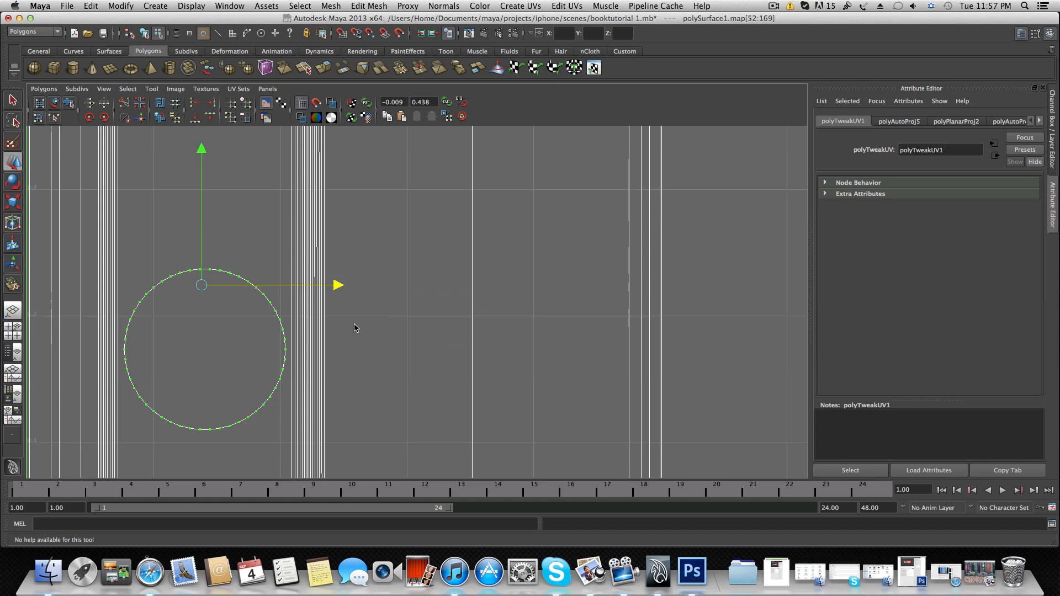
pyautogui.scroll(-1, 355, 327)
pyautogui.scroll(-2, 385, 297)
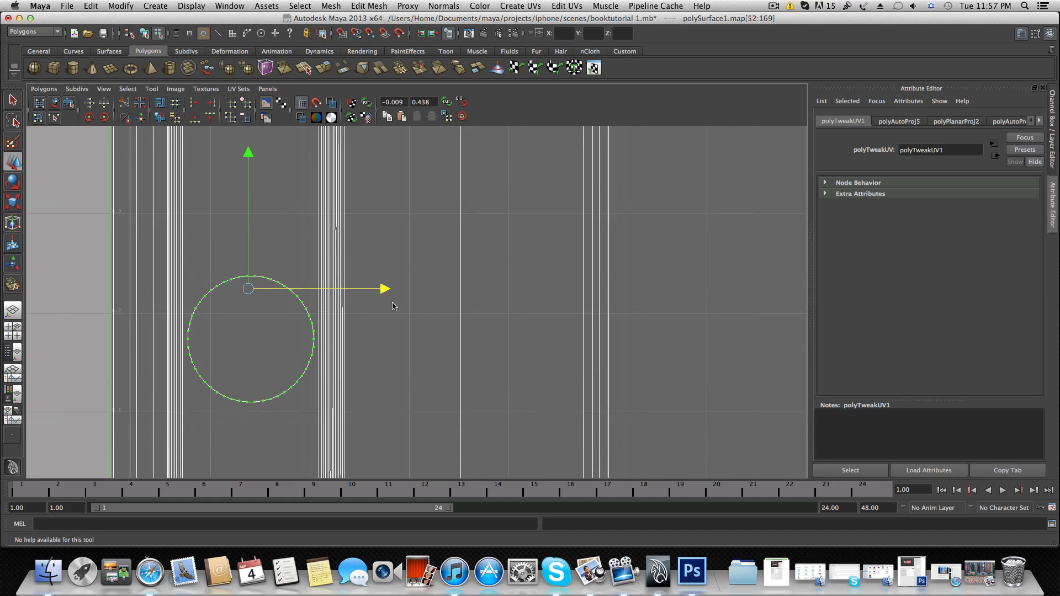
pyautogui.press('space')
pyautogui.keyDown('alt'); pyautogui.moveTo(403, 288); pyautogui.dragTo(455, 298, button='middle'); pyautogui.keyUp('alt')
pyautogui.keyDown('alt'); pyautogui.moveTo(467, 301); pyautogui.dragTo(238, 303, button='right'); pyautogui.keyUp('alt')
pyautogui.scroll(5, 415, 289)
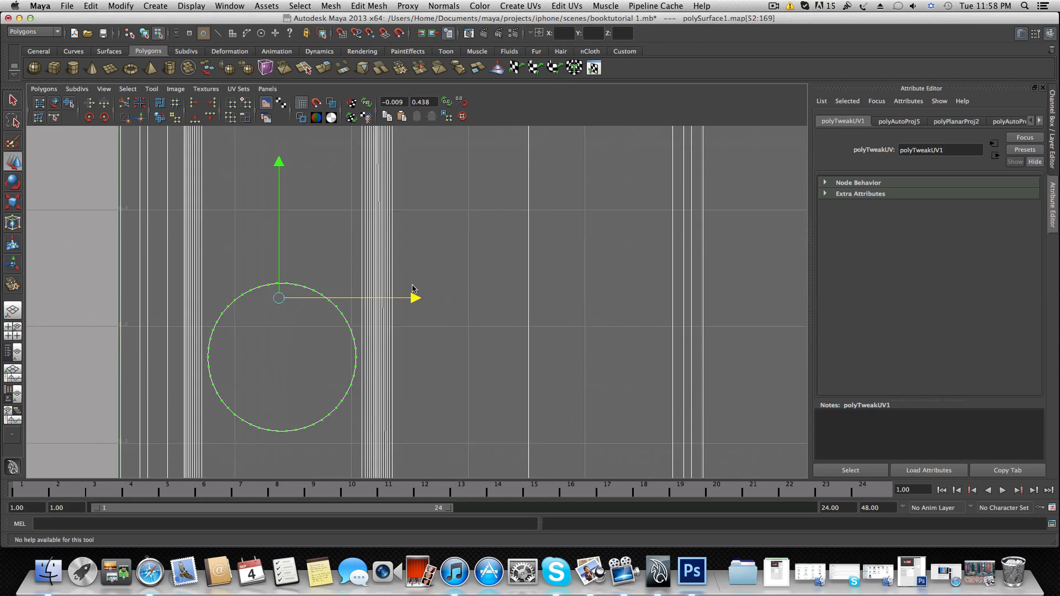
pyautogui.keyDown('alt'); pyautogui.moveTo(396, 230); pyautogui.dragTo(409, 363, button='middle'); pyautogui.keyUp('alt')
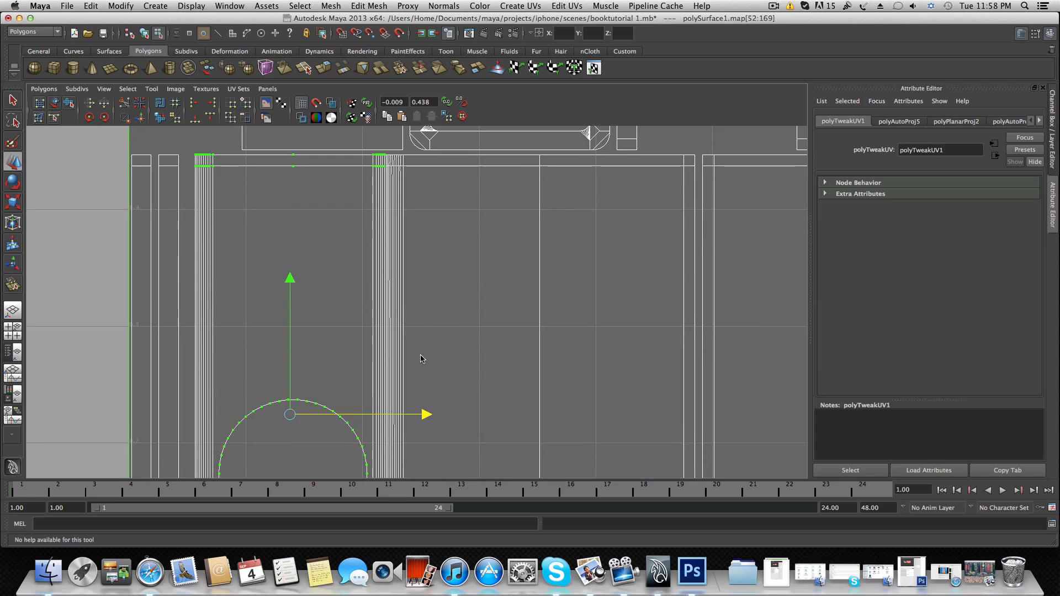
pyautogui.moveTo(425, 414); pyautogui.dragTo(423, 416)
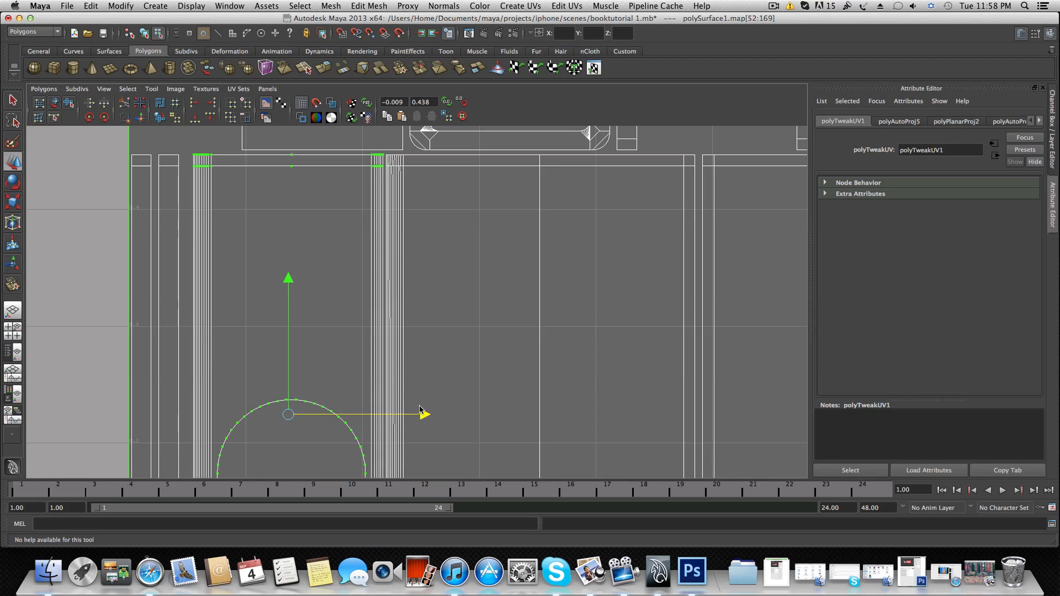
pyautogui.moveTo(425, 415); pyautogui.dragTo(427, 416)
# - Make a final fine horizontal adjustment of the spine shell against the adjoining cover shell and clear the UV selection
pyautogui.scroll(2, 415, 392)
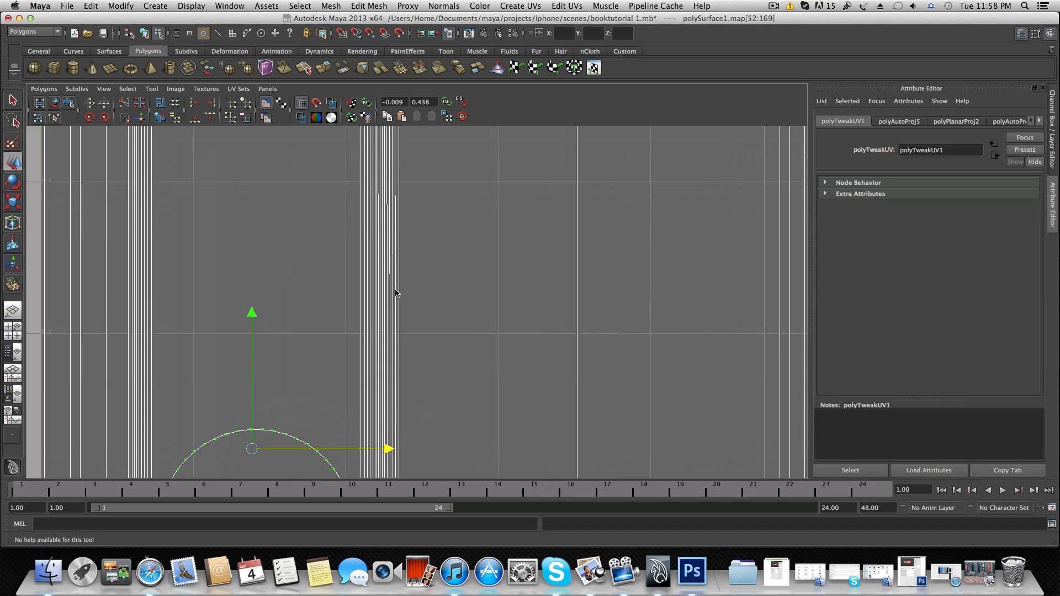
pyautogui.keyDown('alt'); pyautogui.moveTo(396, 293); pyautogui.dragTo(392, 332, button='middle'); pyautogui.keyUp('alt')
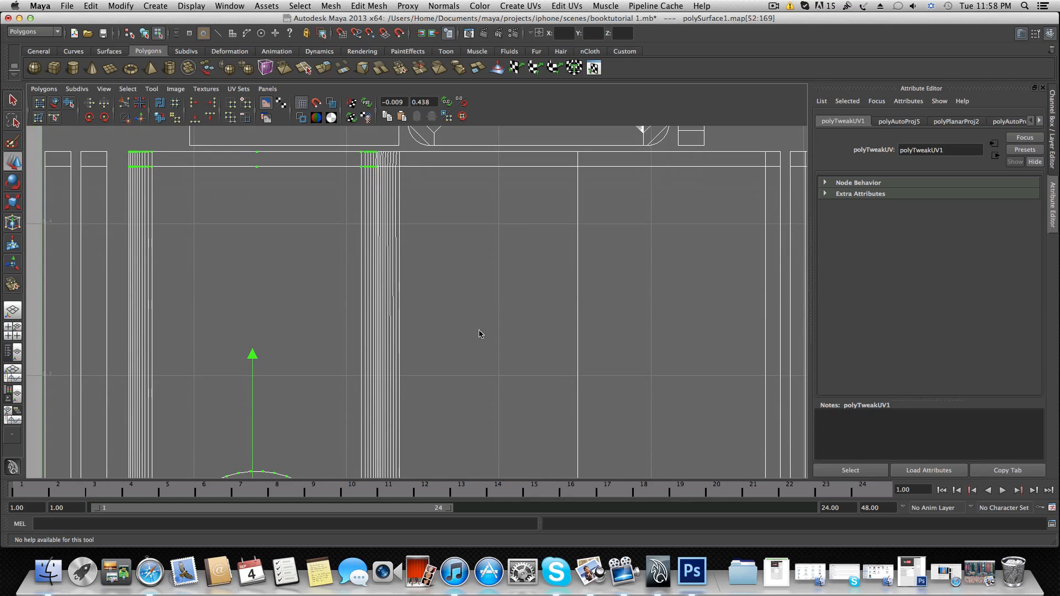
pyautogui.keyDown('alt'); pyautogui.moveTo(480, 331); pyautogui.dragTo(377, 331, button='right'); pyautogui.keyUp('alt')
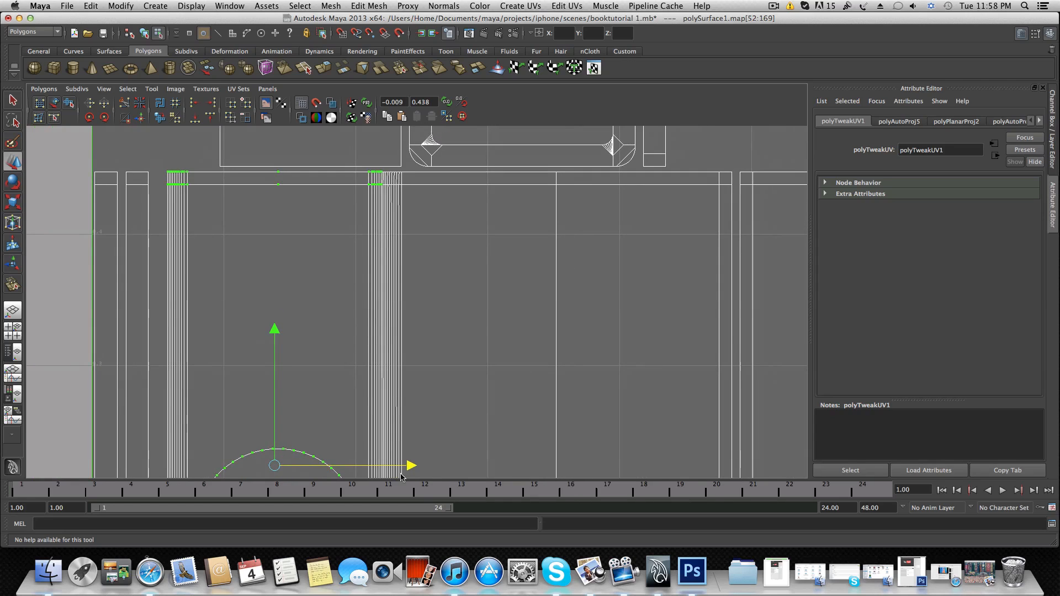
pyautogui.moveTo(411, 465); pyautogui.dragTo(411, 465)
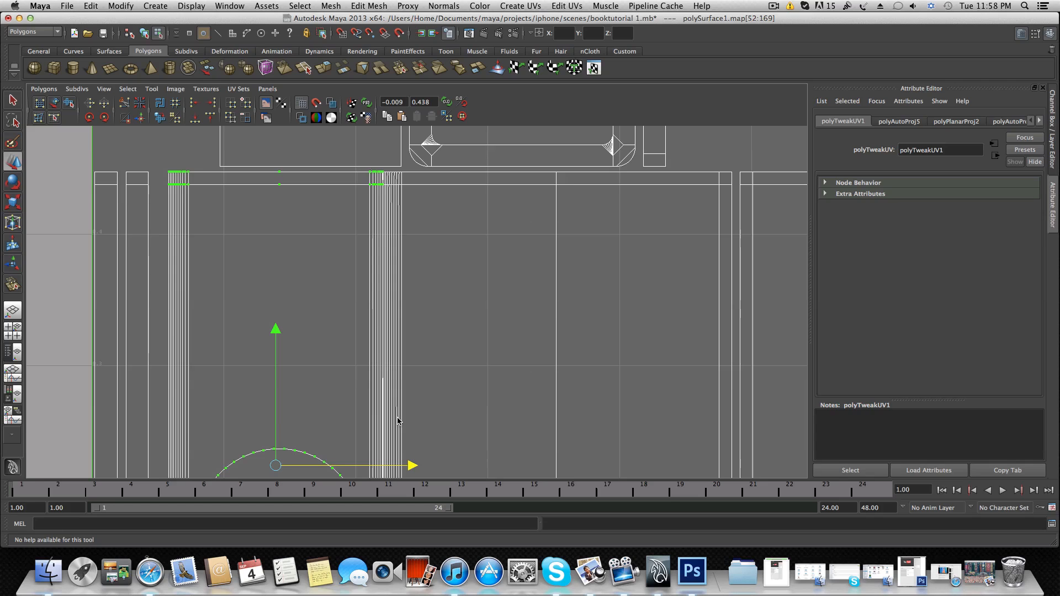
pyautogui.scroll(-4, 398, 421)
pyautogui.scroll(-5, 398, 421)
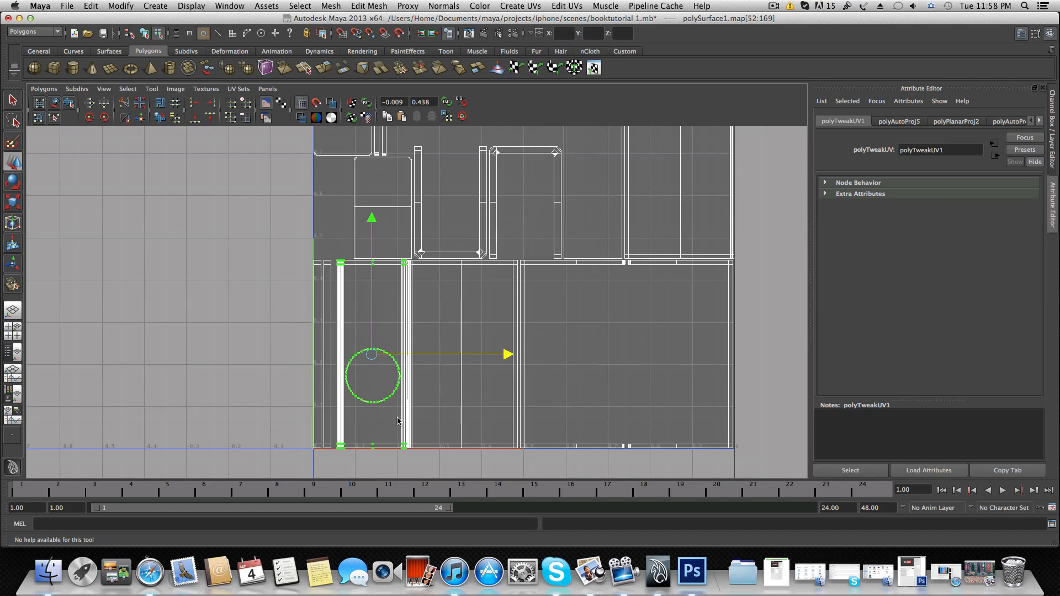
pyautogui.keyDown('alt'); pyautogui.moveTo(657, 283); pyautogui.dragTo(635, 329, button='middle'); pyautogui.keyUp('alt')
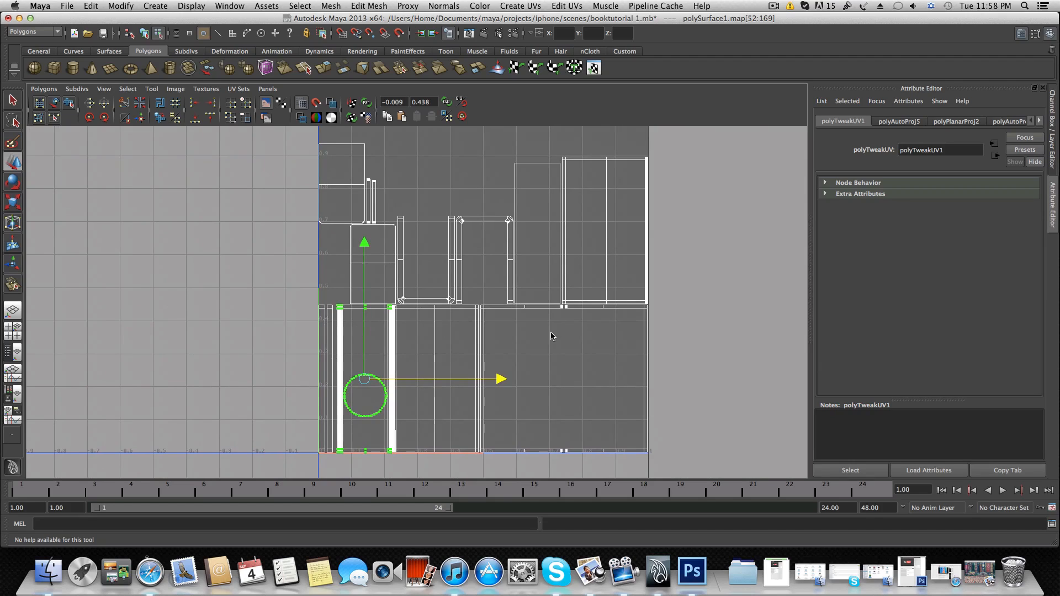
pyautogui.click(607, 243)
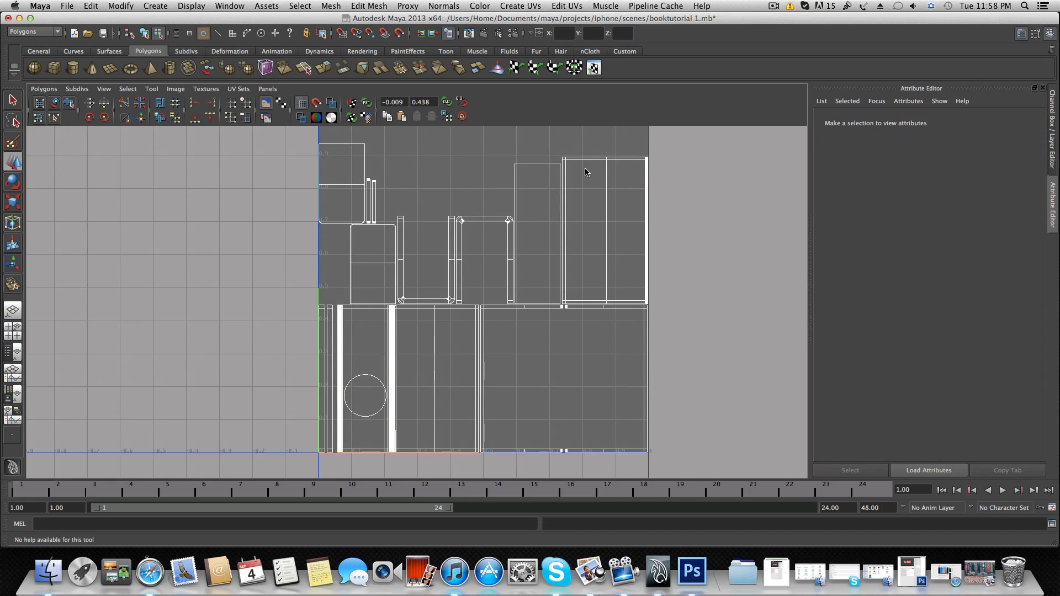
# - Examine the vertical strips at the book's rounded corner between cover and spine in the 3D view
pyautogui.rightClick(623, 161)
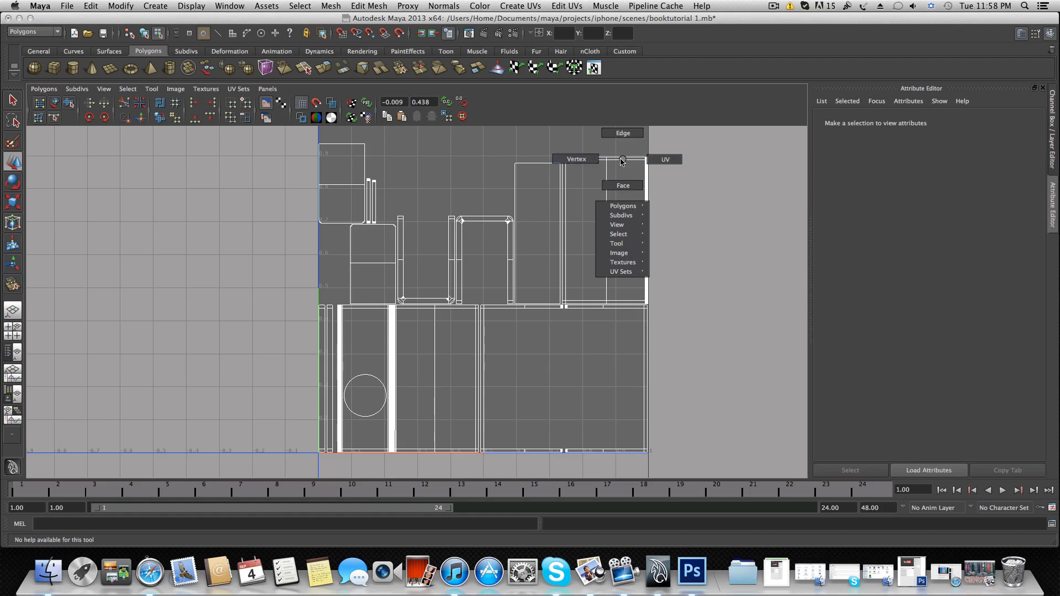
pyautogui.press('space')
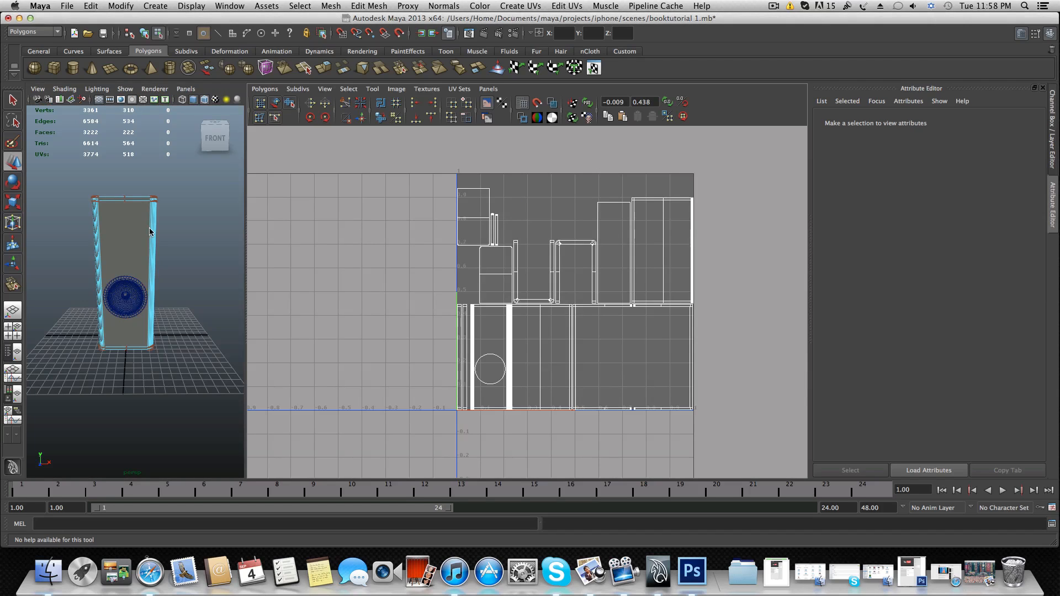
pyautogui.keyDown('alt'); pyautogui.moveTo(126, 263); pyautogui.dragTo(197, 257); pyautogui.keyUp('alt')
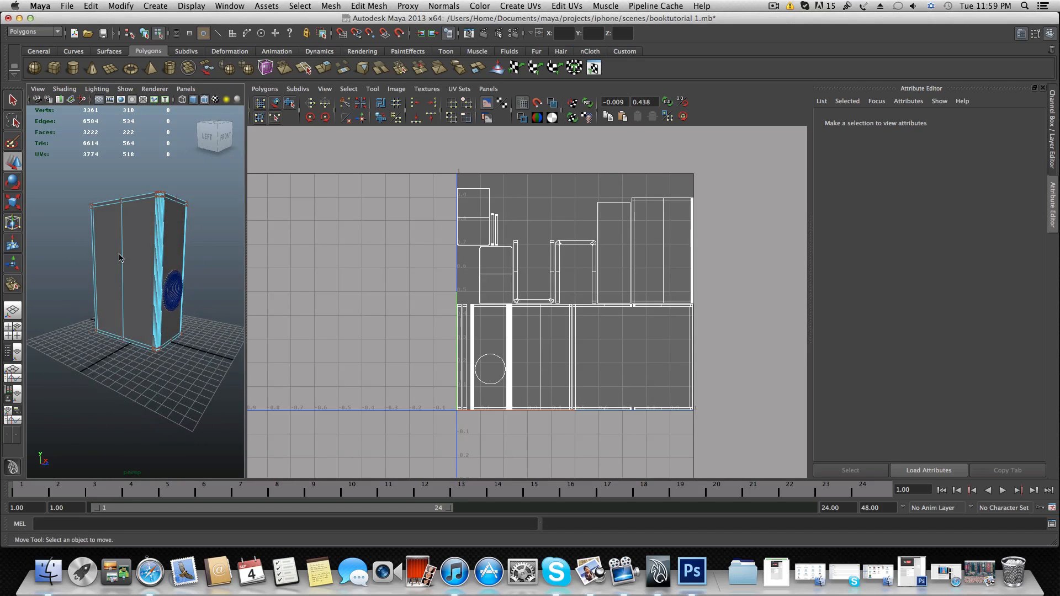
pyautogui.keyDown('alt'); pyautogui.moveTo(119, 255); pyautogui.dragTo(189, 265, button='right'); pyautogui.keyUp('alt')
pyautogui.keyDown('alt'); pyautogui.moveTo(188, 268); pyautogui.dragTo(160, 304); pyautogui.keyUp('alt')
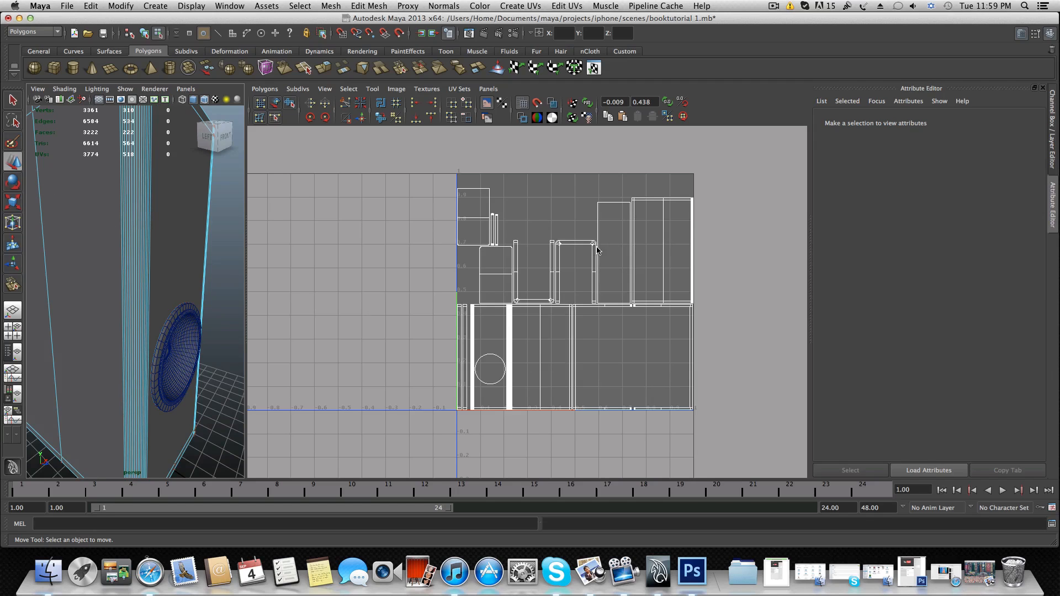
# - Identify the UV shells of the large cover face and adjoining corner strips by selecting their faces on the model, and clear the selection
pyautogui.moveTo(115, 286); pyautogui.dragTo(115, 315, button='right')
pyautogui.click(111, 274)
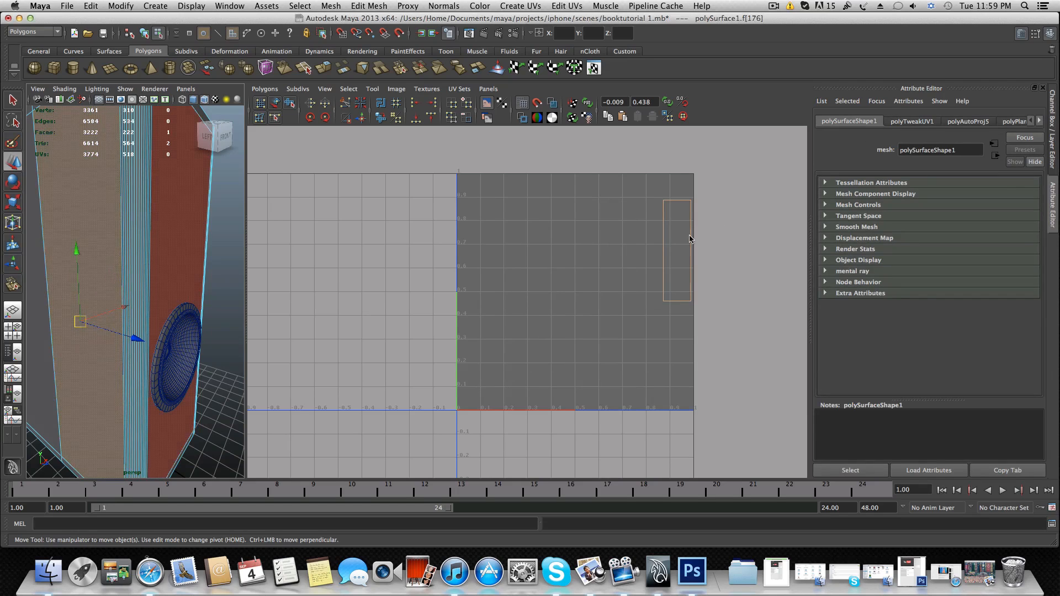
pyautogui.keyDown('shift'); pyautogui.click(124, 269); pyautogui.keyUp('shift')
pyautogui.keyDown('shift'); pyautogui.click(130, 269); pyautogui.keyUp('shift')
pyautogui.keyDown('shift'); pyautogui.click(133, 269); pyautogui.keyUp('shift')
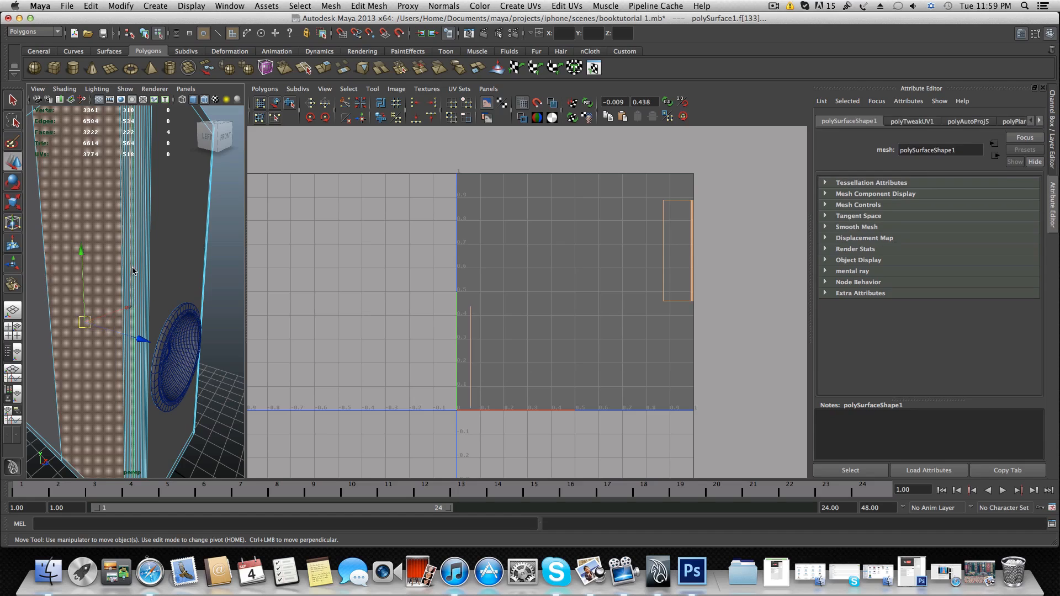
pyautogui.keyDown('shift'); pyautogui.click(151, 272); pyautogui.keyUp('shift')
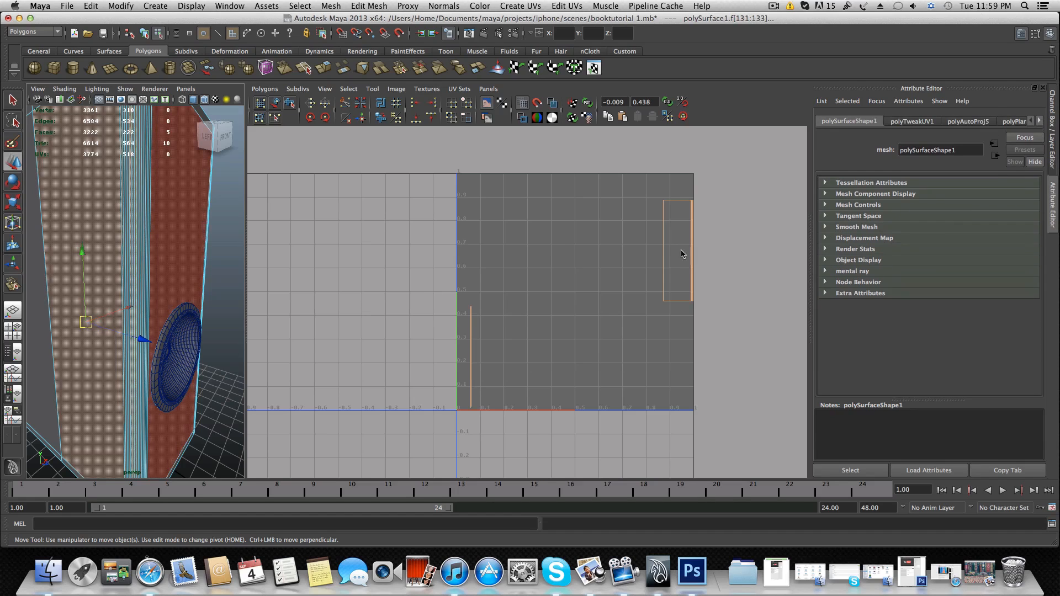
pyautogui.click(216, 308)
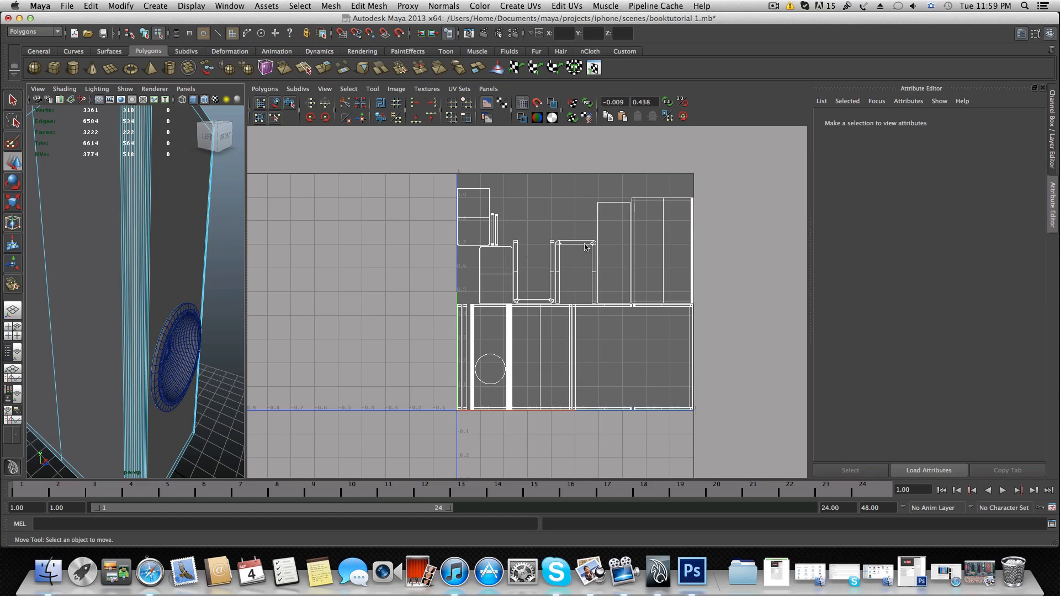
# - Select the open frame shell right of the cover shell at the bottom of the UV layout and move it outside the UV square, beyond the right edge
pyautogui.scroll(1, 528, 309)
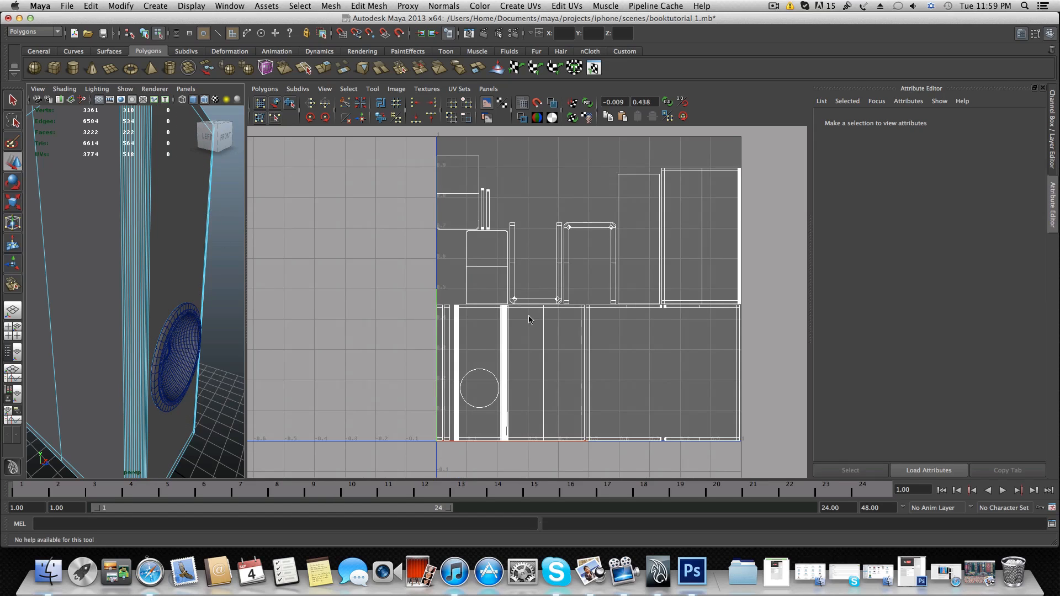
pyautogui.click(619, 310)
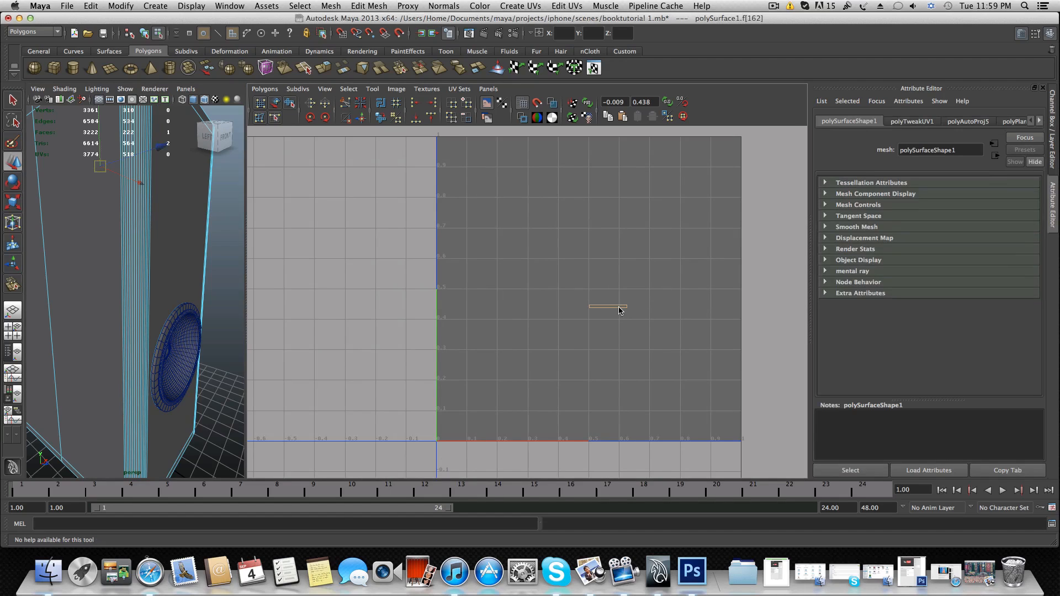
pyautogui.click(528, 300)
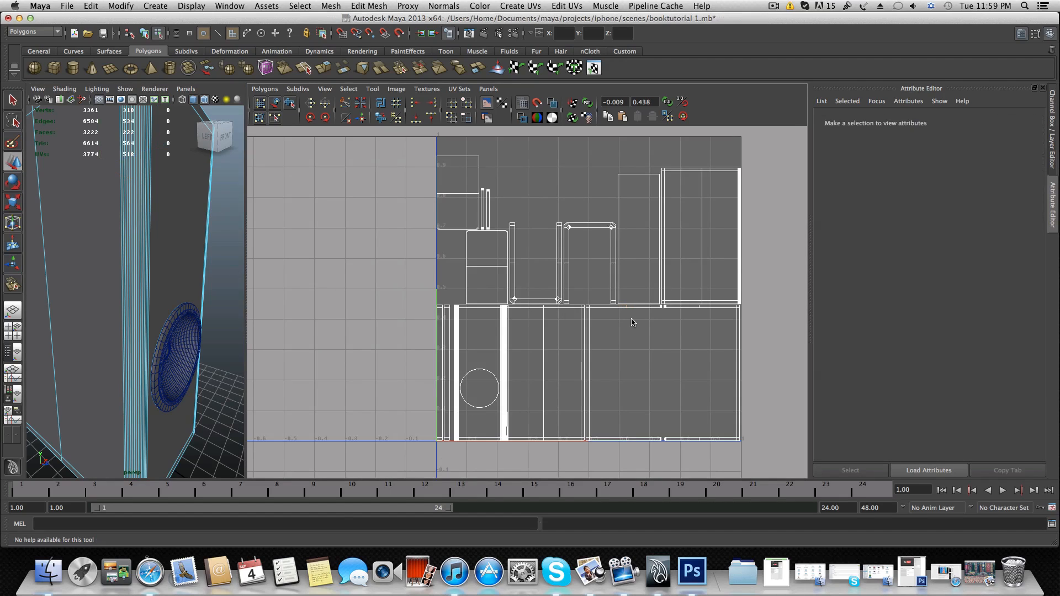
pyautogui.moveTo(633, 319); pyautogui.dragTo(664, 321, button='right')
pyautogui.click(661, 306)
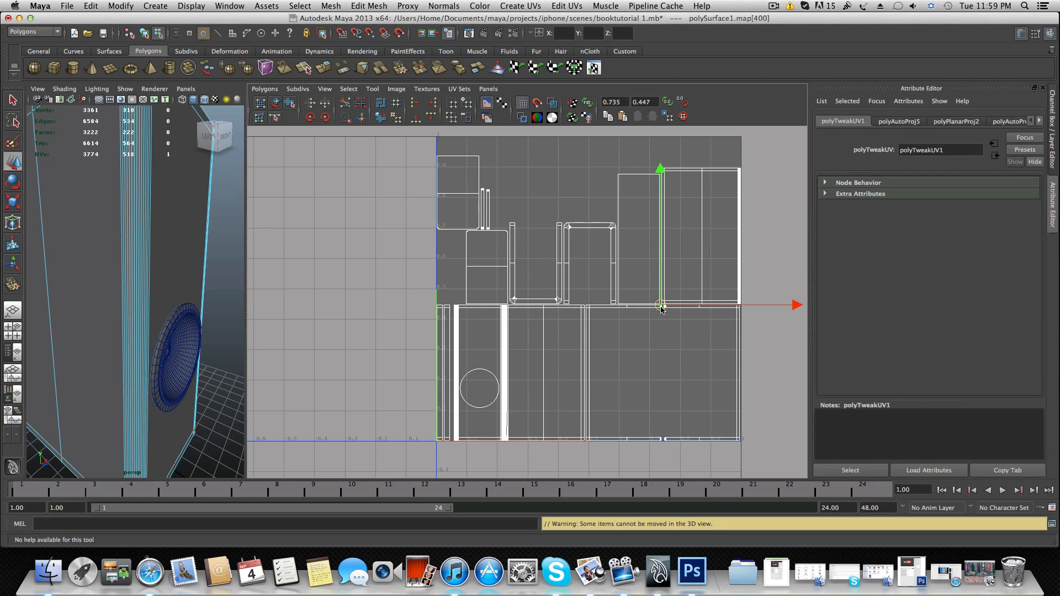
pyautogui.keyDown('ctrl'); pyautogui.moveTo(661, 307); pyautogui.dragTo(635, 326, button='right'); pyautogui.keyUp('ctrl')
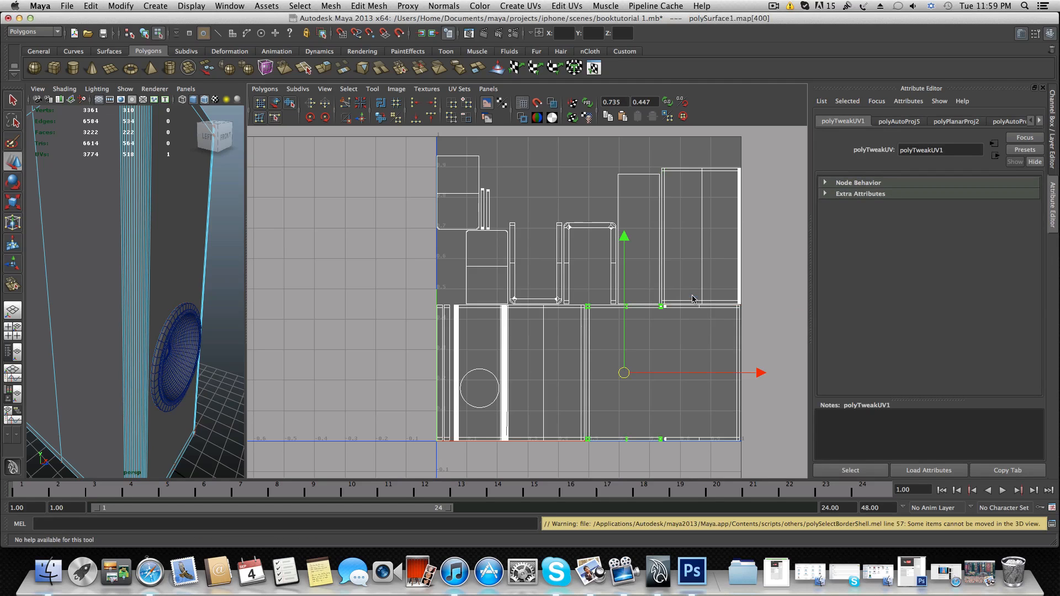
pyautogui.moveTo(626, 239); pyautogui.dragTo(619, 80)
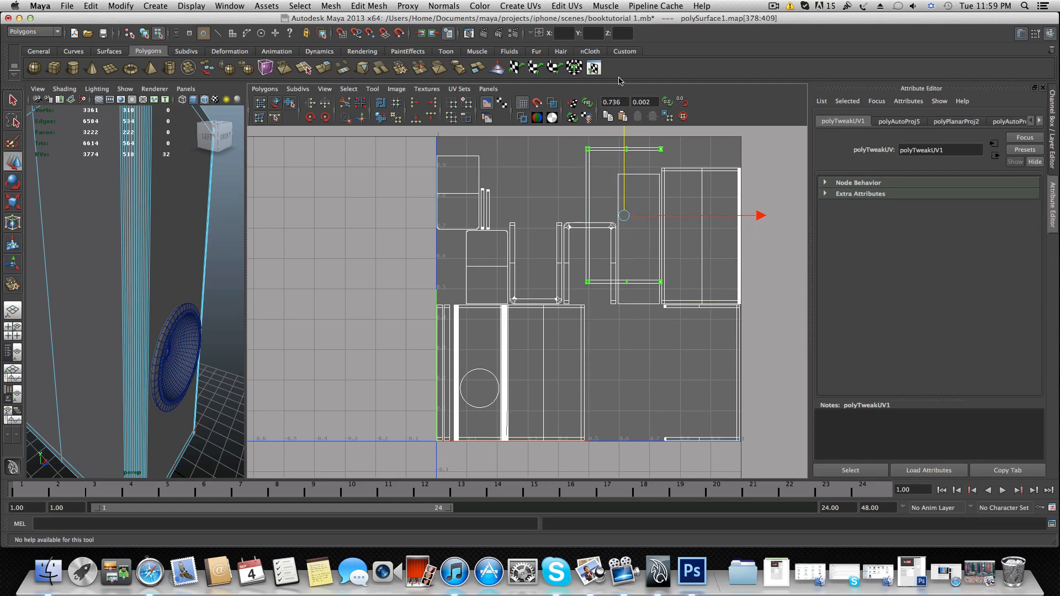
pyautogui.moveTo(765, 222); pyautogui.dragTo(930, 237)
# - Select the whole upper-right cover shell and move it horizontally out of the UV square, past the left edge
pyautogui.click(741, 301)
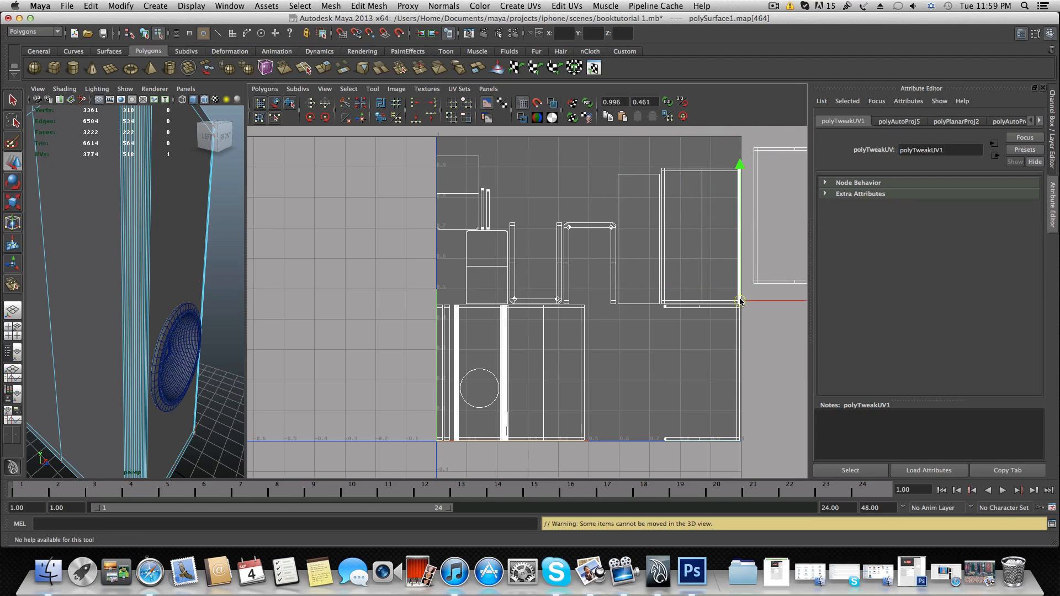
pyautogui.moveTo(740, 302); pyautogui.dragTo(787, 295, button='right')
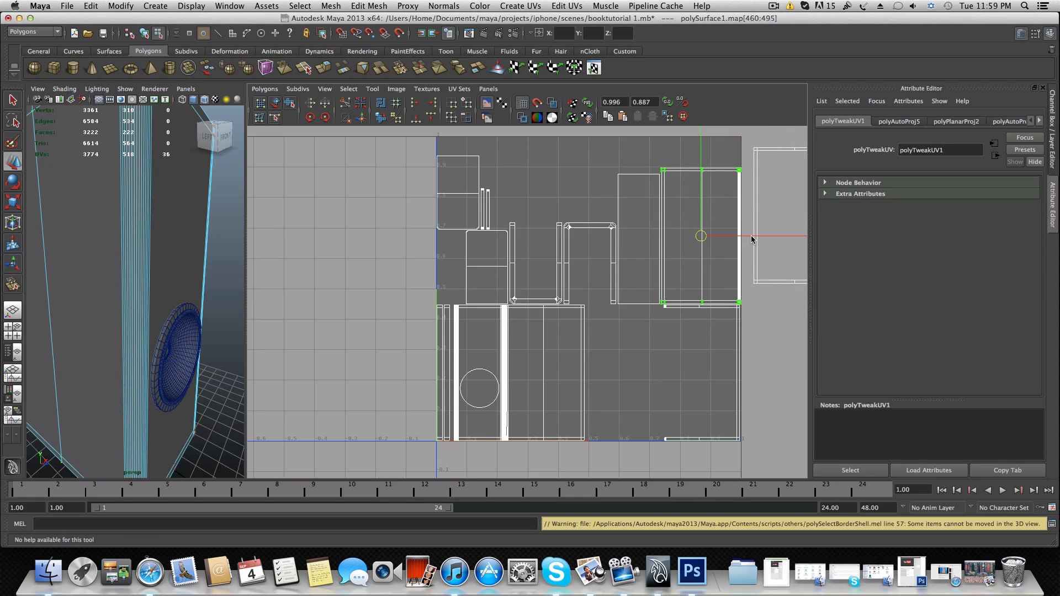
pyautogui.moveTo(751, 239); pyautogui.dragTo(412, 245)
# - Select the lower cover shell next to the spine and move it right into the space freed by the frame shell
pyautogui.click(582, 308)
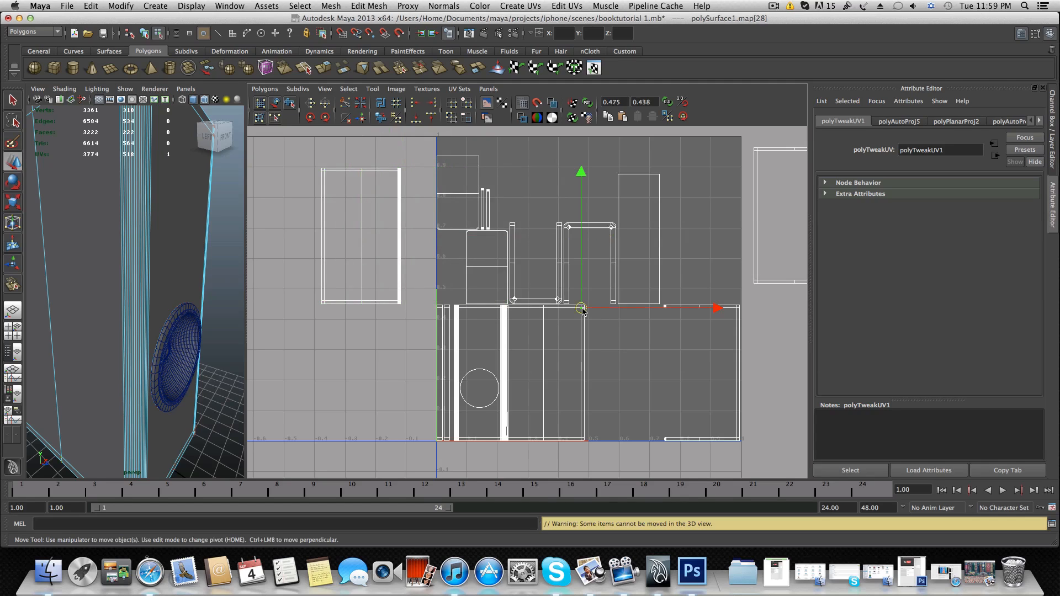
pyautogui.keyDown('ctrl'); pyautogui.moveTo(582, 311); pyautogui.dragTo(602, 331, button='right'); pyautogui.keyUp('ctrl')
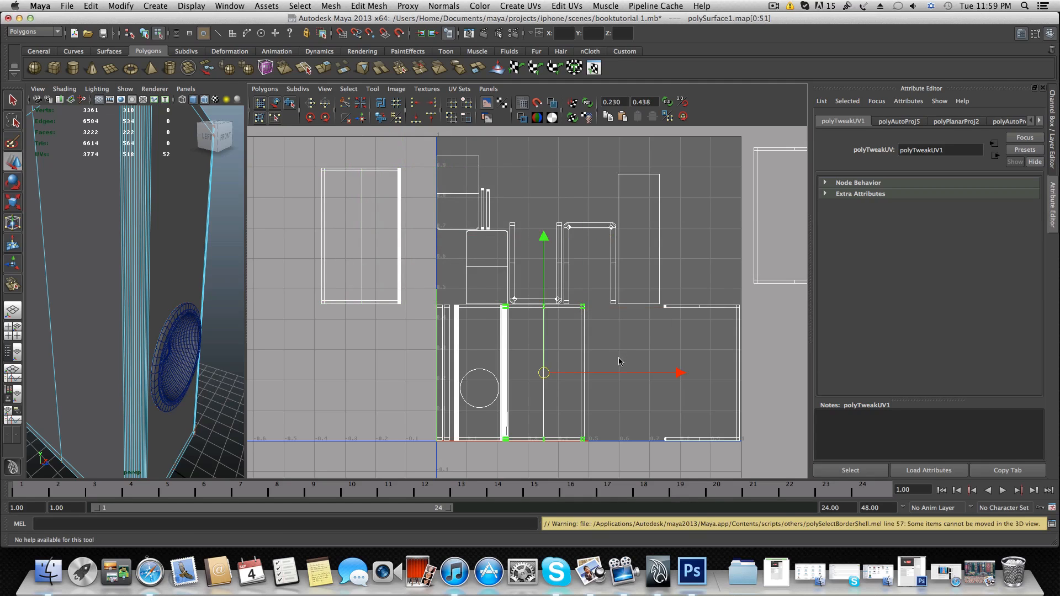
pyautogui.moveTo(610, 376); pyautogui.dragTo(688, 374)
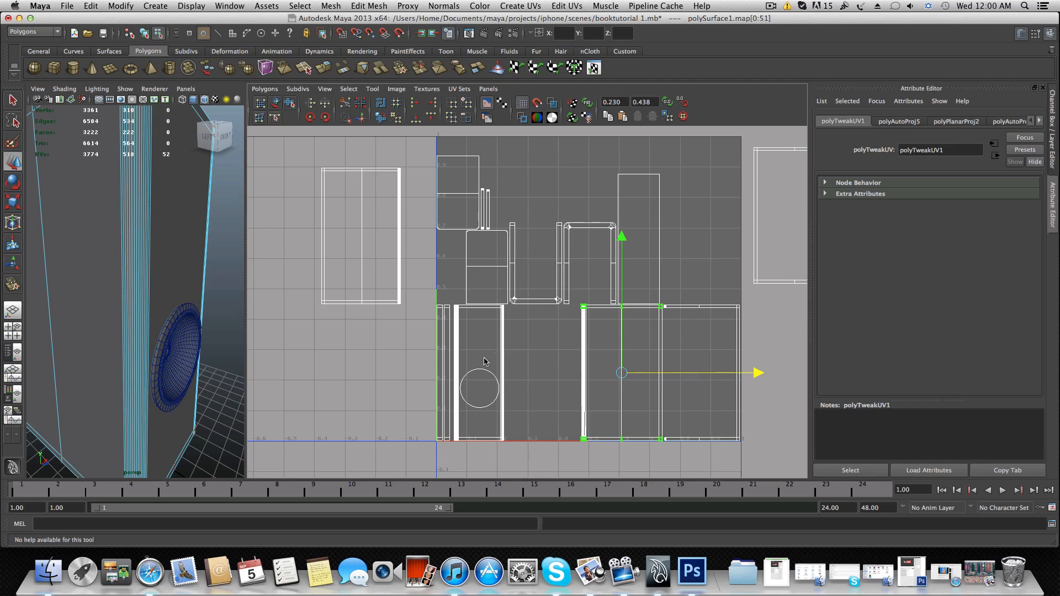
# - Select the entire spine shell with the circle and move it right, close to the relocated cover shell
pyautogui.click(502, 307)
pyautogui.keyDown('ctrl'); pyautogui.moveTo(502, 307); pyautogui.dragTo(529, 296, button='right'); pyautogui.keyUp('ctrl')
pyautogui.moveTo(575, 373); pyautogui.dragTo(646, 372)
# - Nudge the spine shell horizontally until its right edge strips meet the left edge strips of the relocated cover shell
pyautogui.scroll(6, 601, 386)
pyautogui.scroll(1, 594, 395)
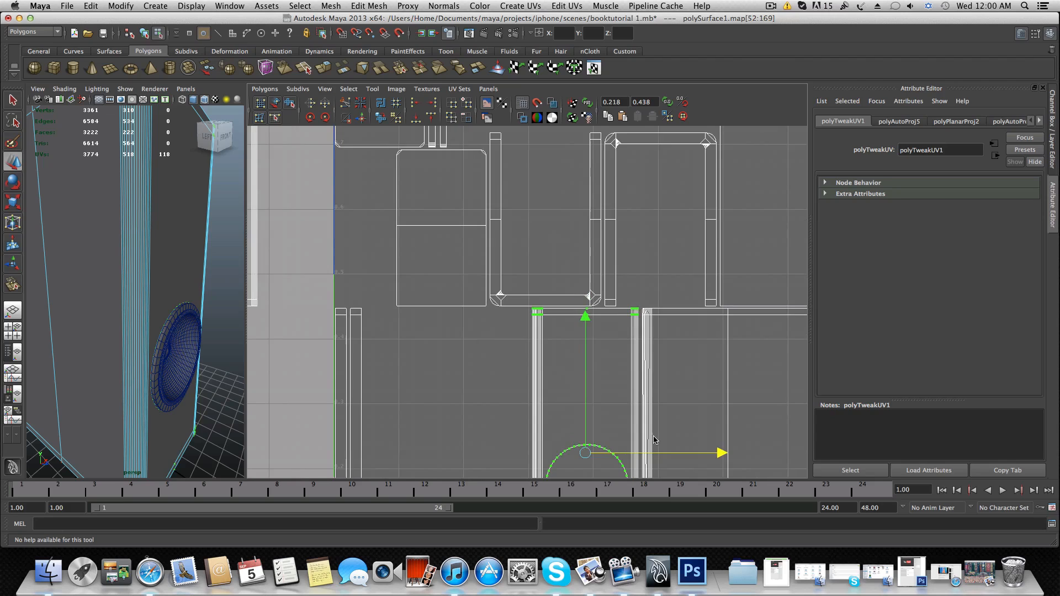
pyautogui.moveTo(655, 453); pyautogui.dragTo(659, 454)
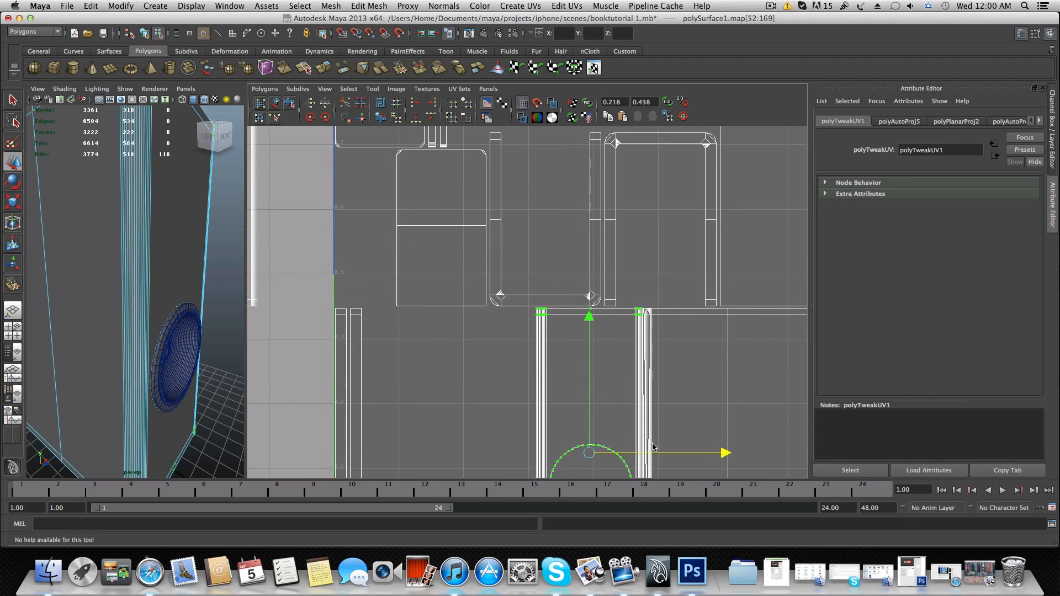
pyautogui.keyDown('alt'); pyautogui.moveTo(650, 442); pyautogui.dragTo(618, 366, button='middle'); pyautogui.keyUp('alt')
pyautogui.scroll(3, 616, 366)
pyautogui.scroll(2, 617, 369)
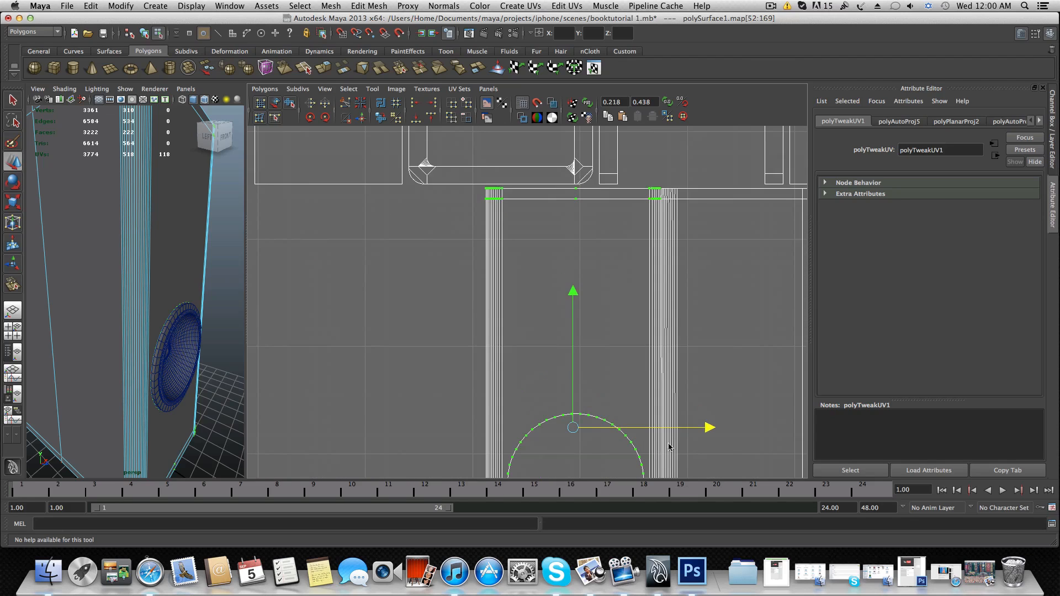
pyautogui.moveTo(704, 427); pyautogui.dragTo(705, 426)
# - Select the cover shell outside the UV square and move it down and right into the gap beside the spine's left edge, level with the spine
pyautogui.scroll(-5, 697, 413)
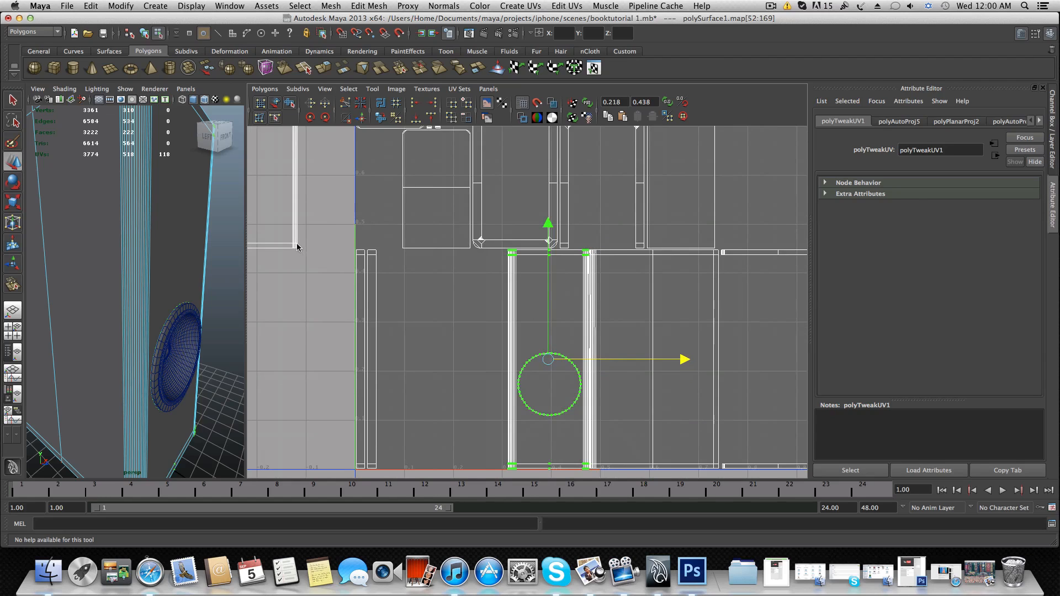
pyautogui.click(296, 246)
pyautogui.moveTo(297, 246); pyautogui.dragTo(334, 230, button='right')
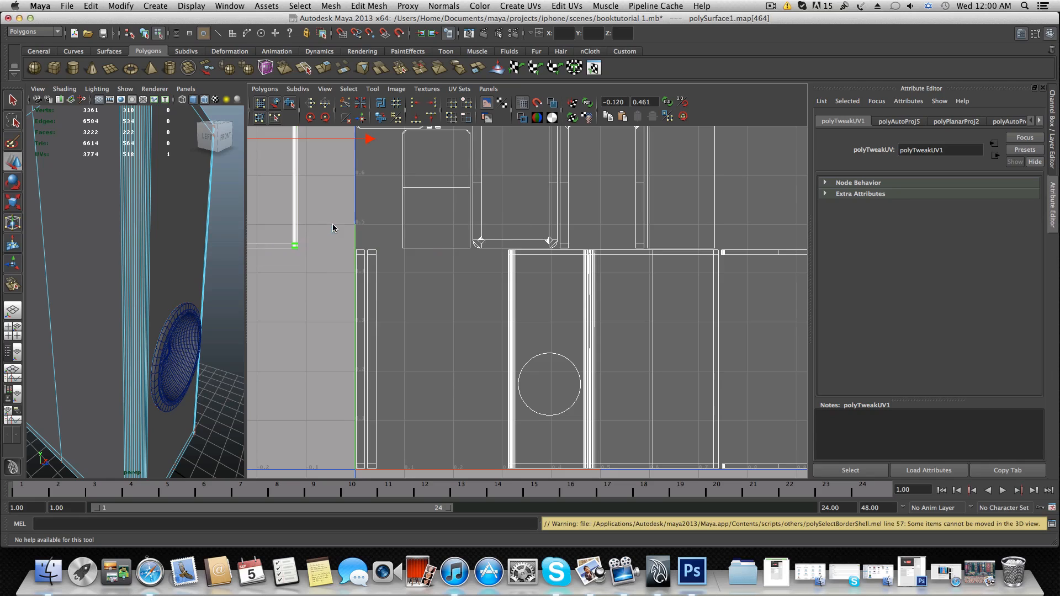
pyautogui.scroll(-3, 334, 230)
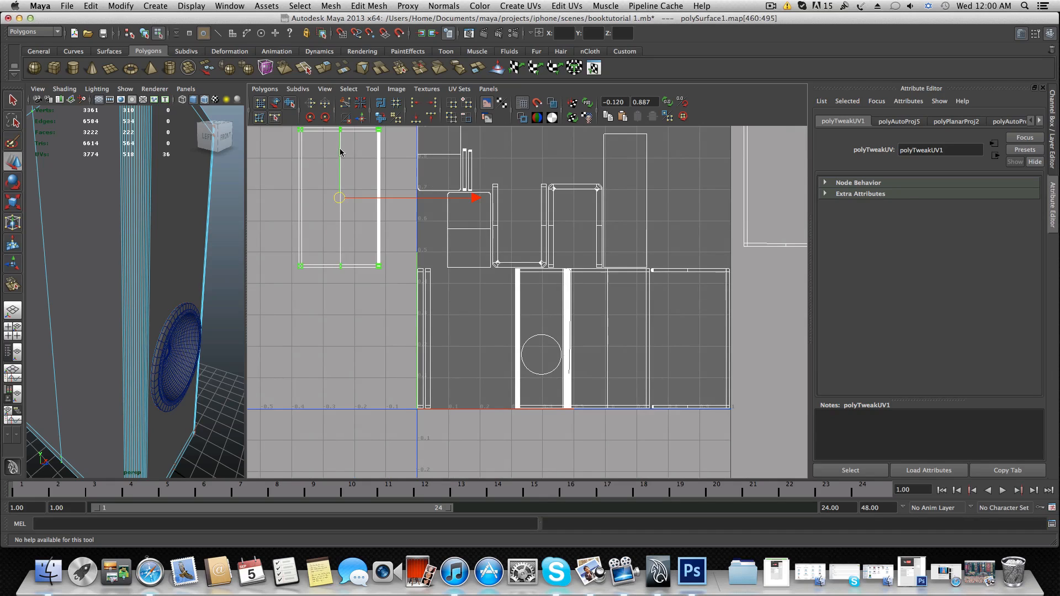
pyautogui.moveTo(340, 153); pyautogui.dragTo(355, 291)
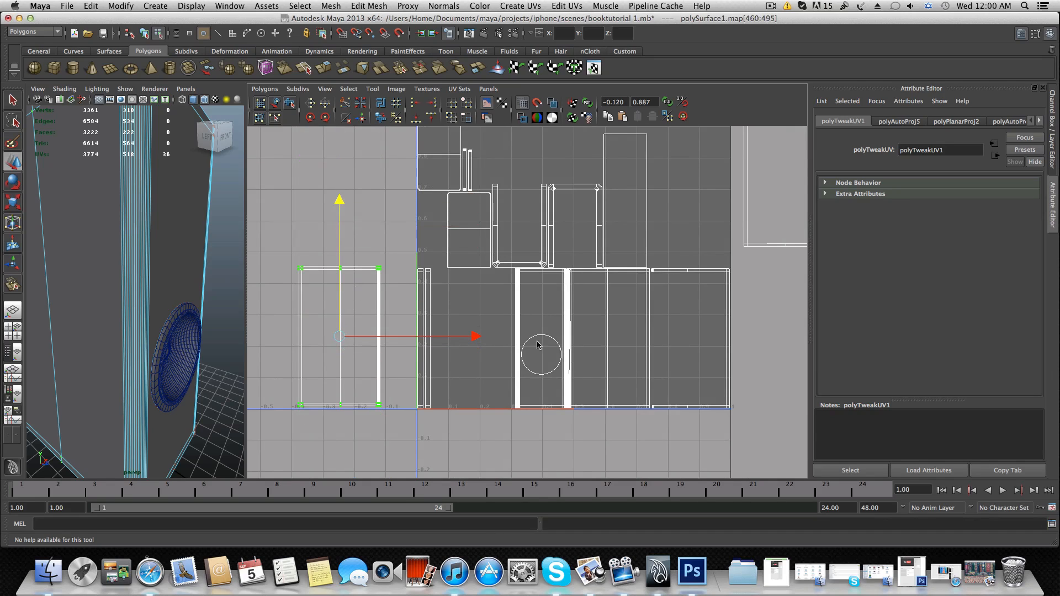
pyautogui.moveTo(473, 338); pyautogui.dragTo(607, 347)
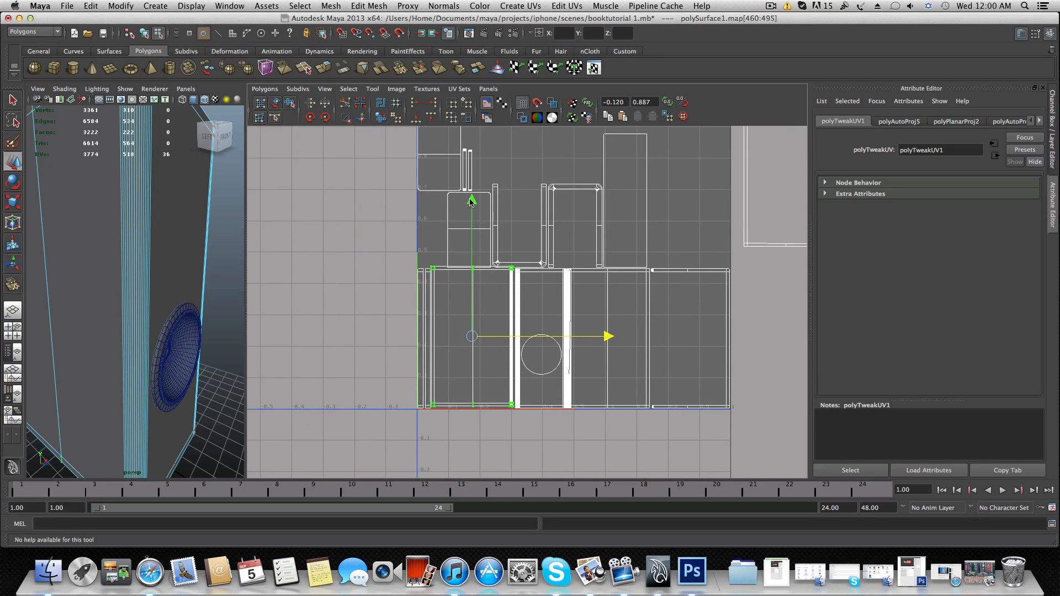
pyautogui.moveTo(471, 202); pyautogui.dragTo(474, 204)
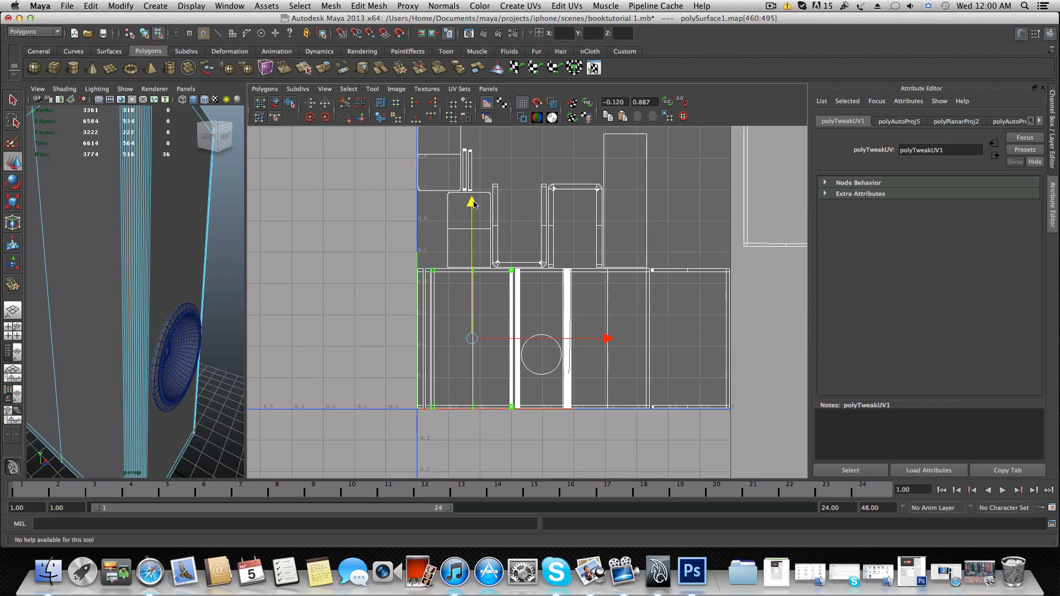
# - Nudge the second cover shell right until its edge strips meet the spine shell's left edge strips
pyautogui.scroll(2, 540, 387)
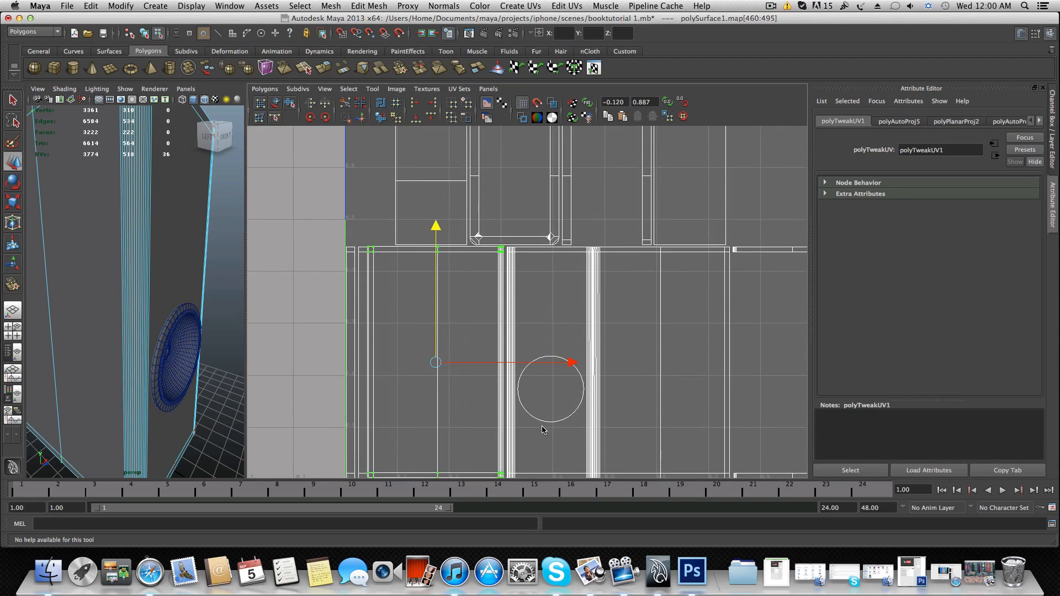
pyautogui.keyDown('alt'); pyautogui.moveTo(541, 427); pyautogui.dragTo(528, 353, button='middle'); pyautogui.keyUp('alt')
pyautogui.scroll(2, 525, 365)
pyautogui.moveTo(498, 284); pyautogui.dragTo(500, 284)
pyautogui.scroll(2, 478, 284)
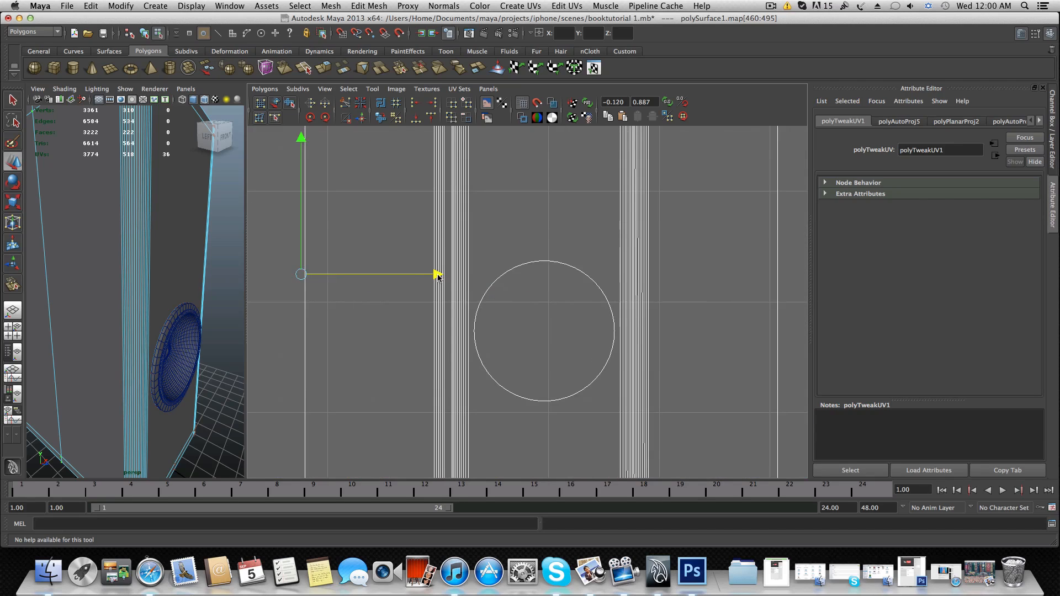
pyautogui.moveTo(438, 276); pyautogui.dragTo(446, 276)
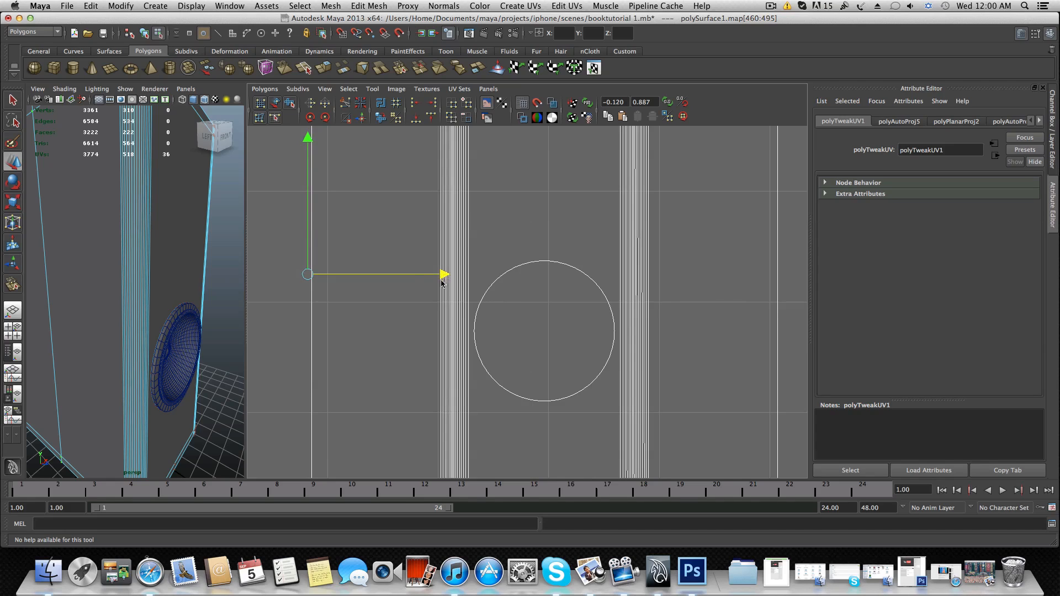
pyautogui.scroll(2, 441, 282)
pyautogui.moveTo(305, 259); pyautogui.dragTo(306, 259)
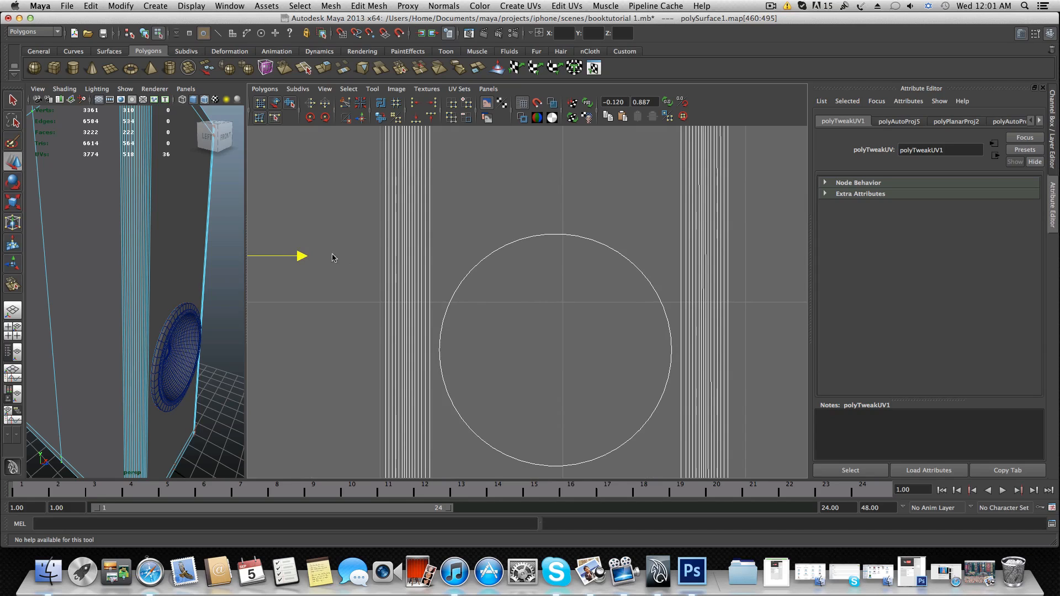
# - Fine-tune the second cover shell's vertical position so its bottom edge lines up with the spine shell's bottom edge
pyautogui.scroll(-3, 517, 367)
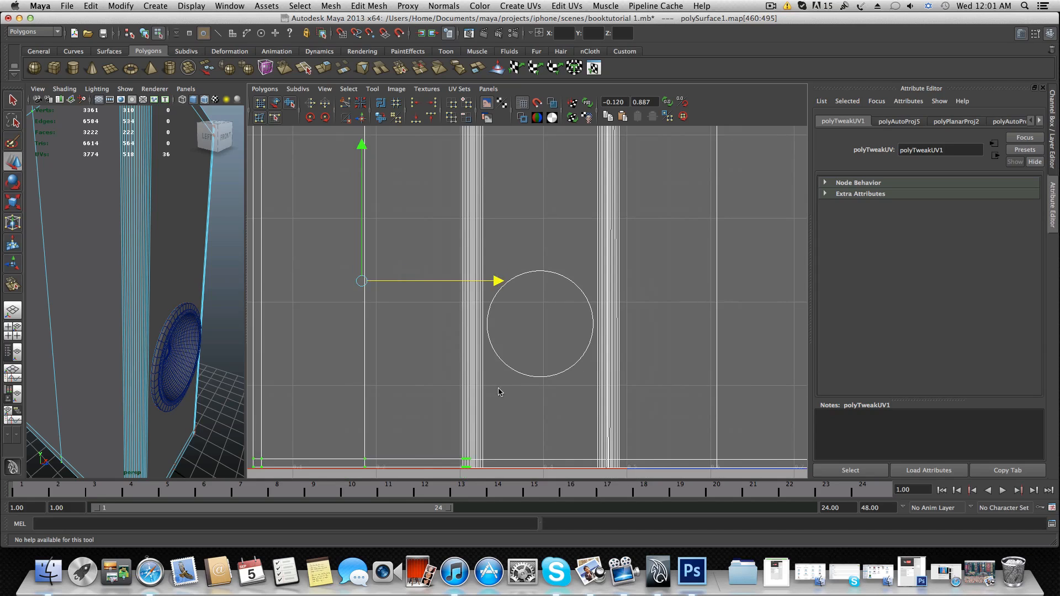
pyautogui.keyDown('alt'); pyautogui.moveTo(497, 389); pyautogui.dragTo(513, 308, button='middle'); pyautogui.keyUp('alt')
pyautogui.scroll(2, 479, 390)
pyautogui.scroll(4, 480, 392)
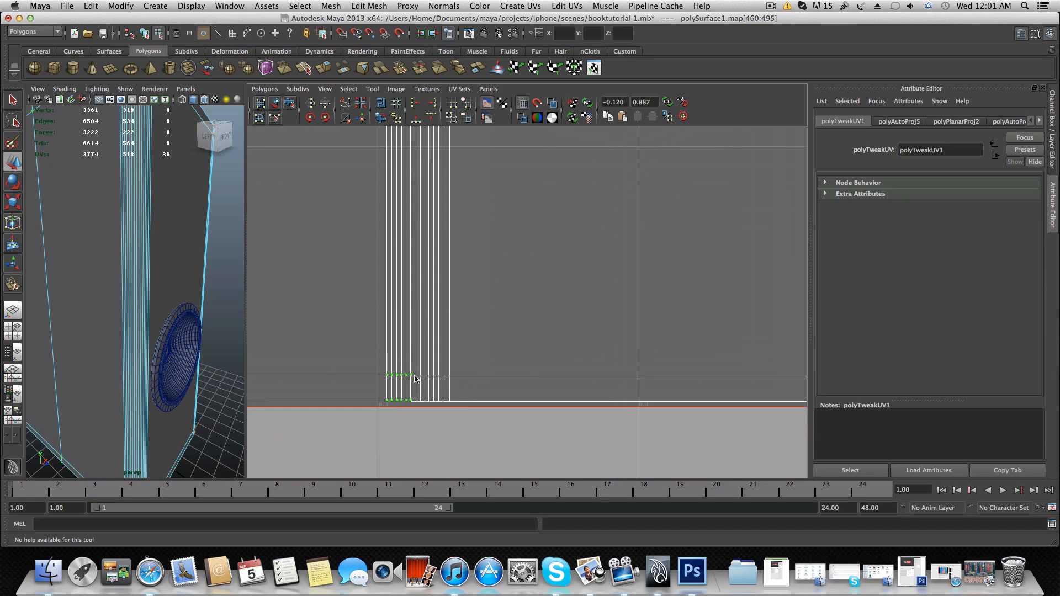
pyautogui.scroll(-3, 469, 312)
pyautogui.keyDown('alt'); pyautogui.moveTo(469, 279); pyautogui.dragTo(453, 415, button='middle'); pyautogui.keyUp('alt')
pyautogui.scroll(-2, 454, 415)
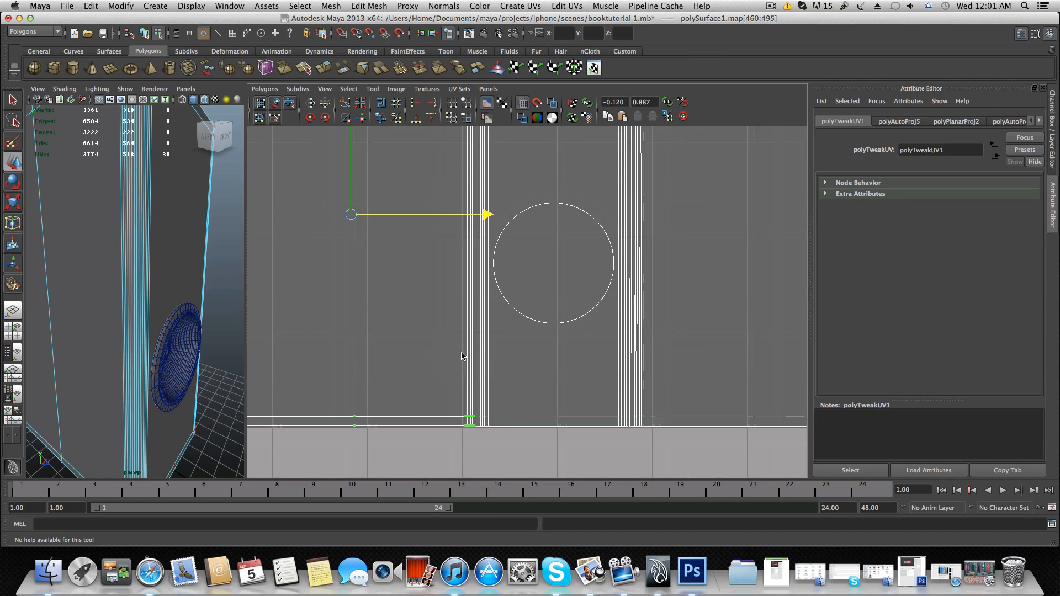
pyautogui.moveTo(351, 177); pyautogui.dragTo(350, 178)
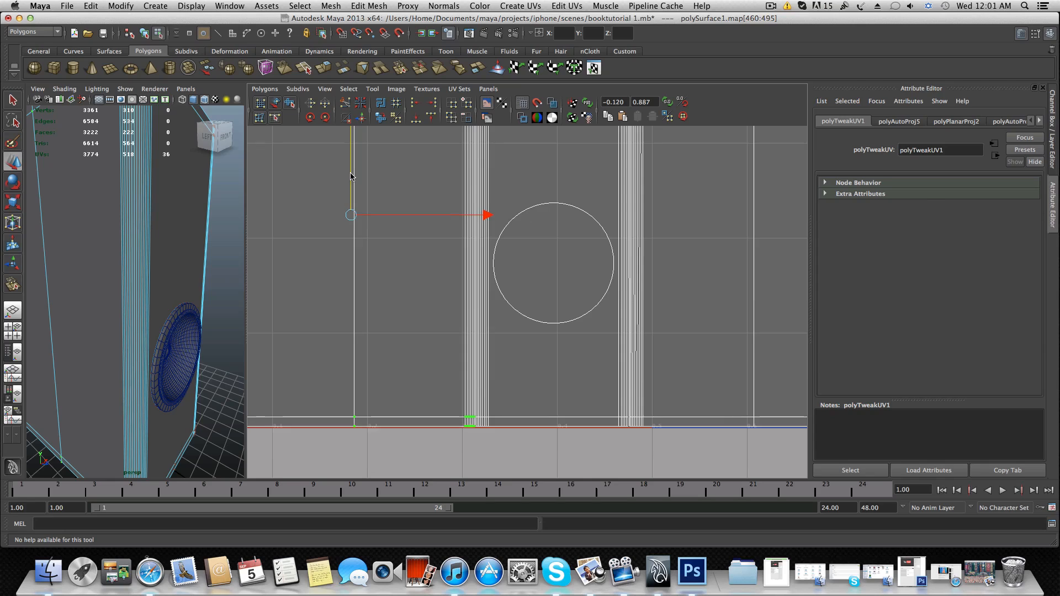
pyautogui.scroll(6, 447, 361)
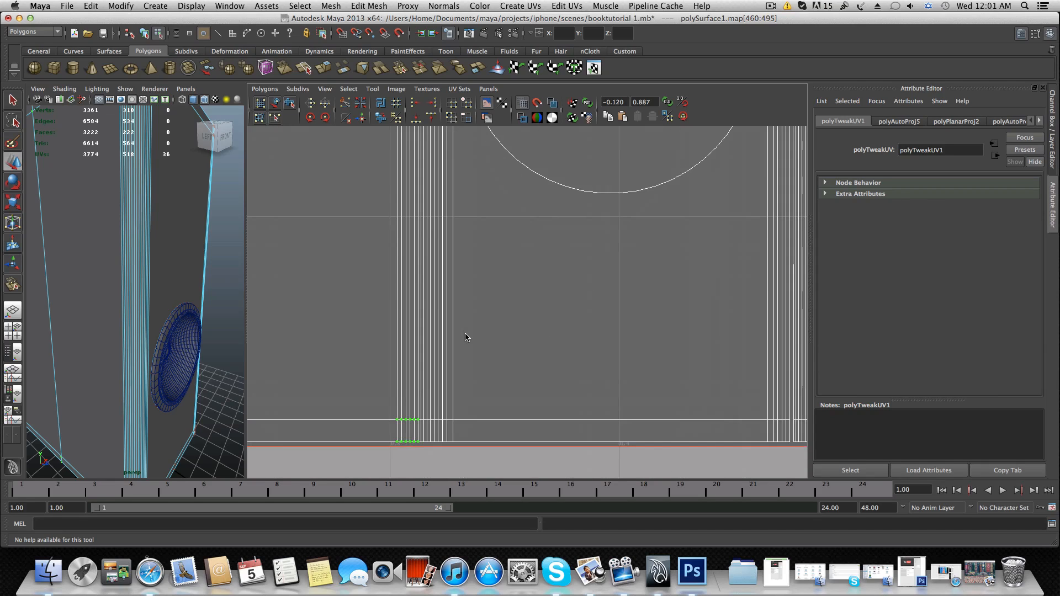
pyautogui.scroll(-3, 466, 337)
pyautogui.keyDown('alt'); pyautogui.moveTo(570, 245); pyautogui.dragTo(502, 431, button='middle'); pyautogui.keyUp('alt')
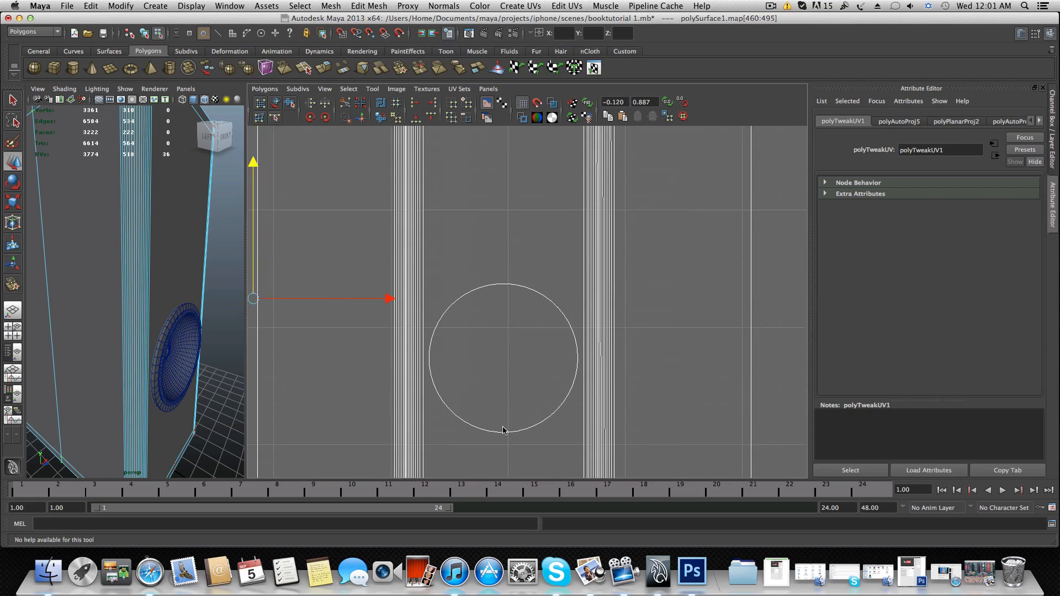
pyautogui.scroll(-5, 502, 431)
pyautogui.keyDown('alt'); pyautogui.moveTo(608, 324); pyautogui.dragTo(477, 452, button='middle'); pyautogui.keyUp('alt')
pyautogui.scroll(-2, 546, 409)
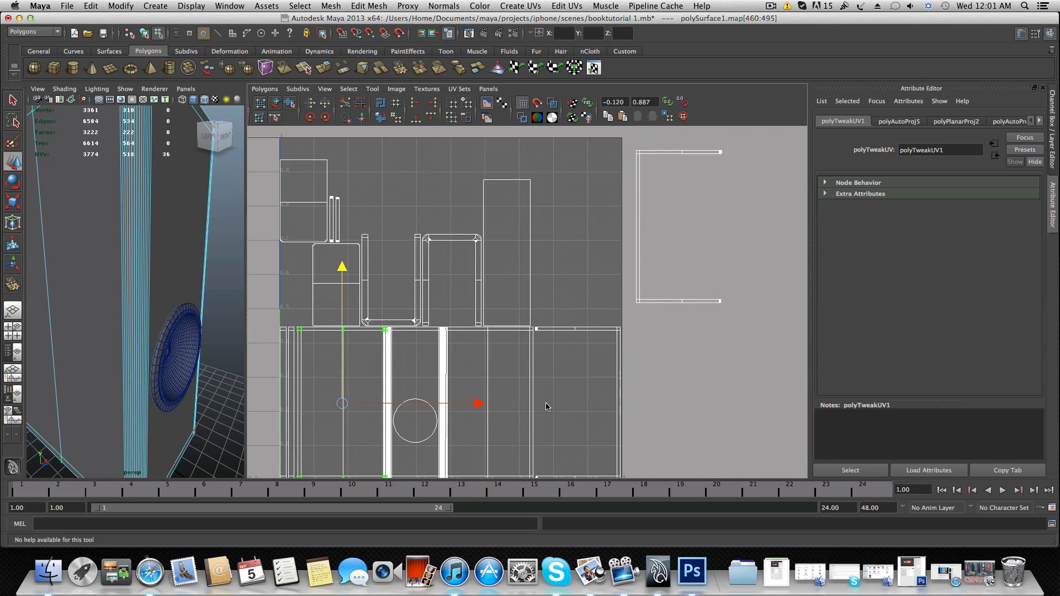
# - Select the C-shaped shell outside the UV square and move it inside, just above the rightmost cover strip shell
pyautogui.click(663, 305)
pyautogui.click(681, 303)
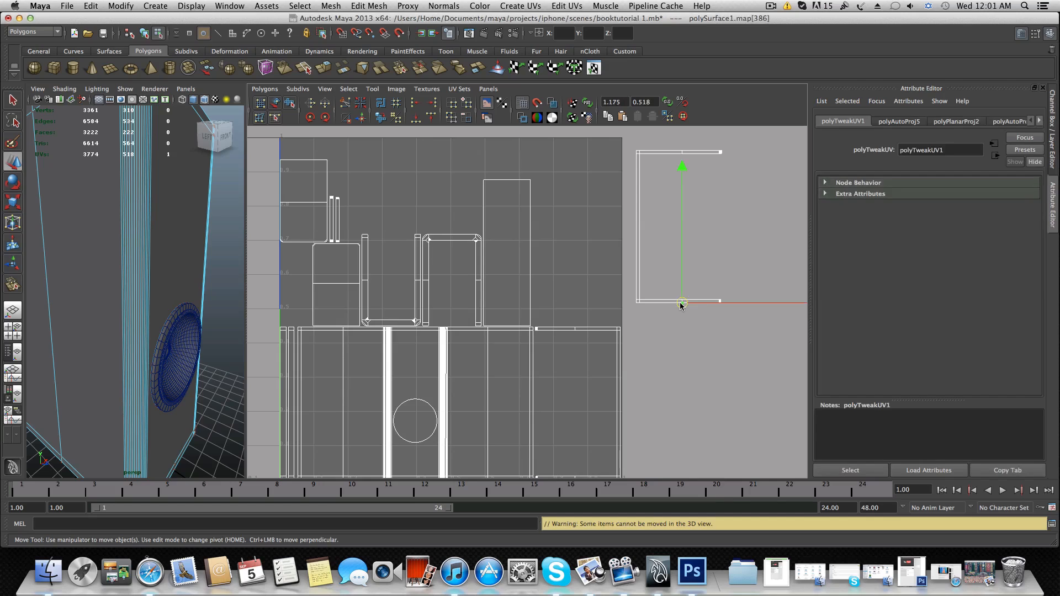
pyautogui.keyDown('ctrl'); pyautogui.moveTo(681, 304); pyautogui.dragTo(758, 311, button='right'); pyautogui.keyUp('ctrl')
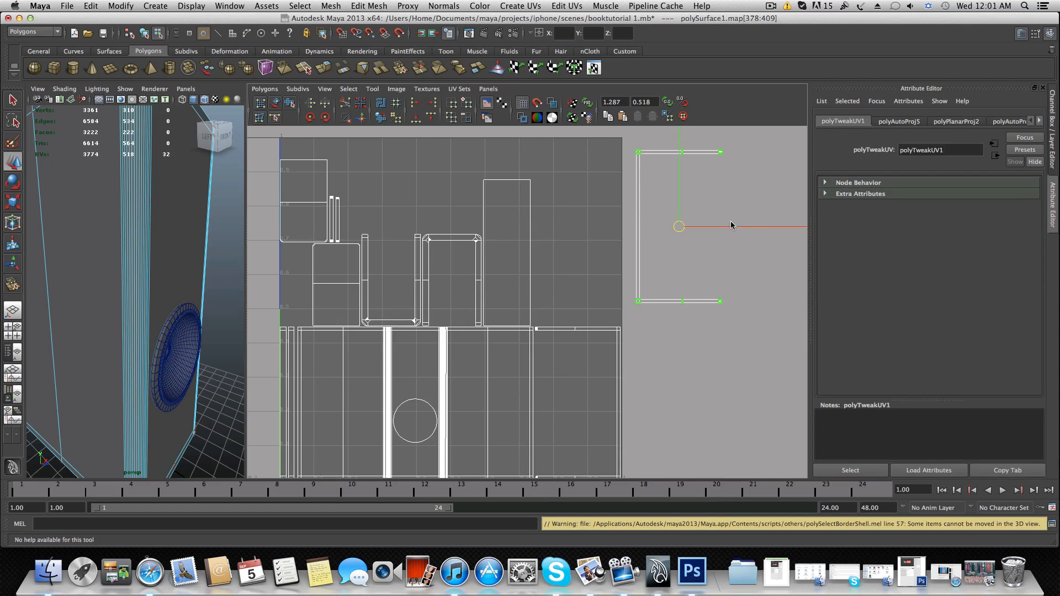
pyautogui.moveTo(735, 229); pyautogui.dragTo(633, 230)
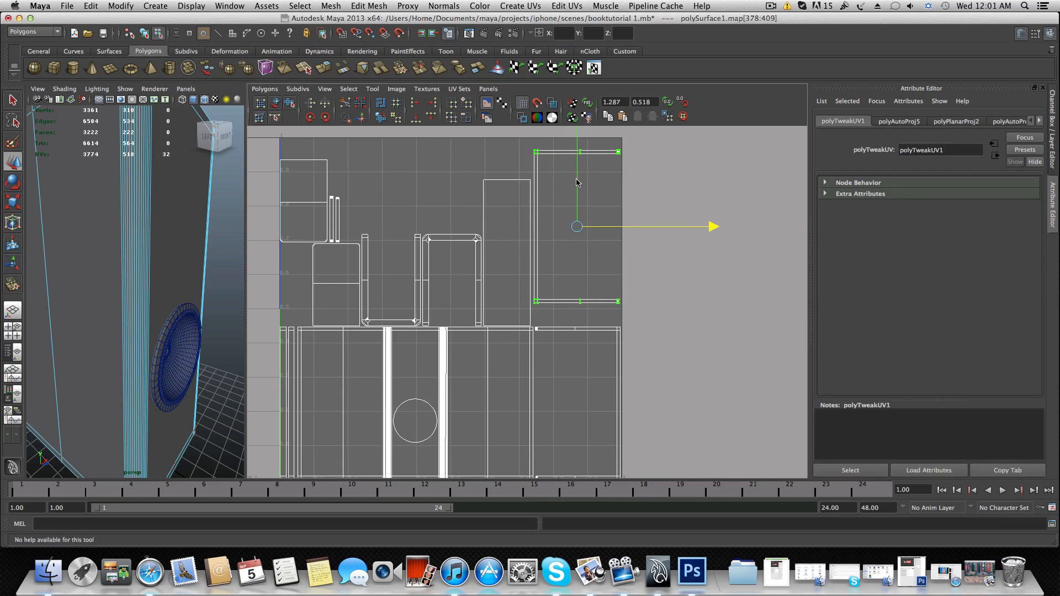
pyautogui.moveTo(577, 182); pyautogui.dragTo(578, 202)
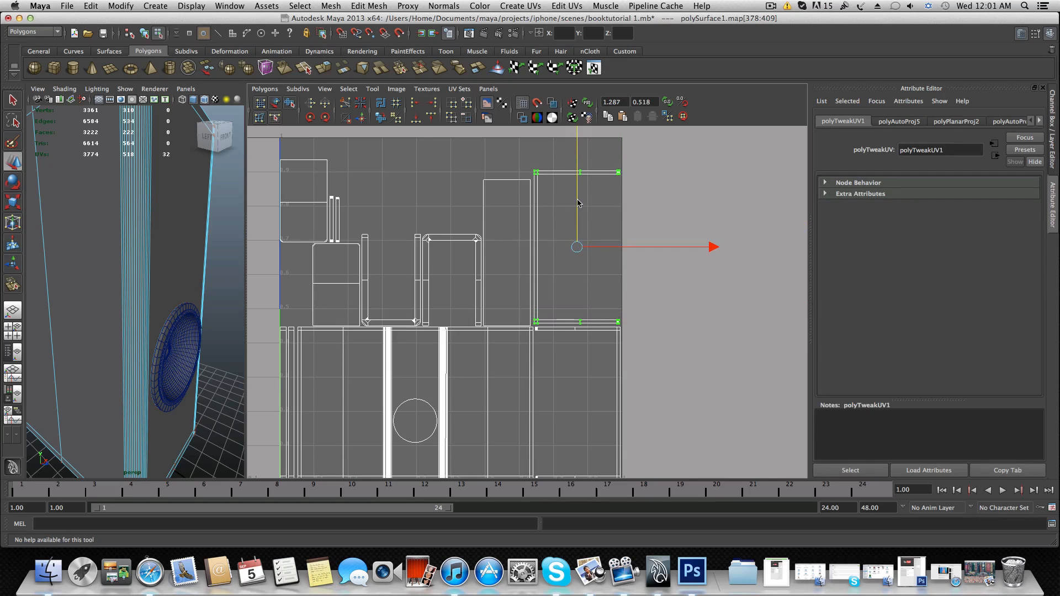
# - Return the book mesh to object mode and open the UV Snapshot settings
pyautogui.scroll(-3, 497, 298)
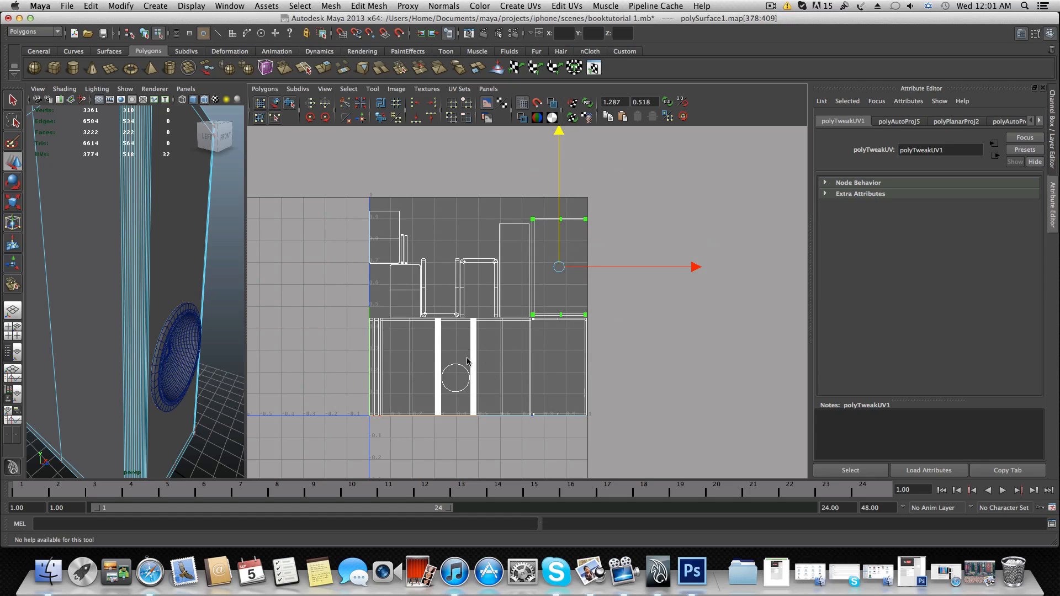
pyautogui.scroll(1, 467, 361)
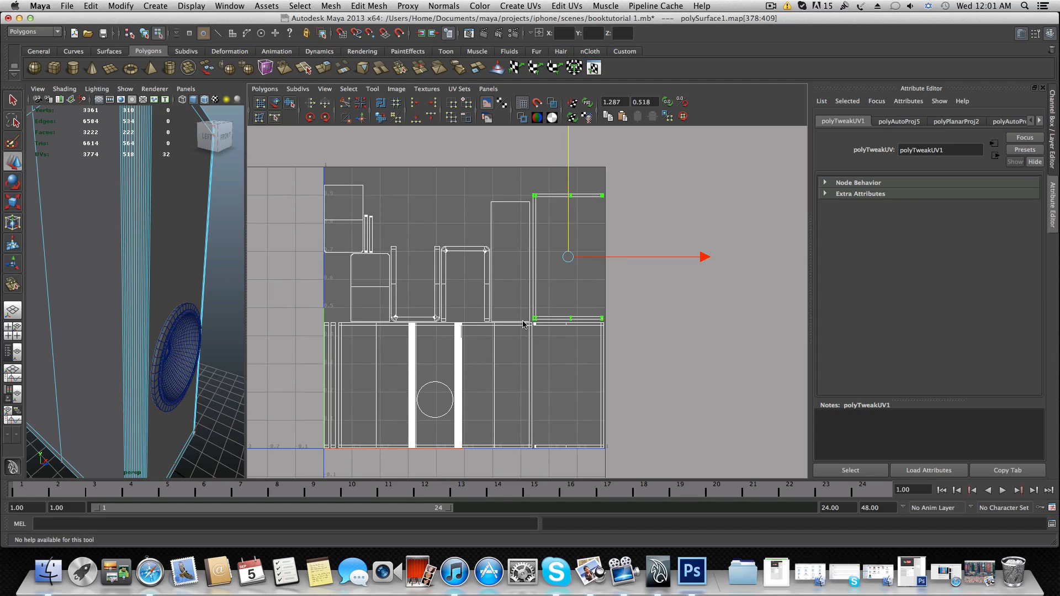
pyautogui.scroll(-2, 523, 325)
pyautogui.scroll(-2, 523, 324)
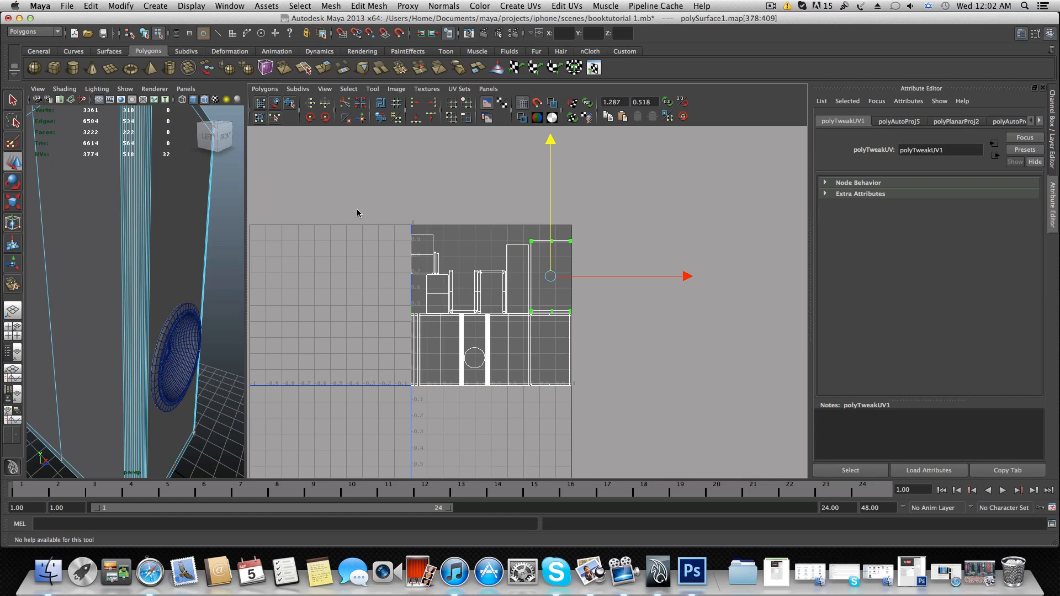
pyautogui.press('F8')
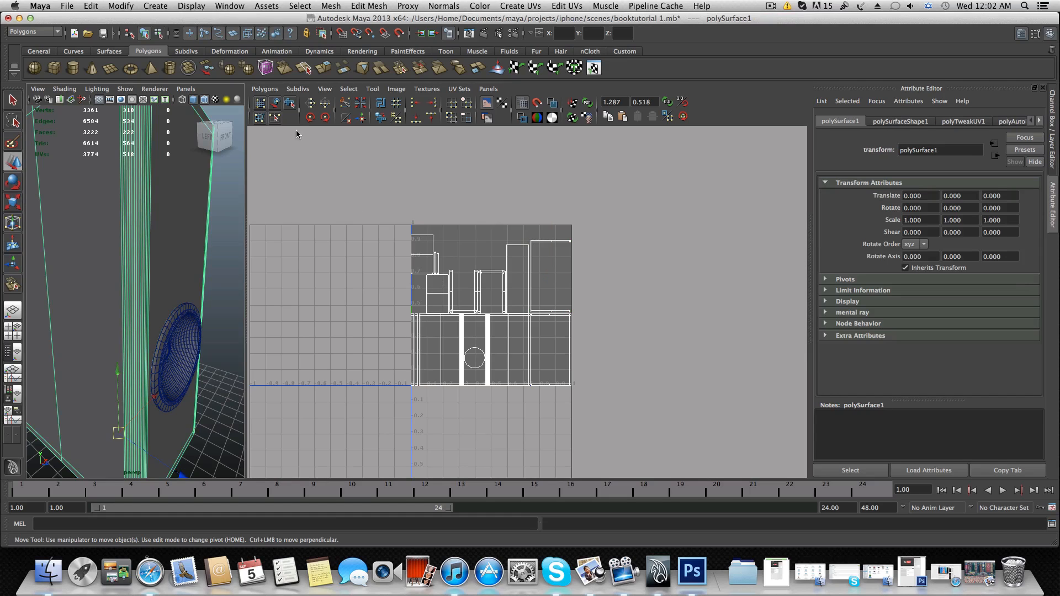
pyautogui.click(265, 89)
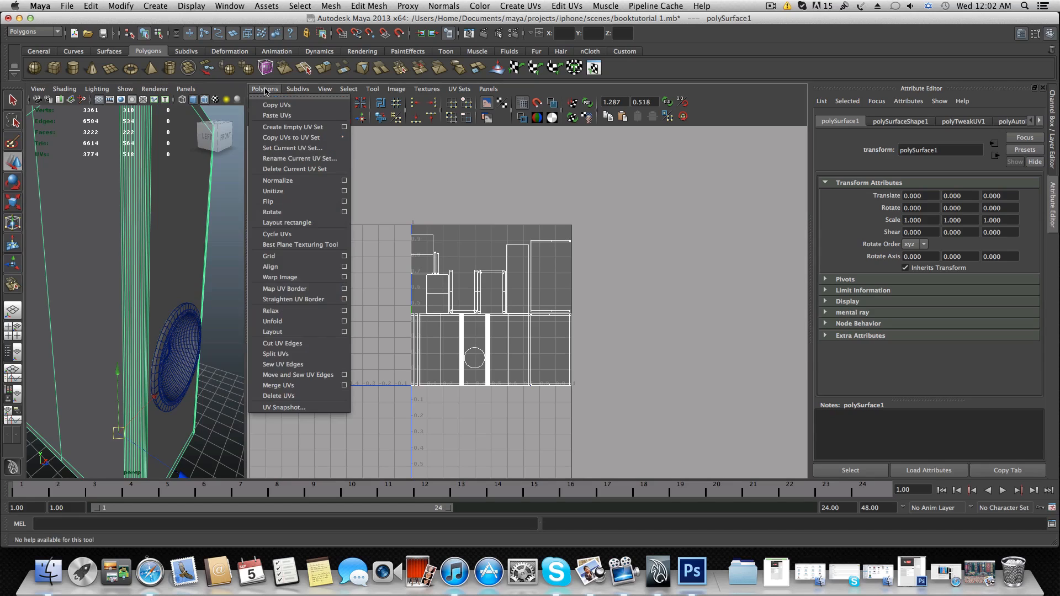
pyautogui.click(281, 408)
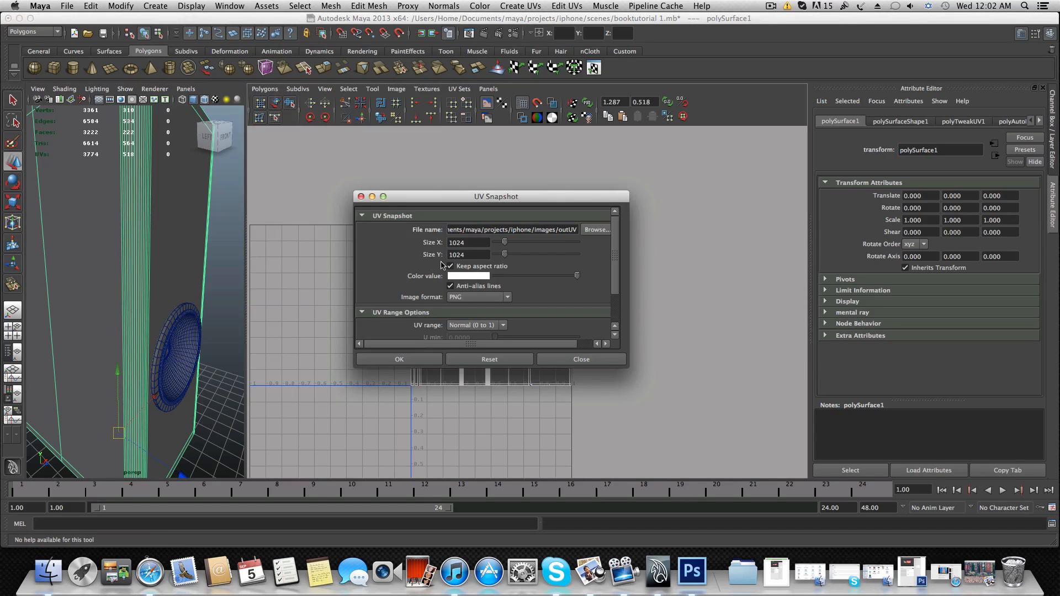
pyautogui.moveTo(475, 243); pyautogui.dragTo(441, 244)
# - Set the snapshot's output file to bookspeaker on the Desktop
pyautogui.click(597, 230)
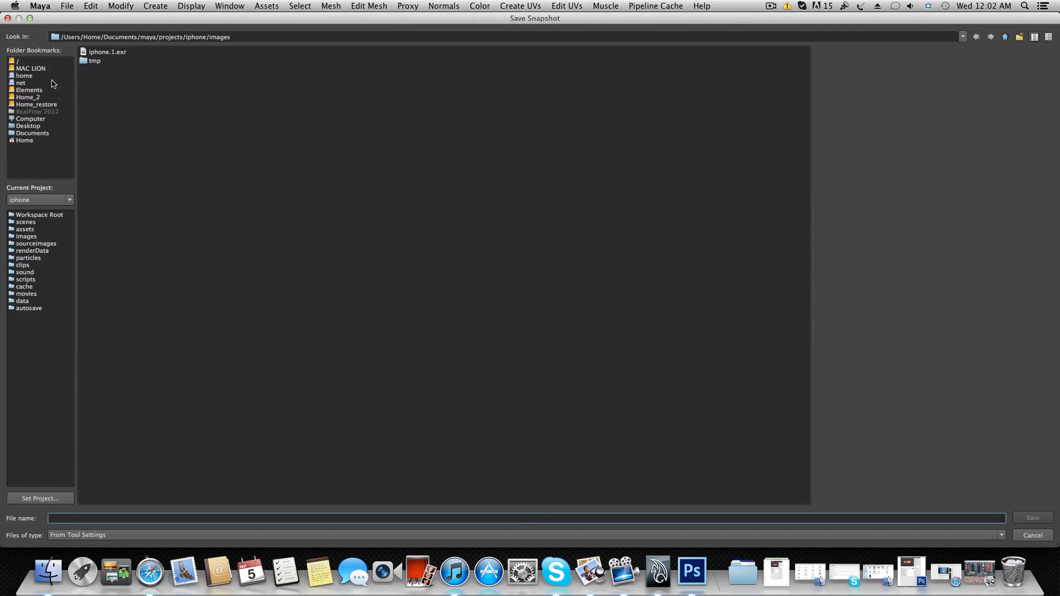
pyautogui.click(25, 127)
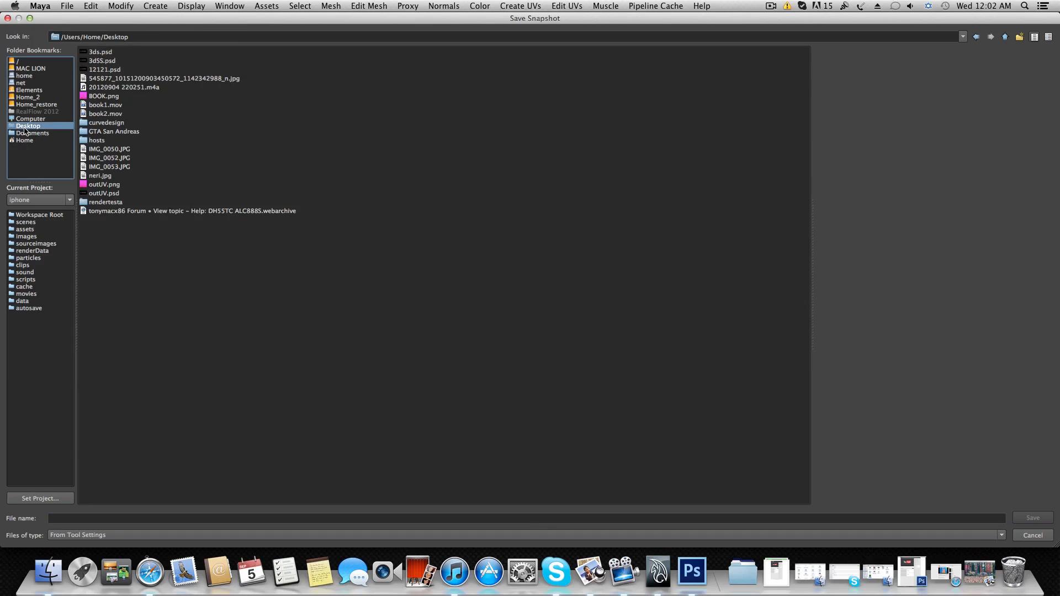
pyautogui.click(162, 520)
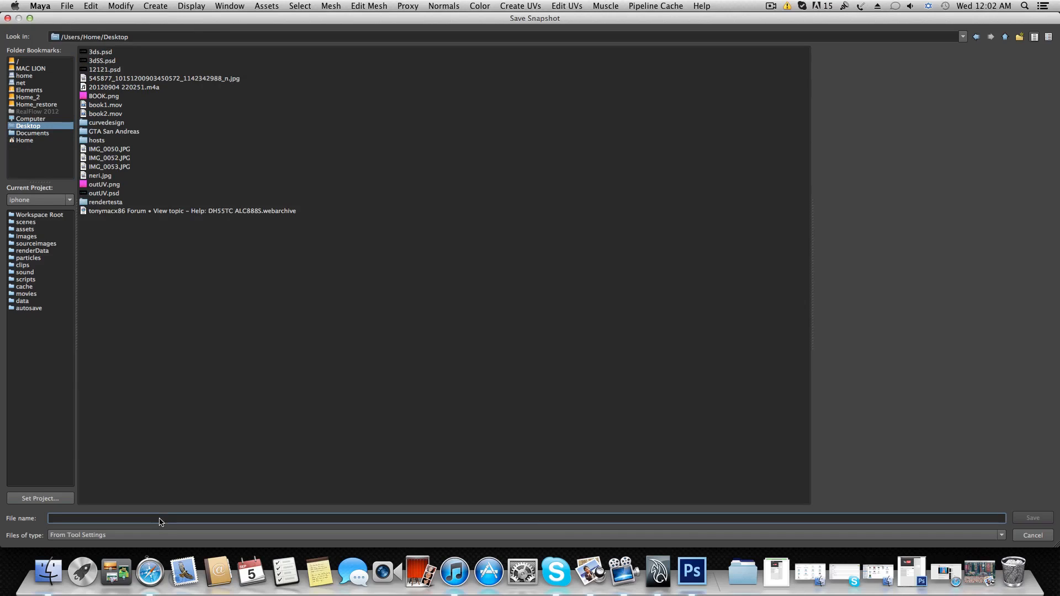
pyautogui.write('נמ')
pyautogui.press('BackSpace')
pyautogui.write('book')
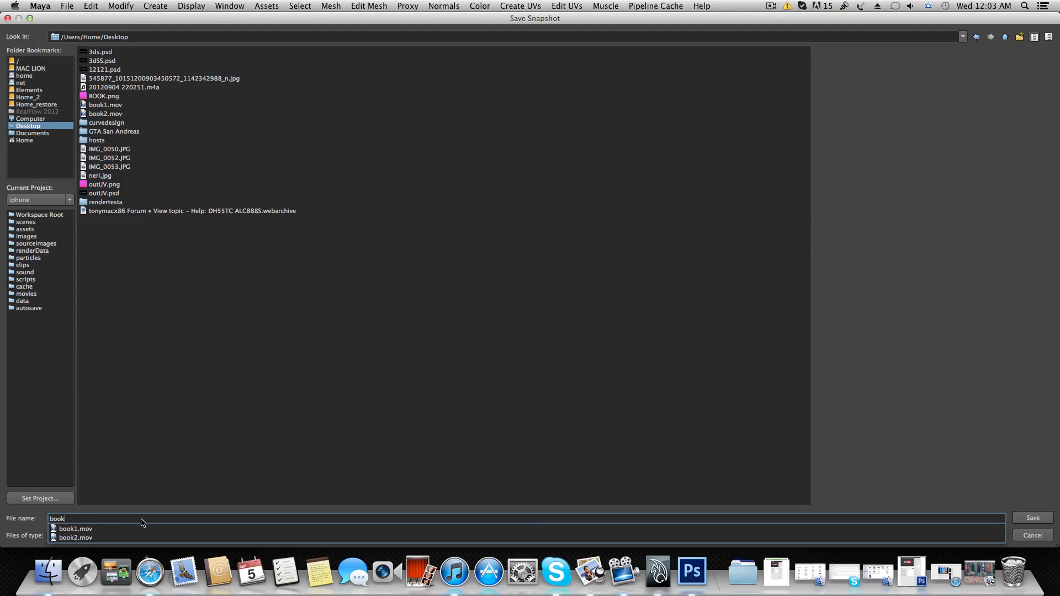
pyautogui.write('speaker')
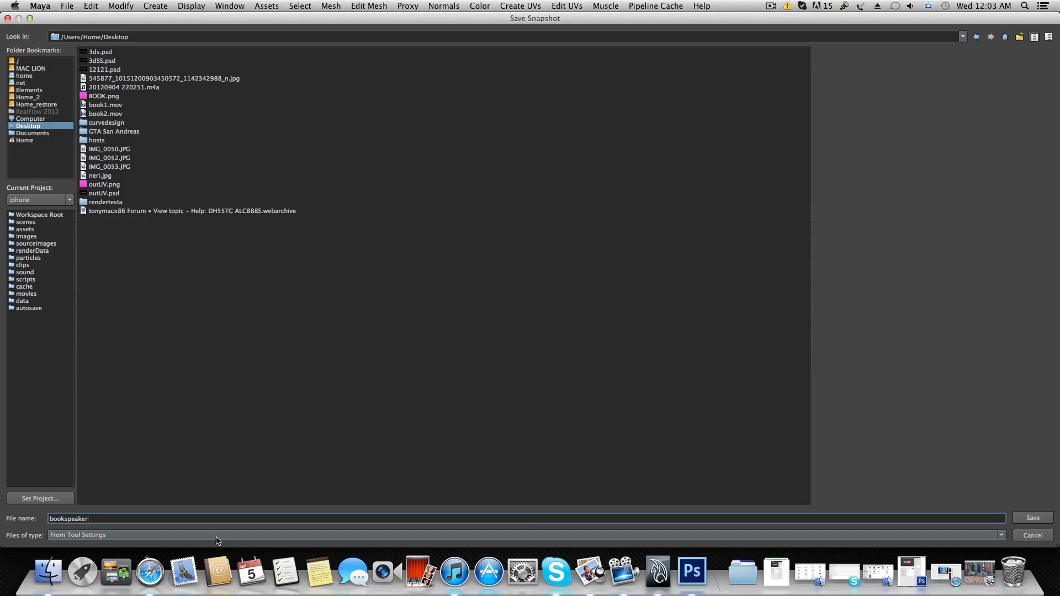
pyautogui.click(217, 535)
pyautogui.click(217, 540)
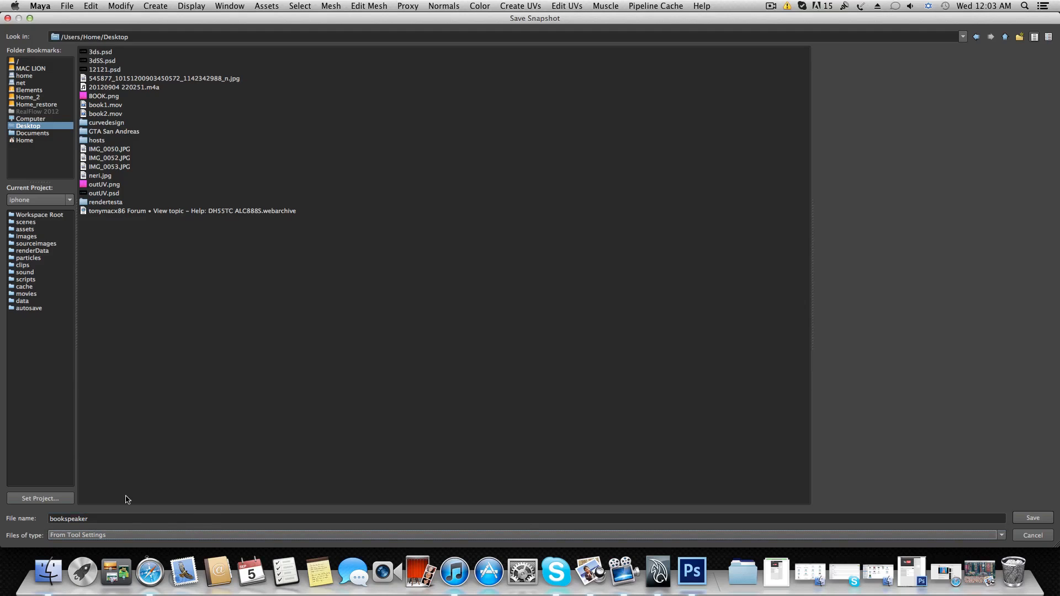
pyautogui.click(1032, 518)
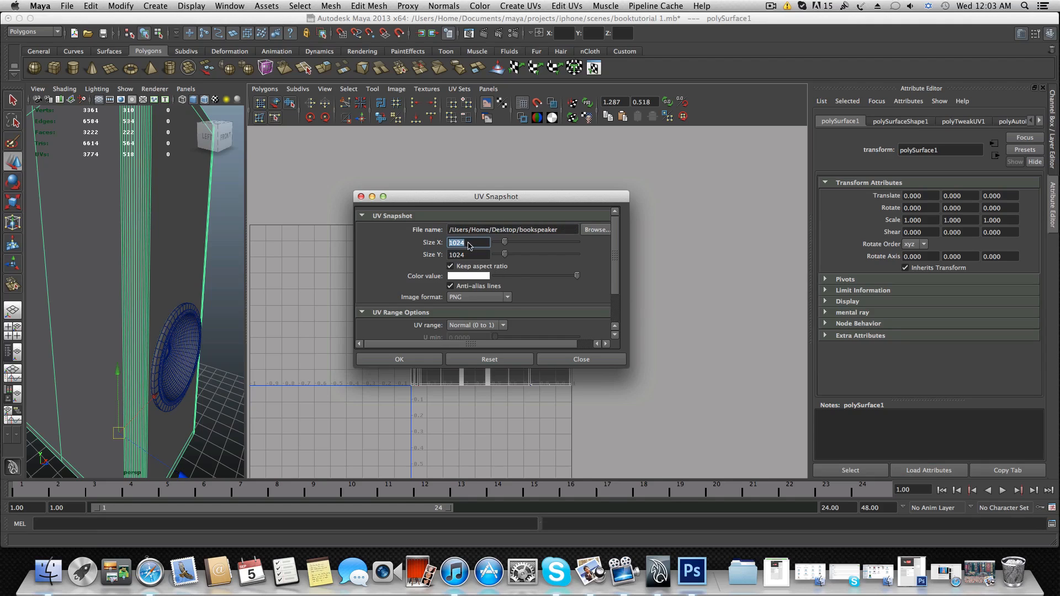
# - Export the UV snapshot as a PNG image with the default size and the Normal (0 to 1) range
pyautogui.scroll(-2, 415, 317)
pyautogui.scroll(-1, 415, 317)
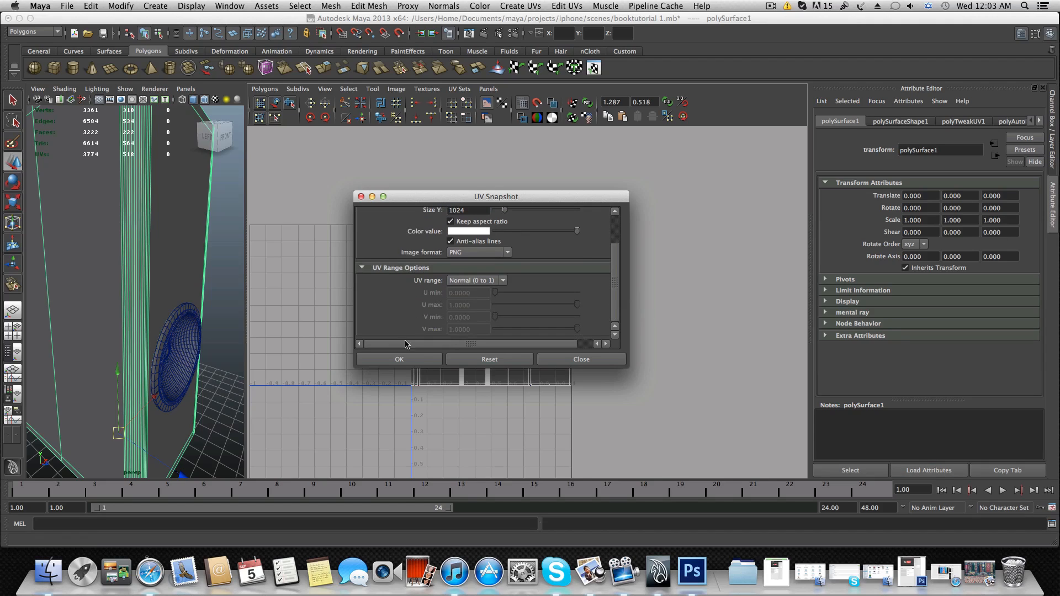
pyautogui.click(400, 359)
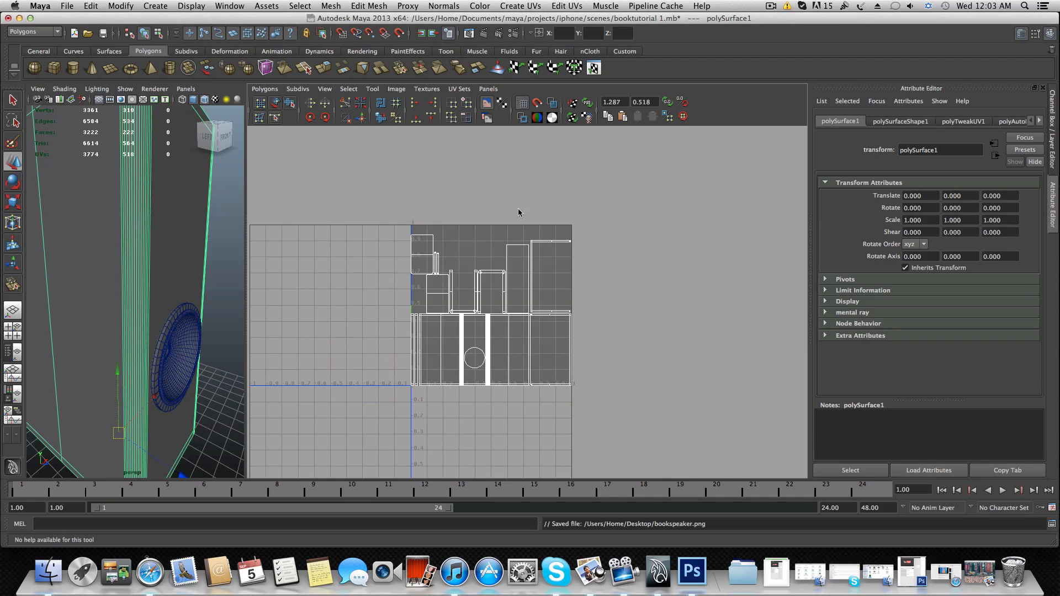
# - Check the desktop for the exported snapshot image and save the Maya scene
pyautogui.click(19, 19)
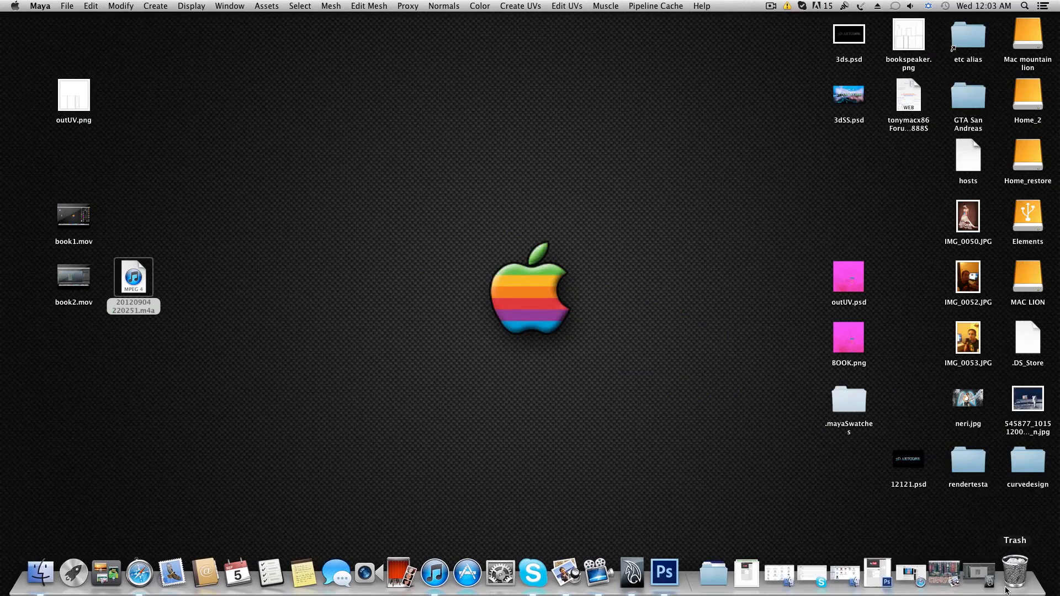
pyautogui.click(987, 573)
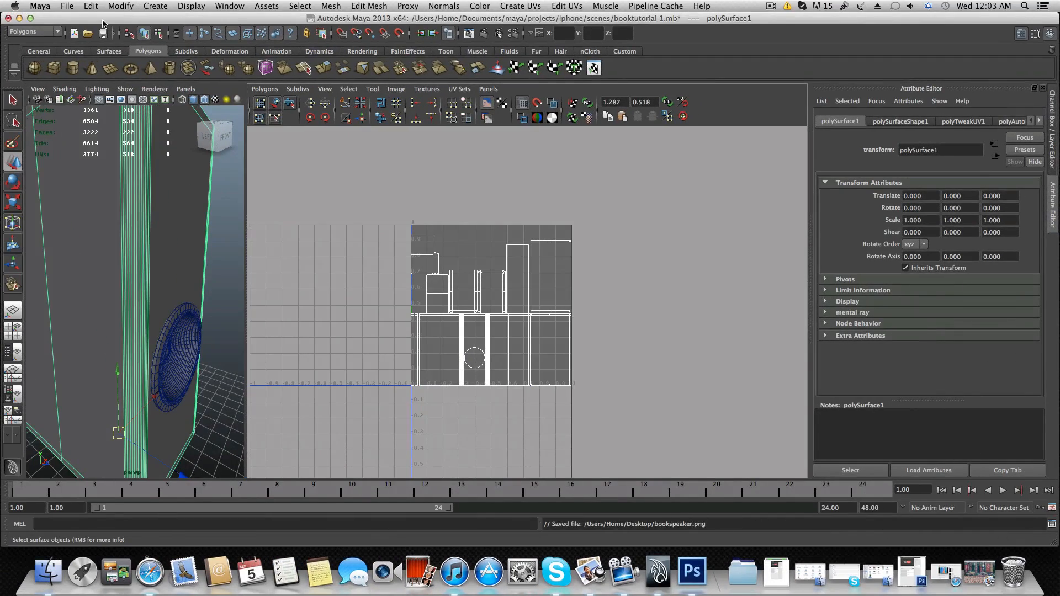
pyautogui.click(74, 8)
pyautogui.click(77, 50)
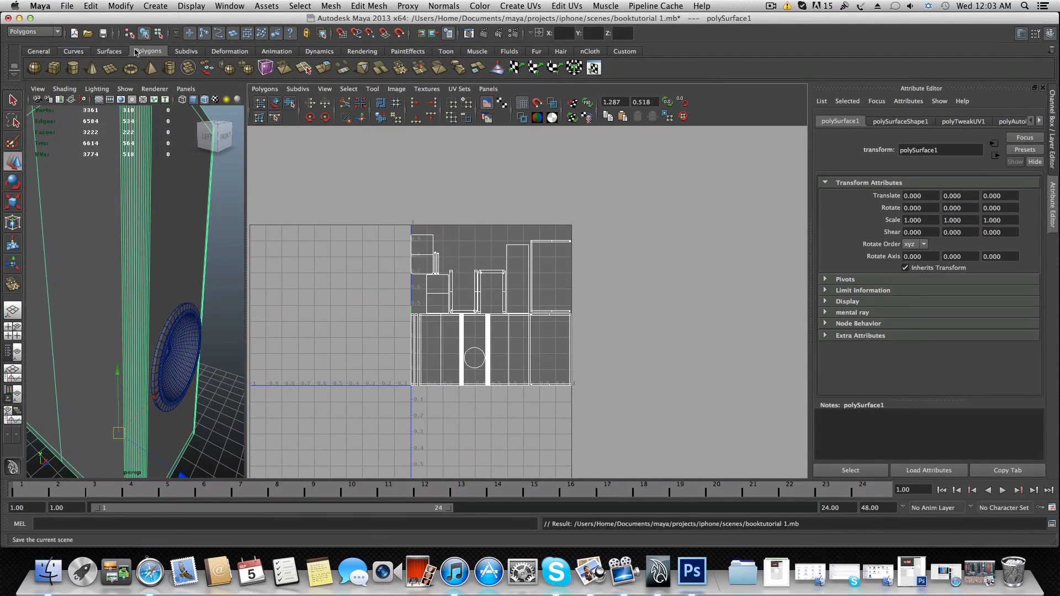
# - Open the bookspeaker.png snapshot from the desktop in Adobe Photoshop CS6
pyautogui.click(19, 18)
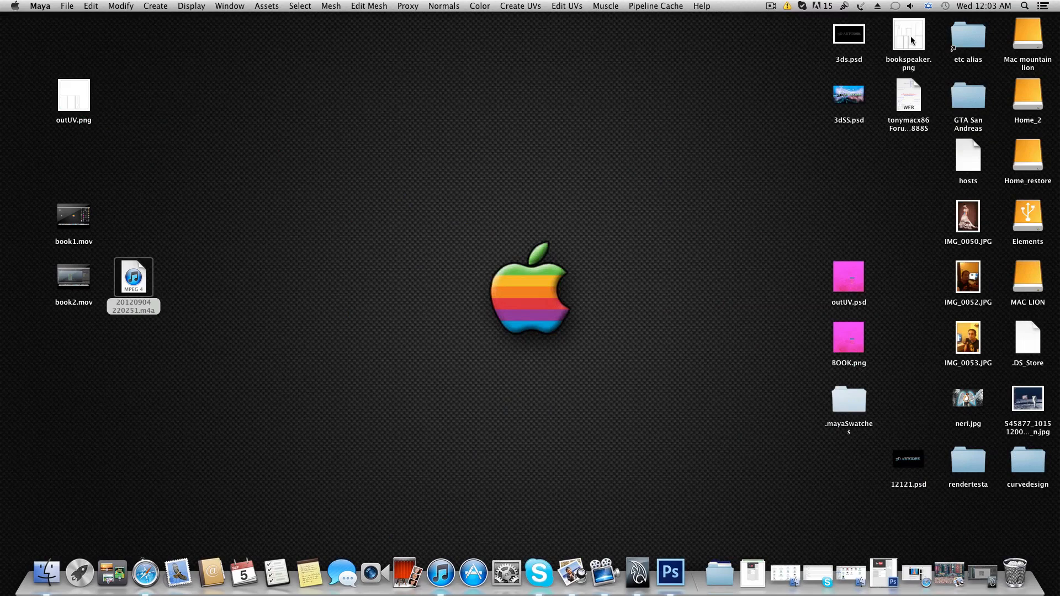
pyautogui.moveTo(910, 38); pyautogui.dragTo(548, 99)
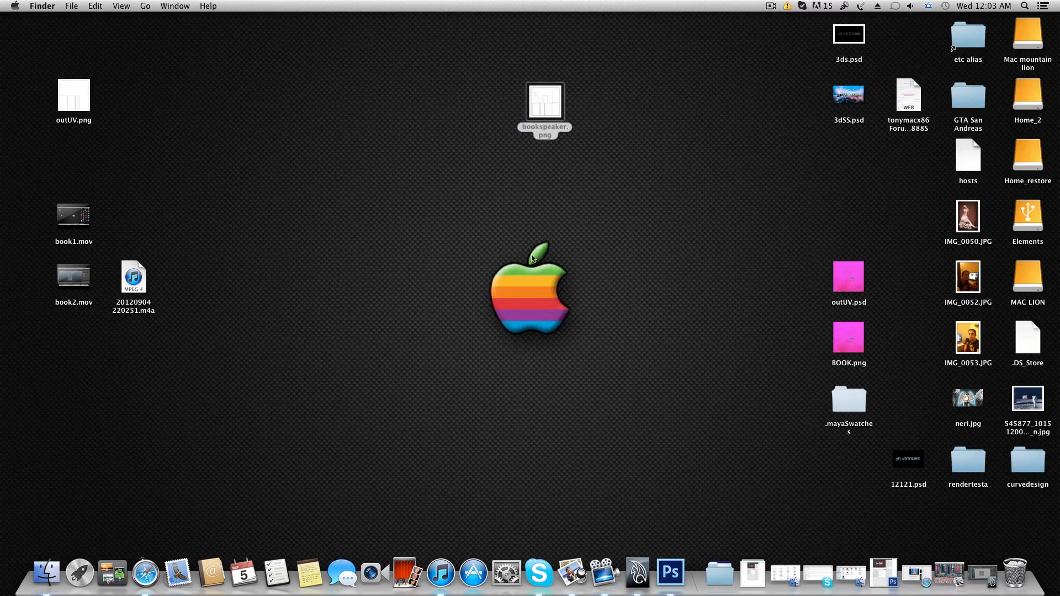
pyautogui.rightClick(556, 101)
pyautogui.moveTo(582, 120)
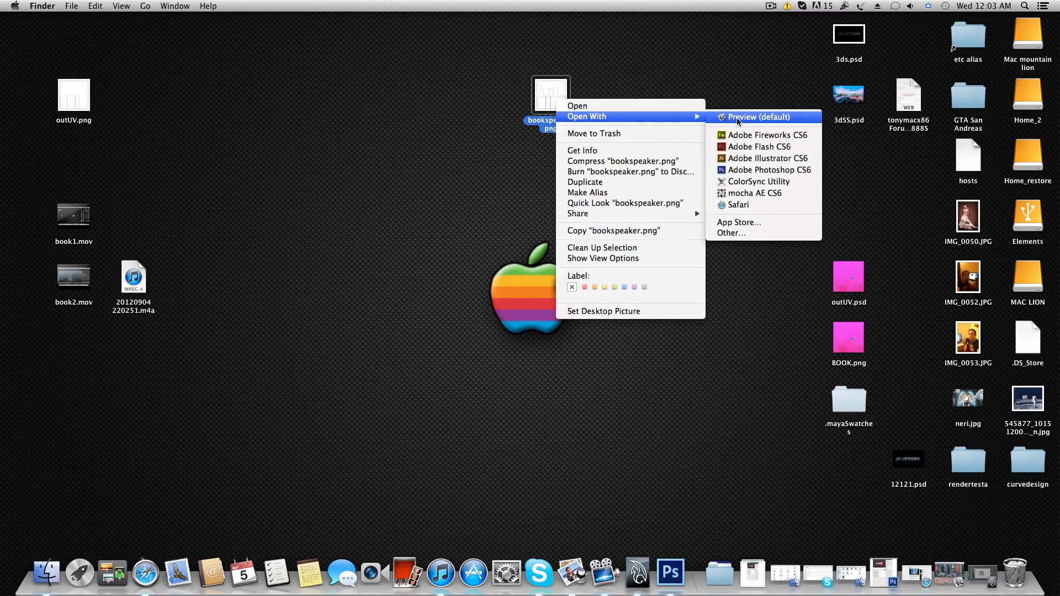
pyautogui.click(748, 171)
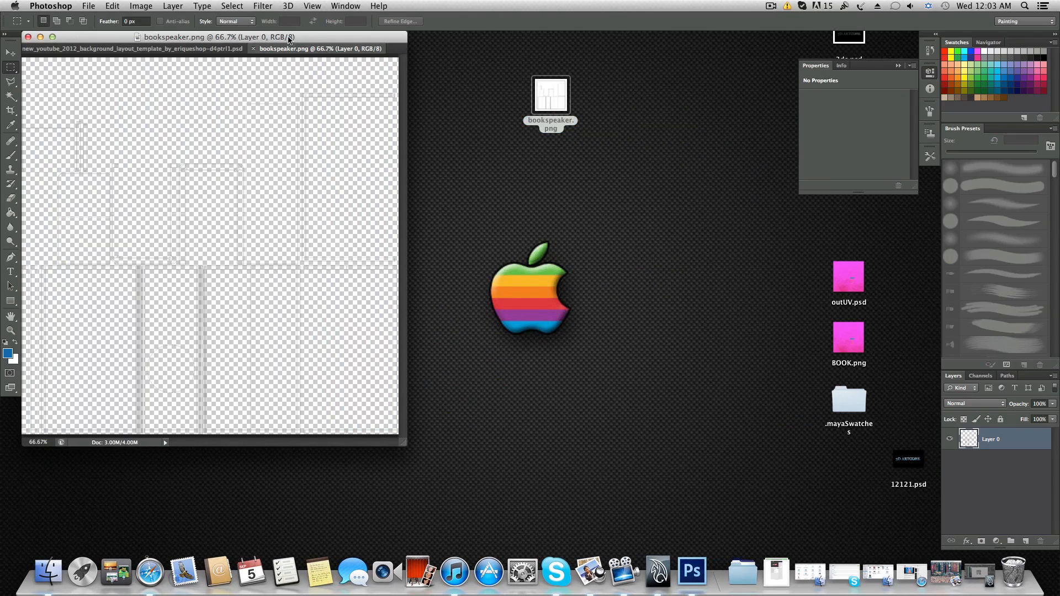
# - Enlarge the bookspeaker.png document window and reposition it clear of the Properties panel
pyautogui.moveTo(289, 38); pyautogui.dragTo(501, 58)
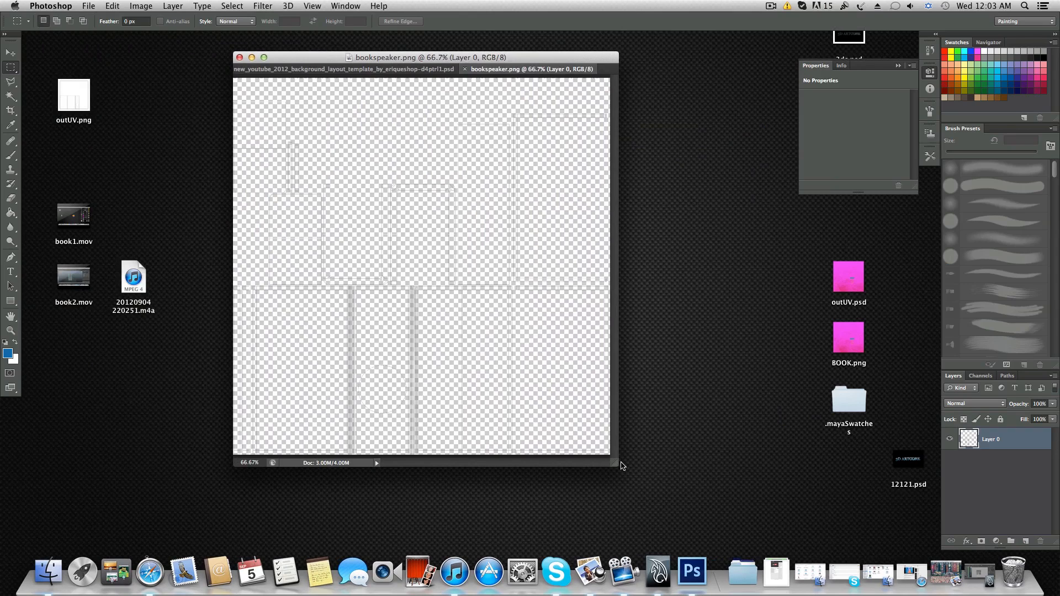
pyautogui.moveTo(619, 467); pyautogui.dragTo(821, 499)
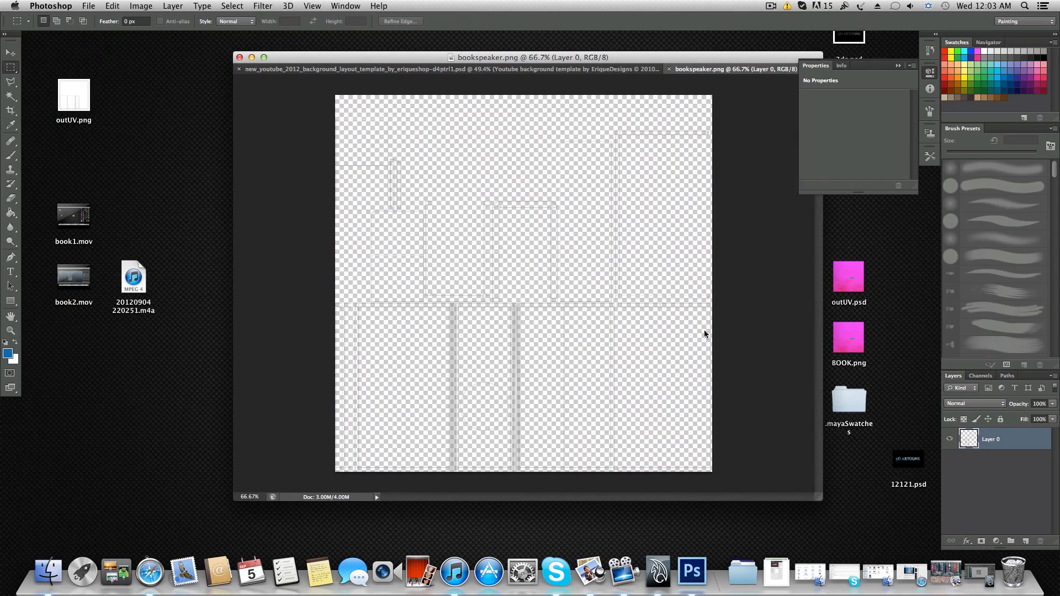
pyautogui.moveTo(496, 57); pyautogui.dragTo(338, 53)
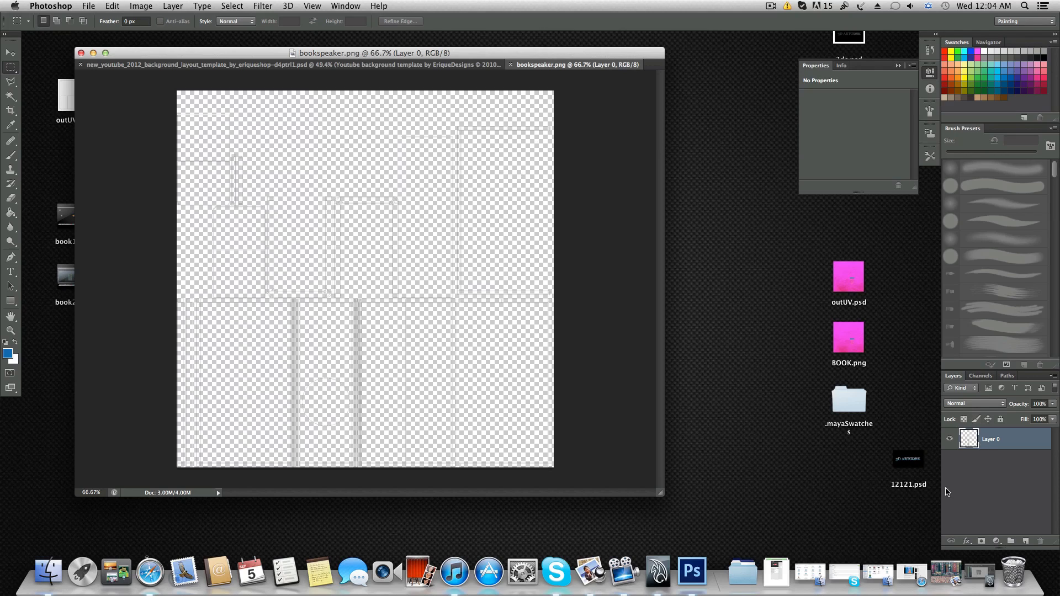
# - Add a new empty layer to bookspeaker.png with the default name and Normal mode
pyautogui.click(173, 6)
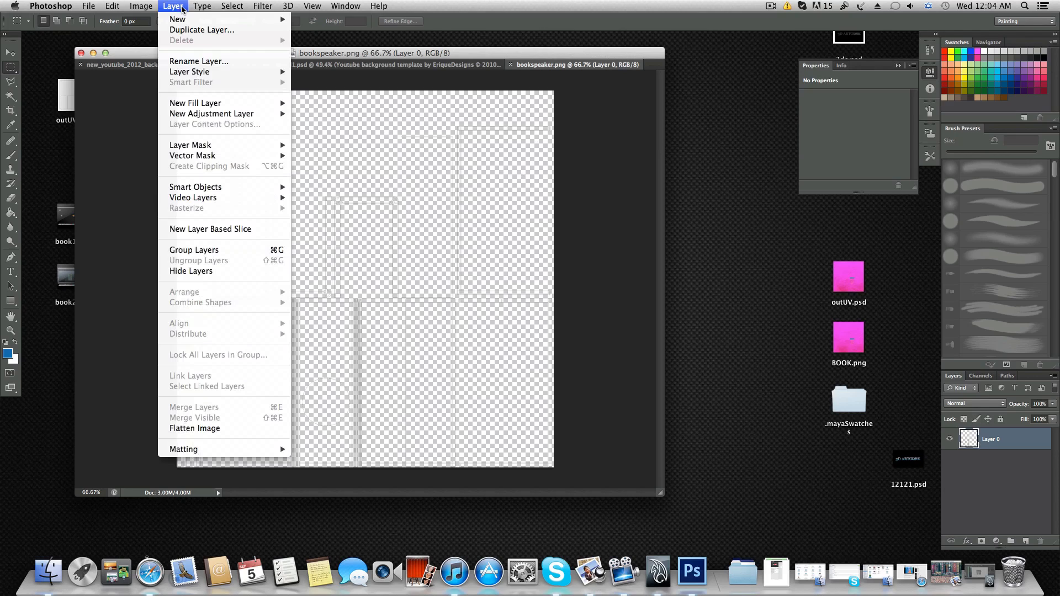
pyautogui.moveTo(182, 20)
pyautogui.click(313, 23)
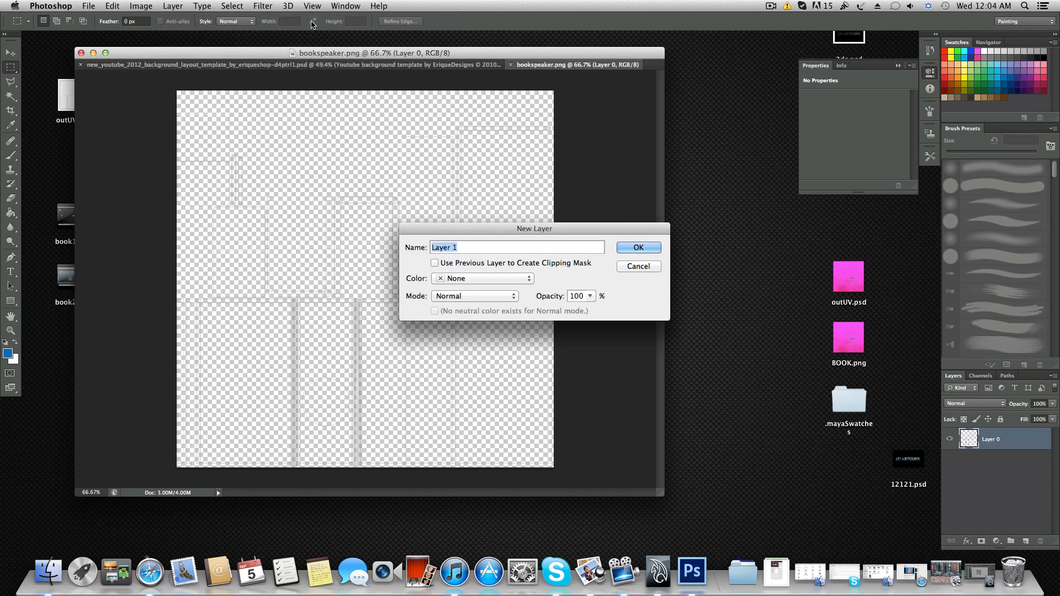
pyautogui.click(634, 247)
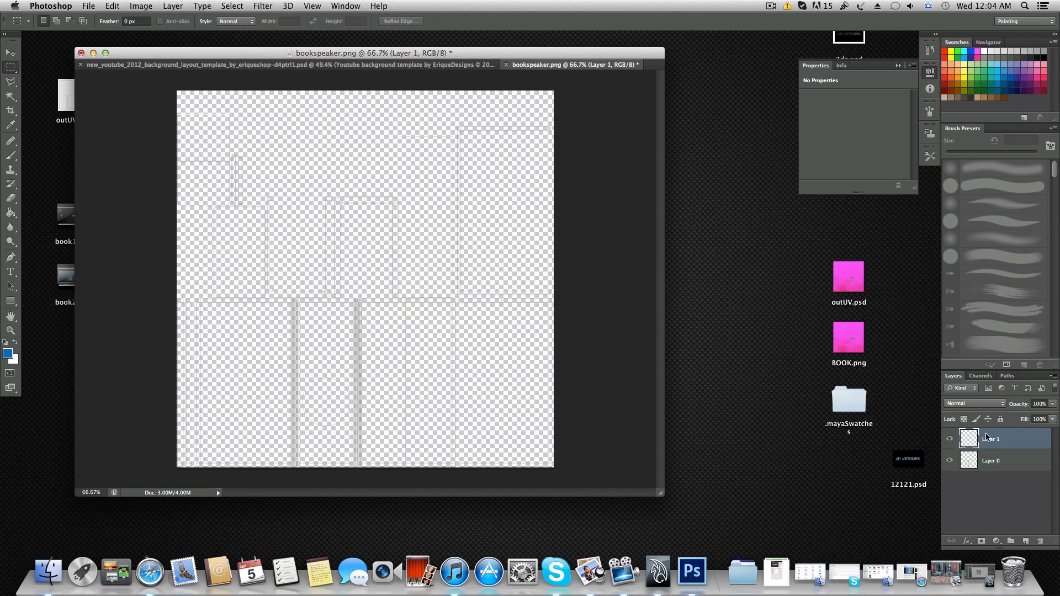
# - Rename the layer holding the UV wireframe as uv
pyautogui.click(988, 464)
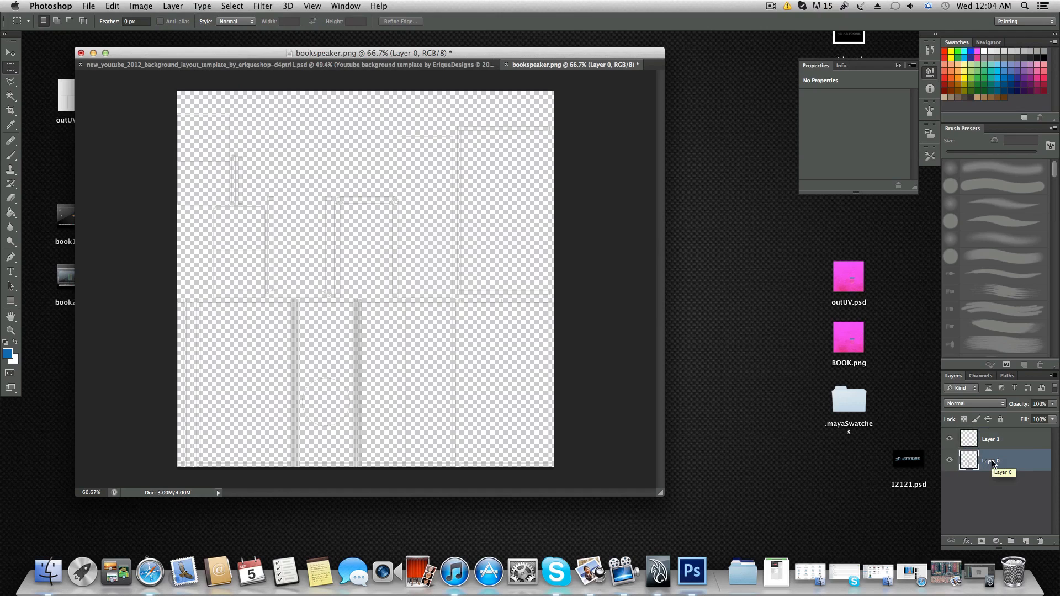
pyautogui.doubleClick(991, 461)
pyautogui.write('uv')
pyautogui.press('Return')
# - Make the empty layer active and bring up the kqids.jpg reference photo in Preview
pyautogui.click(994, 440)
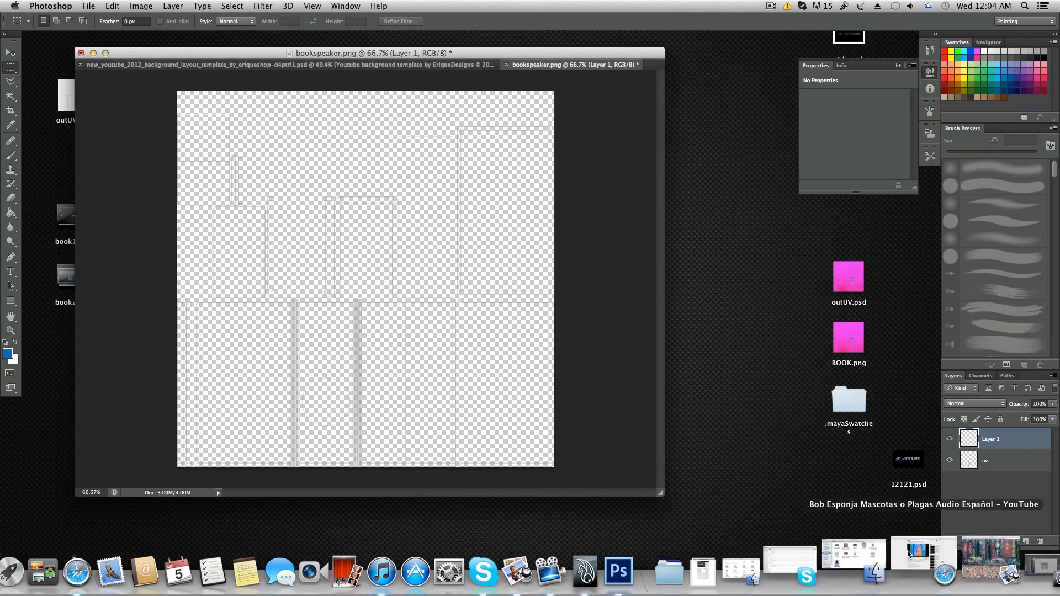
pyautogui.click(916, 555)
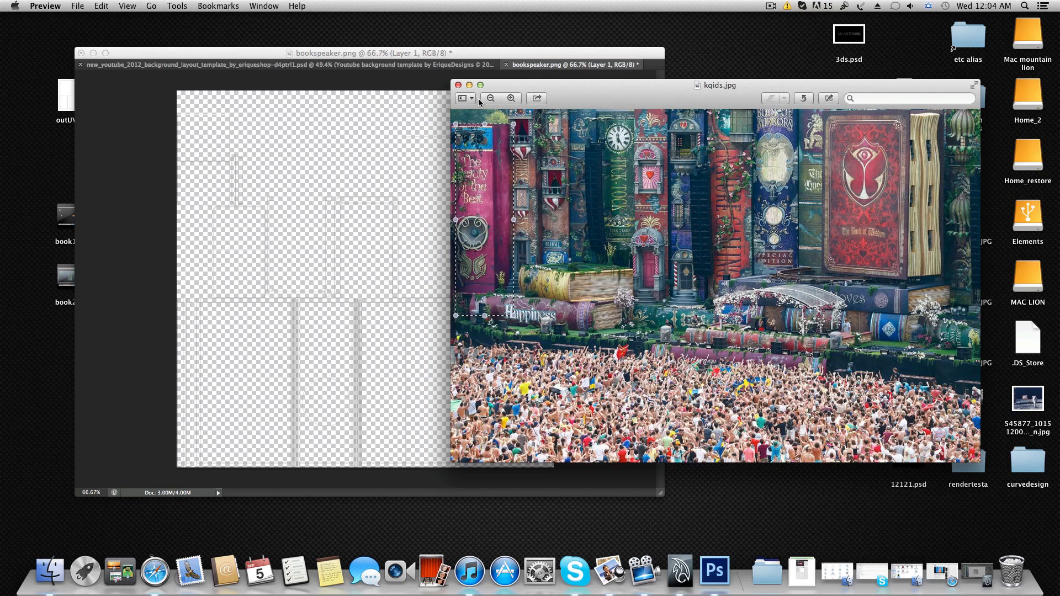
# - Minimize the kqids.jpg reference photo, return to bookspeaker.png in Photoshop, and activate the Gradient tool
pyautogui.click(469, 85)
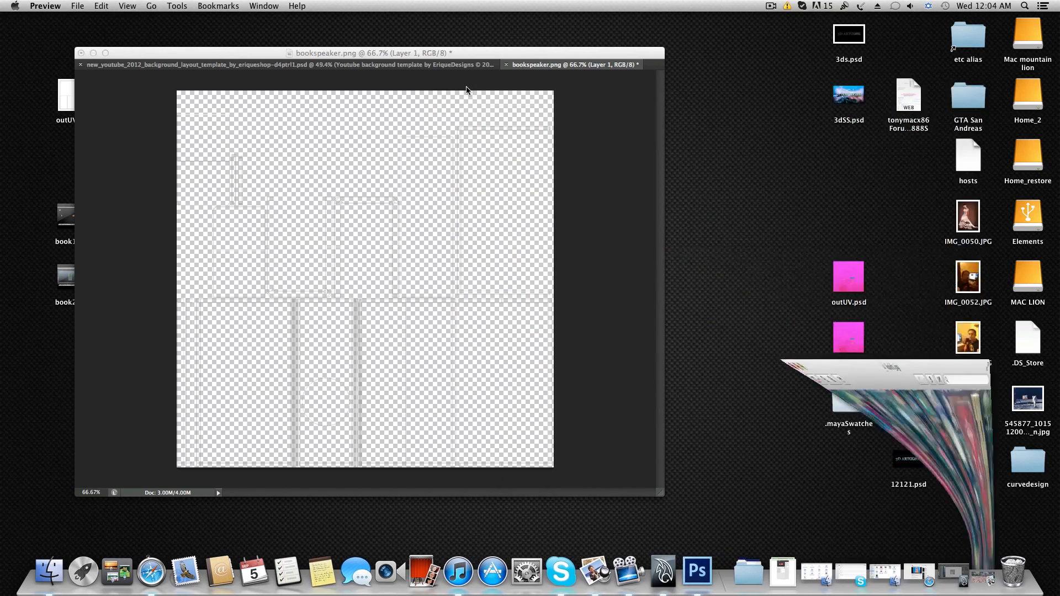
pyautogui.click(253, 50)
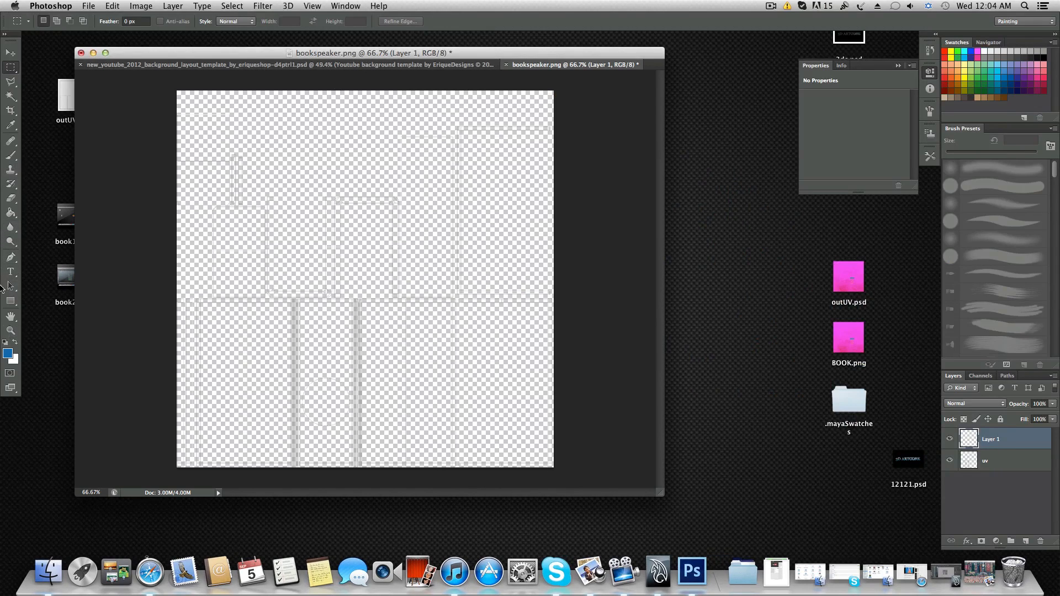
pyautogui.click(8, 216)
pyautogui.click(9, 216)
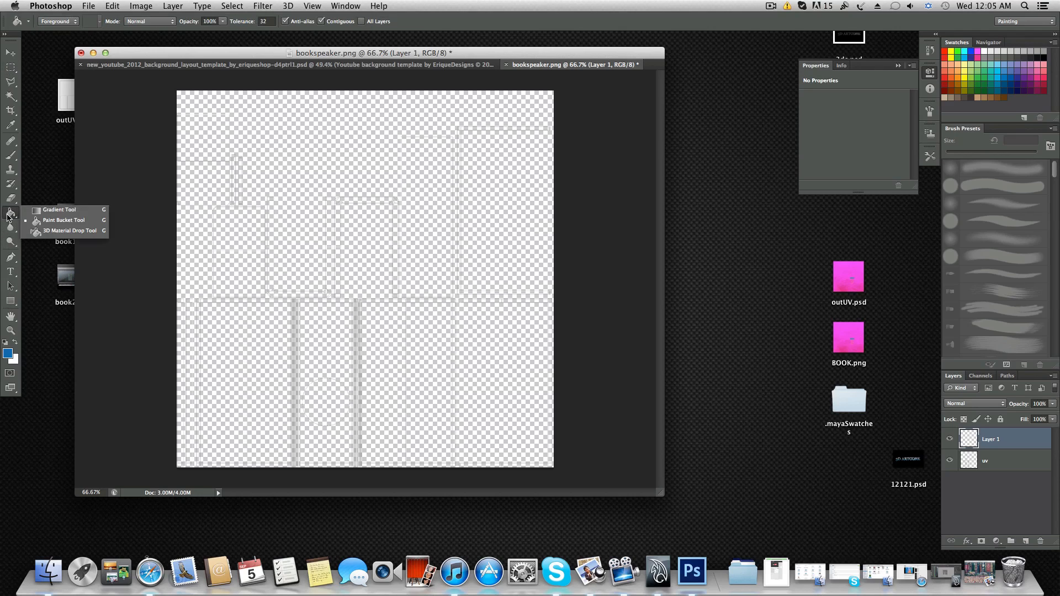
pyautogui.click(55, 210)
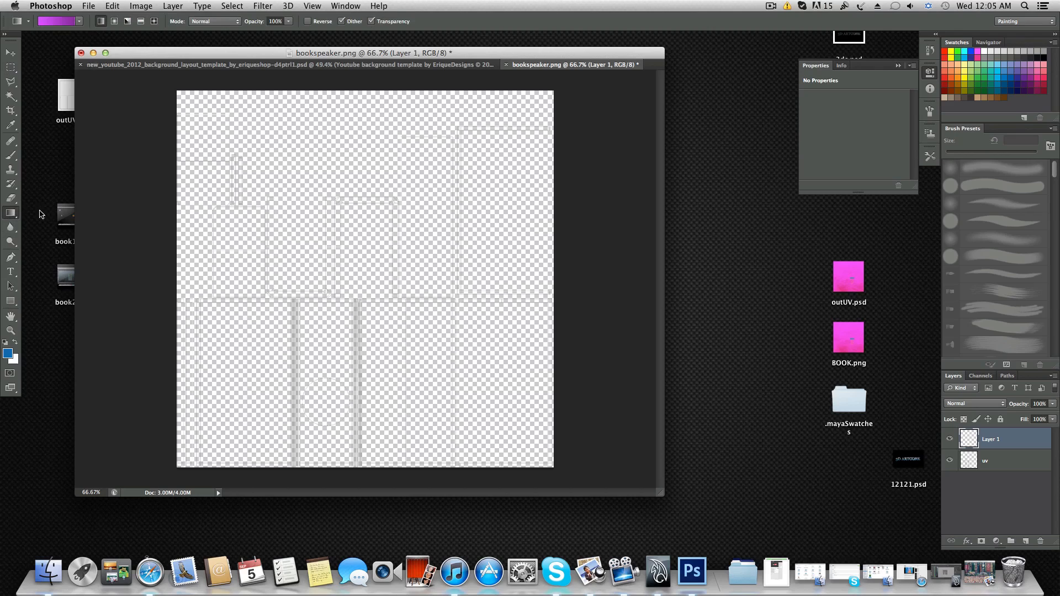
# - Store the purple gradient as a new preset, then set its end colour stop to #7c0891
pyautogui.click(65, 25)
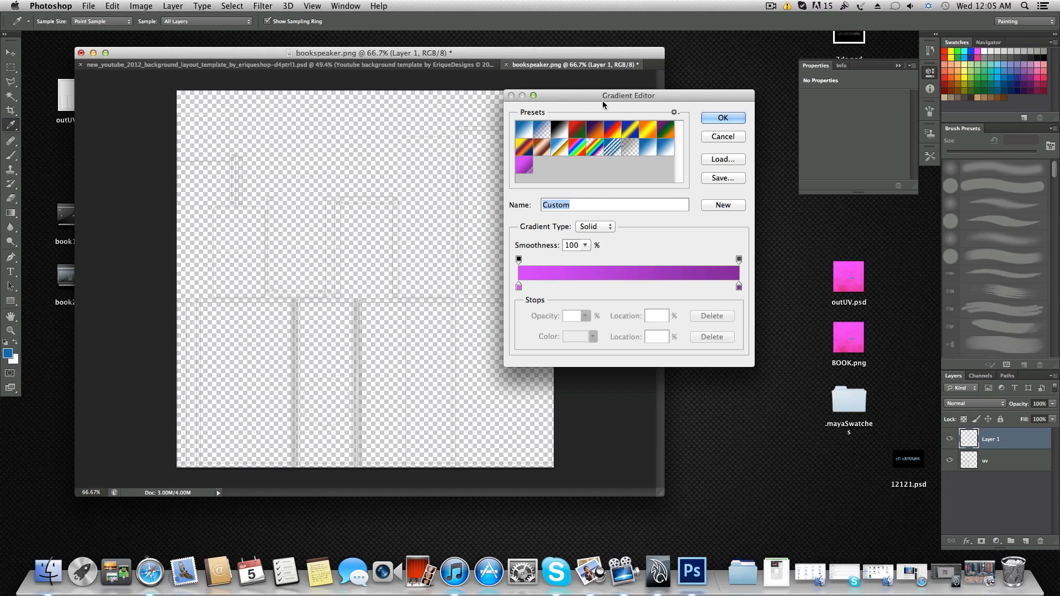
pyautogui.moveTo(612, 96); pyautogui.dragTo(433, 115)
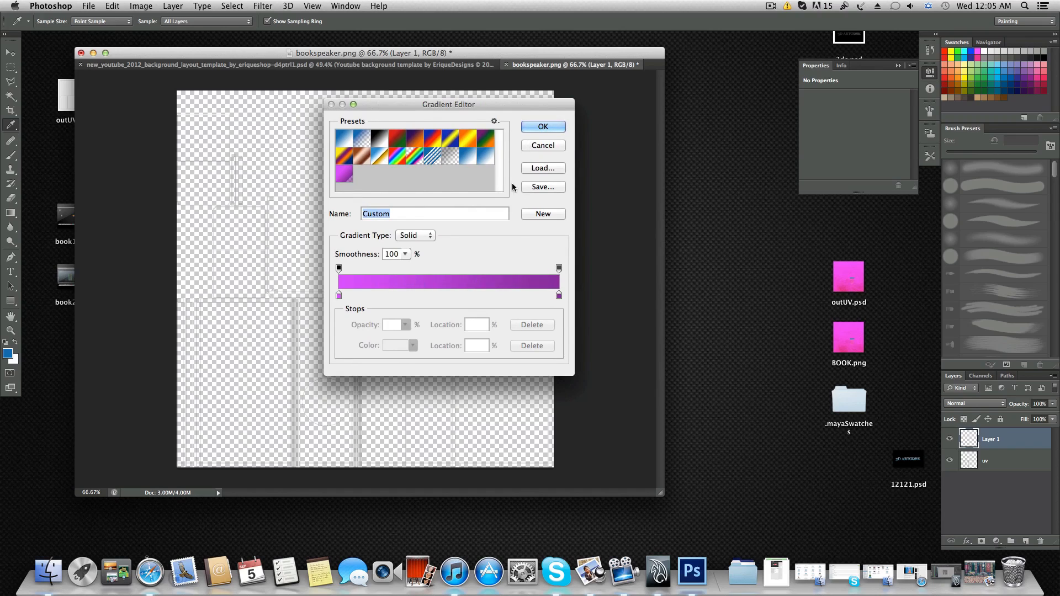
pyautogui.click(548, 213)
pyautogui.doubleClick(339, 297)
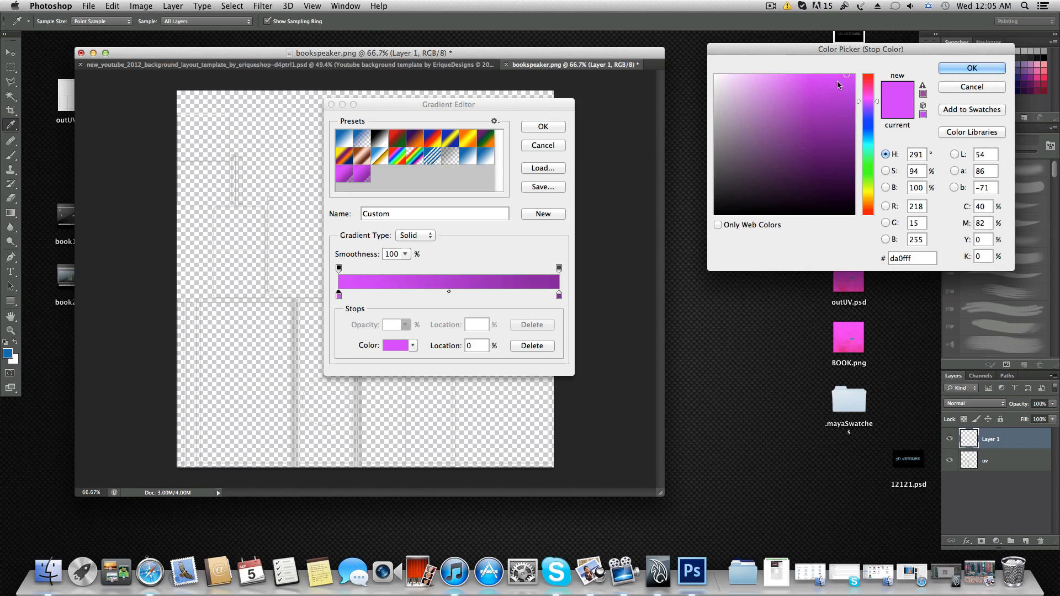
pyautogui.click(954, 68)
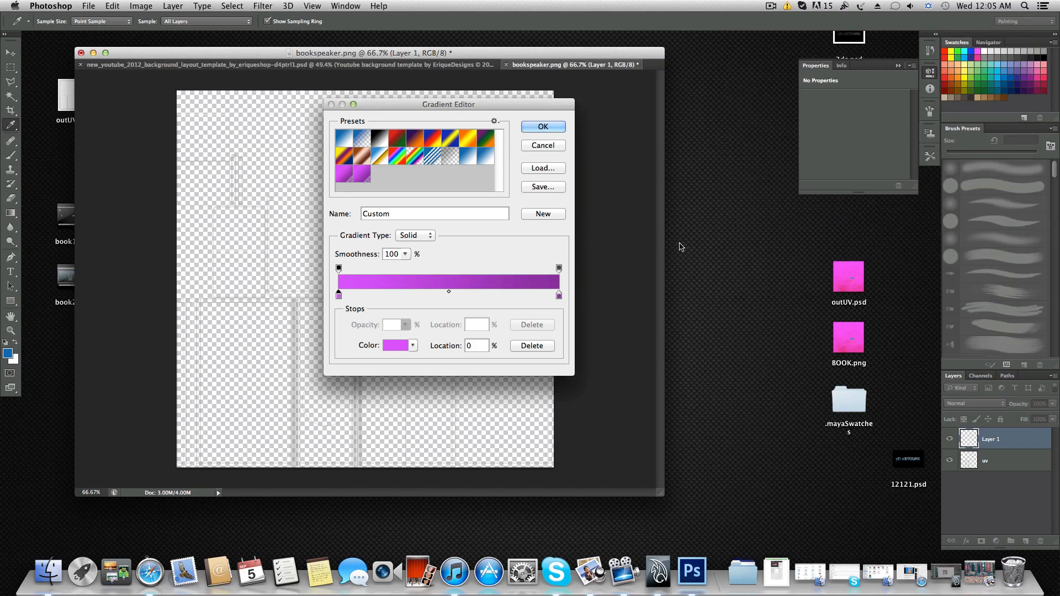
pyautogui.doubleClick(560, 297)
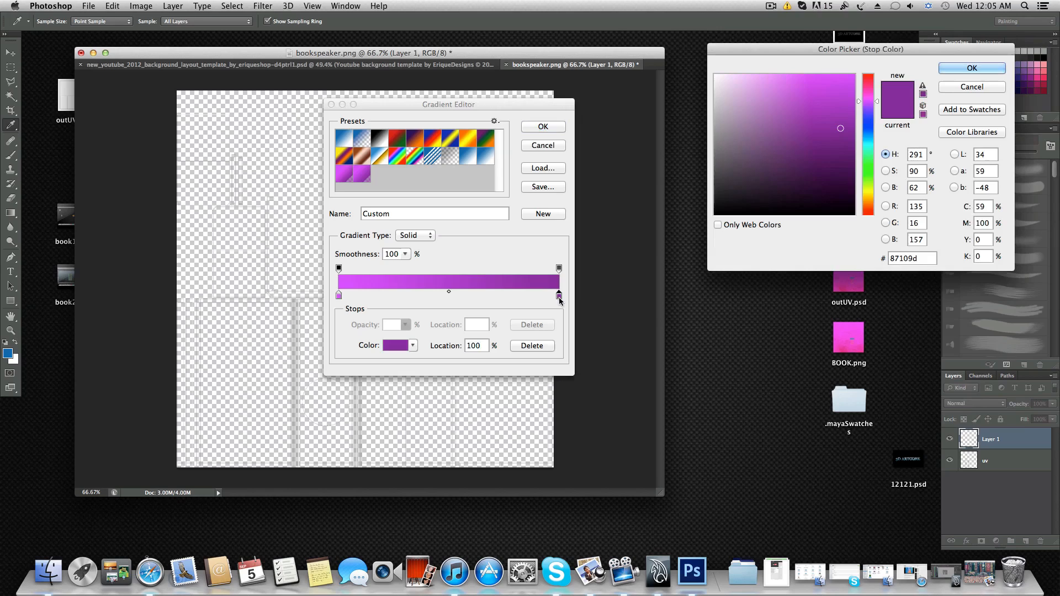
pyautogui.click(848, 135)
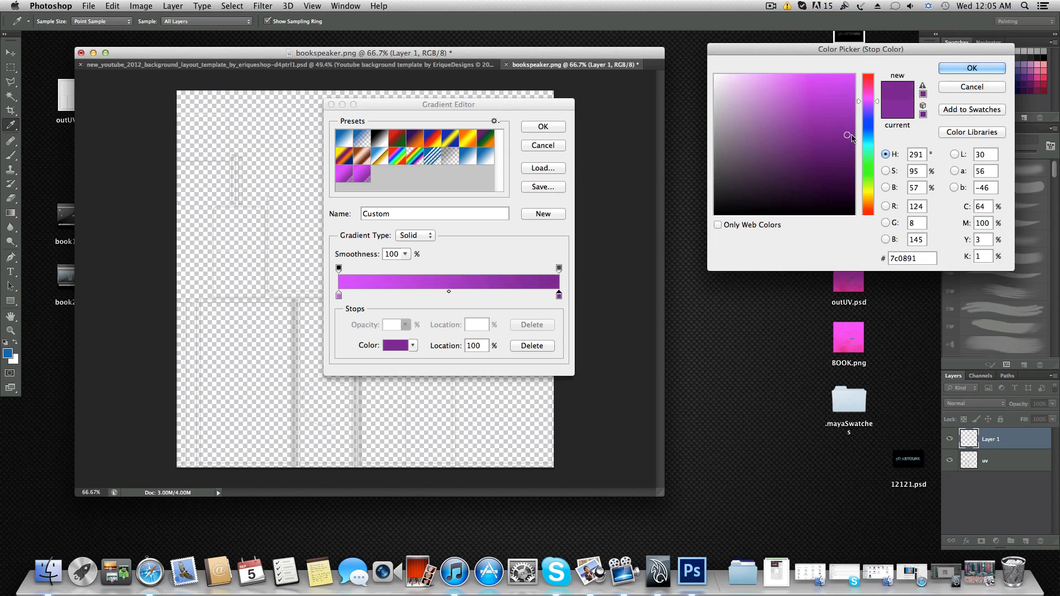
pyautogui.click(953, 69)
pyautogui.click(531, 127)
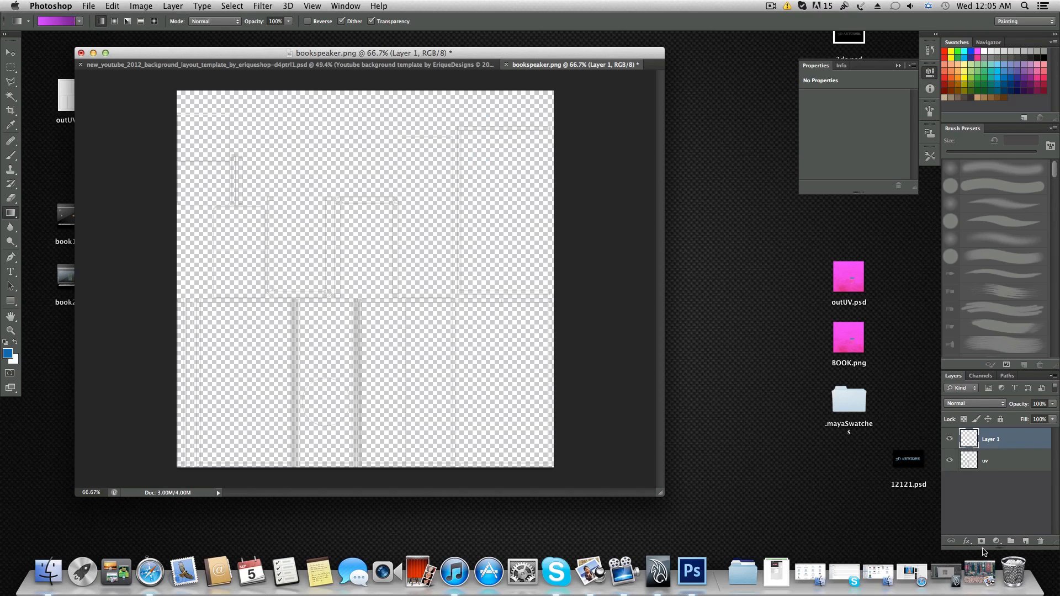
# - Move Layer 1 beneath the uv layer in the layer stack
pyautogui.moveTo(995, 439); pyautogui.dragTo(994, 468)
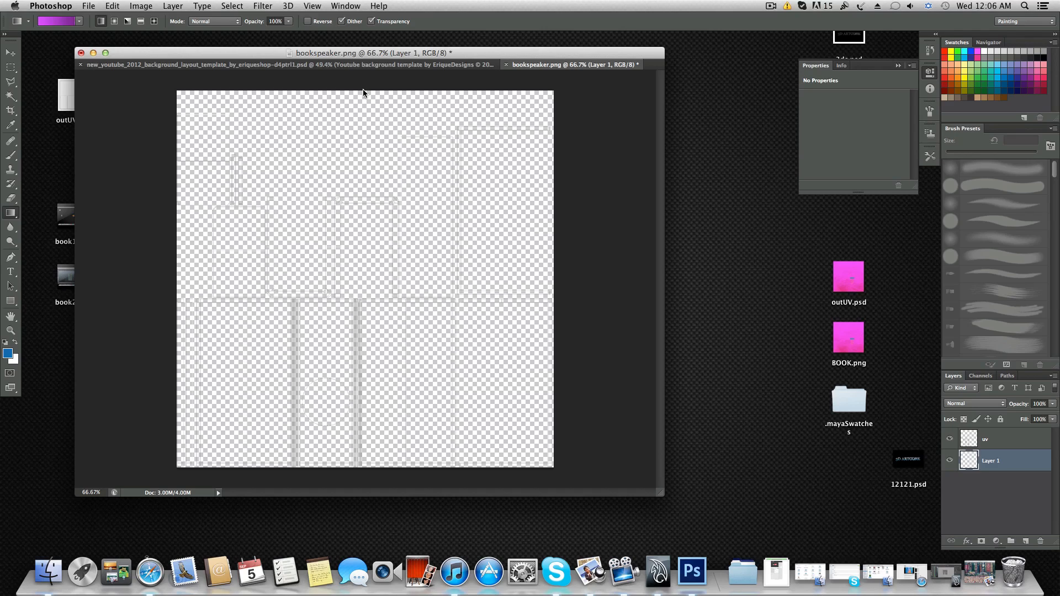
pyautogui.moveTo(363, 88); pyautogui.dragTo(367, 393)
pyautogui.rightClick(369, 457)
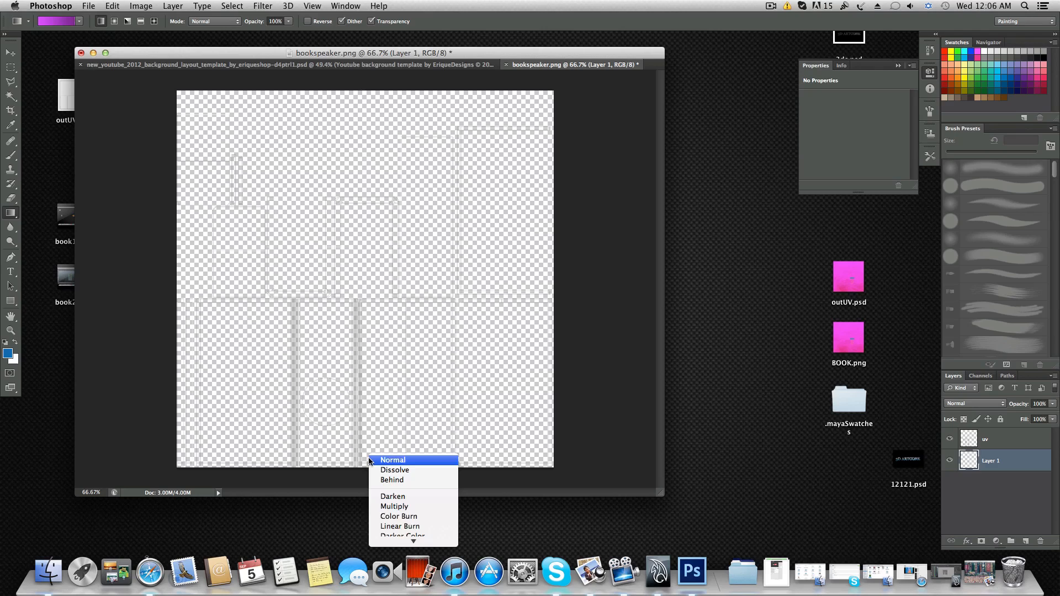
pyautogui.click(371, 84)
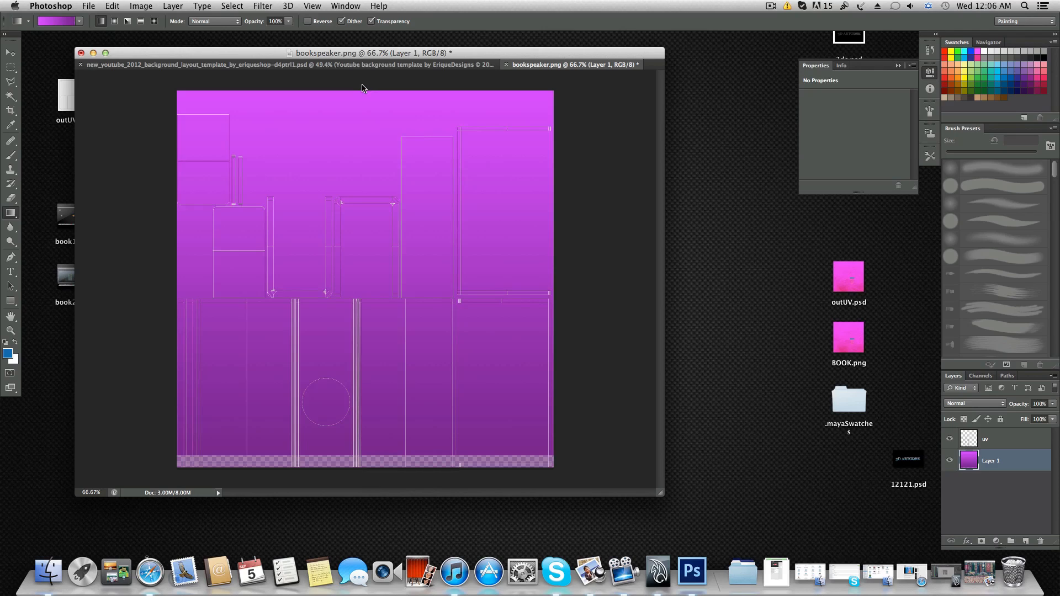
pyautogui.press('super+z')
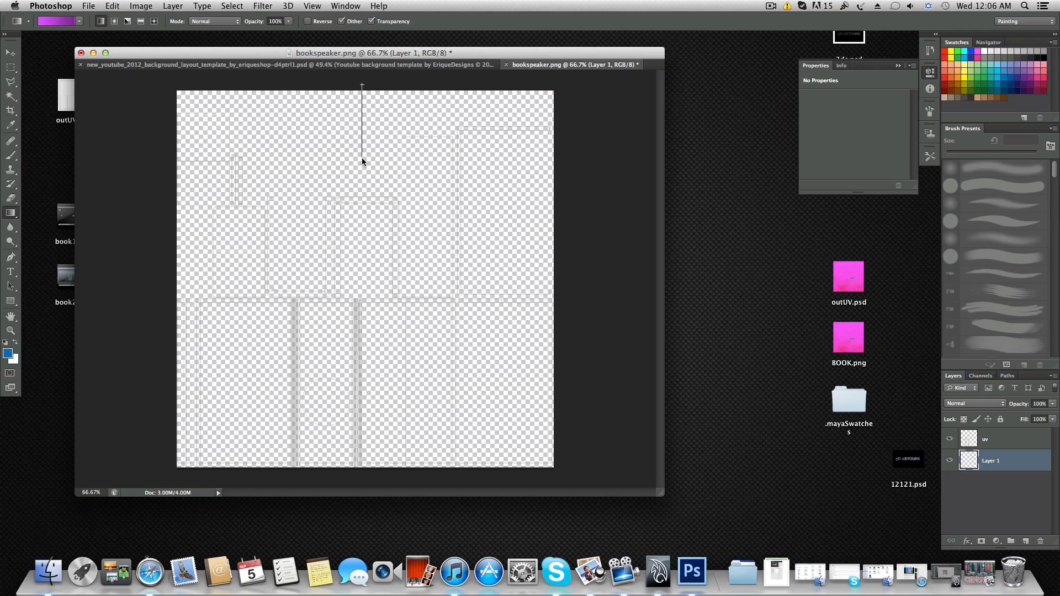
# - Fill Layer 1 with the purple gradient running straight down from just above the canvas to just below it
pyautogui.moveTo(362, 175); pyautogui.dragTo(357, 305)
pyautogui.keyDown('shift'); pyautogui.moveTo(355, 425); pyautogui.dragTo(373, 364); pyautogui.keyUp('shift')
pyautogui.moveTo(370, 469)
pyautogui.keyDown('shift'); pyautogui.mouseDown()
pyautogui.moveTo(371, 348)
pyautogui.moveTo(369, 494)
pyautogui.moveTo(369, 482)
pyautogui.mouseUp(); pyautogui.keyUp('shift')
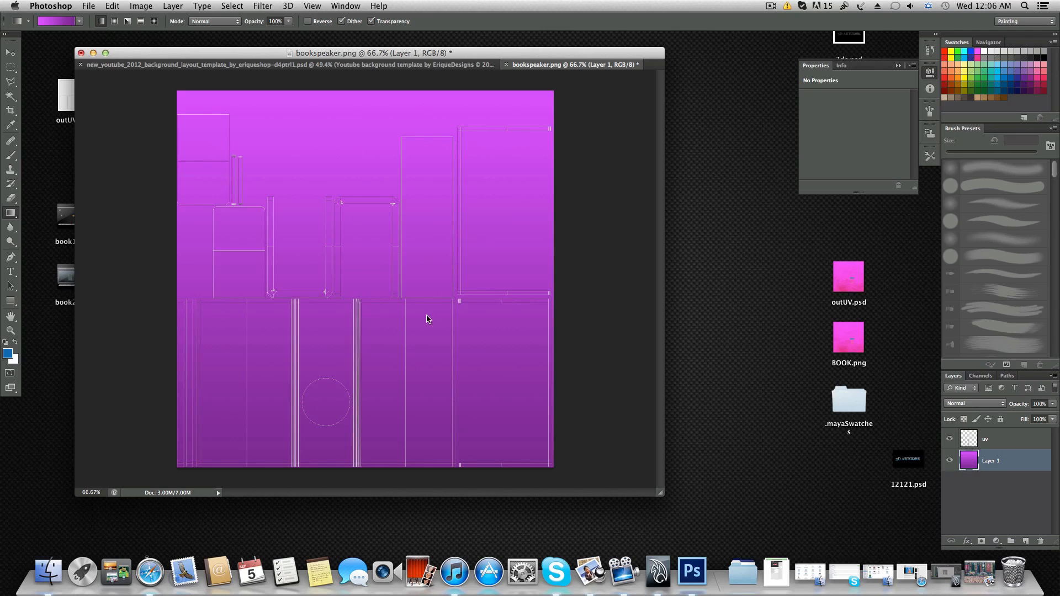
# - Examine the UV wireframe over the purple gradient, checking the book panels close up and as a whole
pyautogui.keyDown('alt'); pyautogui.scroll(3, 396, 359); pyautogui.keyUp('alt')
pyautogui.keyDown('alt'); pyautogui.scroll(3, 396, 359); pyautogui.keyUp('alt')
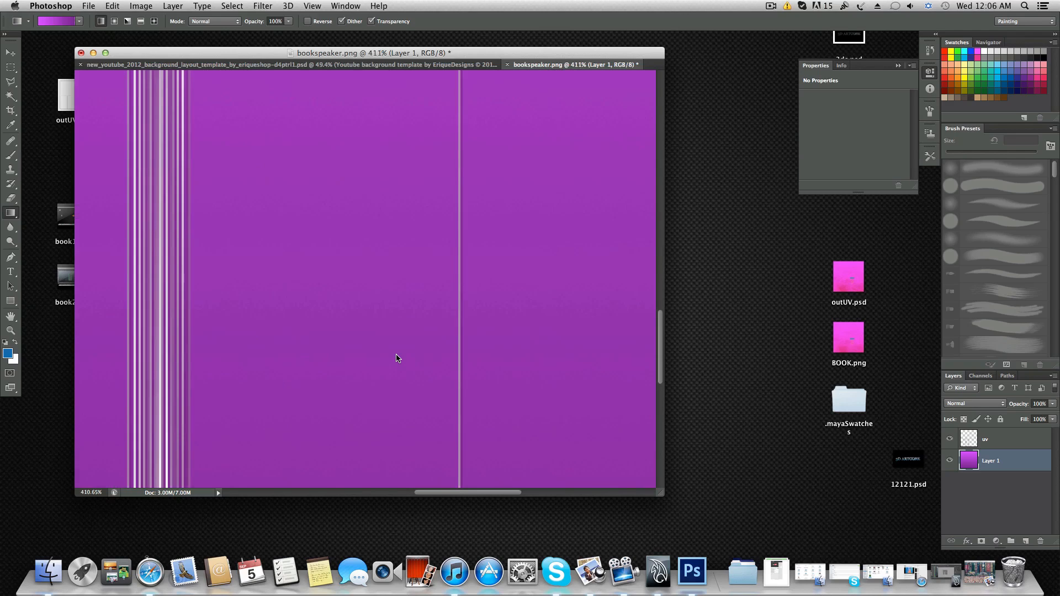
pyautogui.keyDown('alt'); pyautogui.scroll(-4, 396, 359); pyautogui.keyUp('alt')
pyautogui.keyDown('alt'); pyautogui.scroll(2, 392, 330); pyautogui.keyUp('alt')
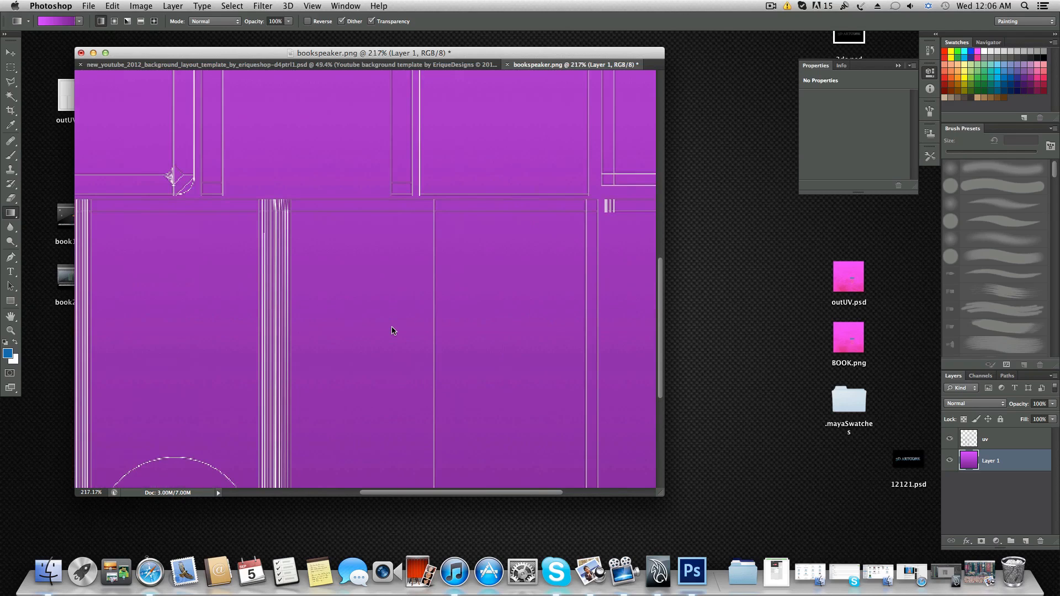
pyautogui.keyDown('alt'); pyautogui.scroll(-4, 392, 330); pyautogui.keyUp('alt')
pyautogui.keyDown('alt'); pyautogui.scroll(-4, 393, 331); pyautogui.keyUp('alt')
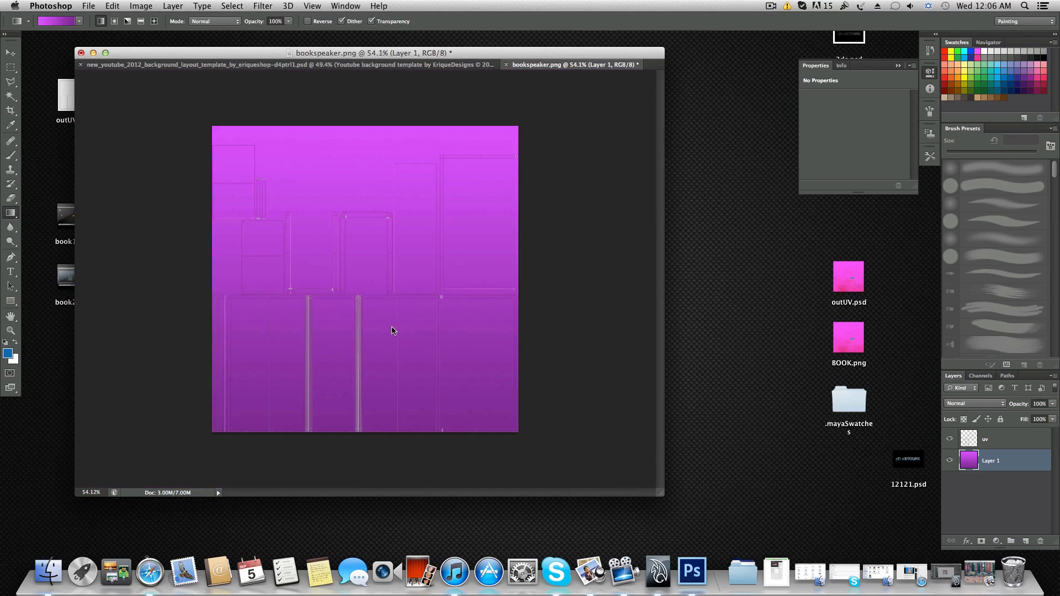
pyautogui.keyDown('alt'); pyautogui.scroll(3, 392, 331); pyautogui.keyUp('alt')
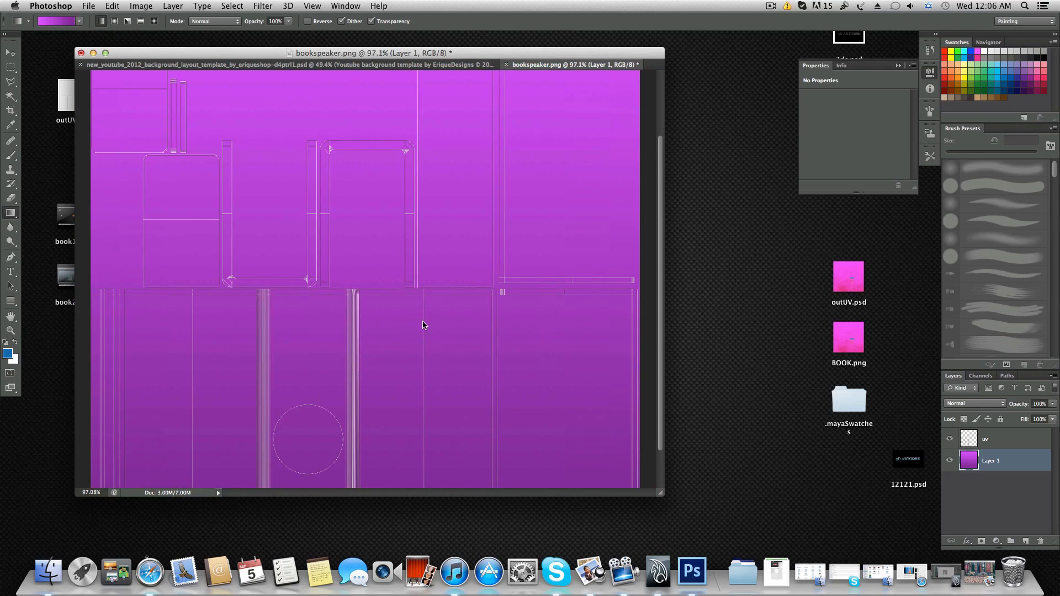
pyautogui.scroll(-3, 297, 356)
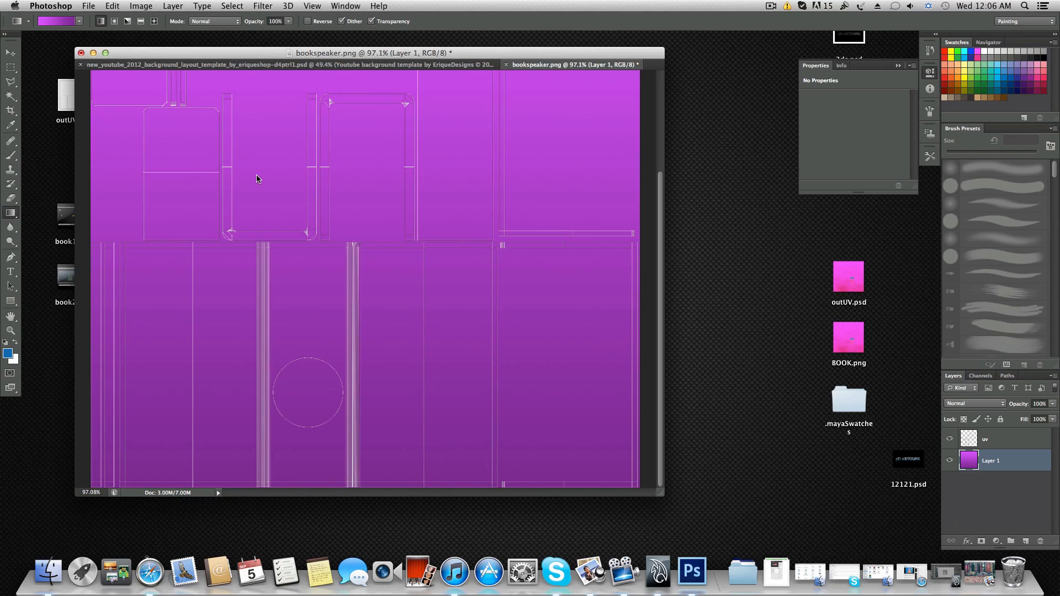
# - Start opening an image file and browse to the texture_pack_17 folder in Downloads
pyautogui.click(86, 6)
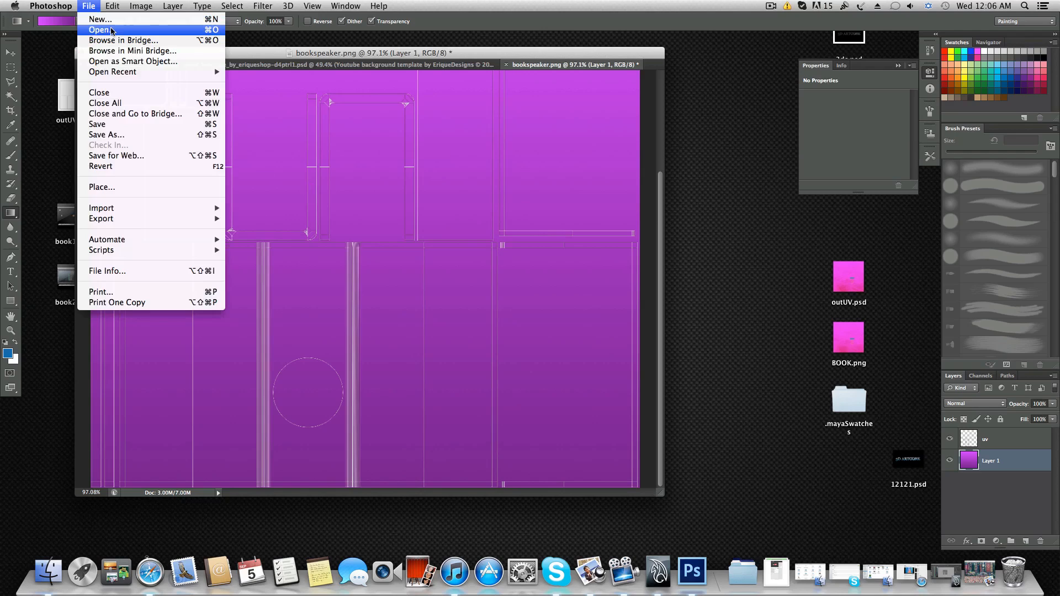
pyautogui.click(105, 30)
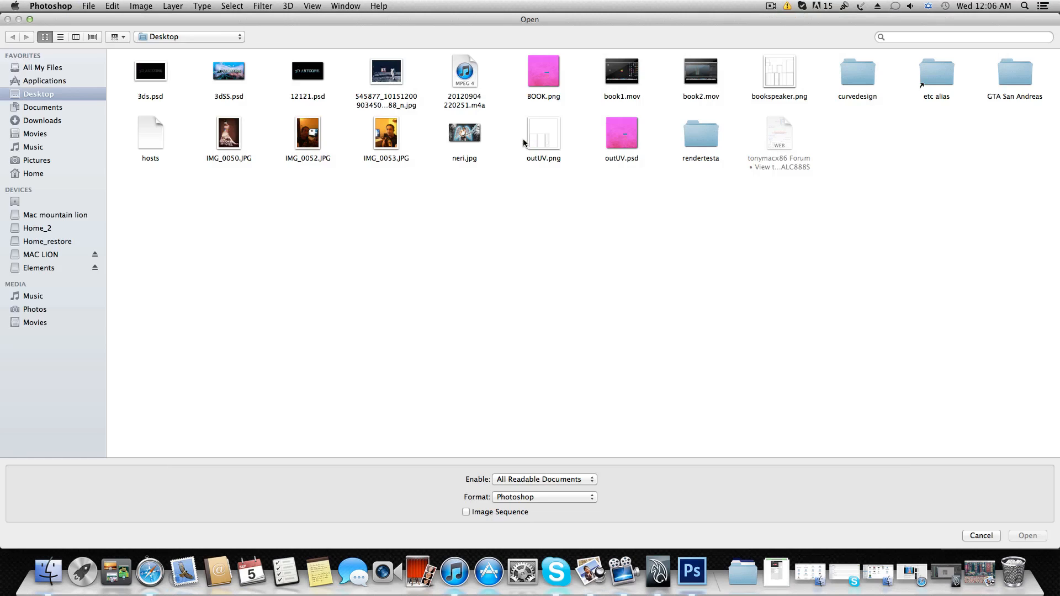
pyautogui.click(35, 117)
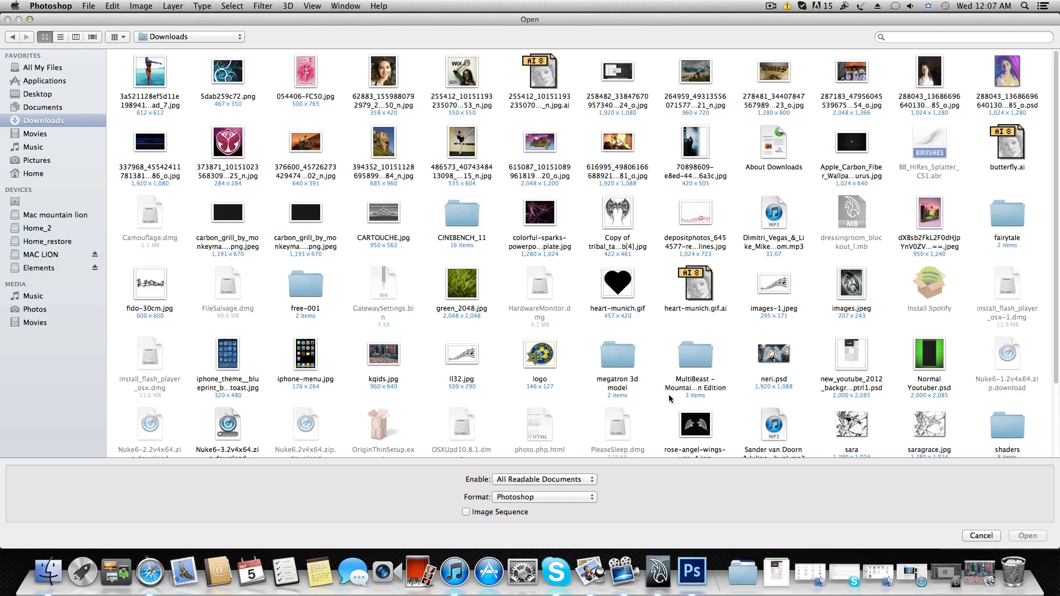
pyautogui.scroll(-3, 573, 390)
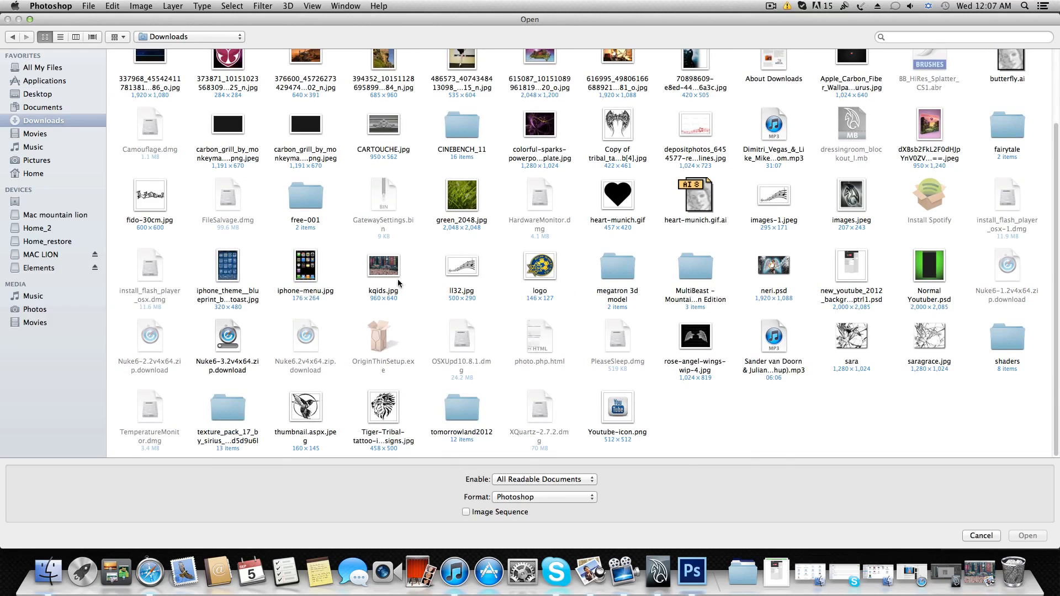
pyautogui.doubleClick(224, 418)
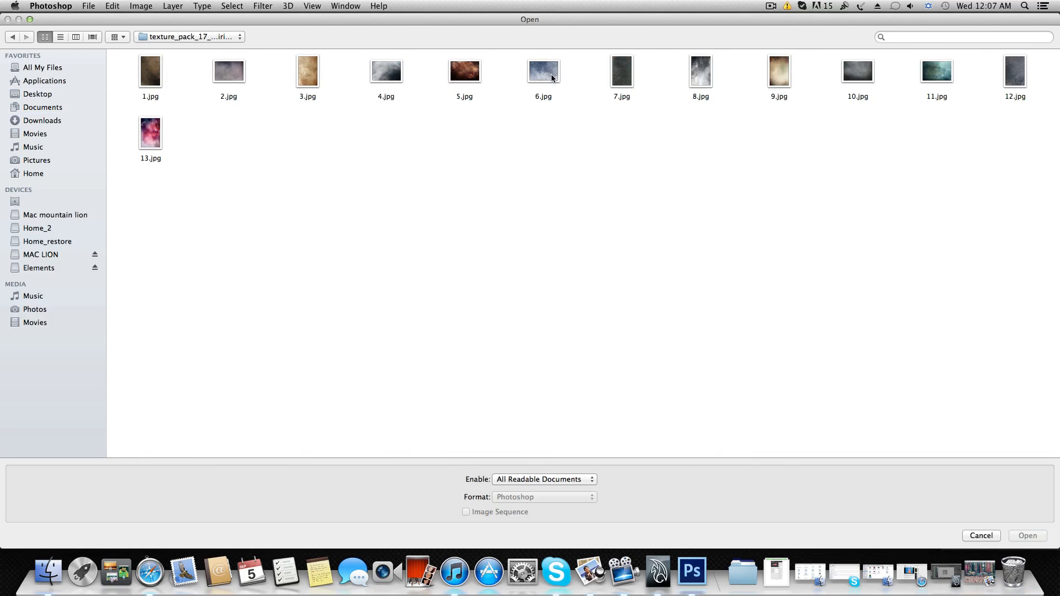
# - Preview the textures 8.jpg, 3.jpg, 1.jpg and 12.jpg at large size and close each preview
pyautogui.click(694, 74)
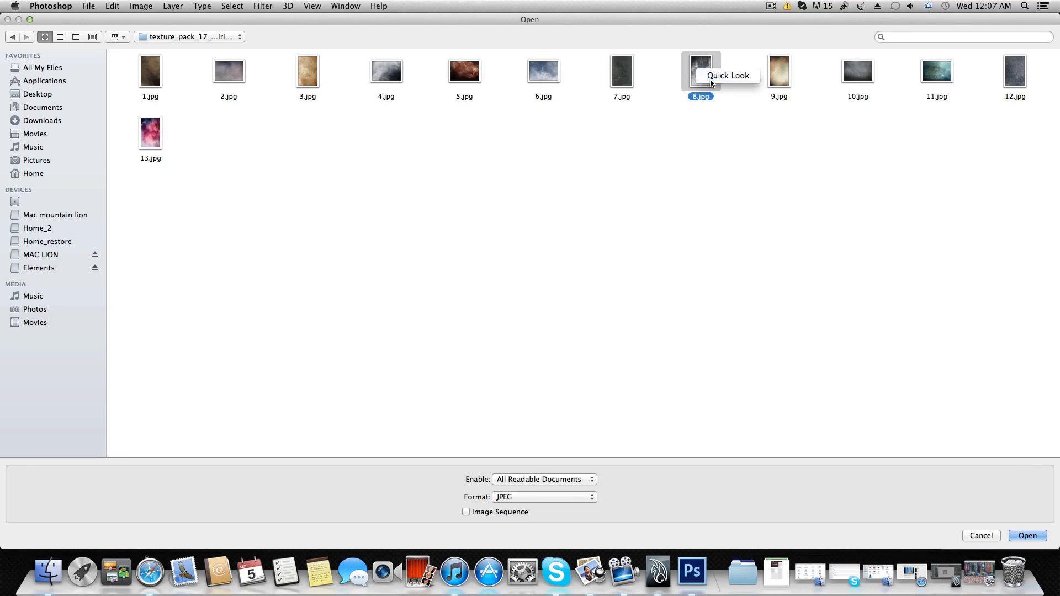
pyautogui.press('space')
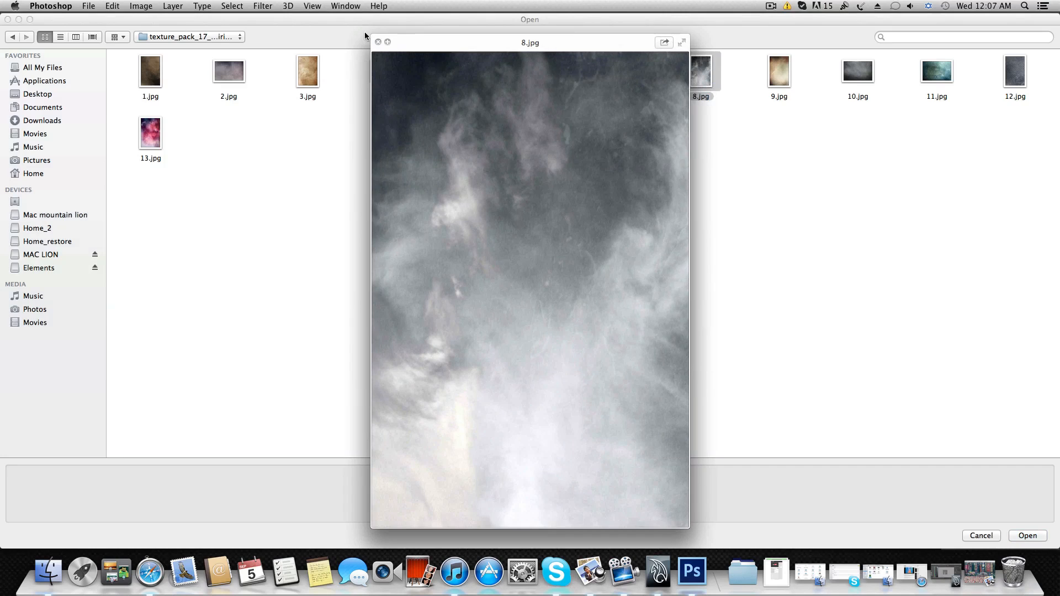
pyautogui.click(379, 42)
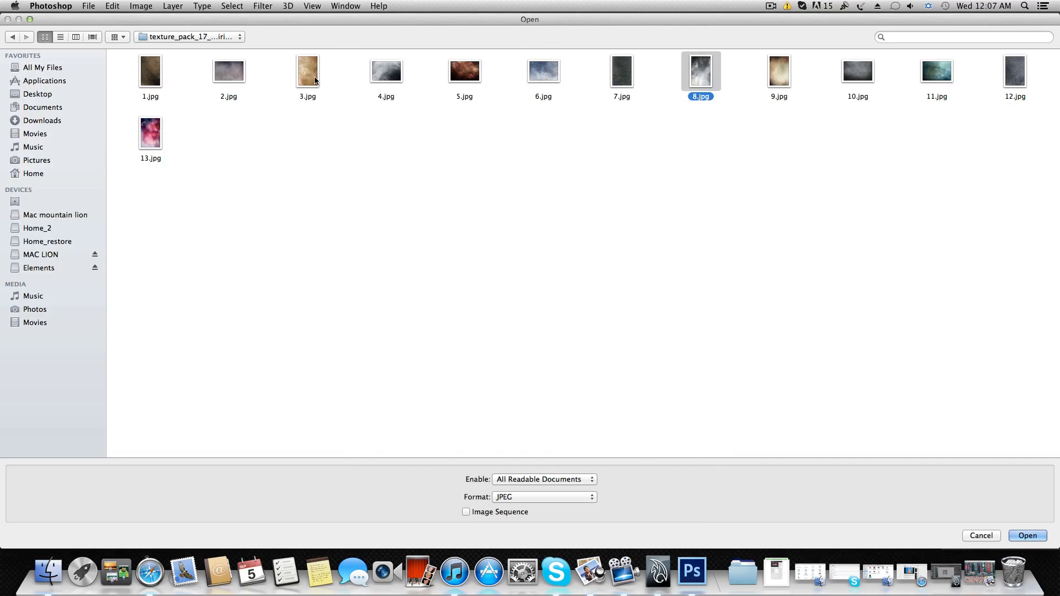
pyautogui.rightClick(317, 81)
pyautogui.click(321, 83)
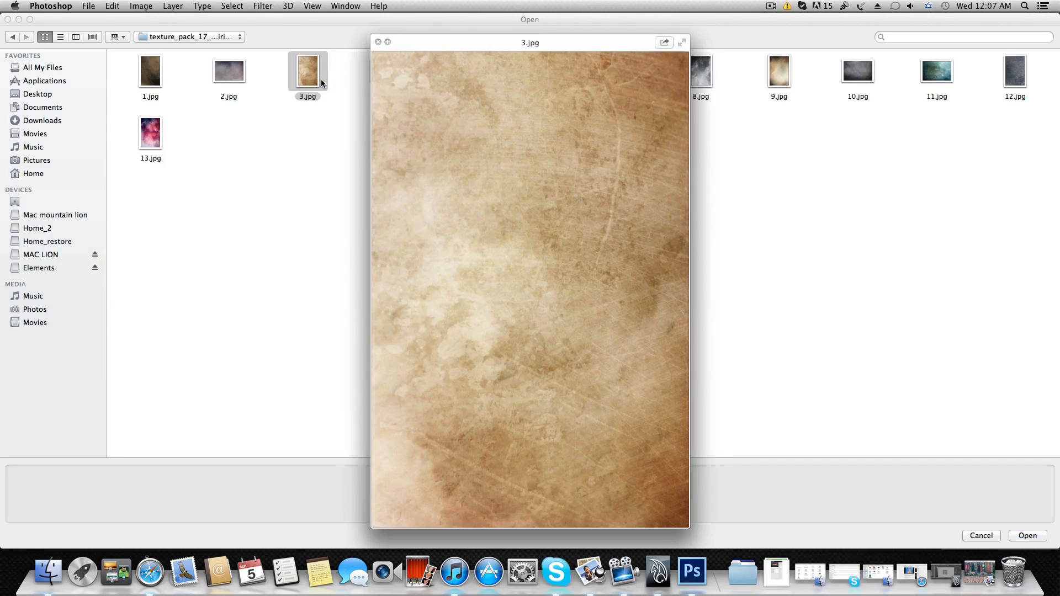
pyautogui.click(379, 42)
pyautogui.rightClick(152, 76)
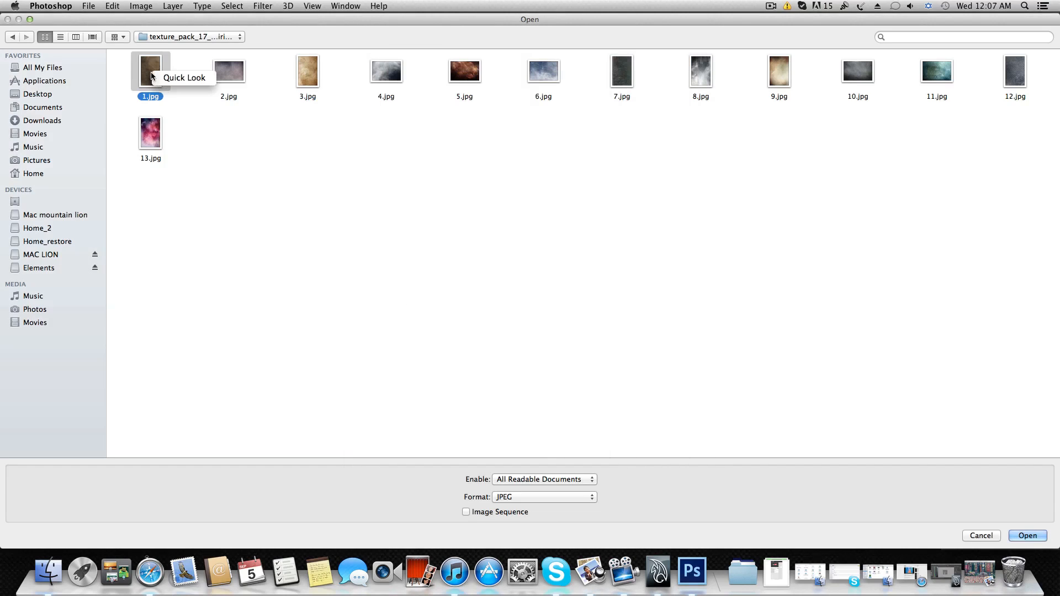
pyautogui.click(164, 79)
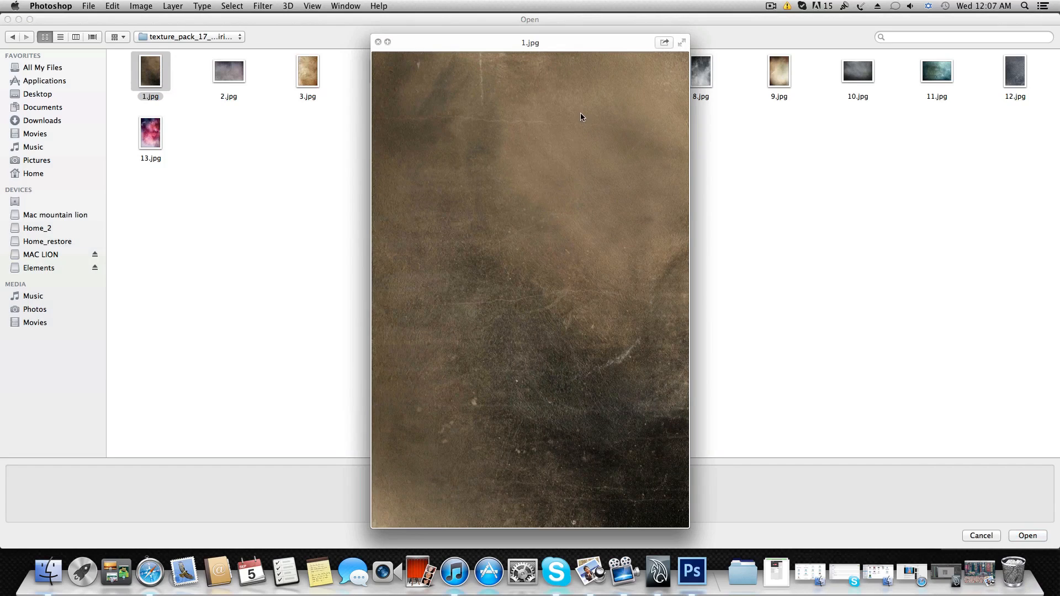
pyautogui.click(379, 42)
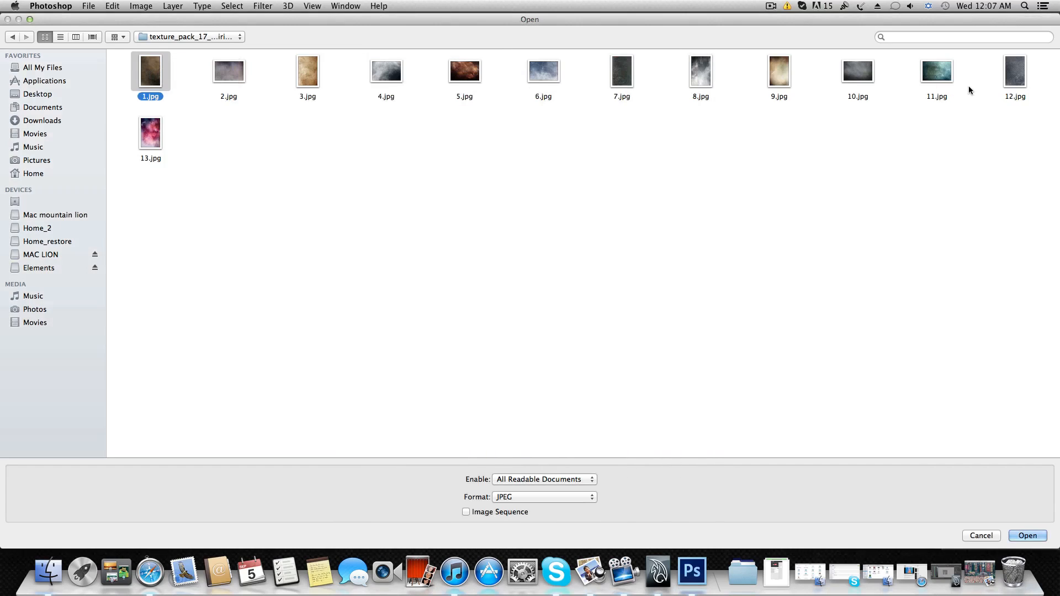
pyautogui.rightClick(1016, 84)
pyautogui.click(1016, 85)
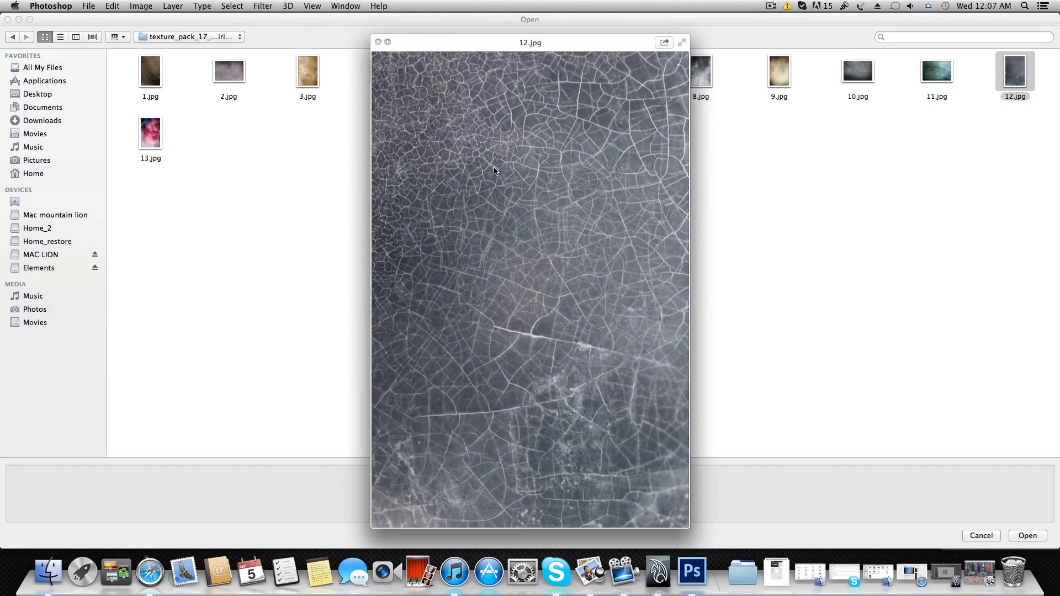
pyautogui.click(379, 42)
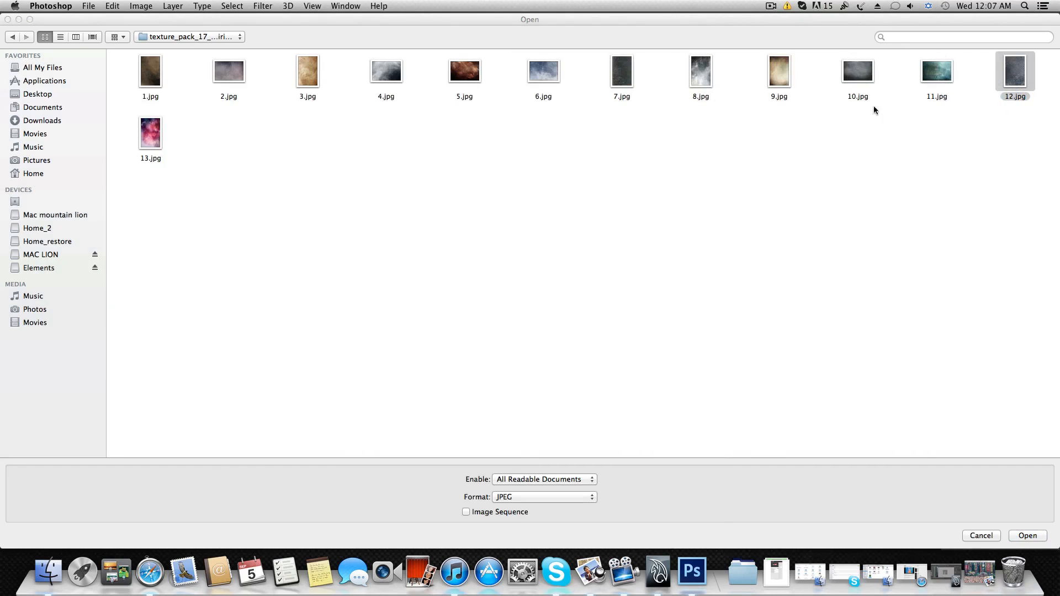
# - Preview the texture 11.jpg at large size and close the preview
pyautogui.rightClick(937, 78)
pyautogui.click(965, 82)
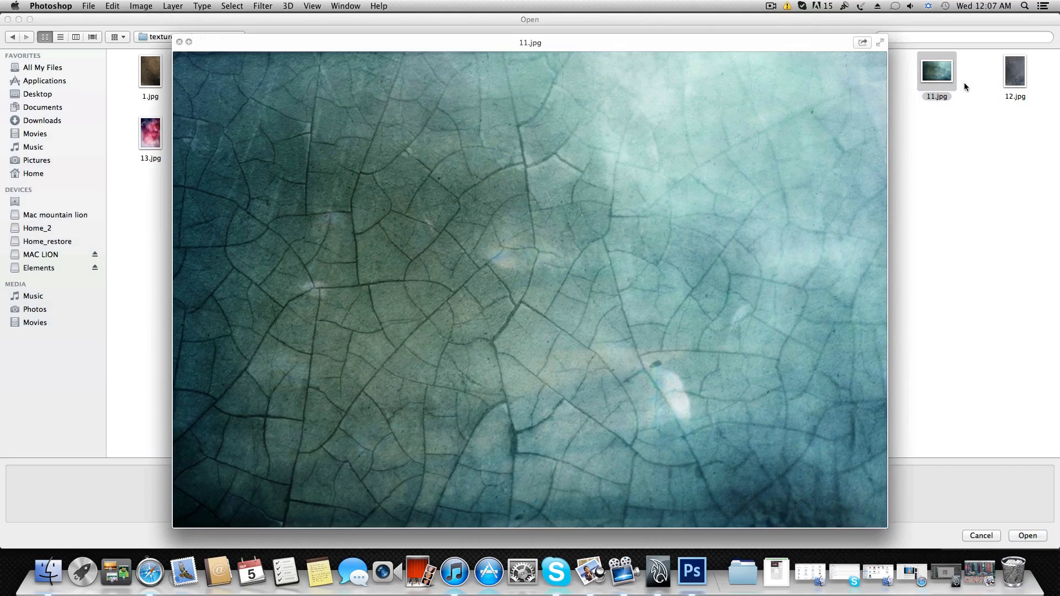
pyautogui.click(179, 42)
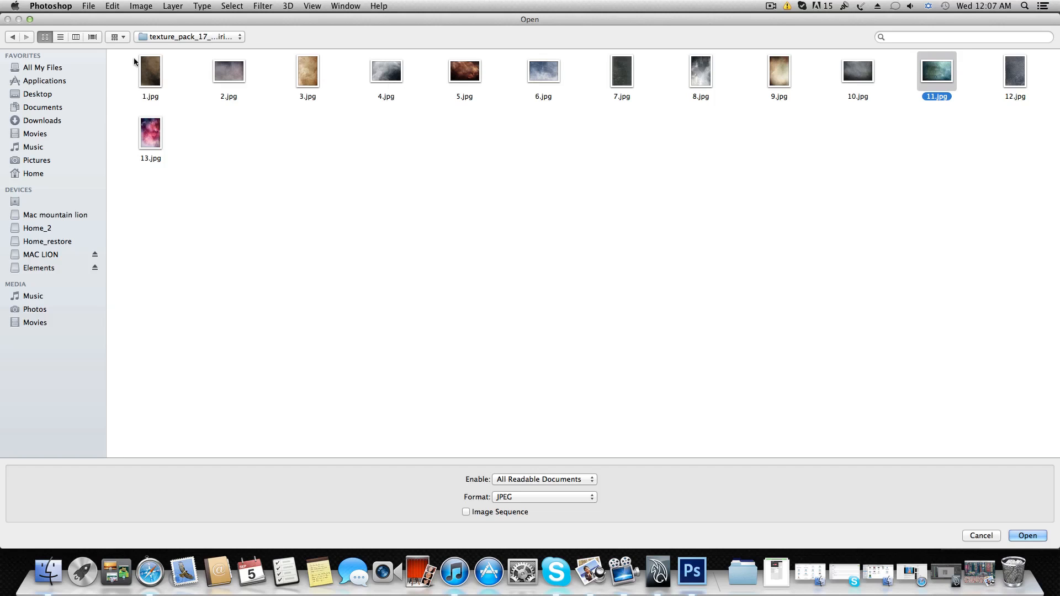
# - Open the brown grunge texture 1.jpg and copy its entire canvas
pyautogui.click(148, 70)
pyautogui.click(1029, 535)
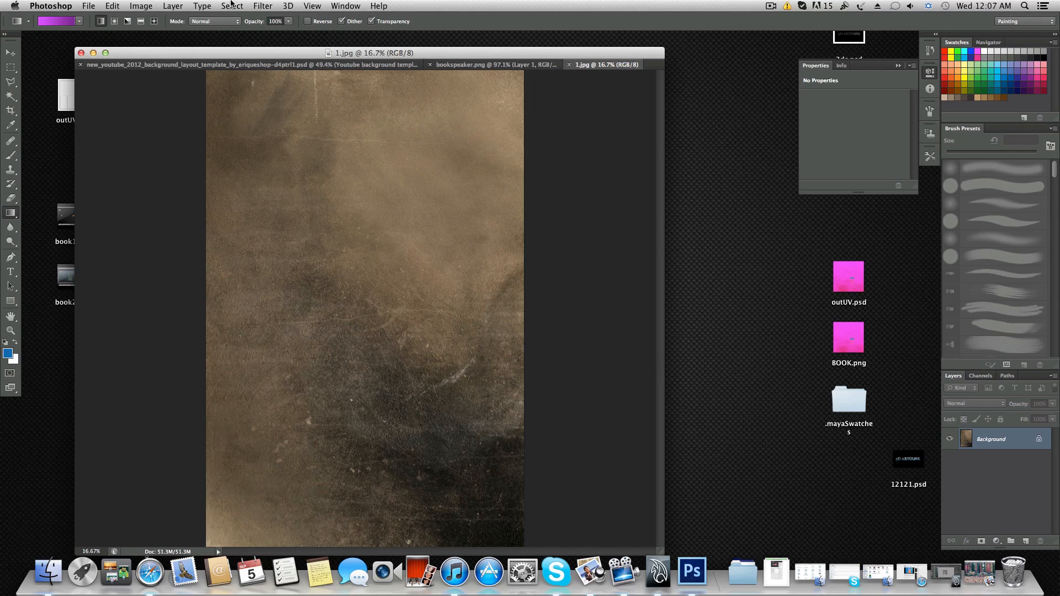
pyautogui.click(231, 6)
pyautogui.click(240, 22)
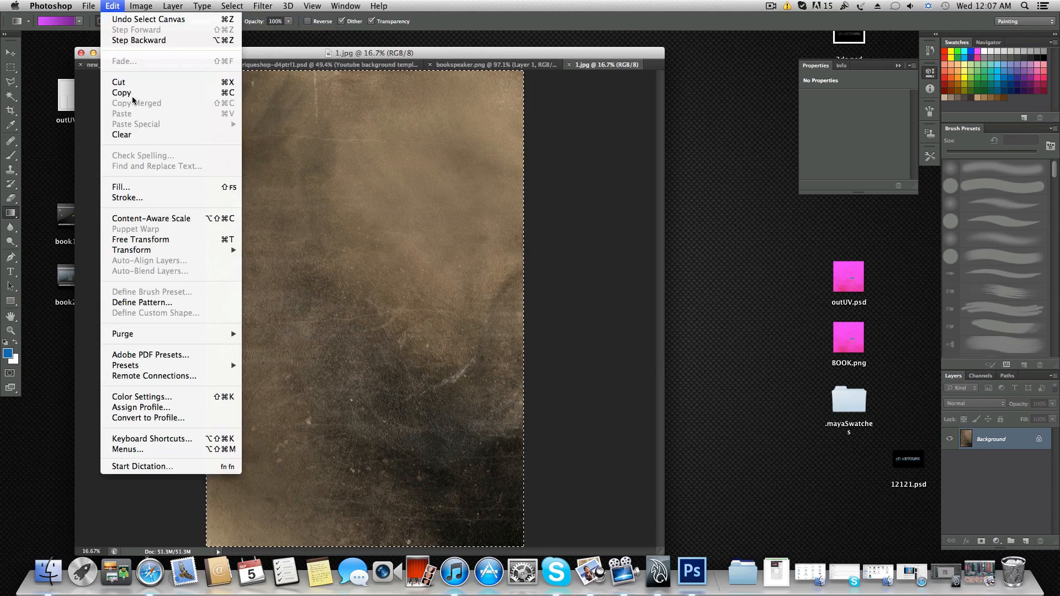
pyautogui.click(132, 93)
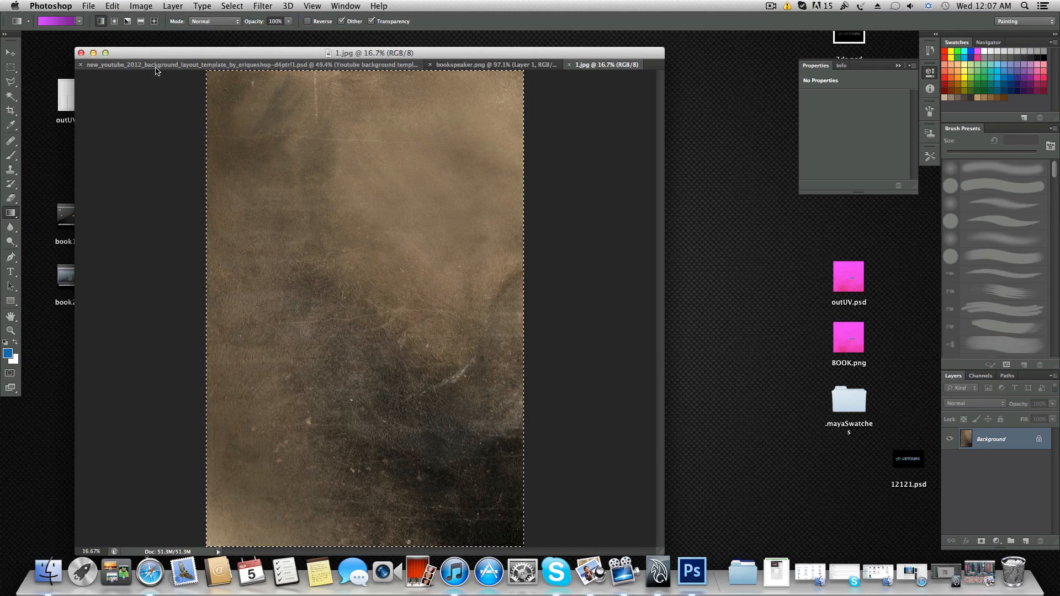
# - Close the YouTube background template document and paste the copied texture into bookspeaker.png as a layer above Layer 1
pyautogui.click(156, 66)
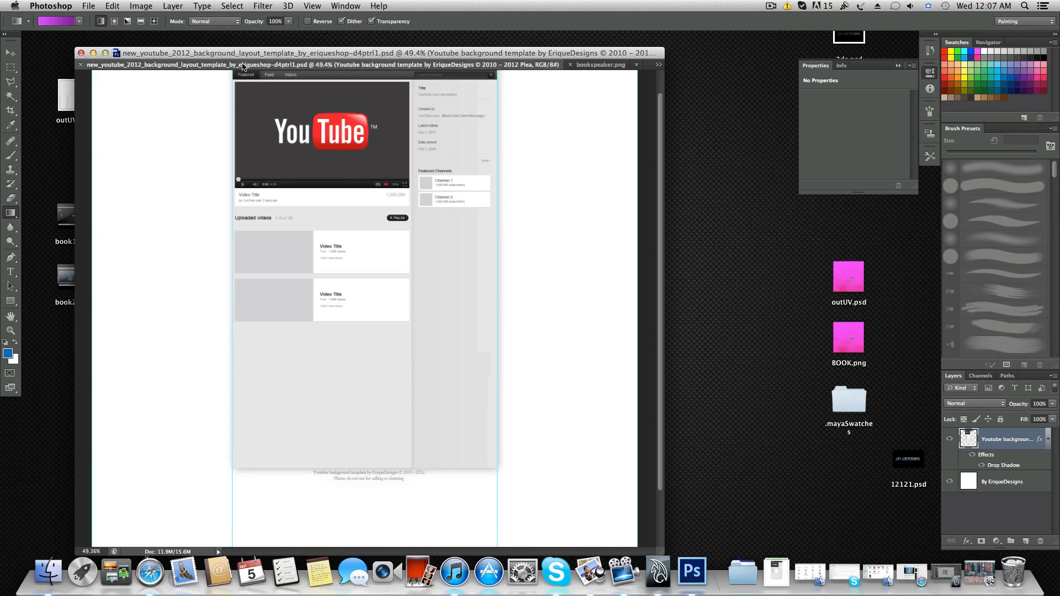
pyautogui.click(81, 65)
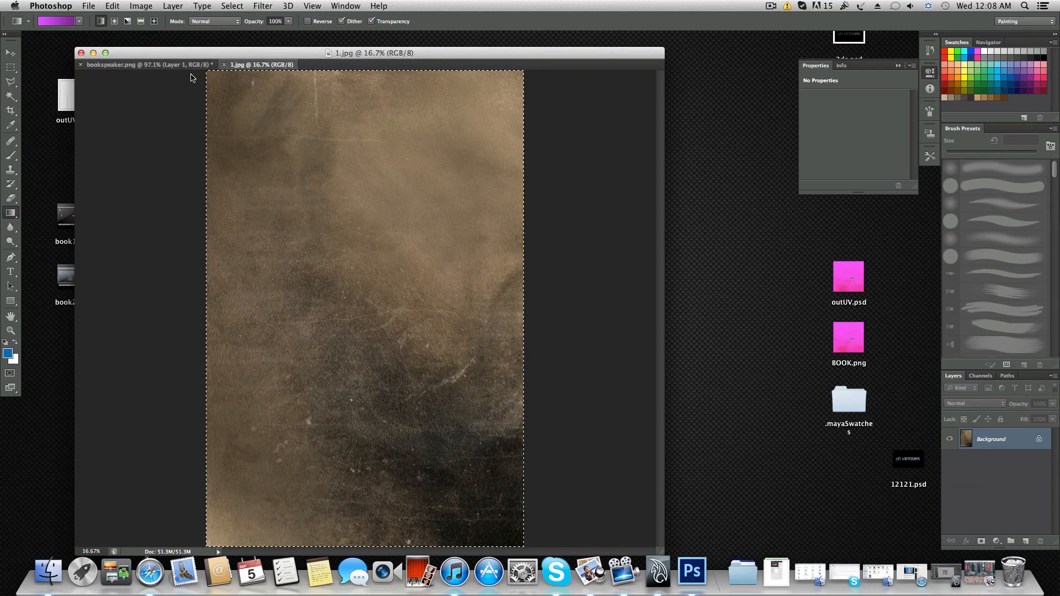
pyautogui.click(119, 65)
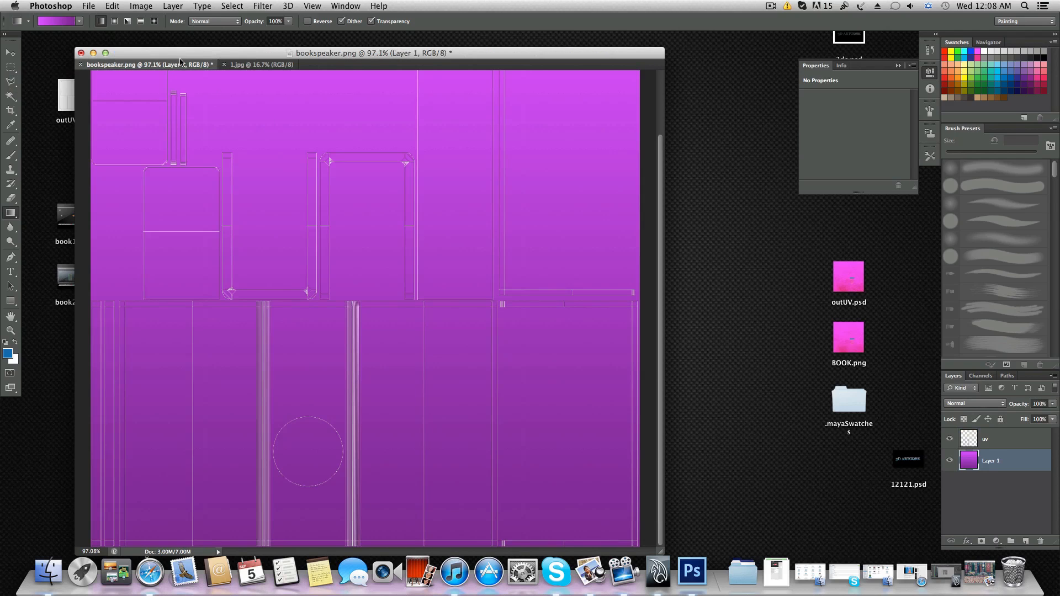
pyautogui.click(119, 7)
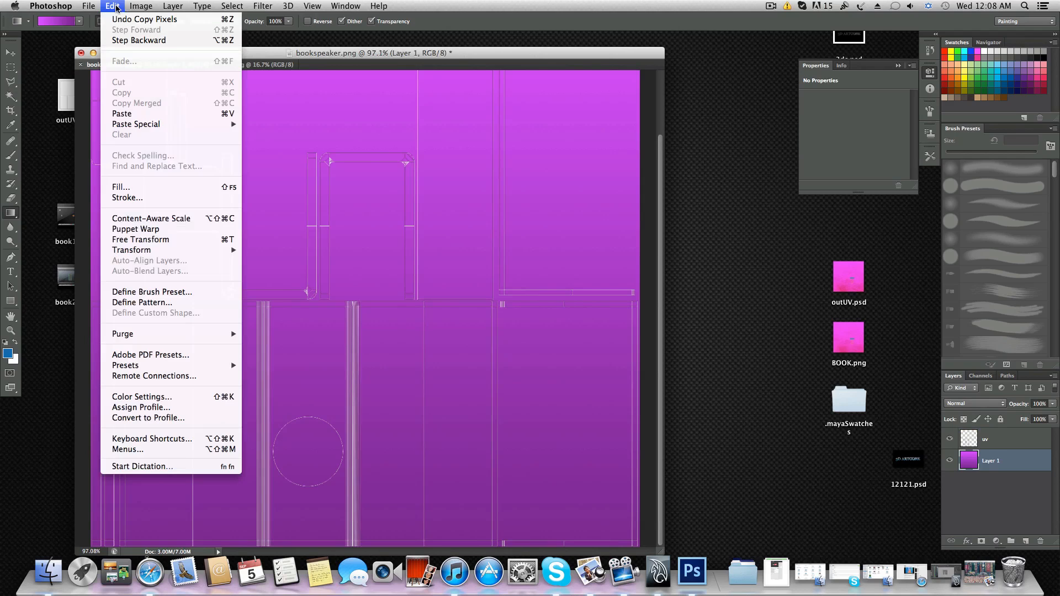
pyautogui.click(144, 114)
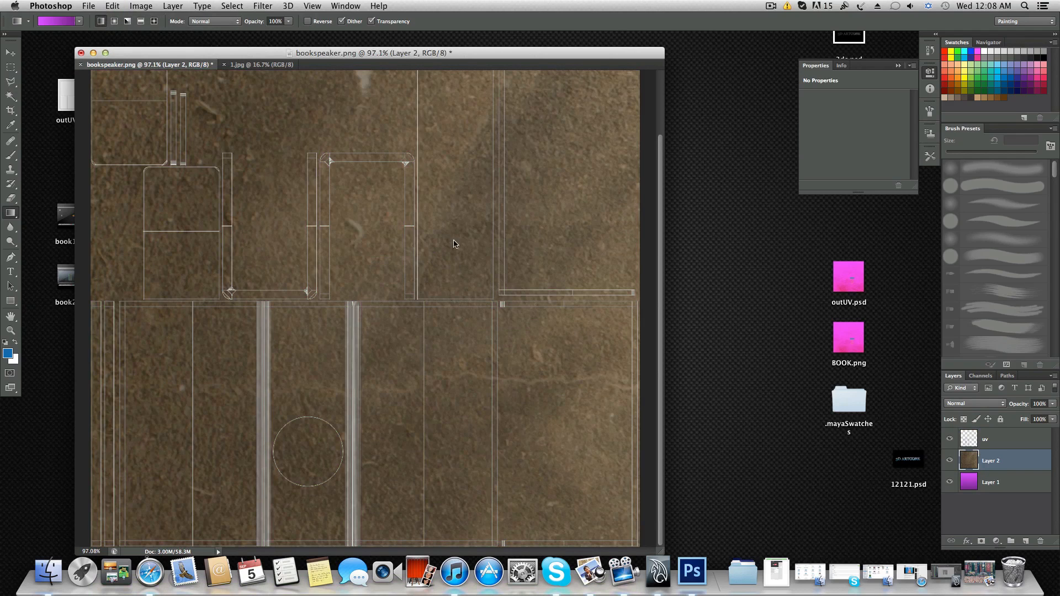
# - Free-transform the pasted grunge layer to 29.63% width and 19.75% height so it fits the square UV canvas
pyautogui.keyDown('alt'); pyautogui.scroll(-5, 454, 244); pyautogui.keyUp('alt')
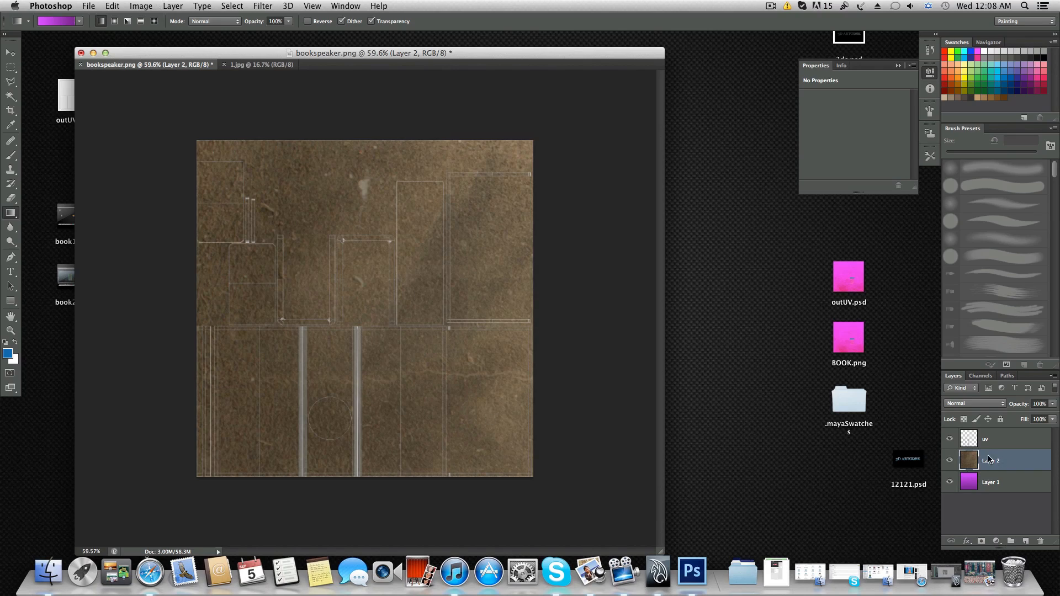
pyautogui.click(121, 6)
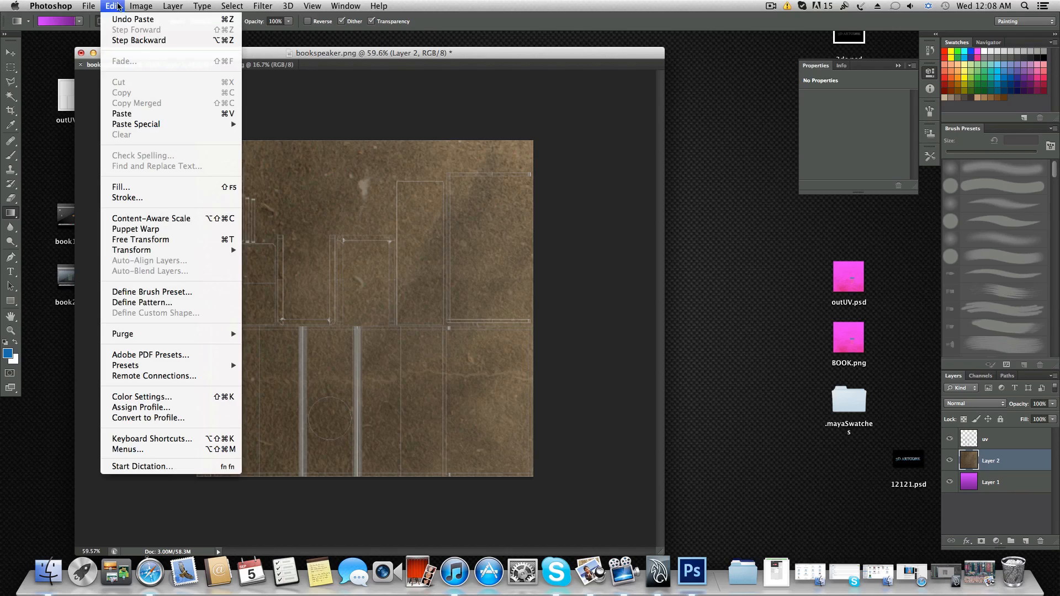
pyautogui.click(129, 237)
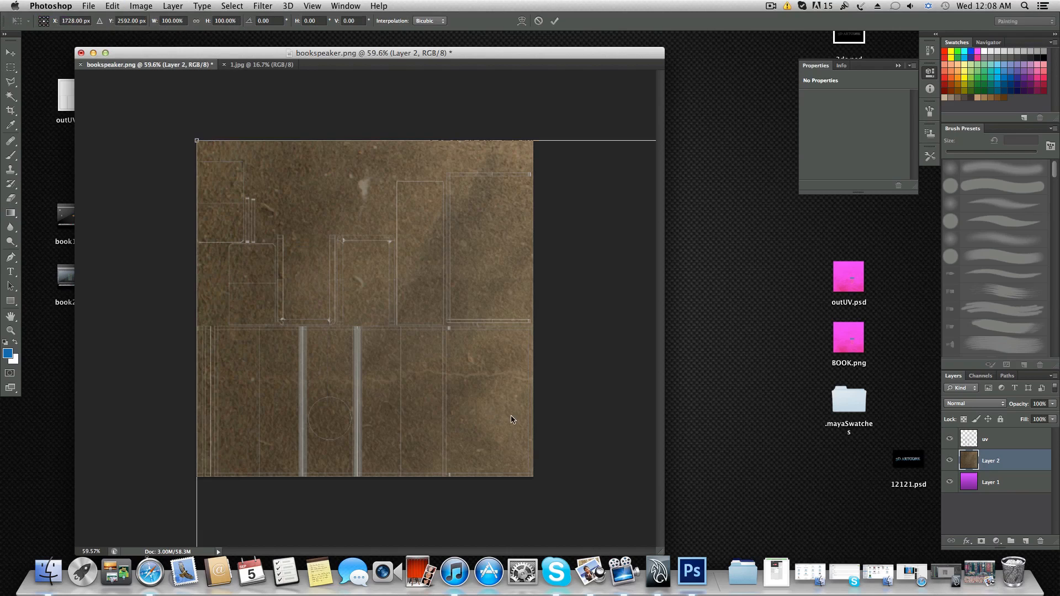
pyautogui.keyDown('alt'); pyautogui.scroll(-6, 511, 419); pyautogui.keyUp('alt')
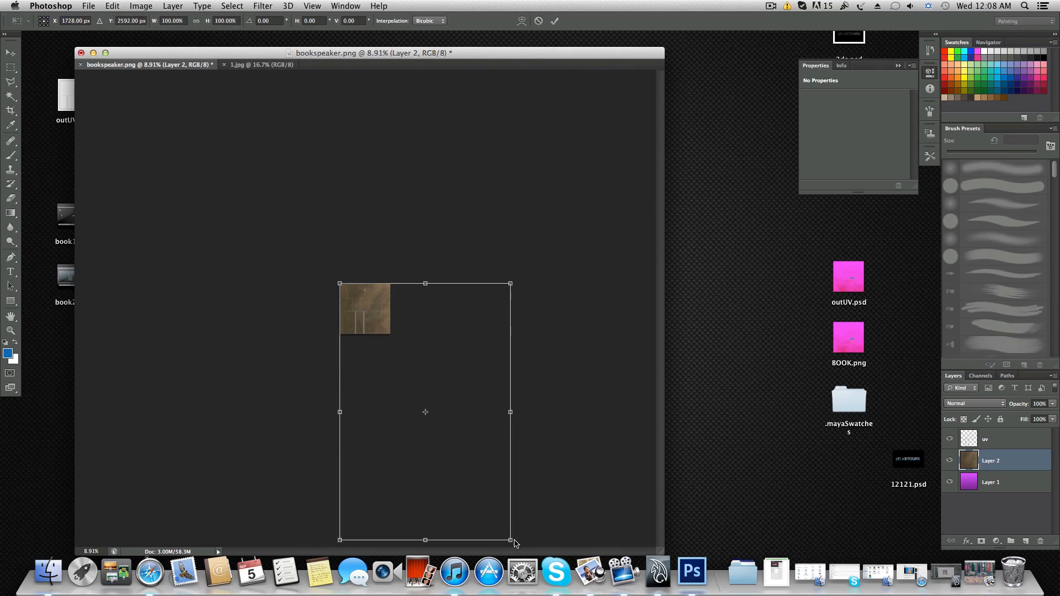
pyautogui.moveTo(511, 536); pyautogui.dragTo(398, 338)
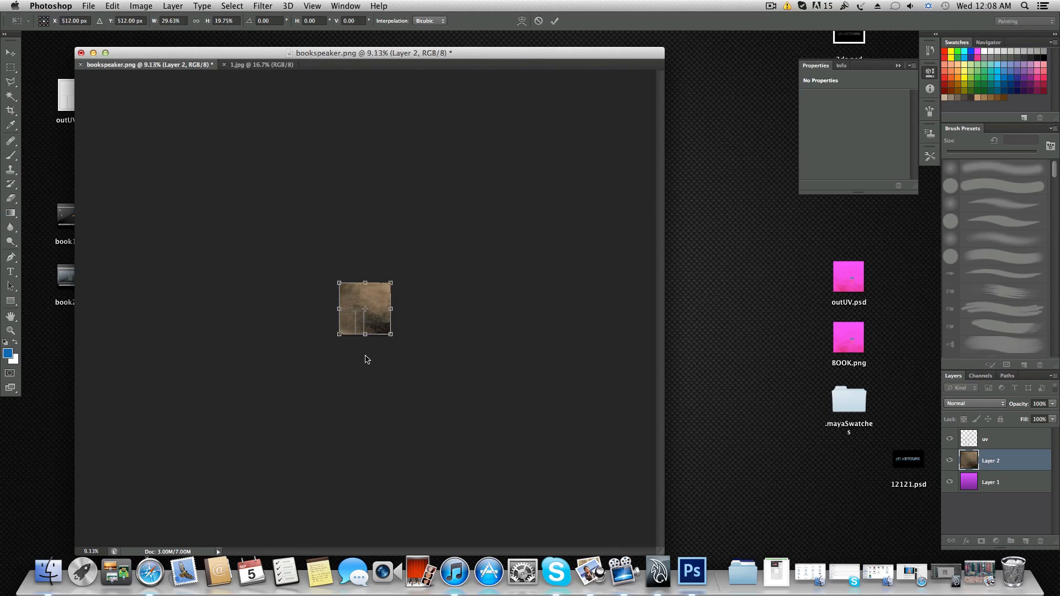
# - Rotate the brown grunge texture on Layer 2 about 90 degrees counterclockwise and apply the transformation
pyautogui.keyDown('alt'); pyautogui.scroll(5, 367, 360); pyautogui.keyUp('alt')
pyautogui.keyDown('alt'); pyautogui.scroll(3, 365, 363); pyautogui.keyUp('alt')
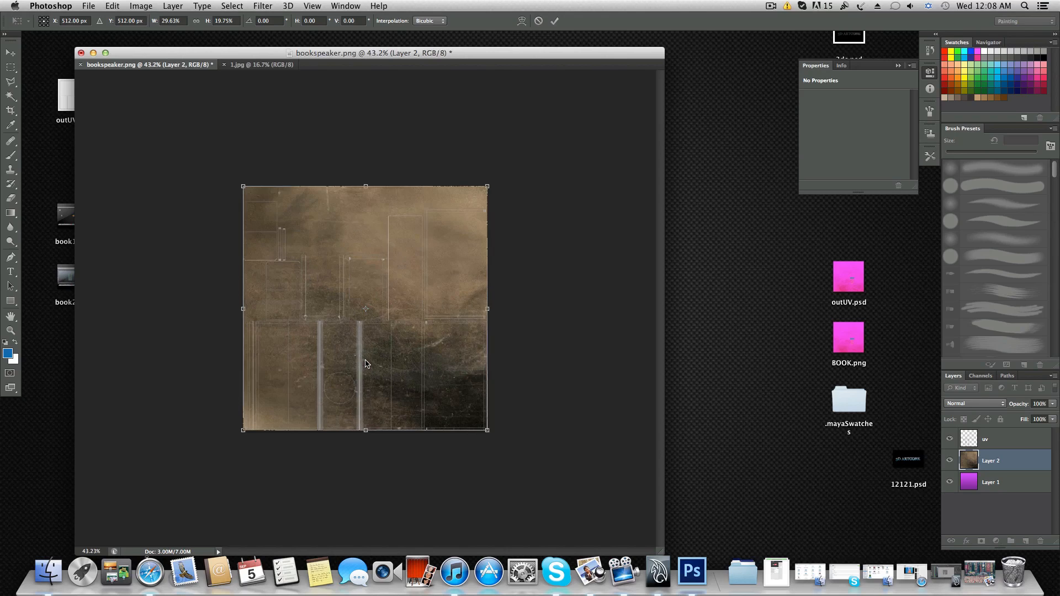
pyautogui.keyDown('alt'); pyautogui.scroll(-1, 365, 364); pyautogui.keyUp('alt')
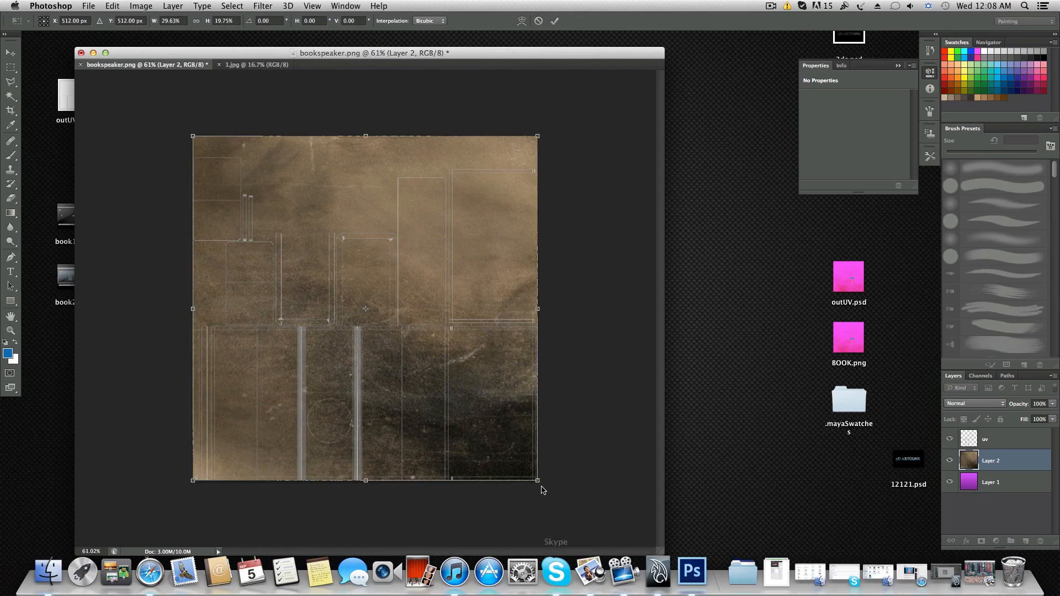
pyautogui.moveTo(557, 469); pyautogui.dragTo(495, 184)
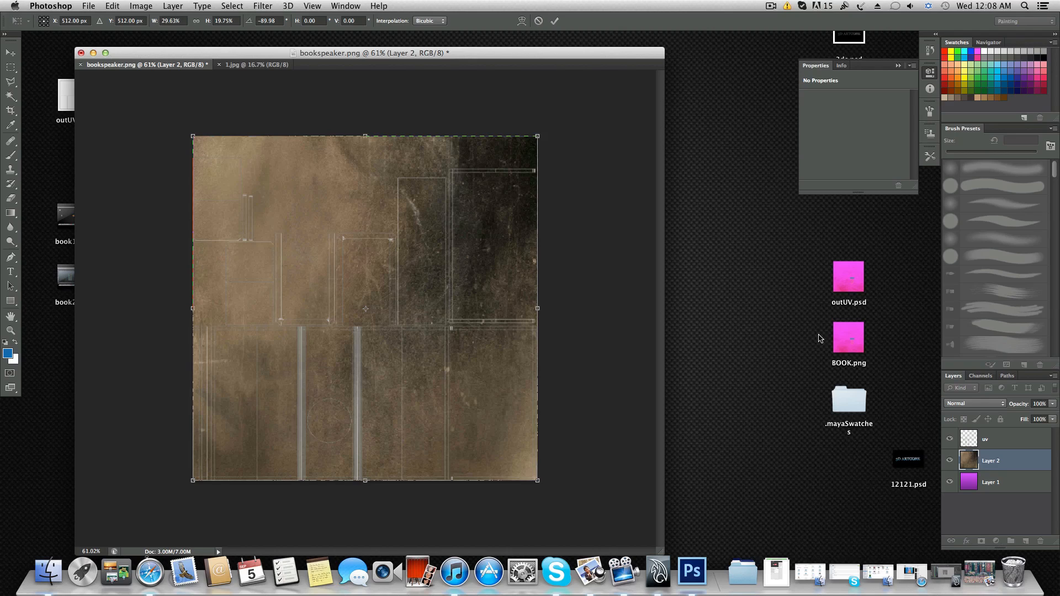
pyautogui.click(556, 21)
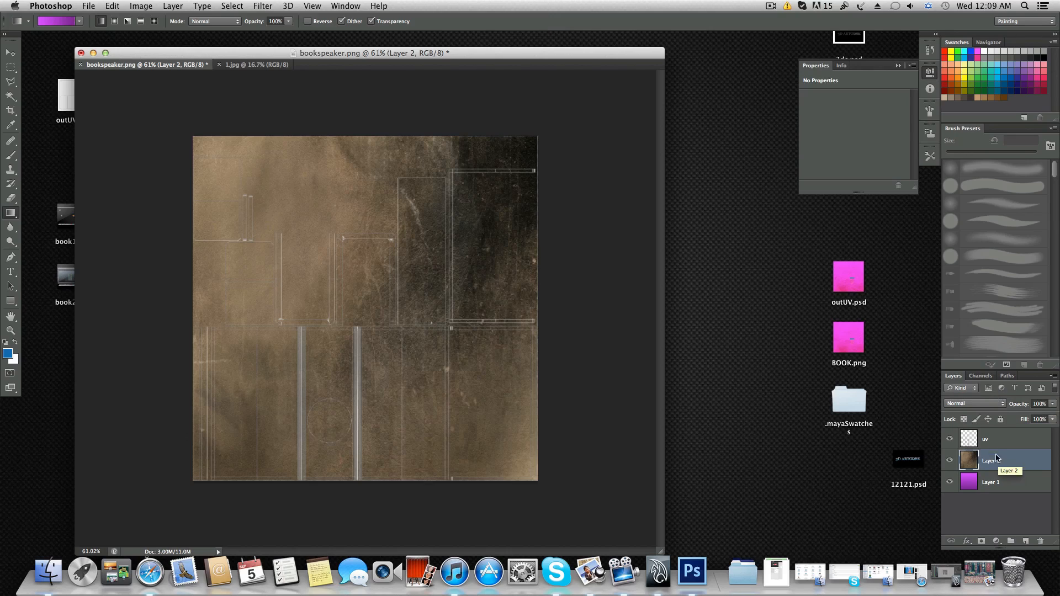
# - Set Layer 2's blend mode to Overlay and inspect the texture blended over the purple gradient
pyautogui.click(961, 405)
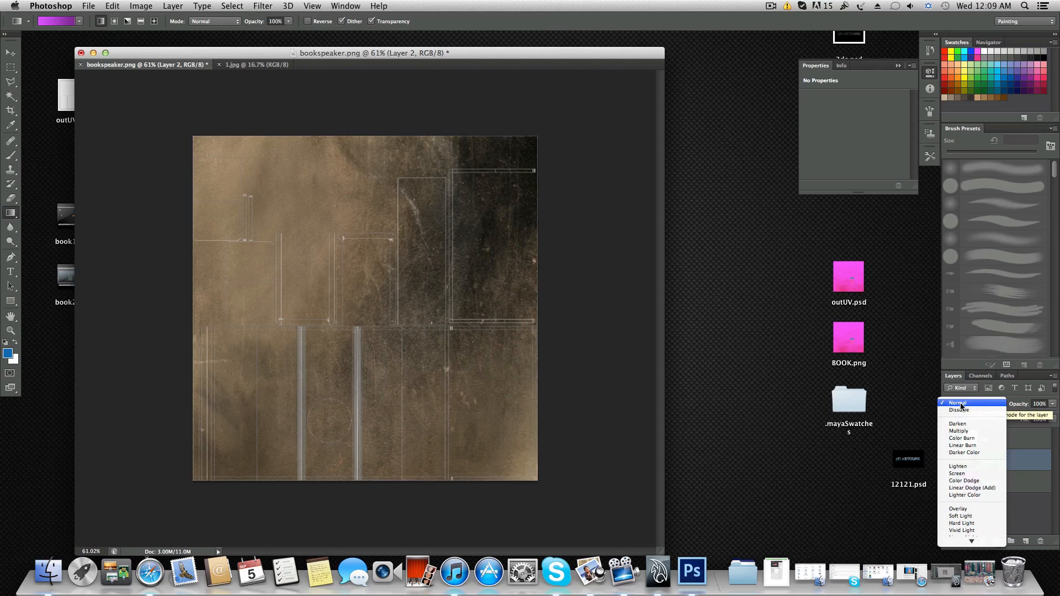
pyautogui.click(965, 509)
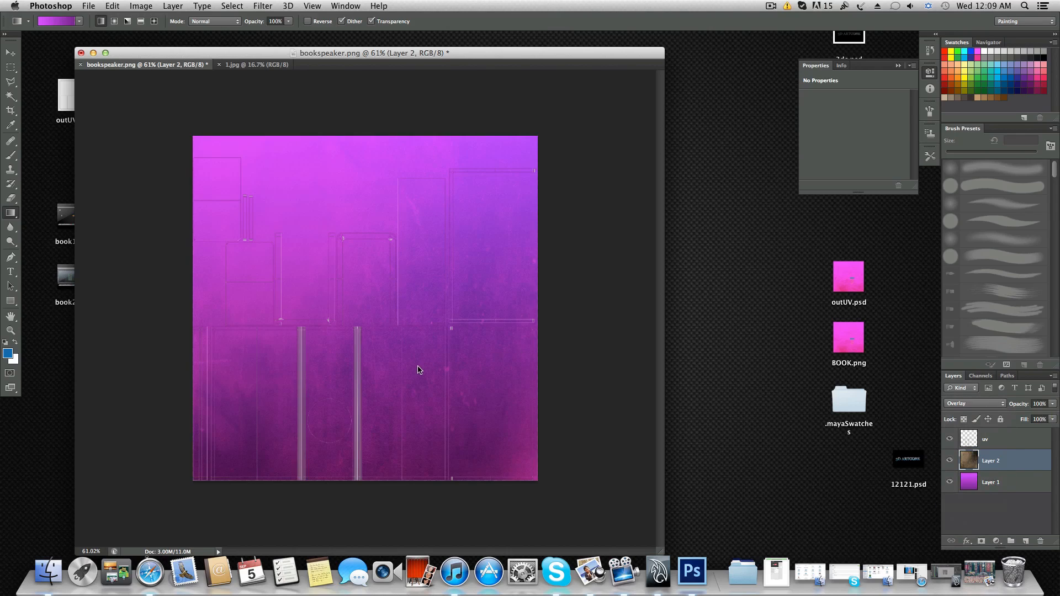
pyautogui.keyDown('alt'); pyautogui.scroll(7, 418, 370); pyautogui.keyUp('alt')
pyautogui.keyDown('alt'); pyautogui.scroll(-5, 418, 370); pyautogui.keyUp('alt')
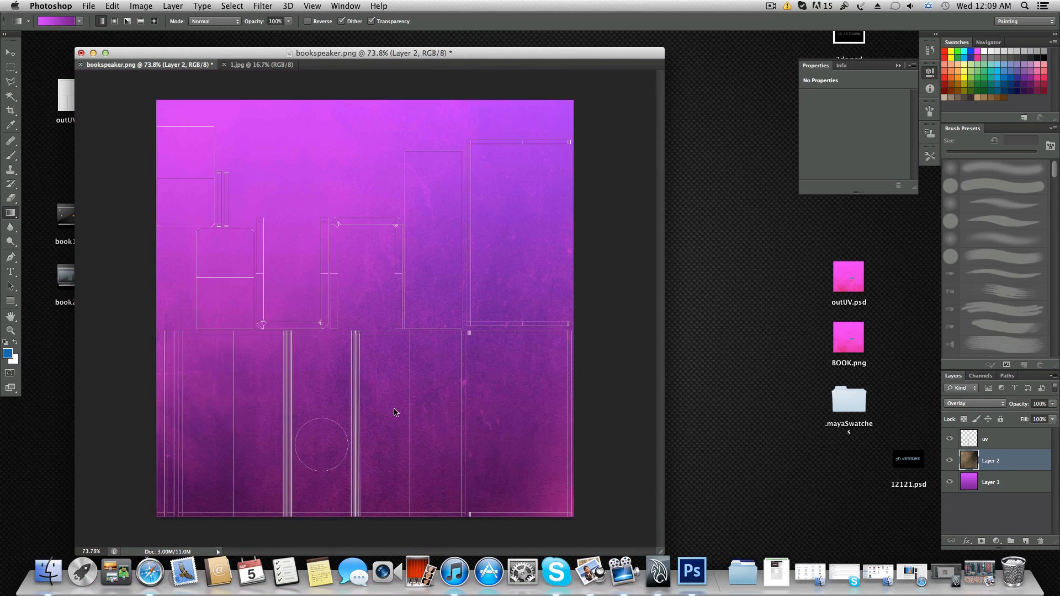
pyautogui.keyDown('alt'); pyautogui.scroll(1, 393, 412); pyautogui.keyUp('alt')
pyautogui.keyDown('alt'); pyautogui.scroll(-2, 394, 412); pyautogui.keyUp('alt')
pyautogui.keyDown('alt'); pyautogui.scroll(1, 393, 412); pyautogui.keyUp('alt')
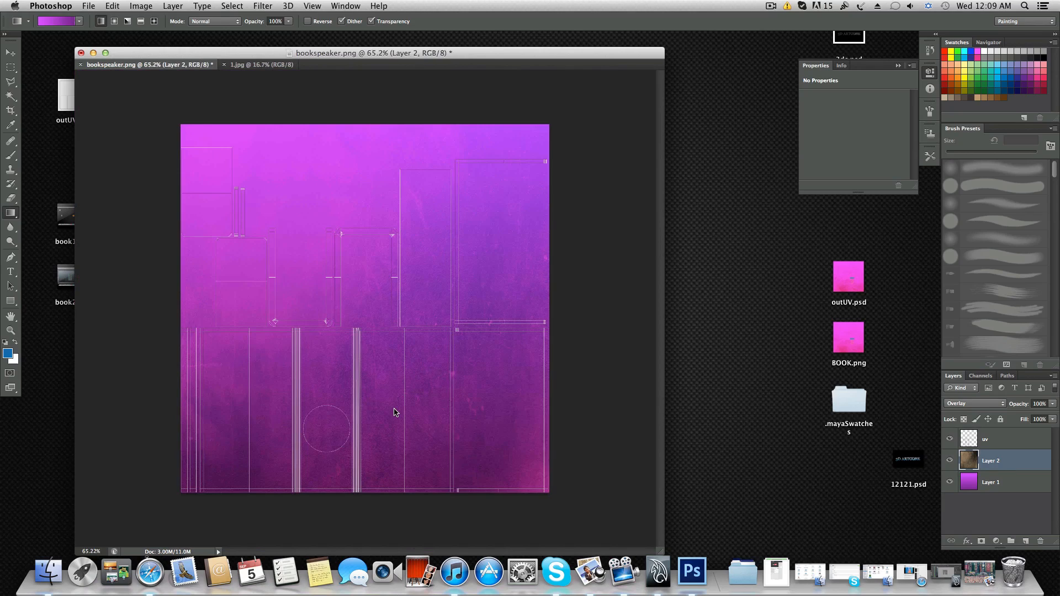
pyautogui.keyDown('alt'); pyautogui.scroll(1, 394, 412); pyautogui.keyUp('alt')
pyautogui.keyDown('alt'); pyautogui.scroll(-1, 393, 412); pyautogui.keyUp('alt')
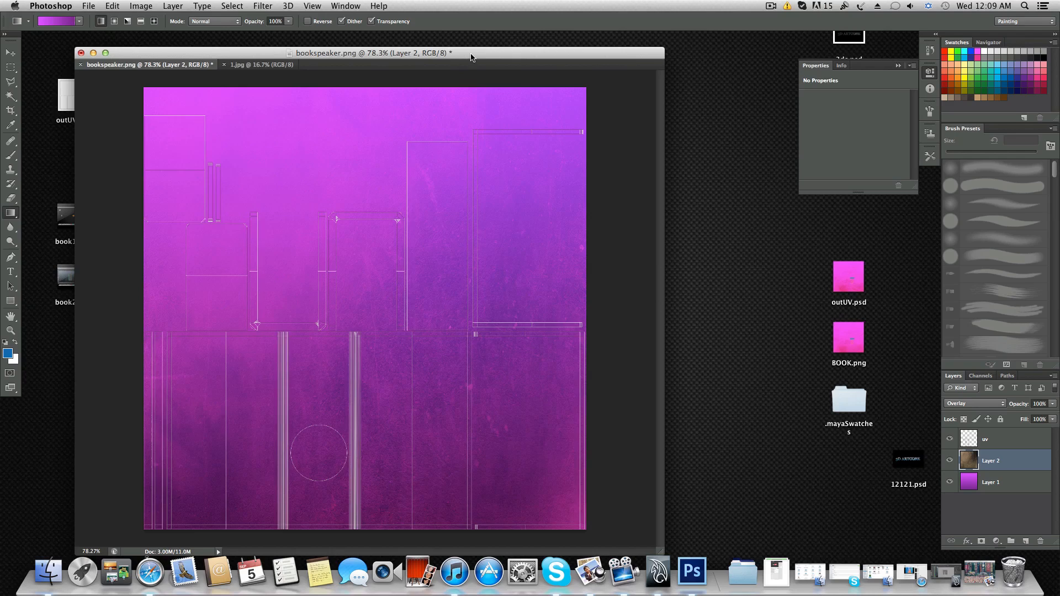
# - Move the document window clear of the desktop files and lower Layer 1's opacity to 90%
pyautogui.moveTo(471, 56); pyautogui.dragTo(531, 45)
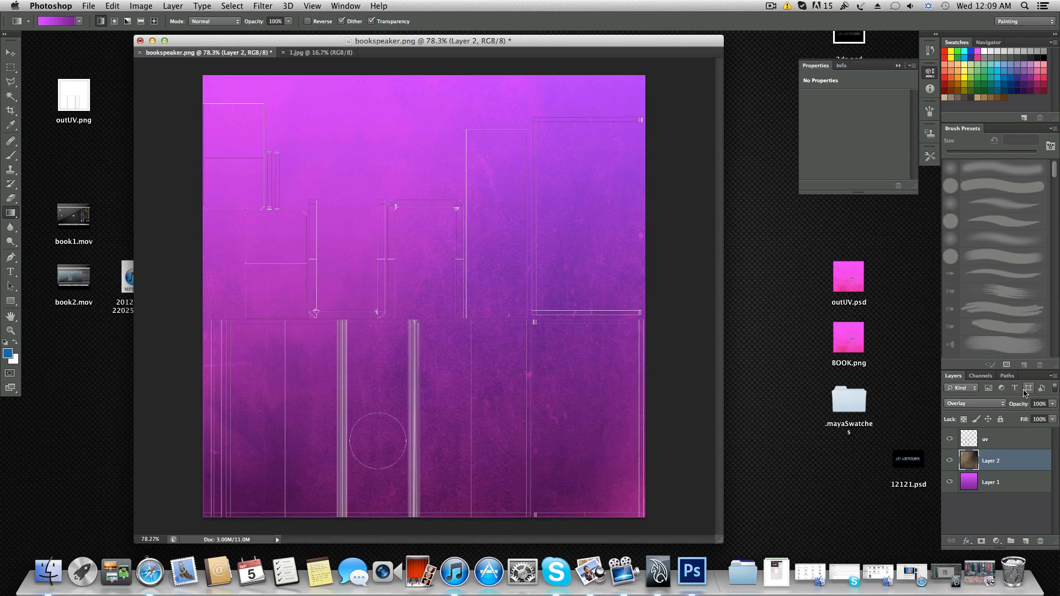
pyautogui.click(987, 488)
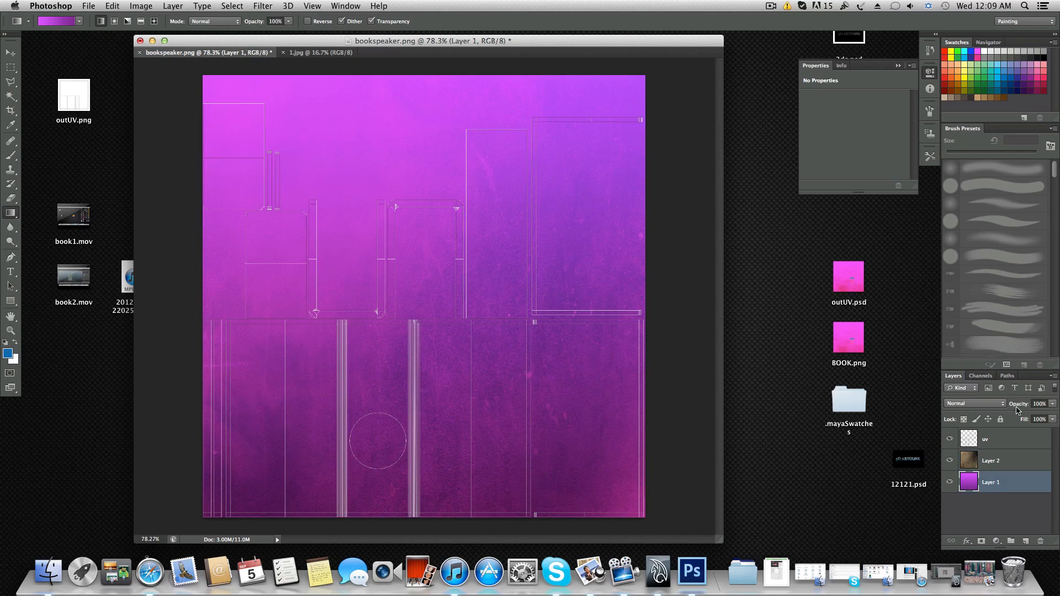
pyautogui.moveTo(1020, 407); pyautogui.dragTo(1019, 408)
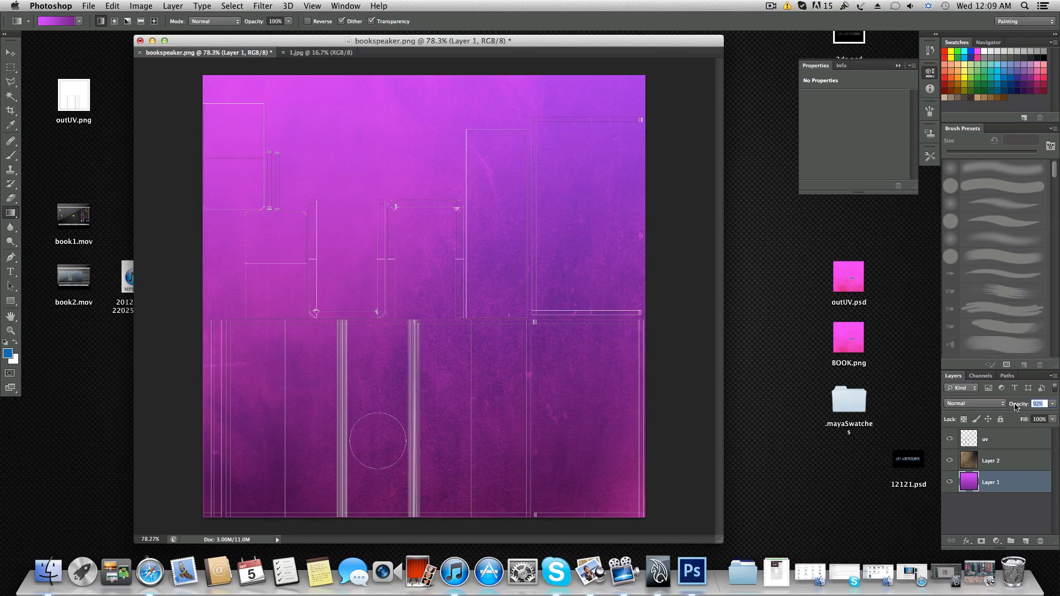
pyautogui.moveTo(1015, 404); pyautogui.dragTo(1015, 404)
pyautogui.moveTo(1023, 407); pyautogui.dragTo(1022, 404)
# - Switch to Safari, dismissing the clipboard export warning and minimizing the bookspeaker.png document window
pyautogui.click(159, 569)
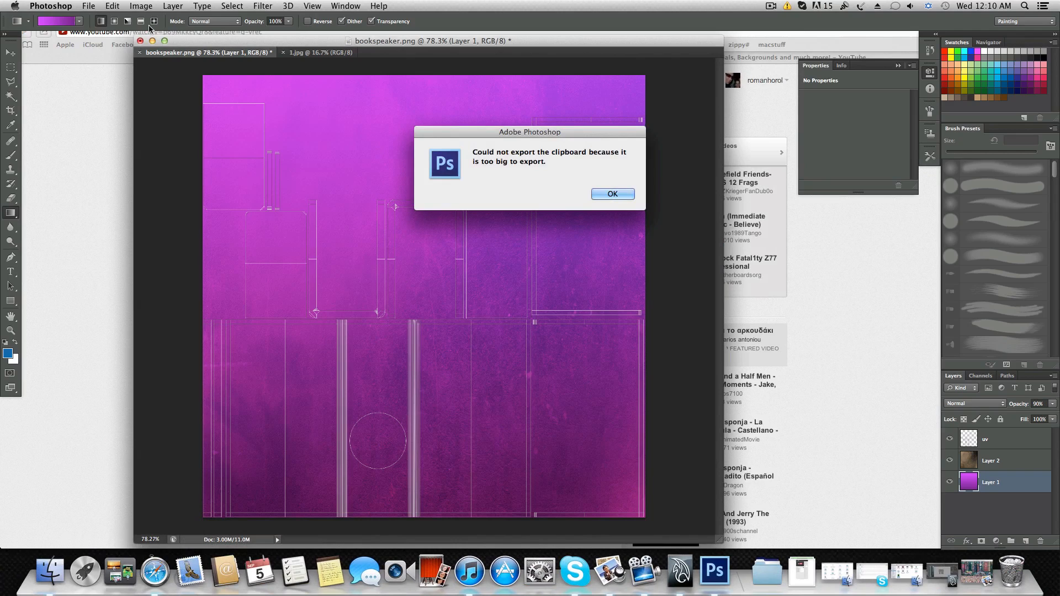
pyautogui.click(609, 195)
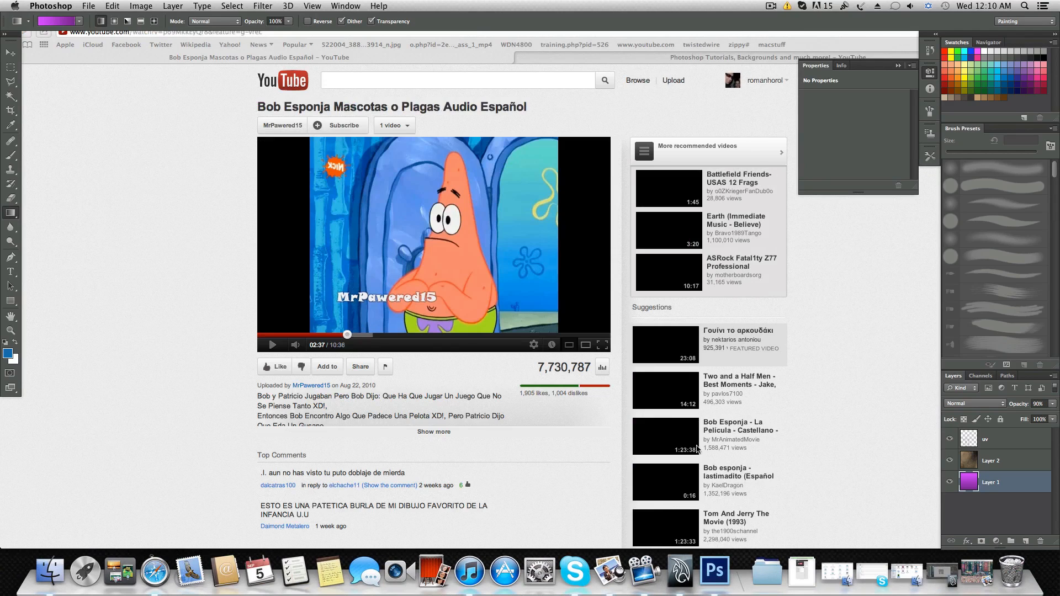
pyautogui.click(716, 572)
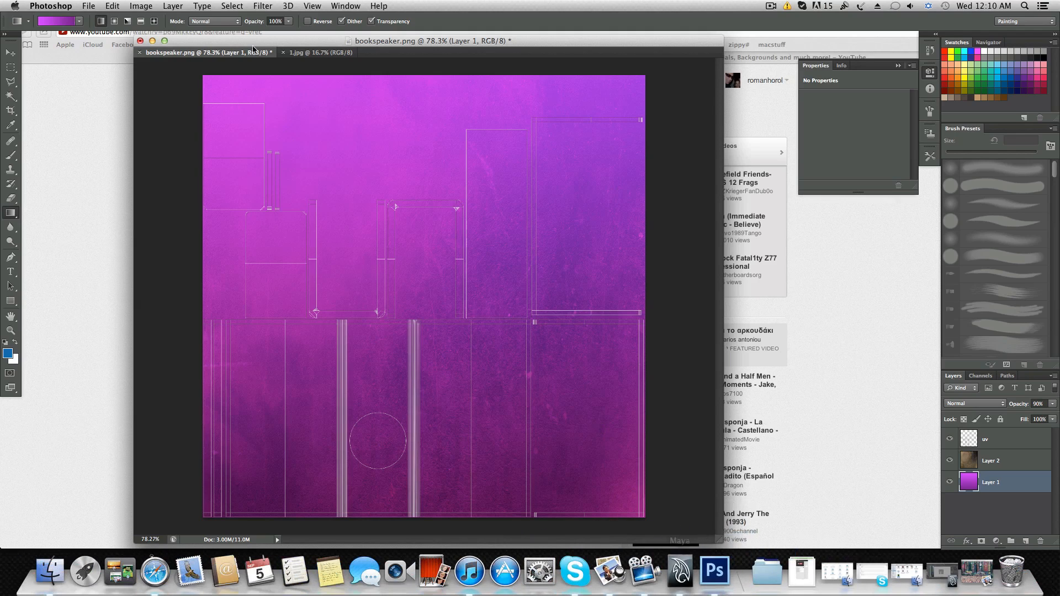
pyautogui.click(152, 40)
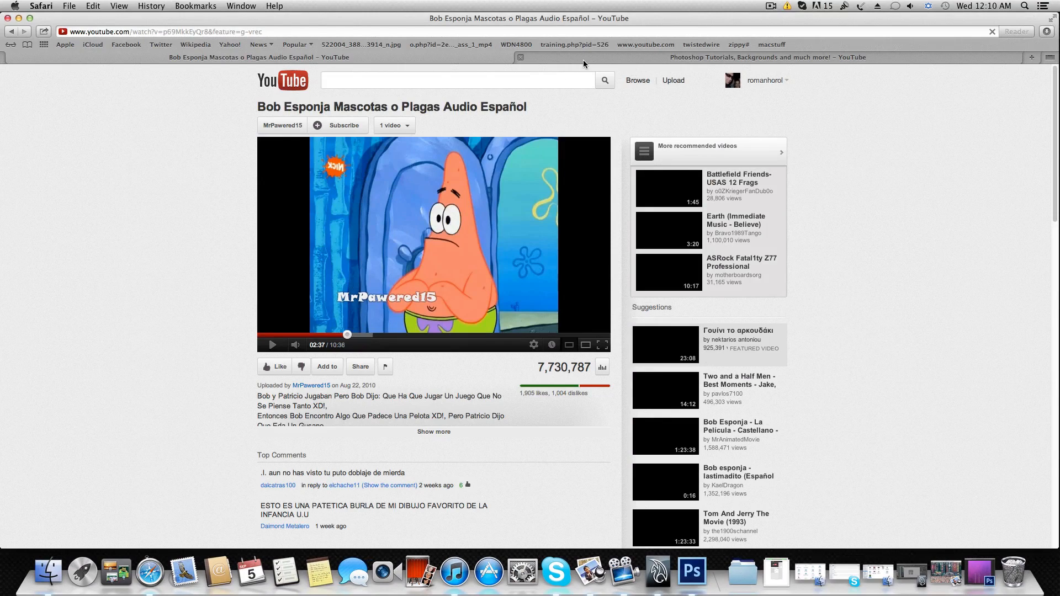
# - Open dafont.com in the browser tab that holds the Photoshop tutorials channel
pyautogui.click(587, 59)
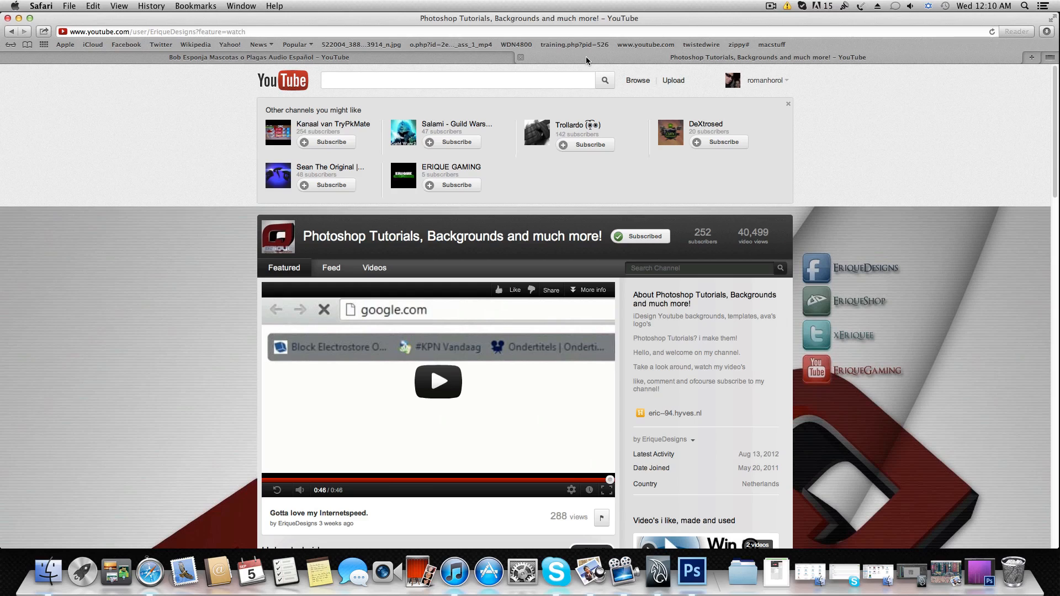
pyautogui.click(381, 83)
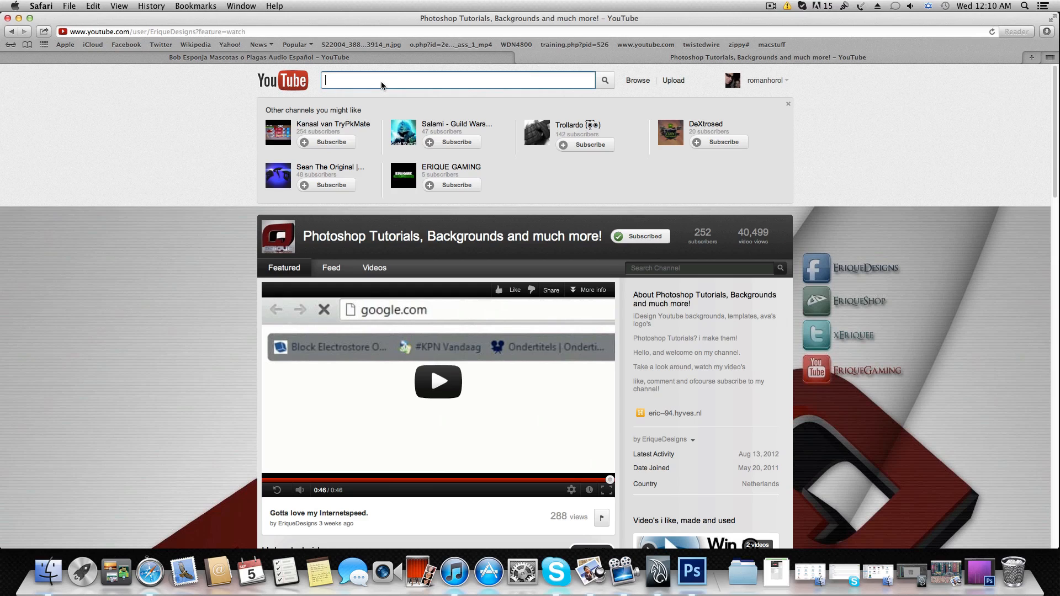
pyautogui.click(355, 31)
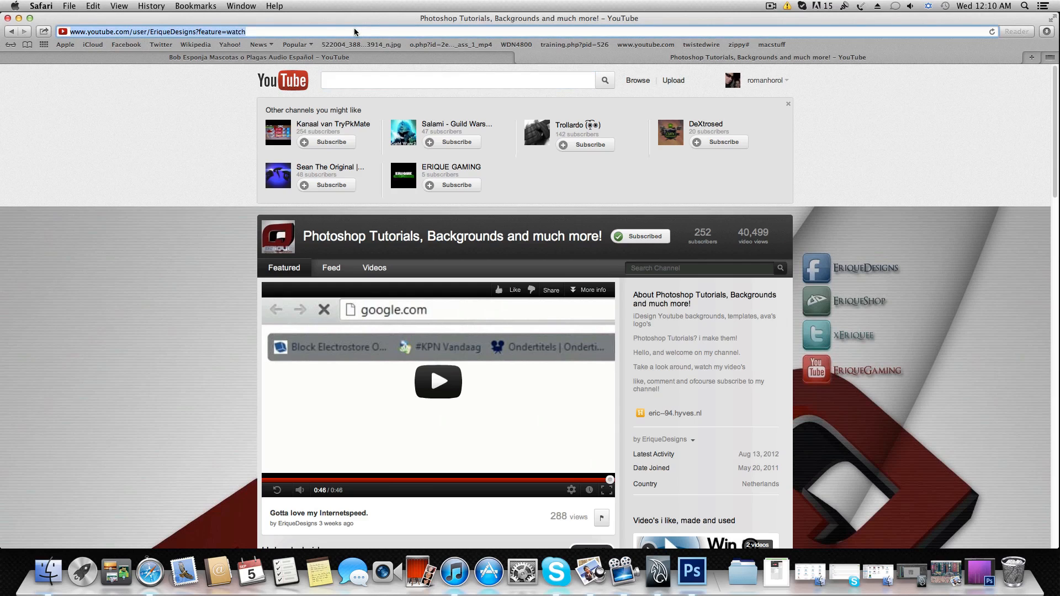
pyautogui.click(325, 31)
pyautogui.tripleClick(326, 31)
pyautogui.write('da')
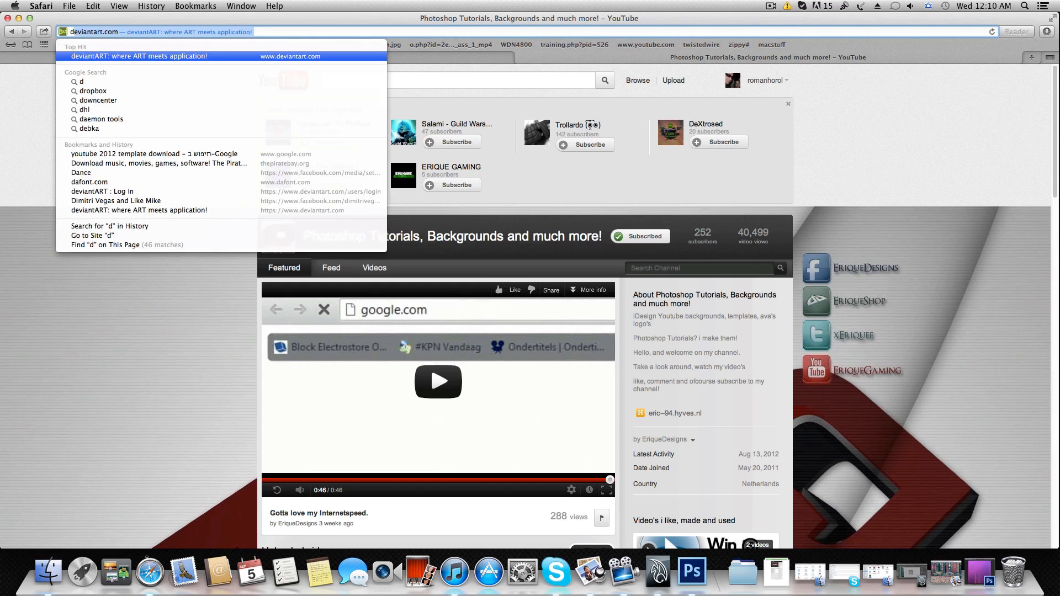
pyautogui.write('f')
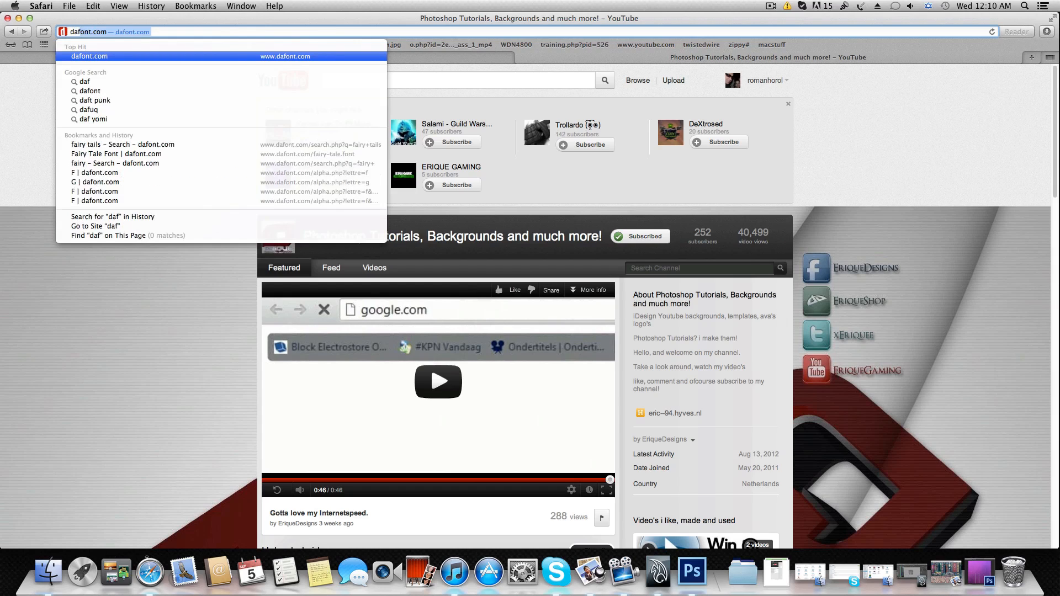
pyautogui.write('ont')
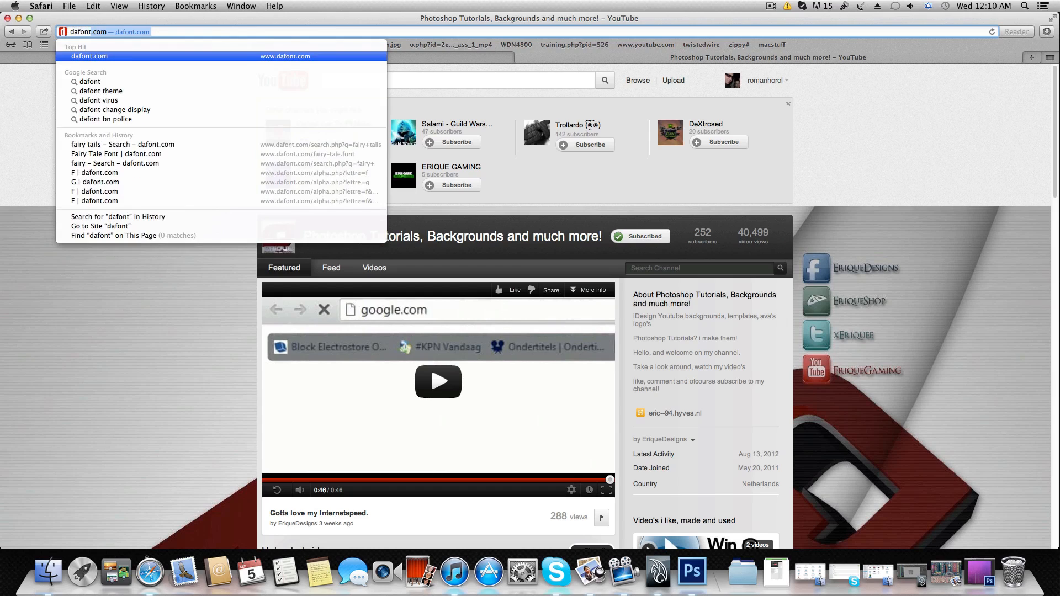
pyautogui.write('.com')
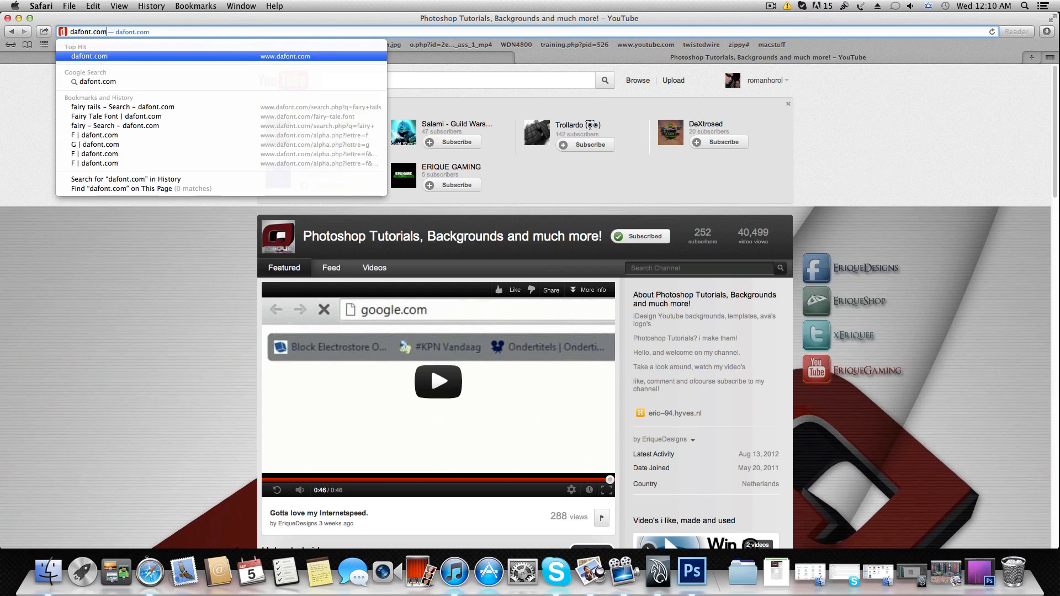
pyautogui.press('Return')
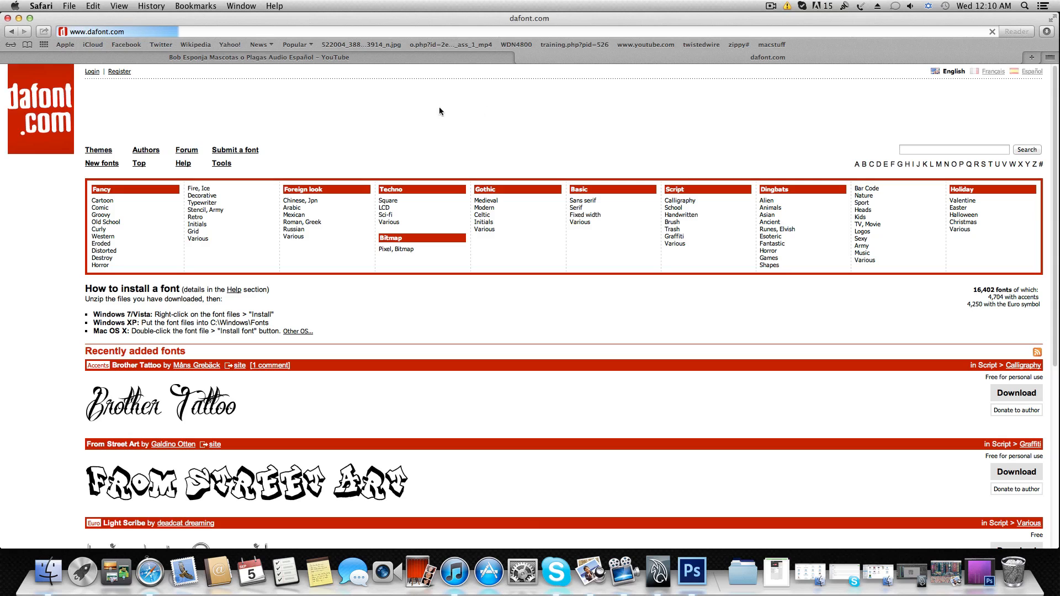
# - Examine the dafont.com home page, including its font categories and recently added fonts
pyautogui.scroll(-2, 238, 202)
pyautogui.scroll(-5, 239, 201)
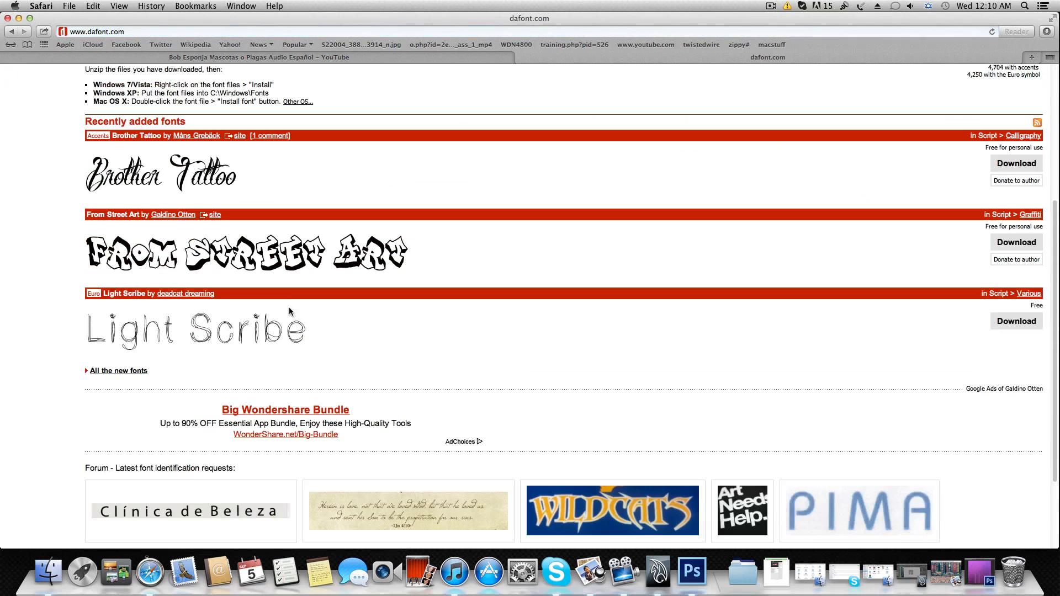
pyautogui.scroll(6, 304, 241)
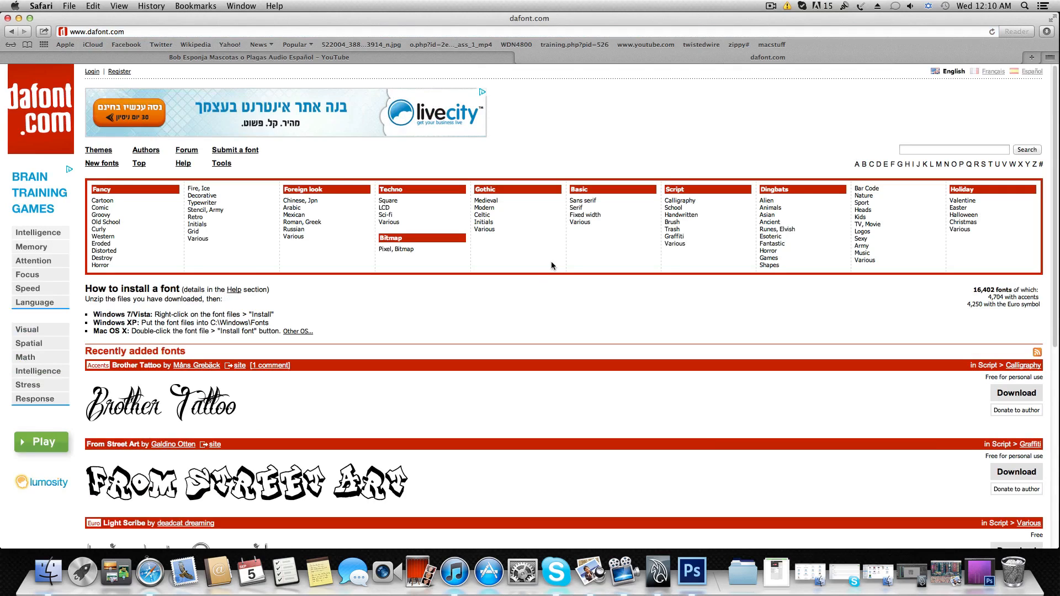
pyautogui.scroll(-1, 199, 346)
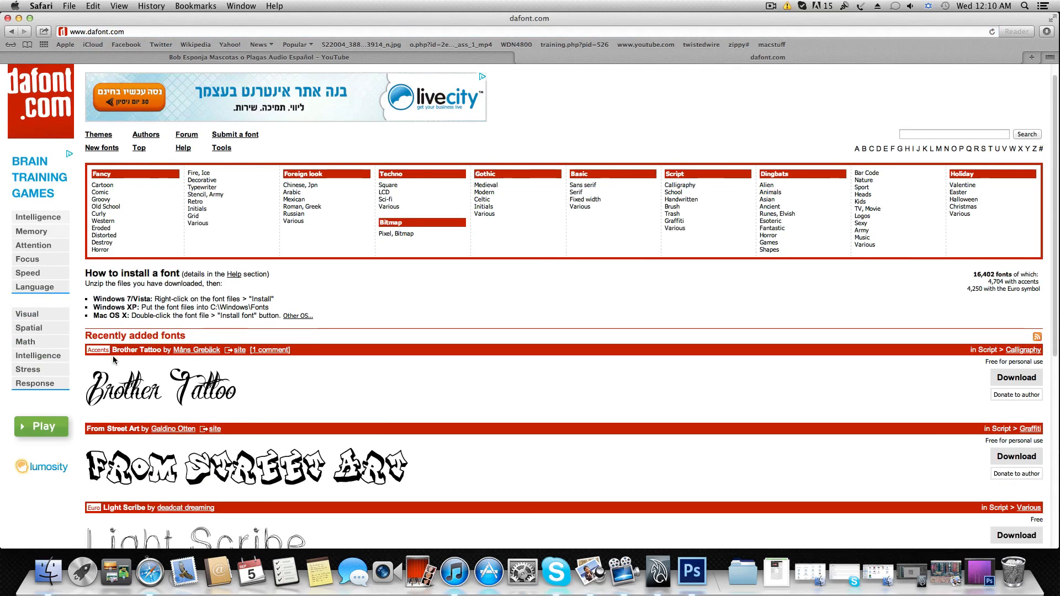
pyautogui.scroll(-10, 113, 356)
pyautogui.scroll(-3, 149, 414)
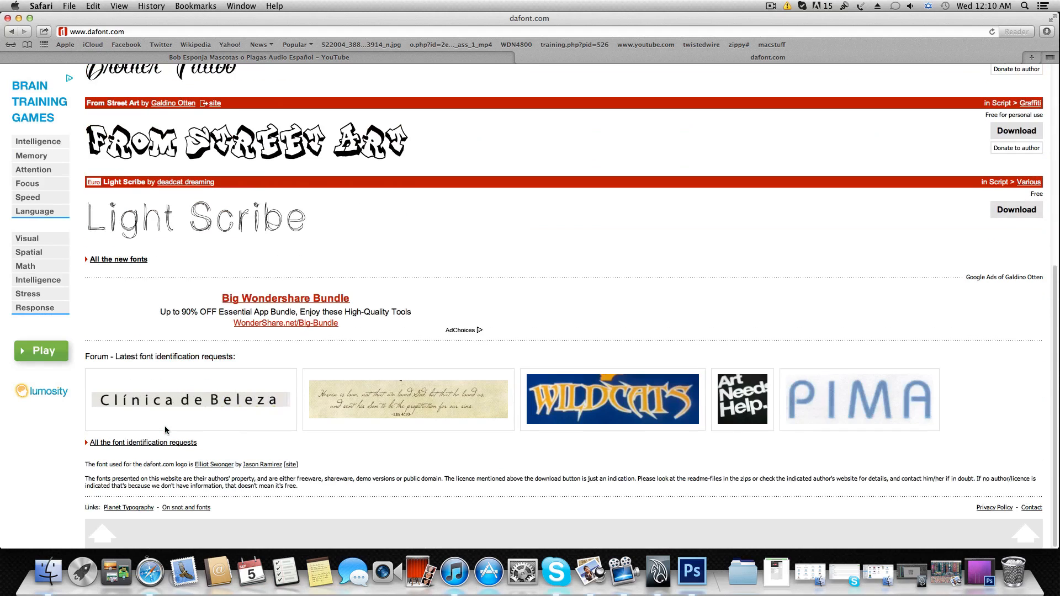
pyautogui.scroll(13, 166, 430)
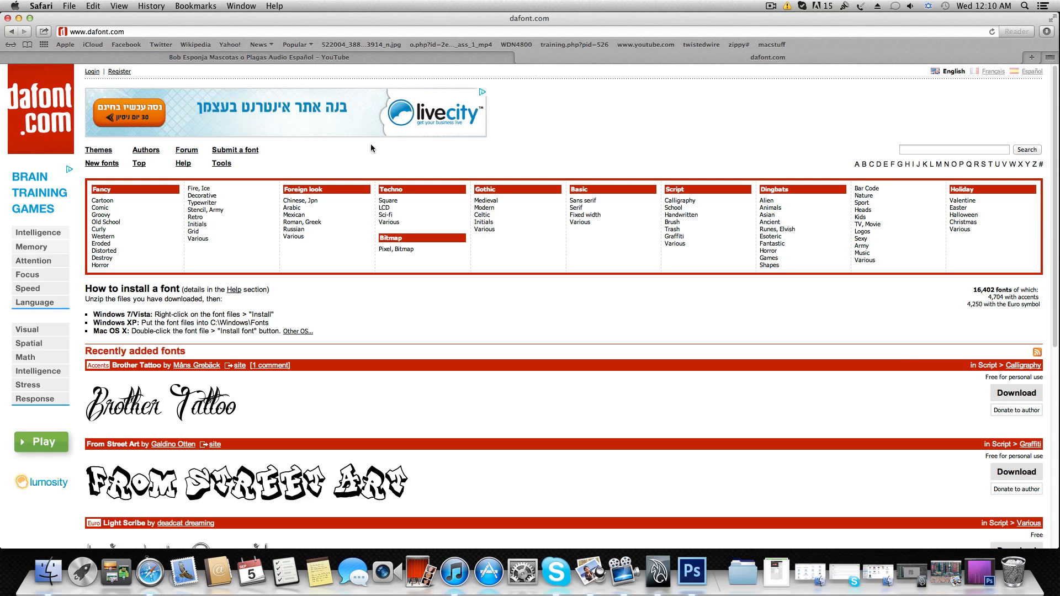
pyautogui.scroll(-6, 105, 177)
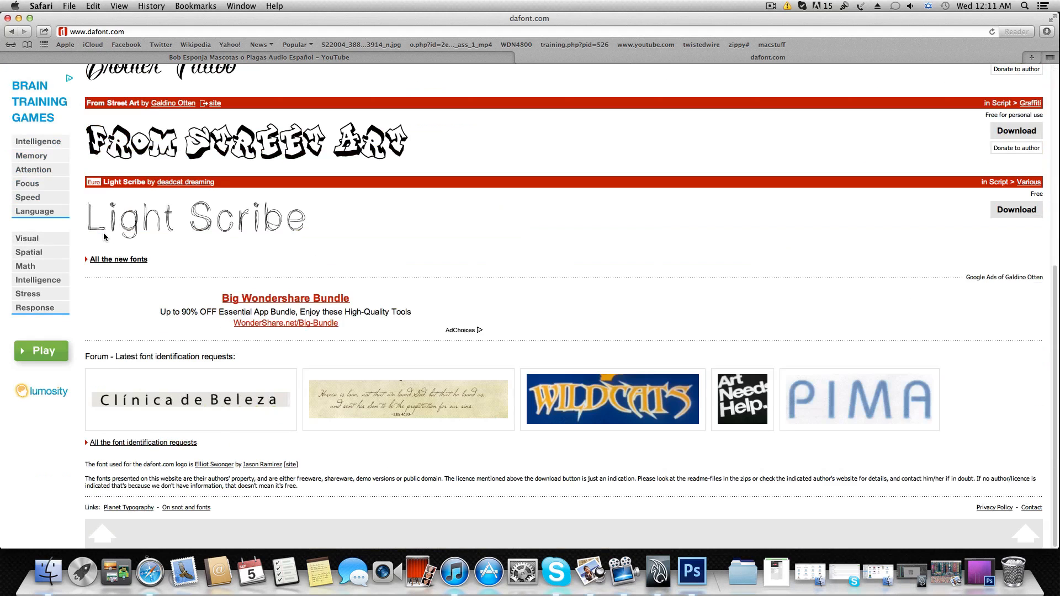
pyautogui.scroll(3, 108, 239)
pyautogui.scroll(3, 107, 239)
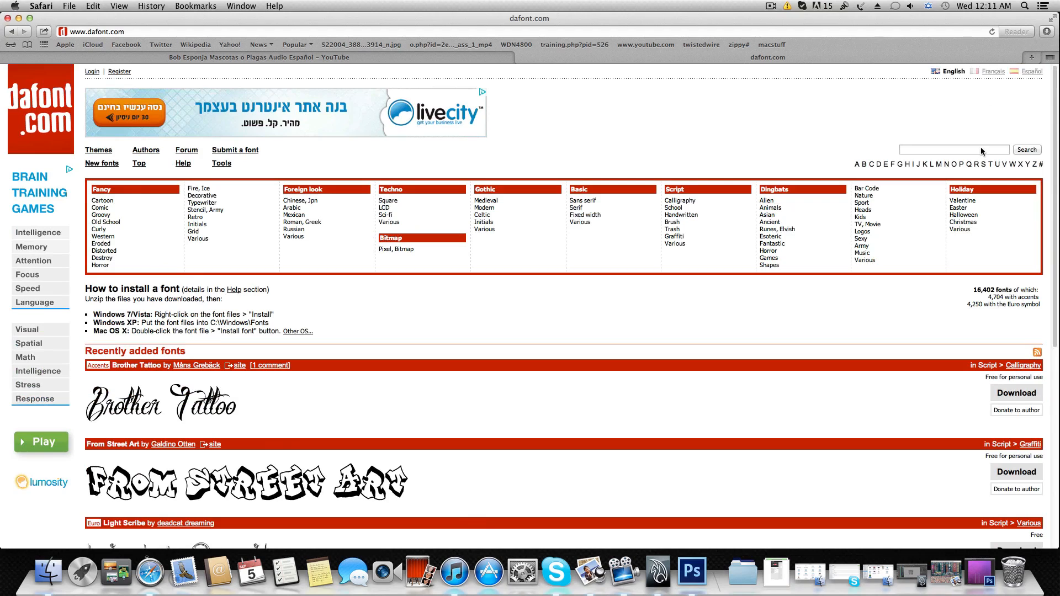
# - Search dafont.com for "fairy" and look through the matching fonts
pyautogui.click(945, 151)
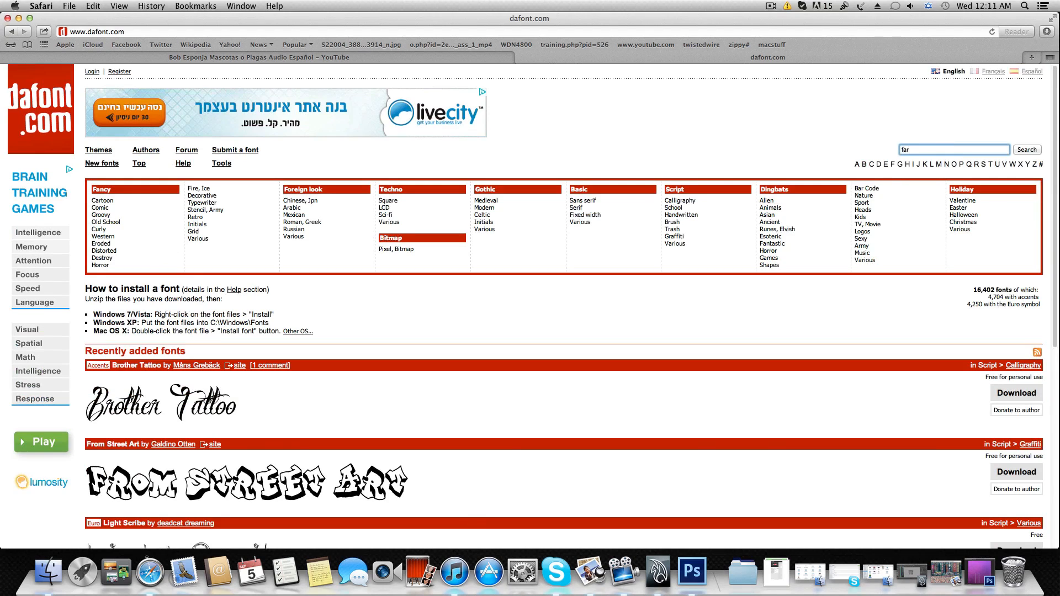
pyautogui.write('fairy')
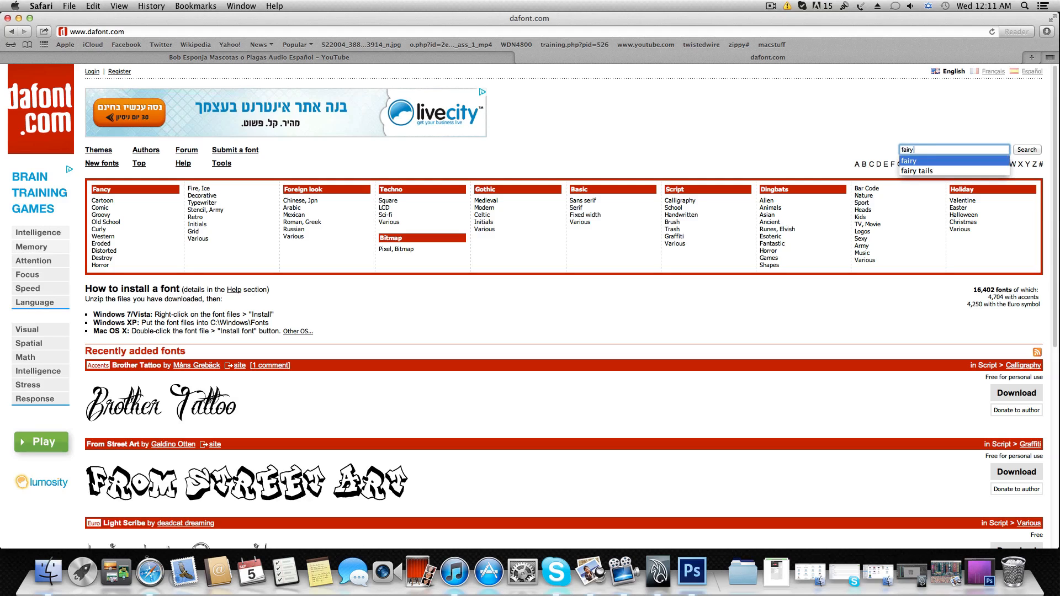
pyautogui.press('Return')
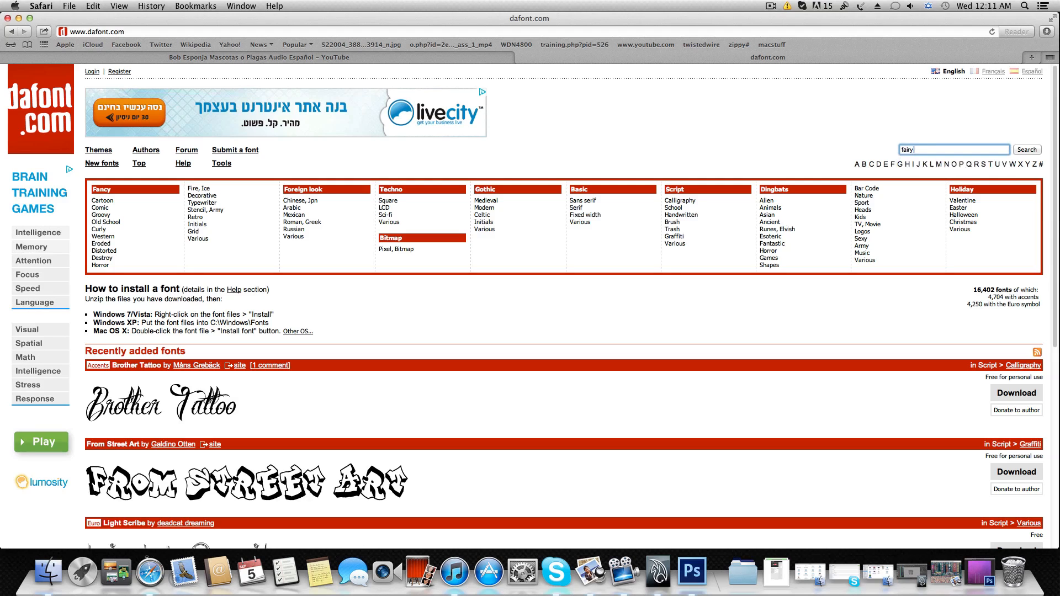
pyautogui.click(1024, 151)
pyautogui.scroll(-6, 388, 350)
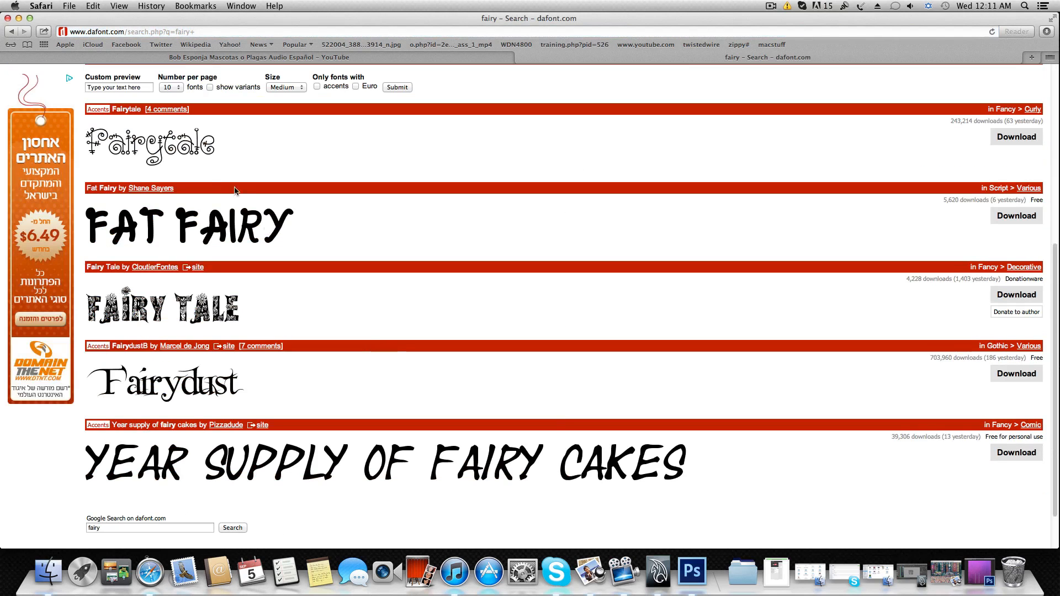
# - Finish browsing the fairy font results, minimize the browser window and return to the bookspeaker.png document in Photoshop
pyautogui.scroll(-2, 284, 328)
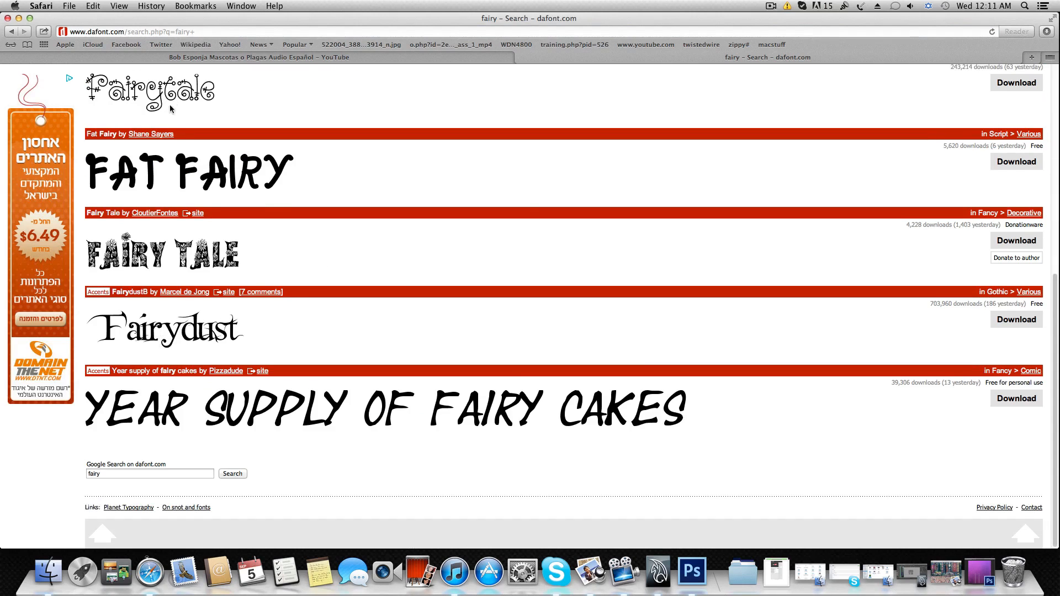
pyautogui.scroll(1, 172, 100)
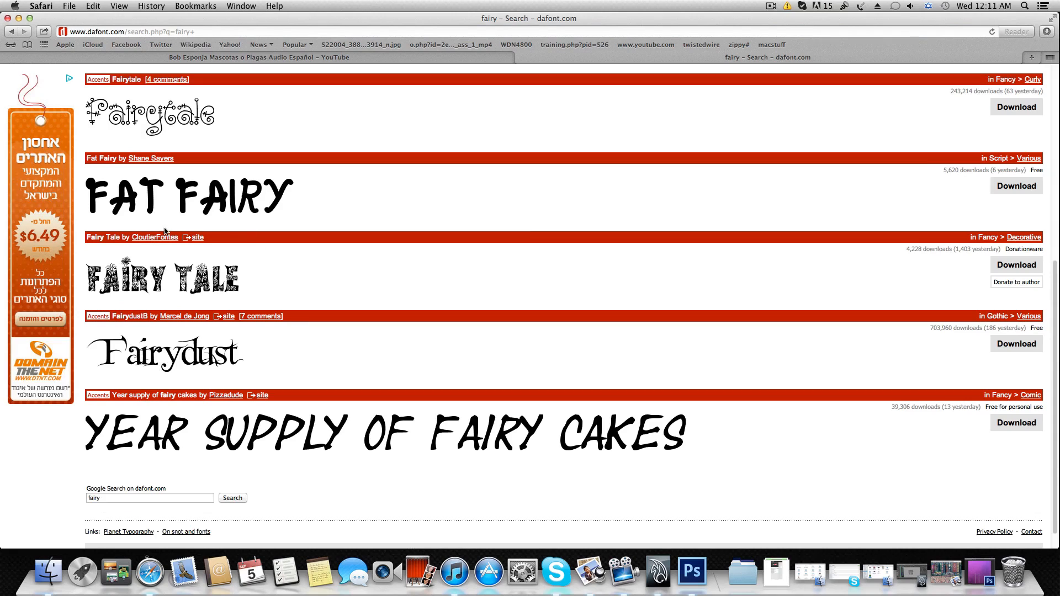
pyautogui.scroll(5, 164, 231)
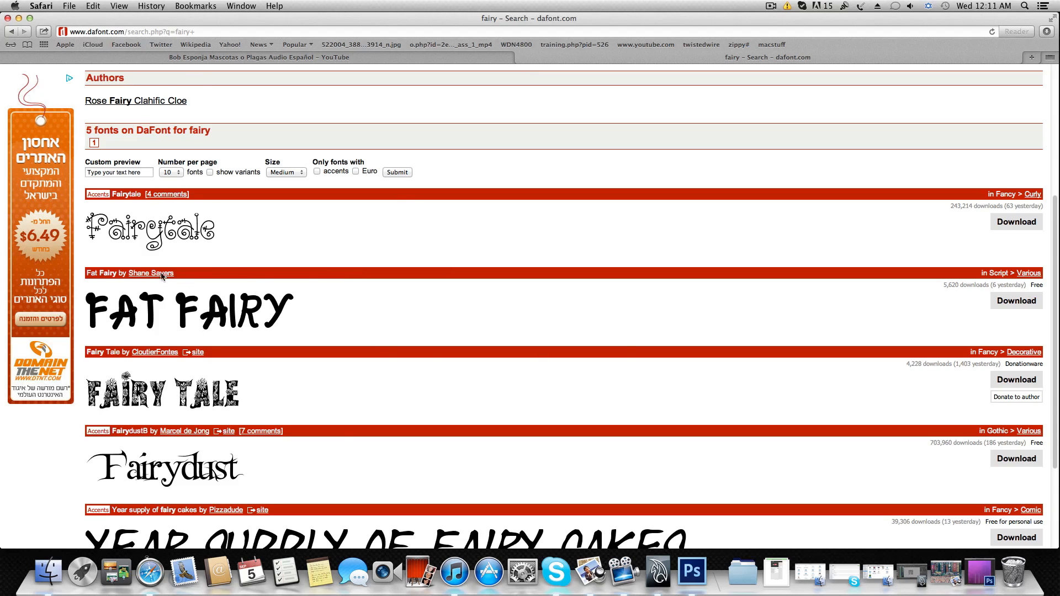
pyautogui.click(18, 19)
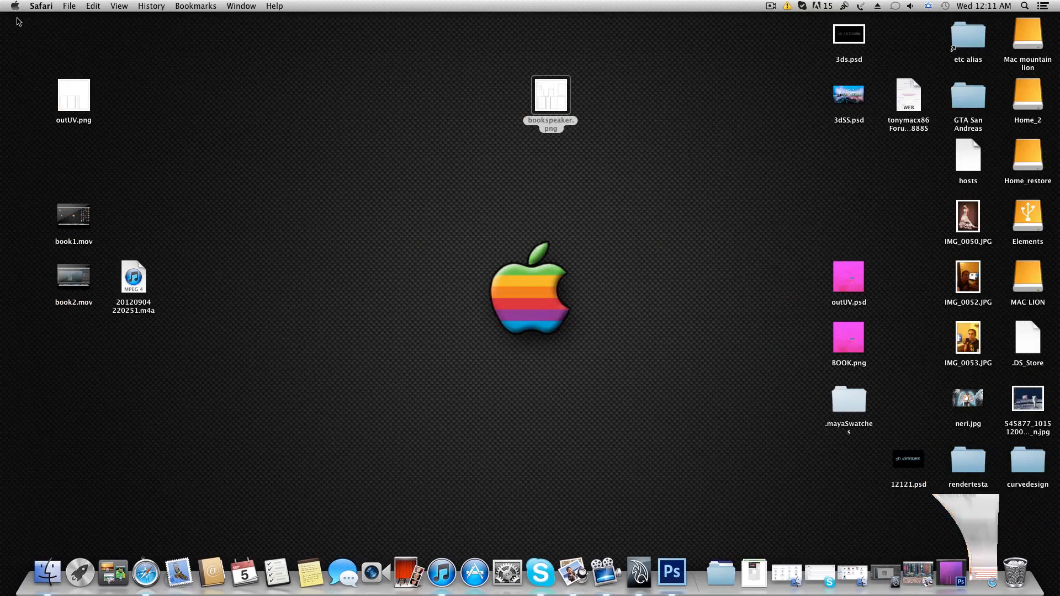
pyautogui.click(957, 563)
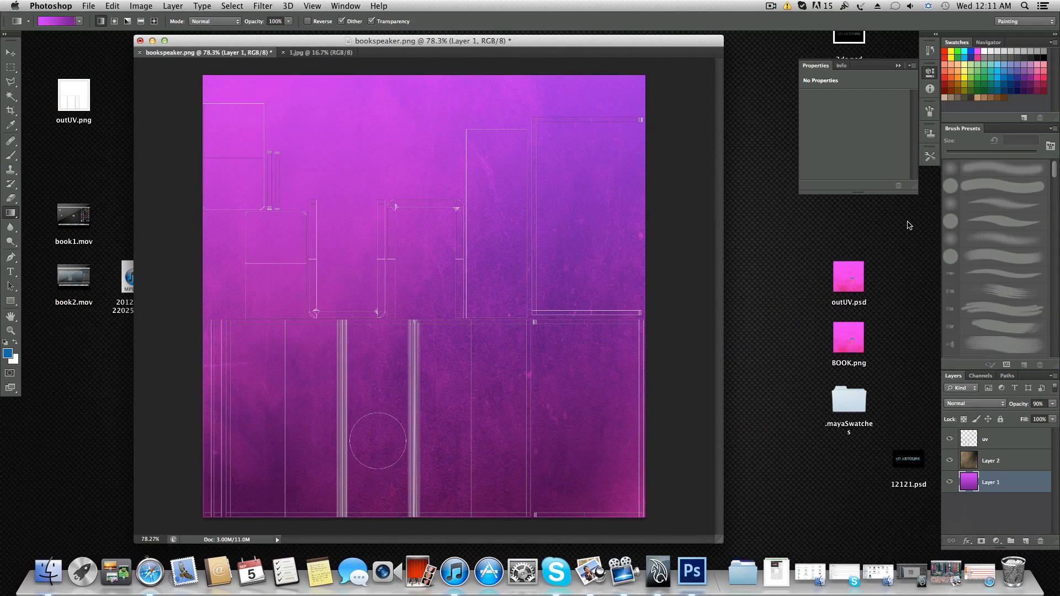
# - Start a 40 pt Fairytale text layer in the panel above the circle and set its colour to bright yellow (fcff00)
pyautogui.click(12, 272)
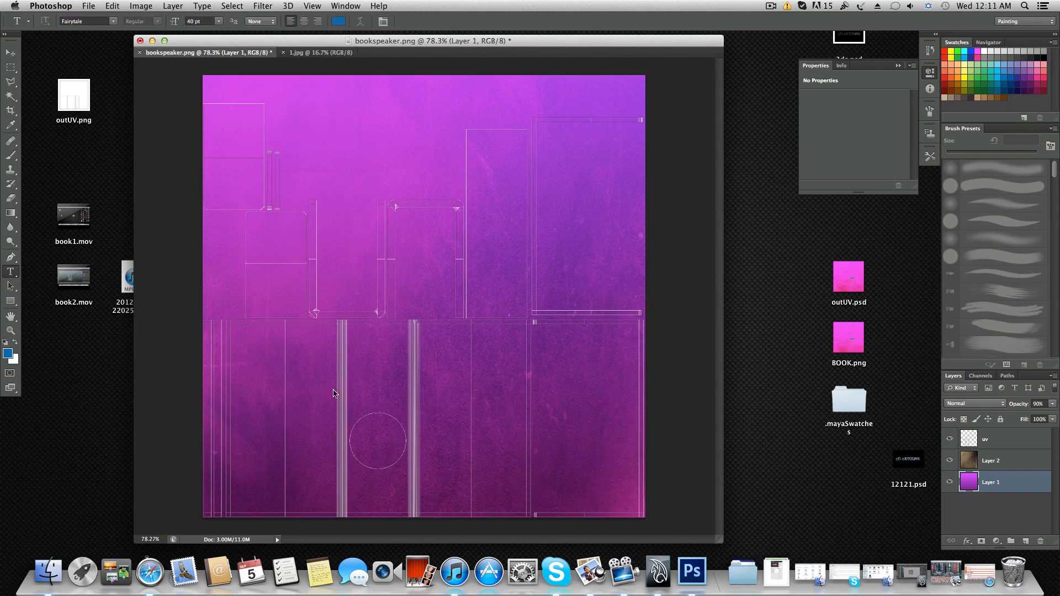
pyautogui.click(359, 375)
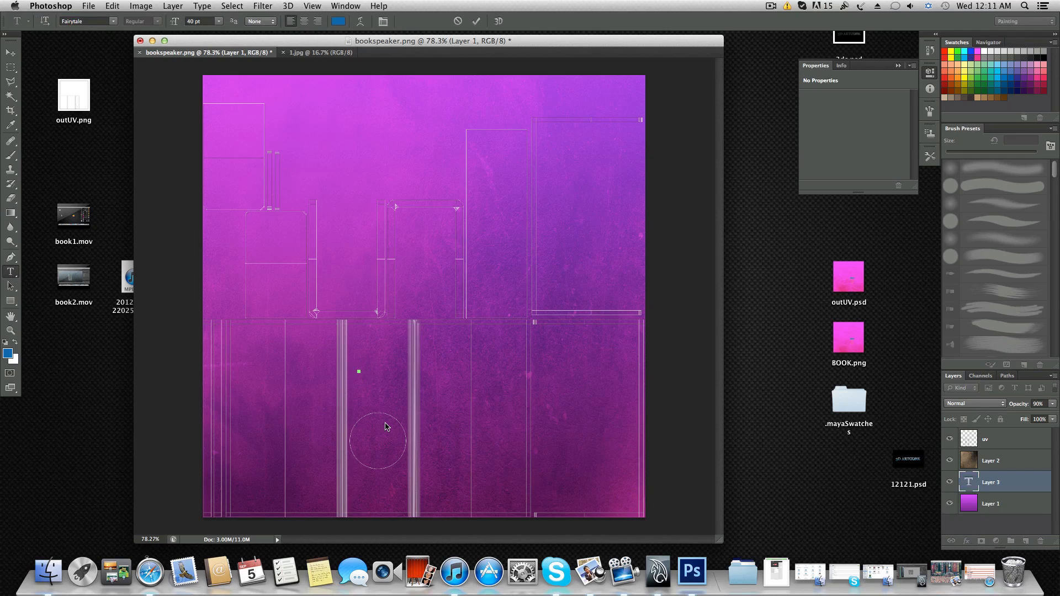
pyautogui.keyDown('alt'); pyautogui.scroll(1, 383, 411); pyautogui.keyUp('alt')
pyautogui.keyDown('alt'); pyautogui.scroll(3, 382, 411); pyautogui.keyUp('alt')
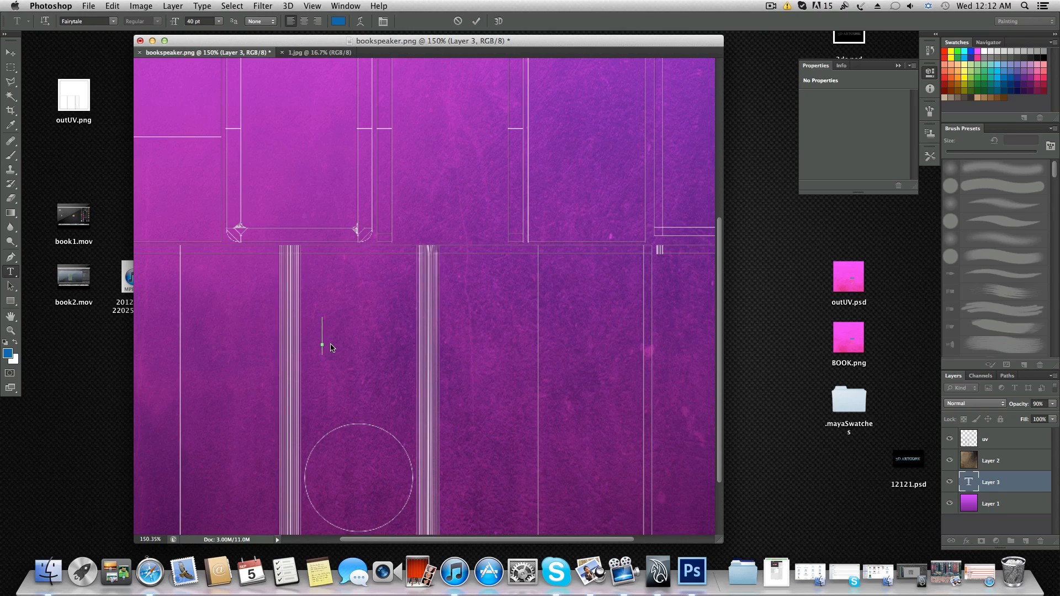
pyautogui.click(10, 353)
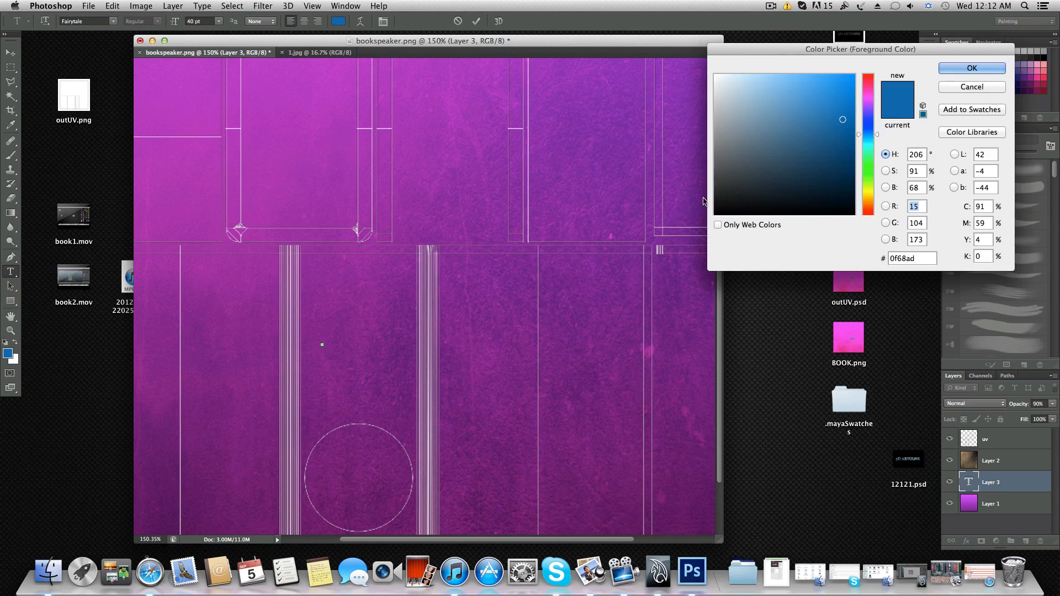
pyautogui.click(869, 191)
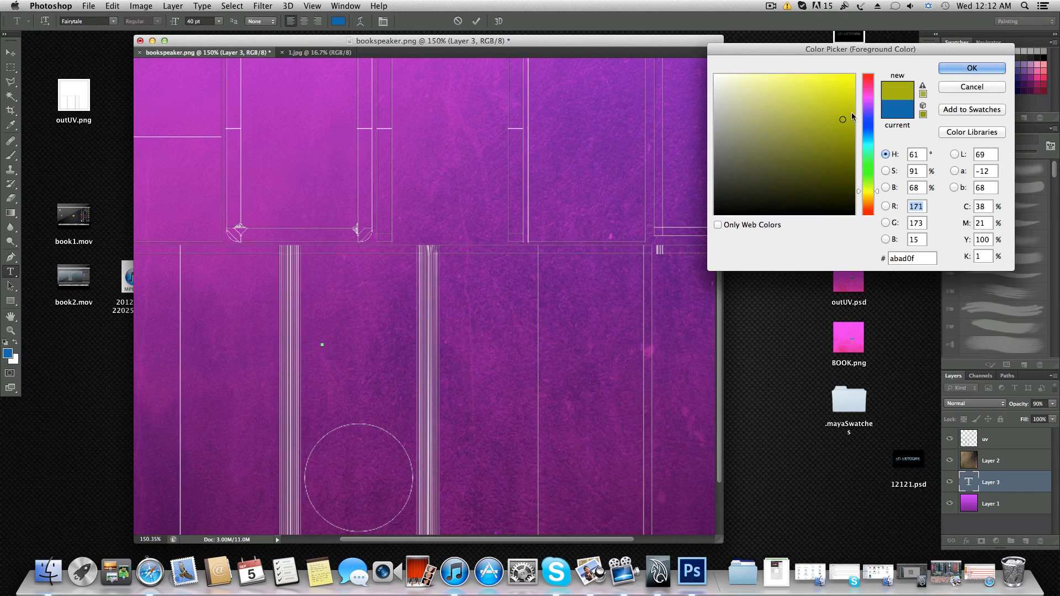
pyautogui.moveTo(840, 125); pyautogui.dragTo(857, 73)
pyautogui.click(960, 70)
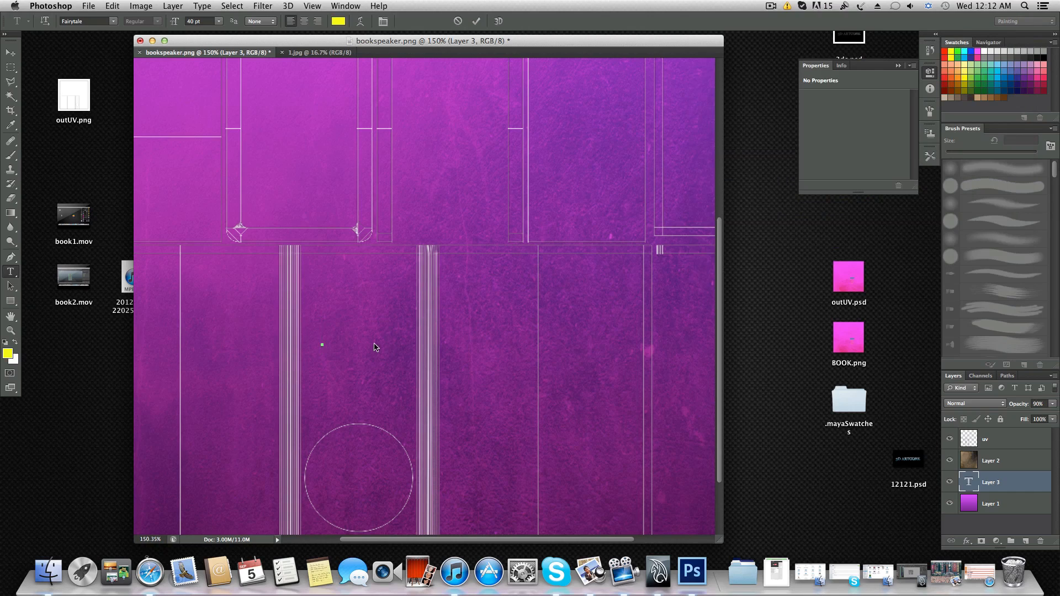
# - Enter "the" as the title's first line and centre it between the two vertical strips above the circle
pyautogui.write('ch')
pyautogui.write('e')
pyautogui.click(476, 21)
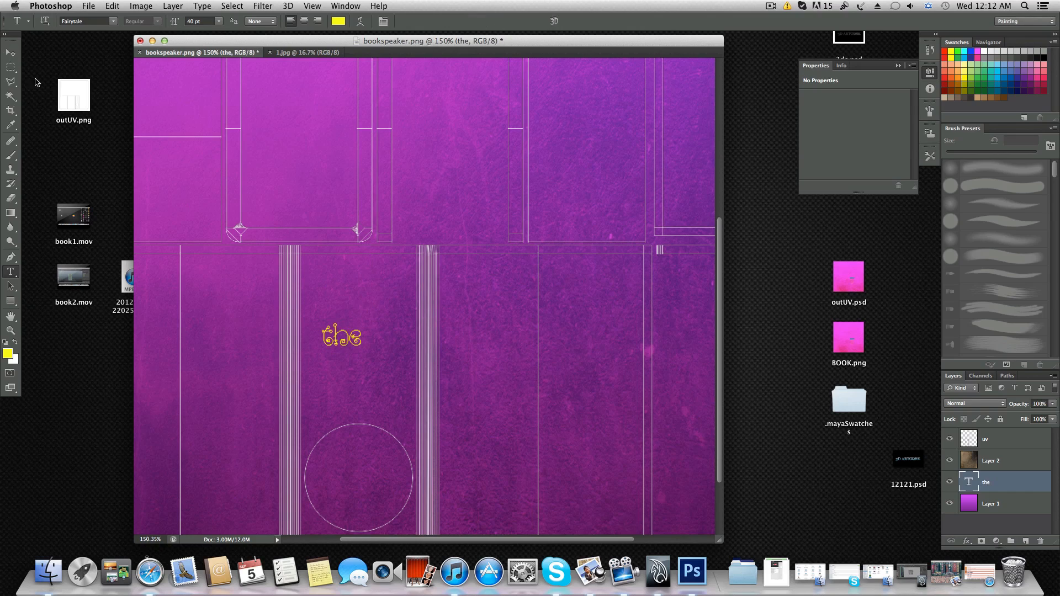
pyautogui.click(11, 52)
pyautogui.moveTo(340, 338)
pyautogui.mouseDown()
pyautogui.moveTo(348, 322)
pyautogui.moveTo(356, 329)
pyautogui.mouseUp()
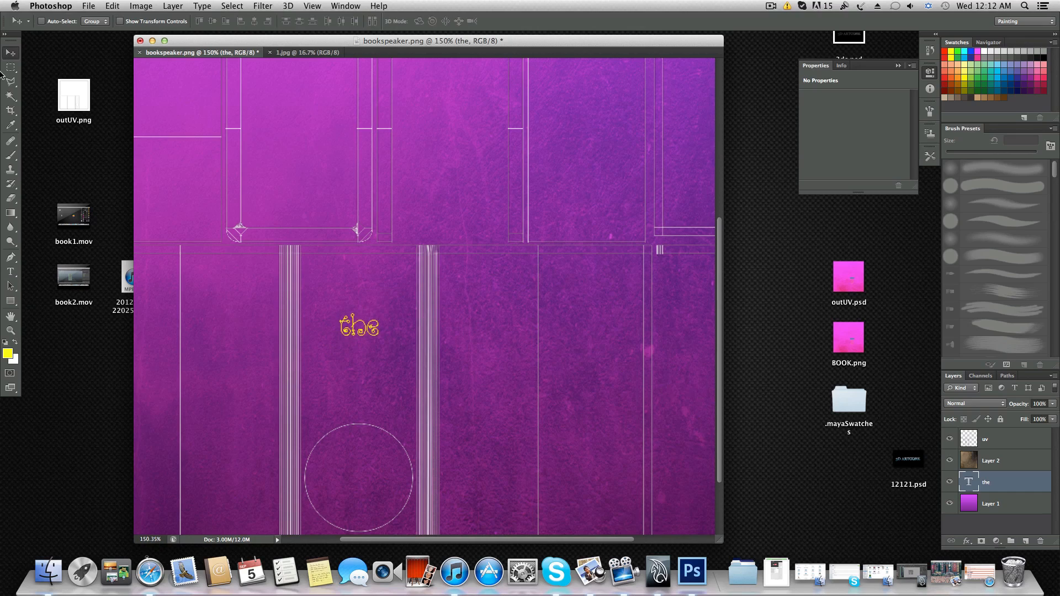
# - Add a separate text layer reading "beauty" and move it centred directly beneath "the"
pyautogui.click(12, 271)
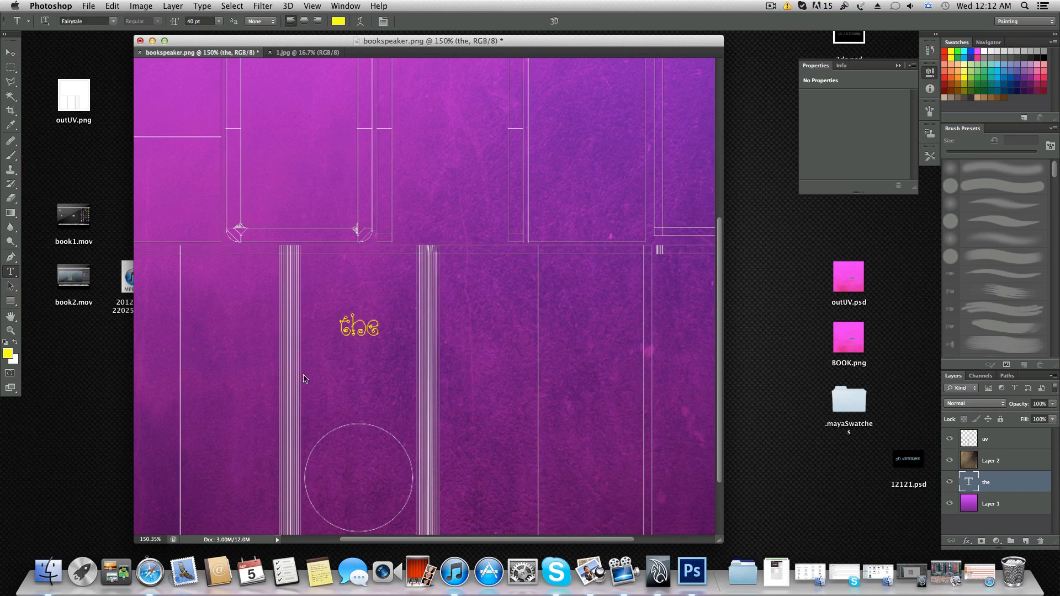
pyautogui.click(336, 378)
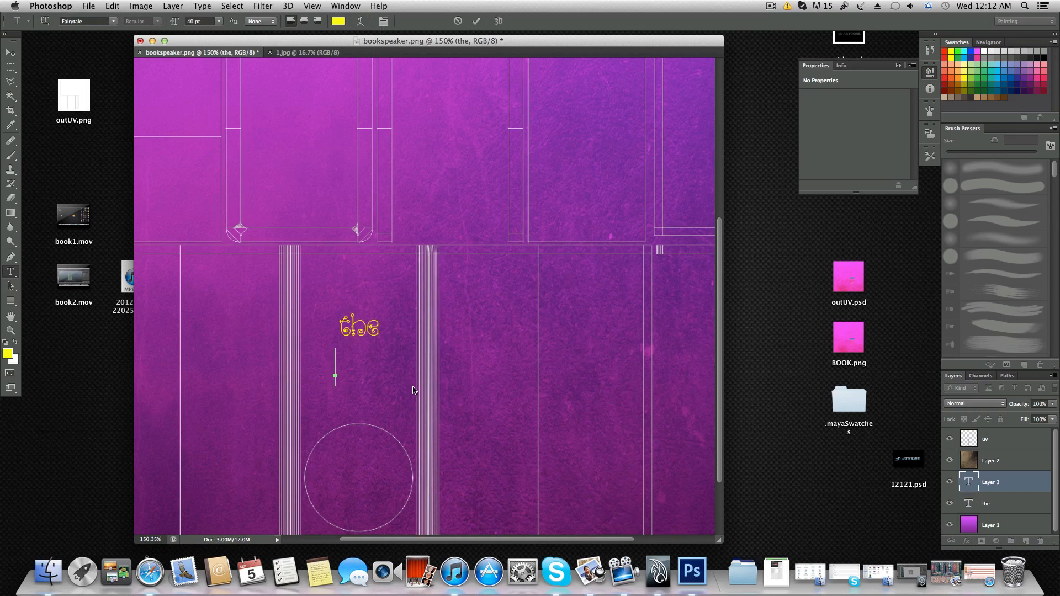
pyautogui.write('beauty')
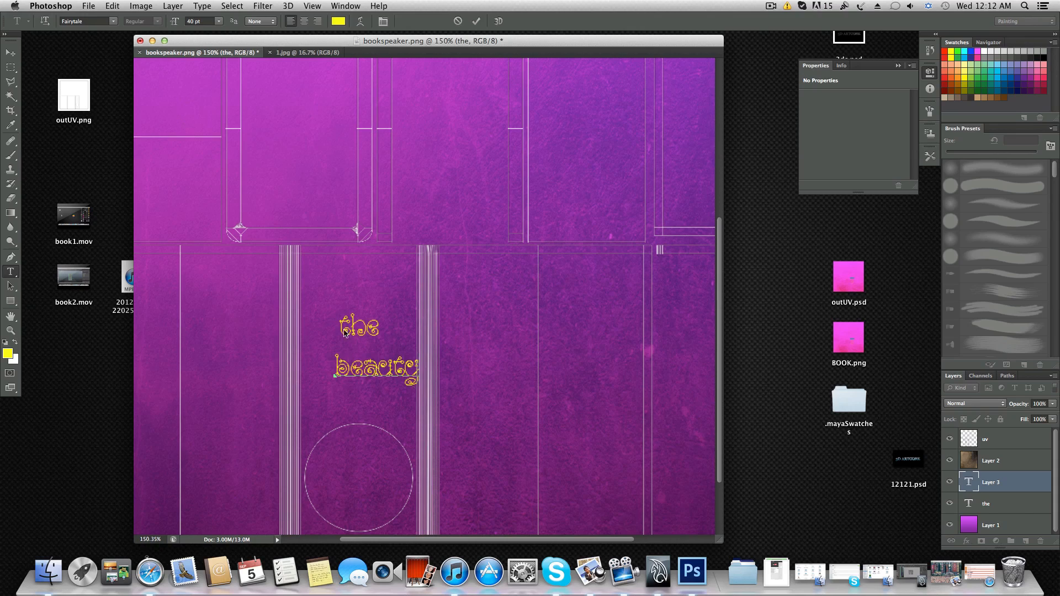
pyautogui.click(11, 52)
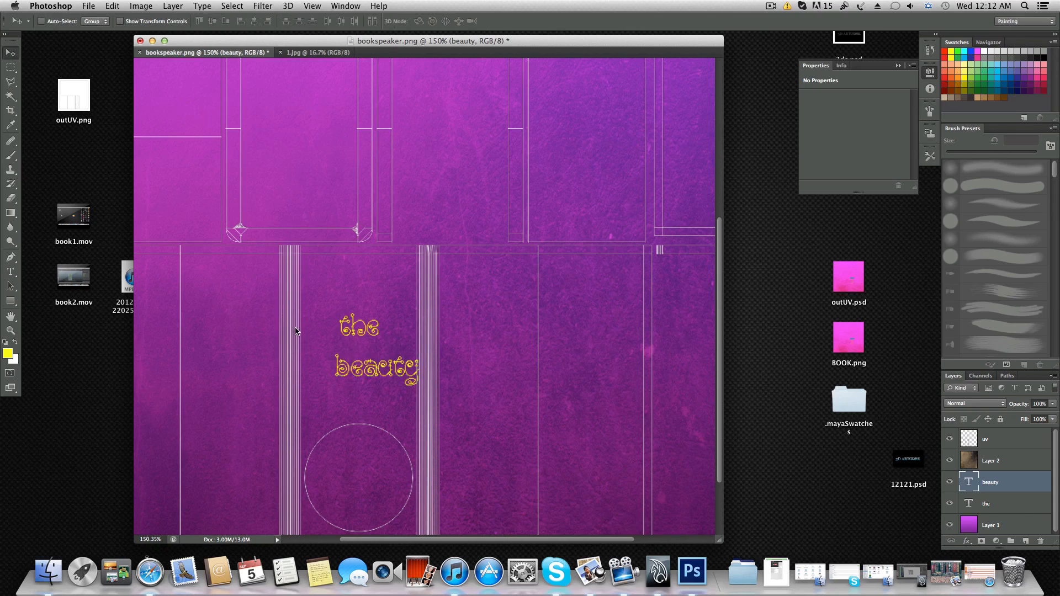
pyautogui.moveTo(348, 374)
pyautogui.mouseDown()
pyautogui.moveTo(328, 356)
pyautogui.moveTo(358, 359)
pyautogui.mouseUp()
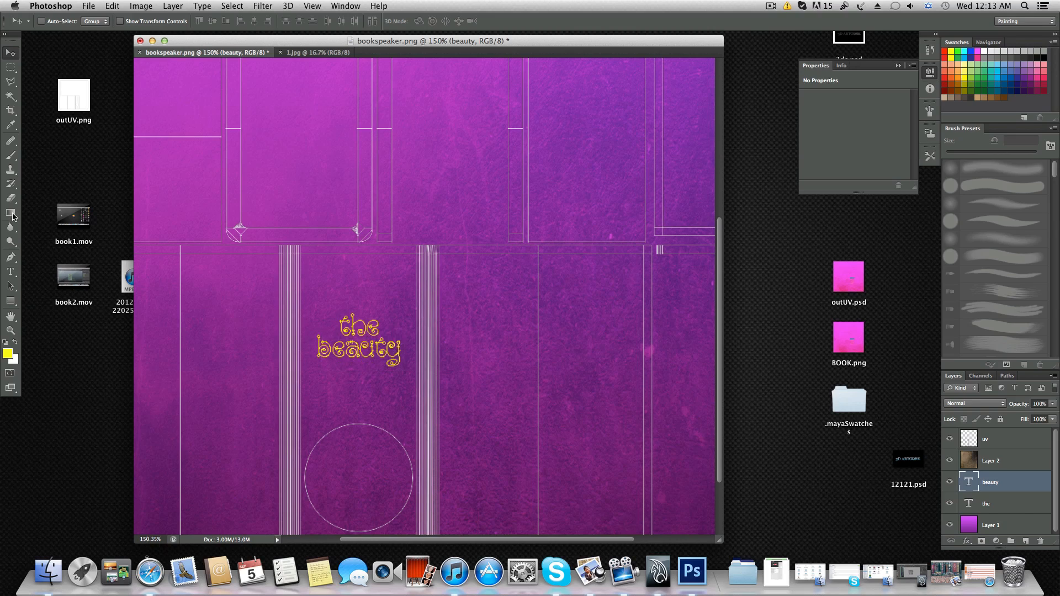
# - Add a text layer reading "of" below "beauty" and position it at the start of the third line
pyautogui.click(12, 272)
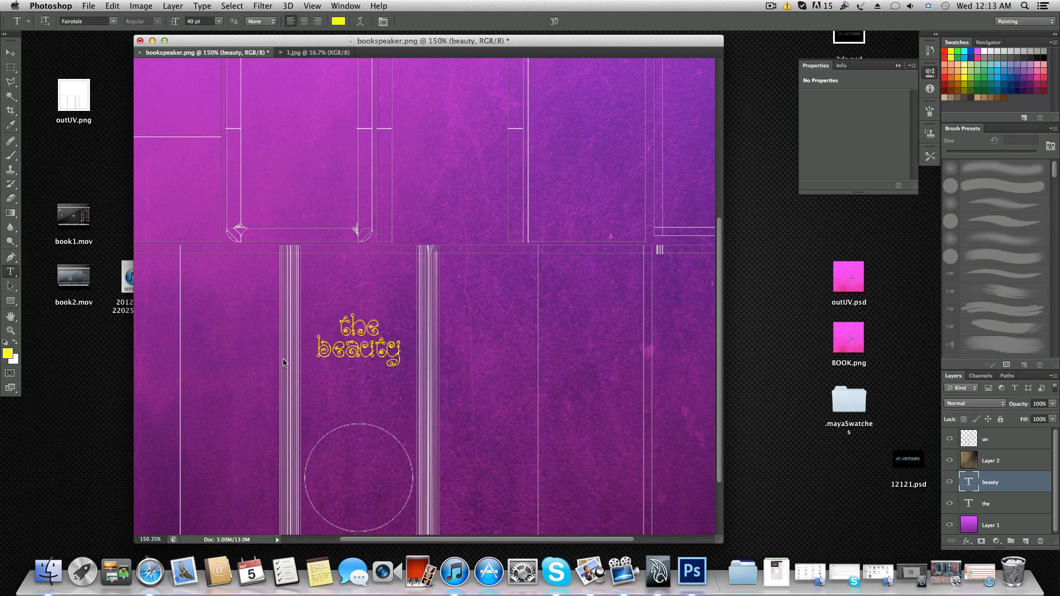
pyautogui.click(318, 380)
pyautogui.write('of')
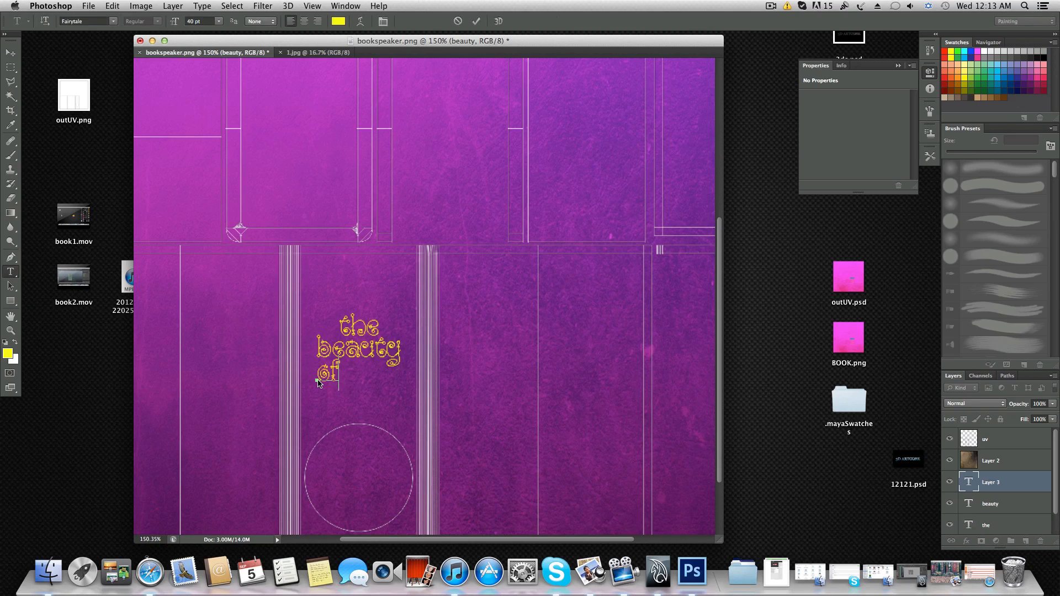
pyautogui.click(6, 56)
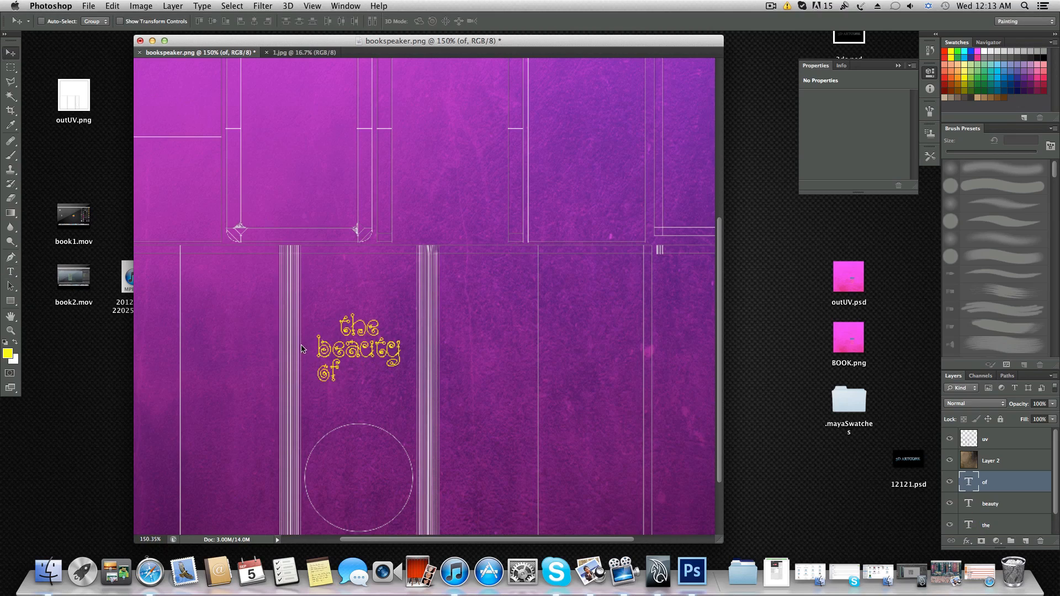
pyautogui.moveTo(323, 376); pyautogui.dragTo(325, 379)
# - Add a second "the" text layer beside "of" and adjust both words so the third line is centred under "beauty"
pyautogui.click(10, 272)
pyautogui.click(372, 390)
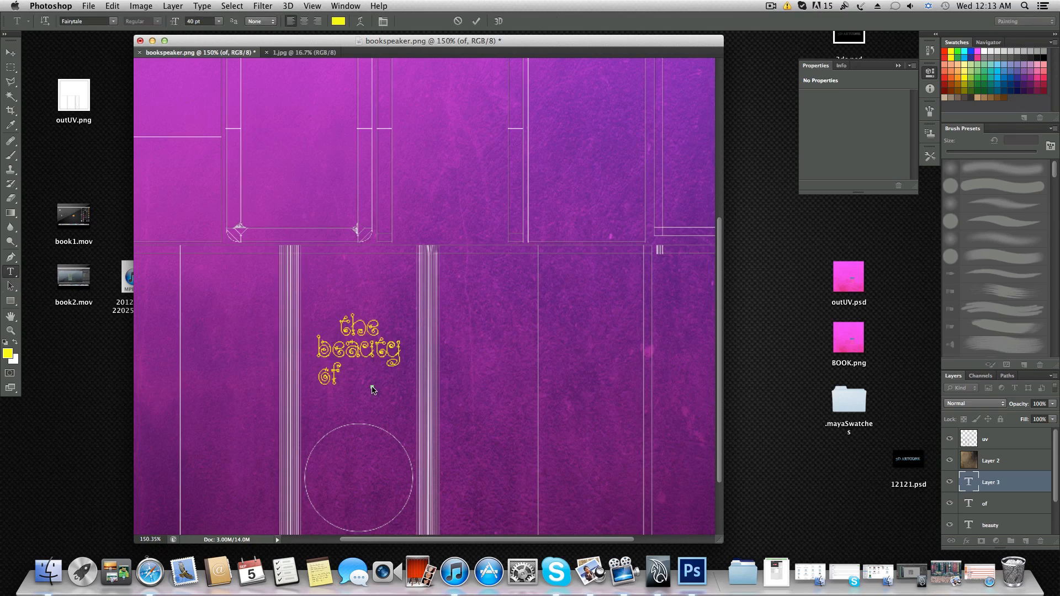
pyautogui.write('the')
pyautogui.click(10, 53)
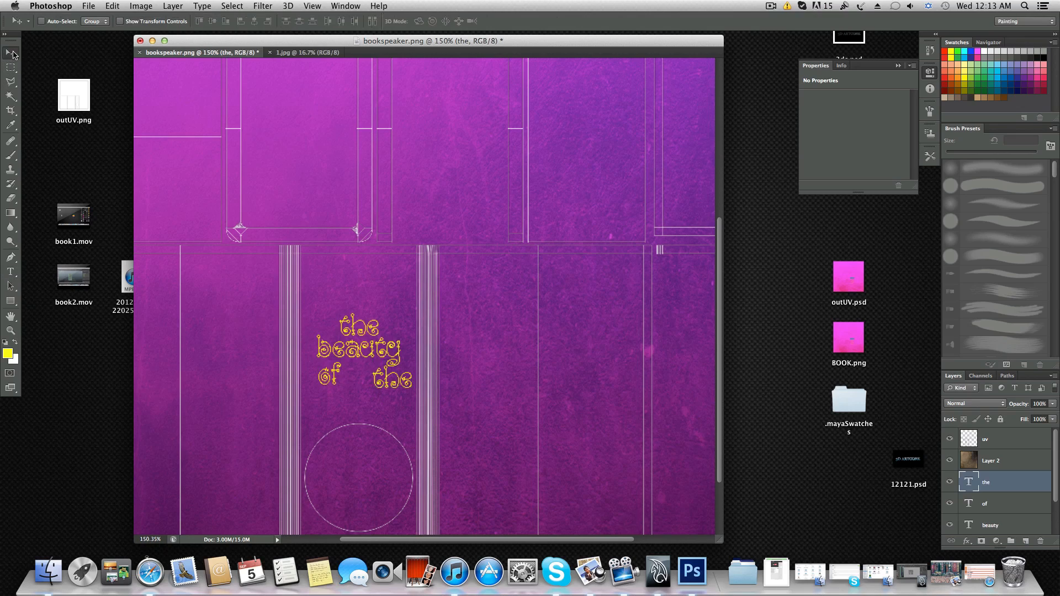
pyautogui.moveTo(395, 380); pyautogui.dragTo(332, 382)
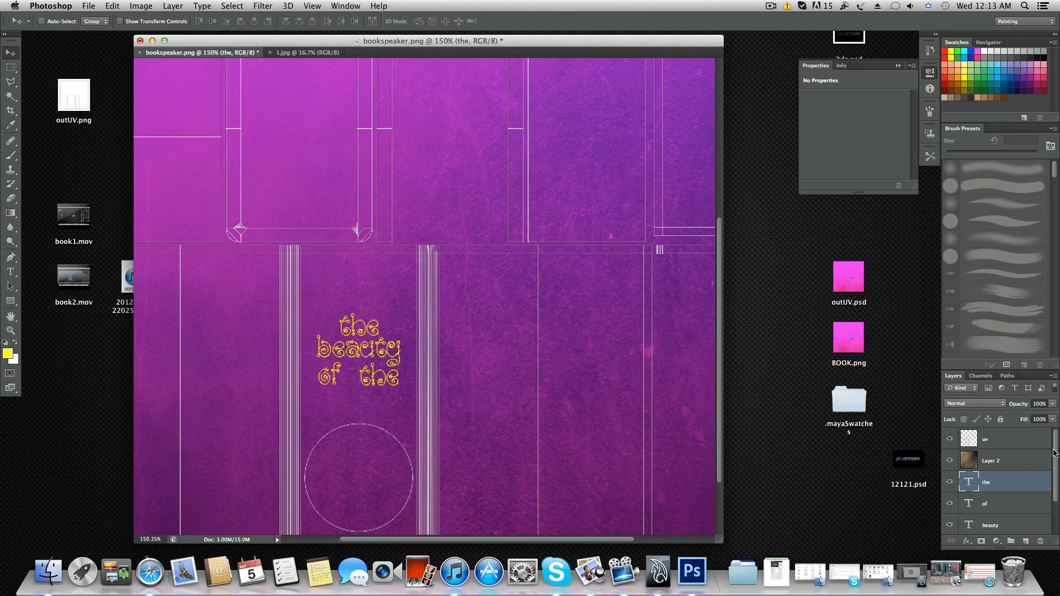
pyautogui.click(1008, 502)
pyautogui.moveTo(325, 380); pyautogui.dragTo(330, 382)
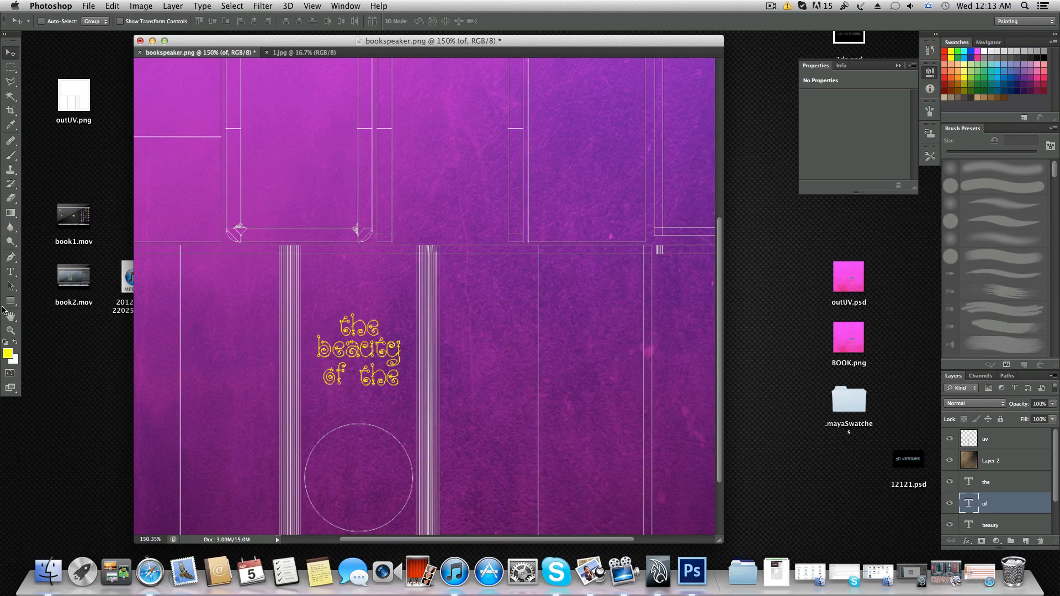
# - Add a text layer reading "Beat" as the fourth line and centre it between "of the" and the circle
pyautogui.click(11, 258)
pyautogui.click(10, 271)
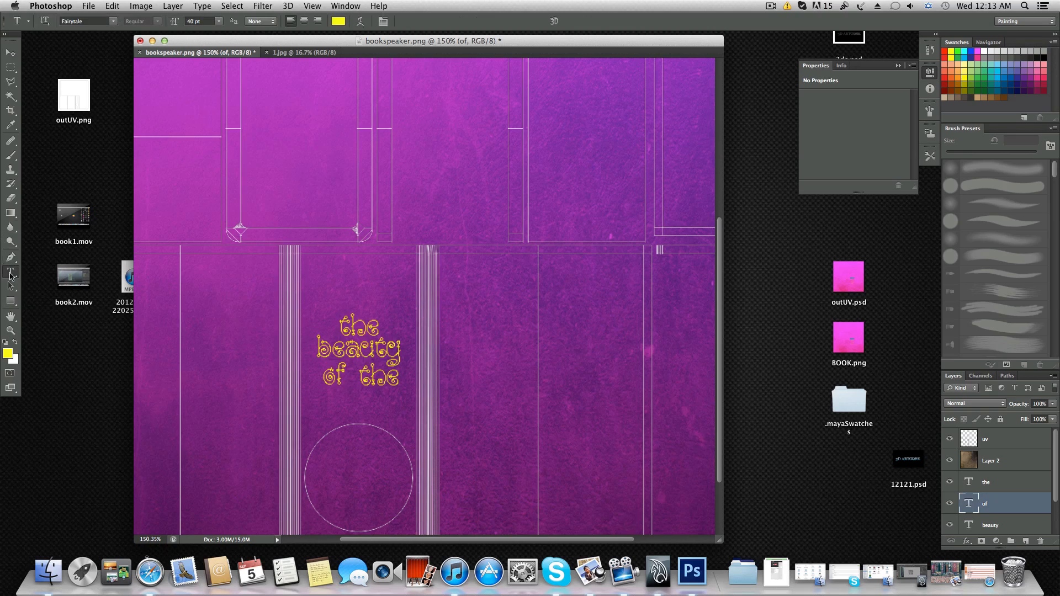
pyautogui.click(315, 409)
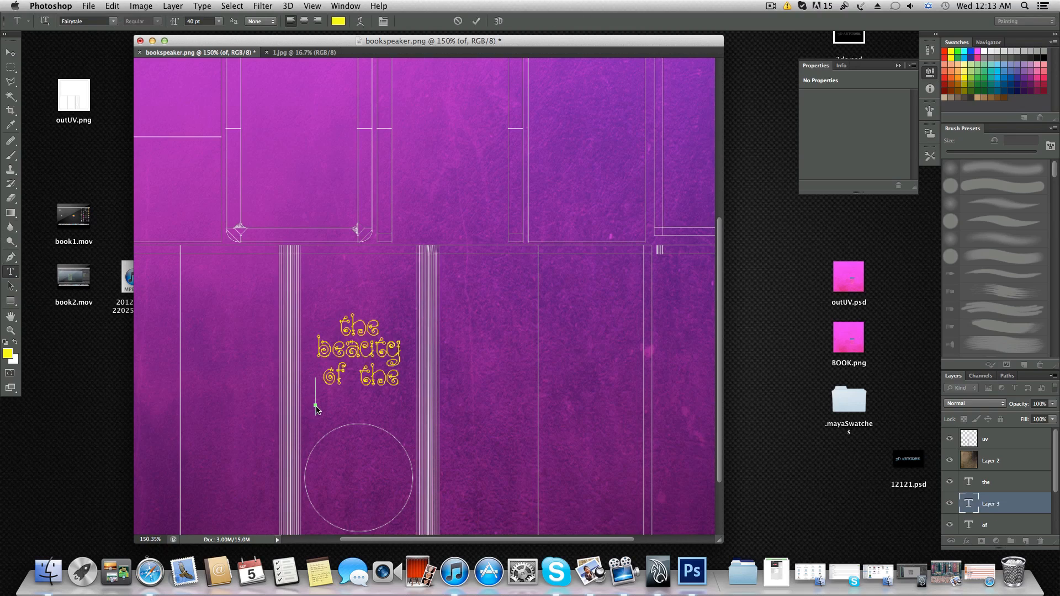
pyautogui.write('beat')
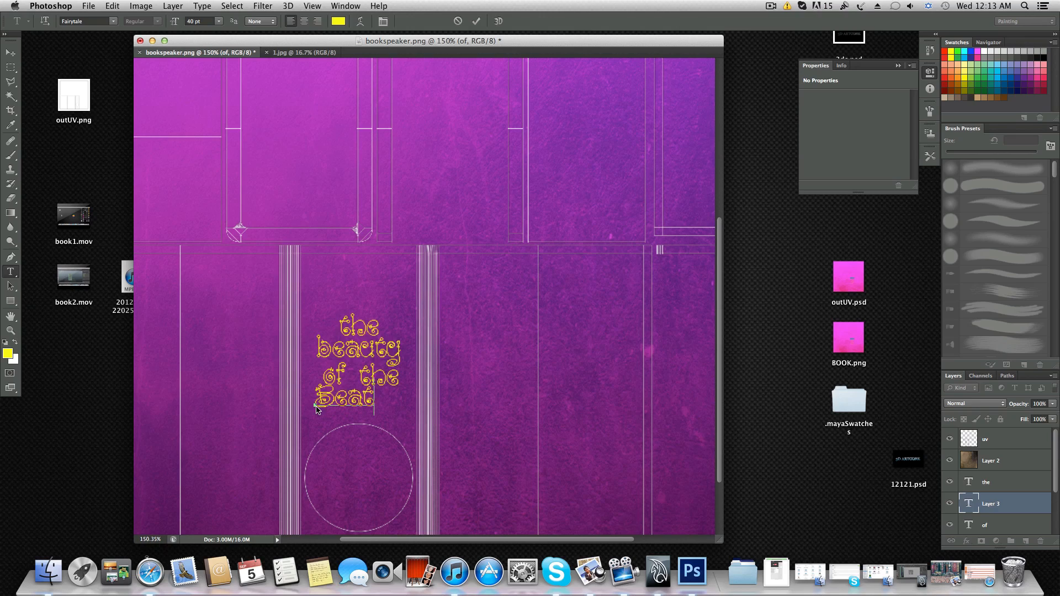
pyautogui.click(10, 52)
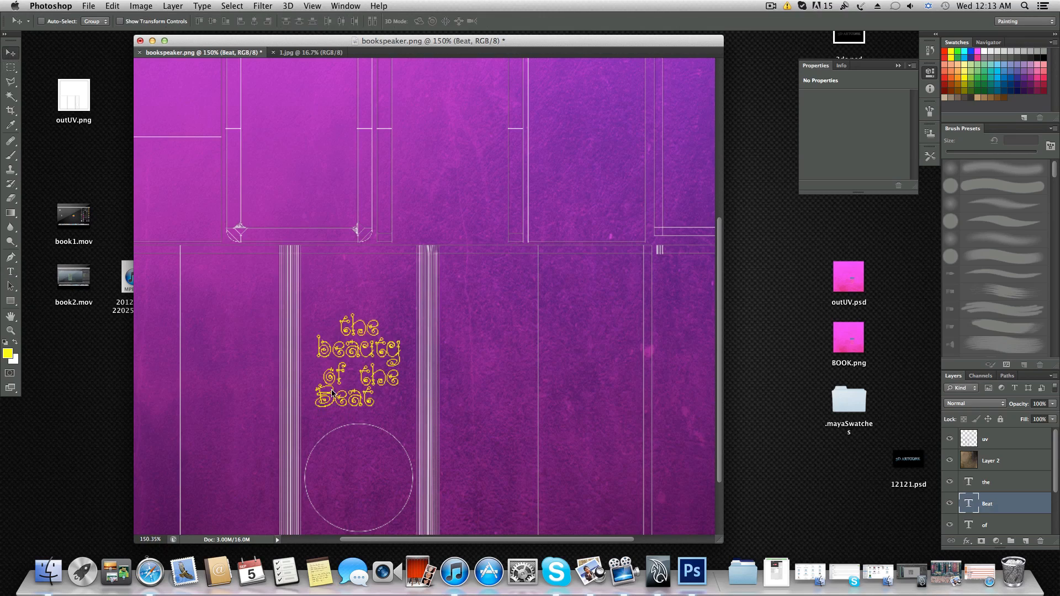
pyautogui.moveTo(334, 400); pyautogui.dragTo(349, 408)
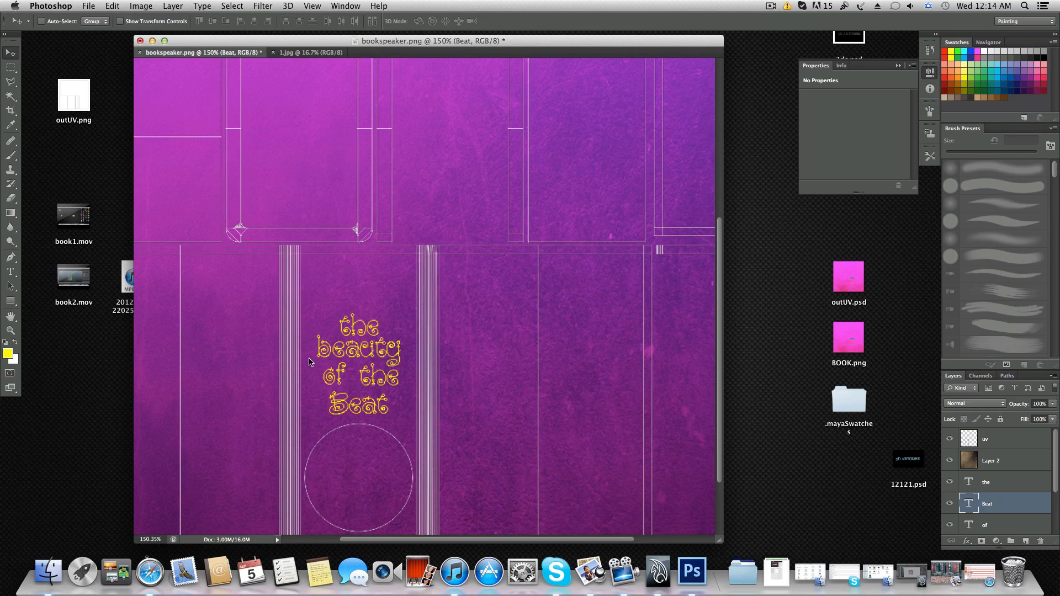
# - Set the foreground colour to bright blue (009cff)
pyautogui.keyDown('alt'); pyautogui.scroll(-5, 315, 357); pyautogui.keyUp('alt')
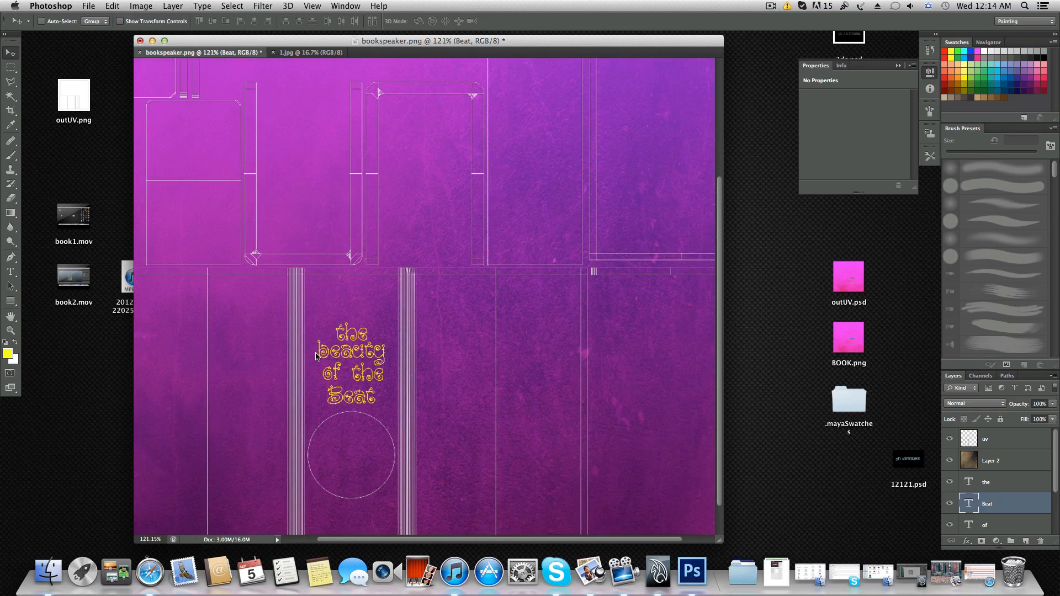
pyautogui.keyDown('alt'); pyautogui.scroll(-2, 316, 356); pyautogui.keyUp('alt')
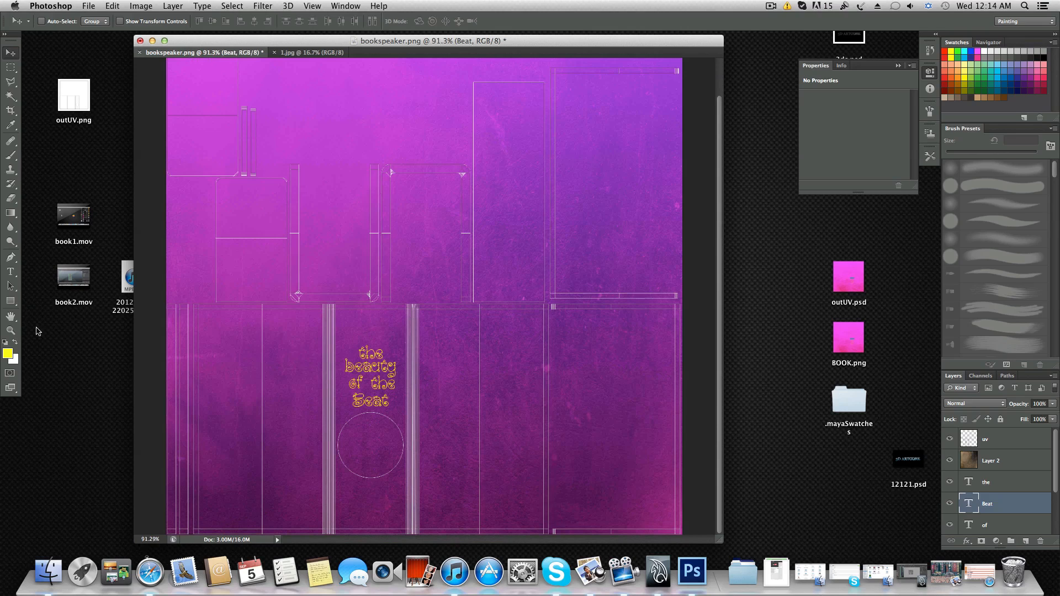
pyautogui.click(8, 354)
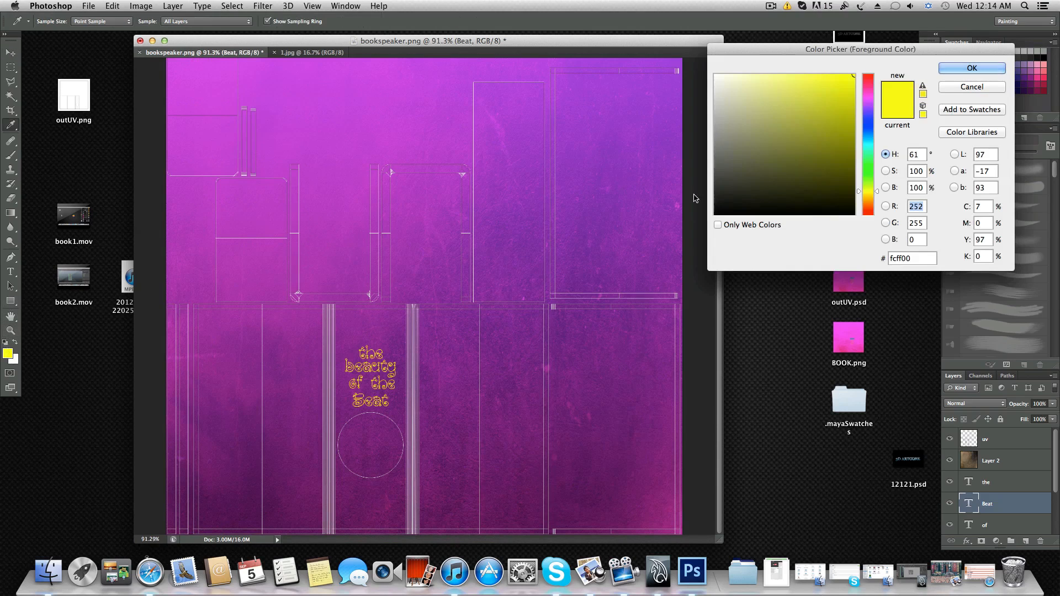
pyautogui.click(865, 135)
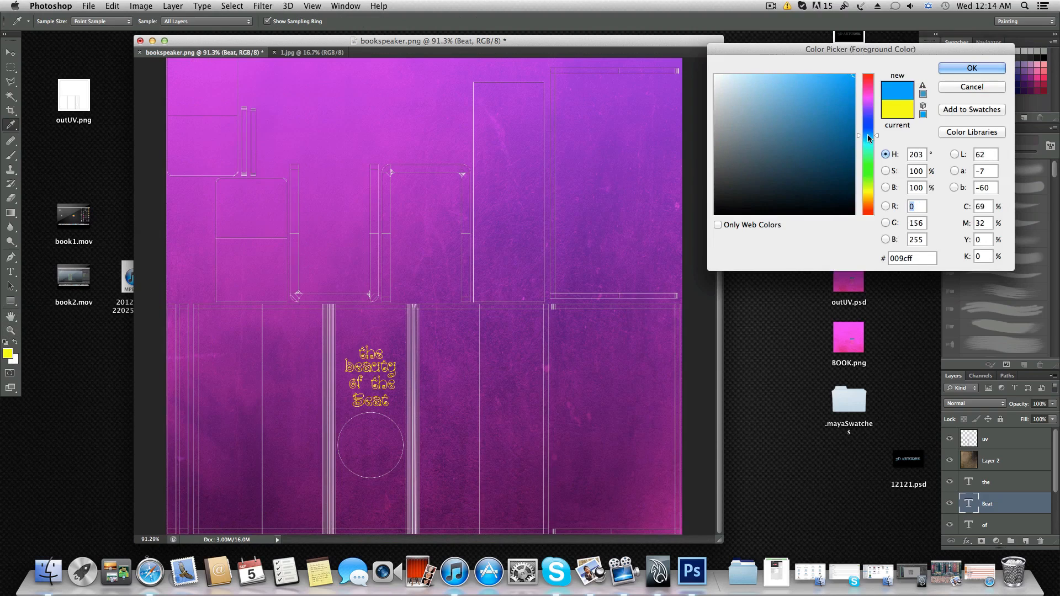
pyautogui.click(968, 69)
pyautogui.click(931, 75)
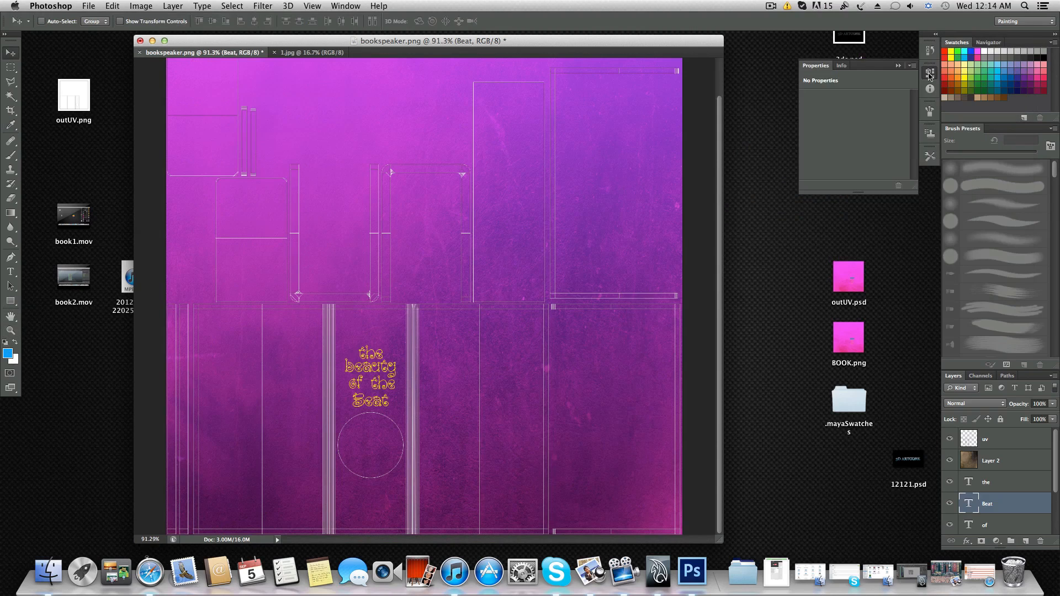
# - Draw a blue rectangle about 192 by 27 px across the spine strip, above the title text
pyautogui.click(11, 302)
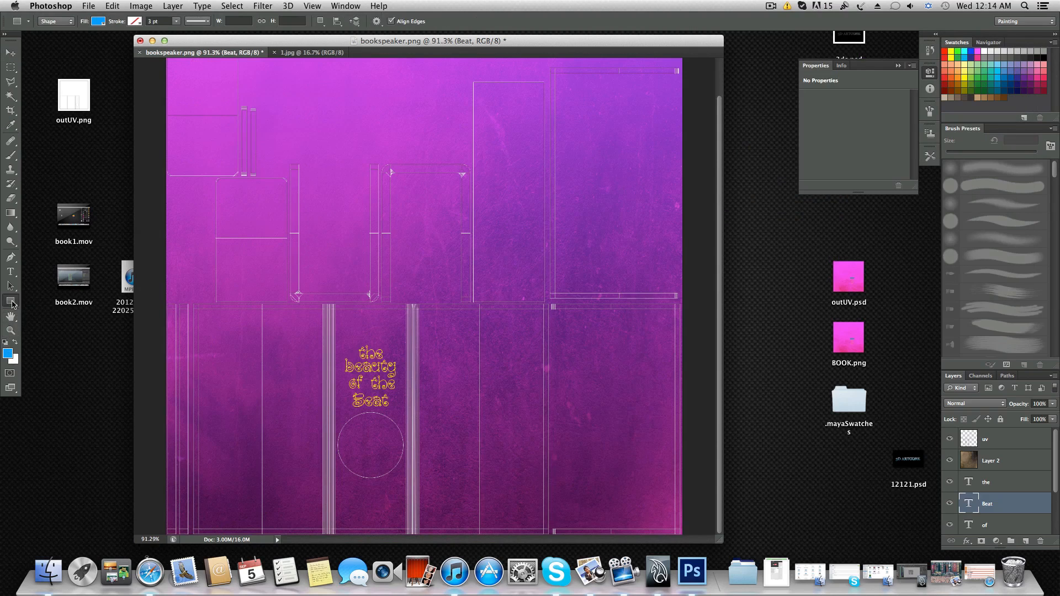
pyautogui.click(11, 302)
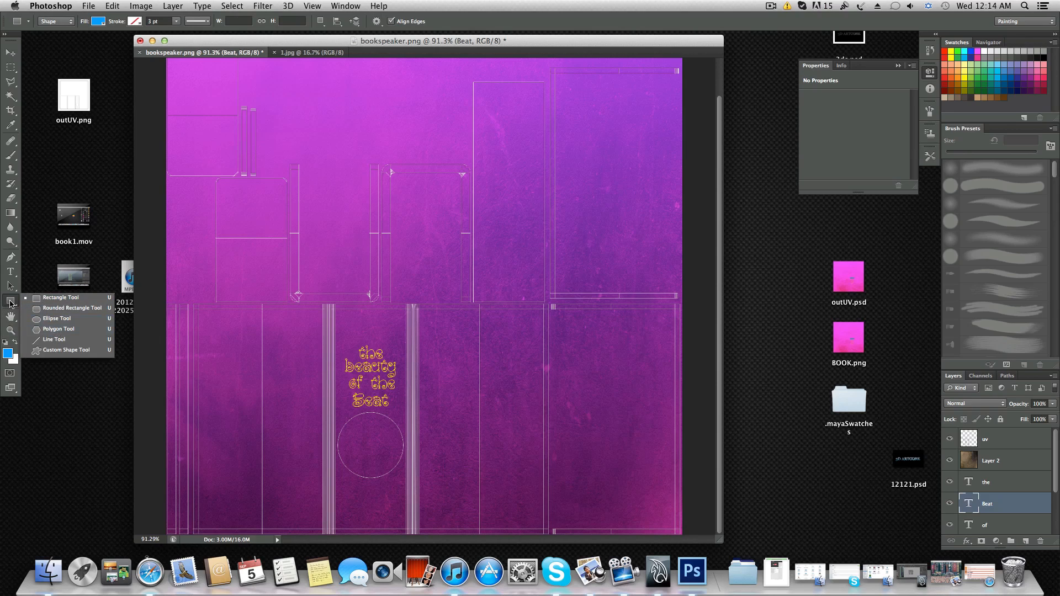
pyautogui.click(49, 301)
pyautogui.scroll(1, 473, 409)
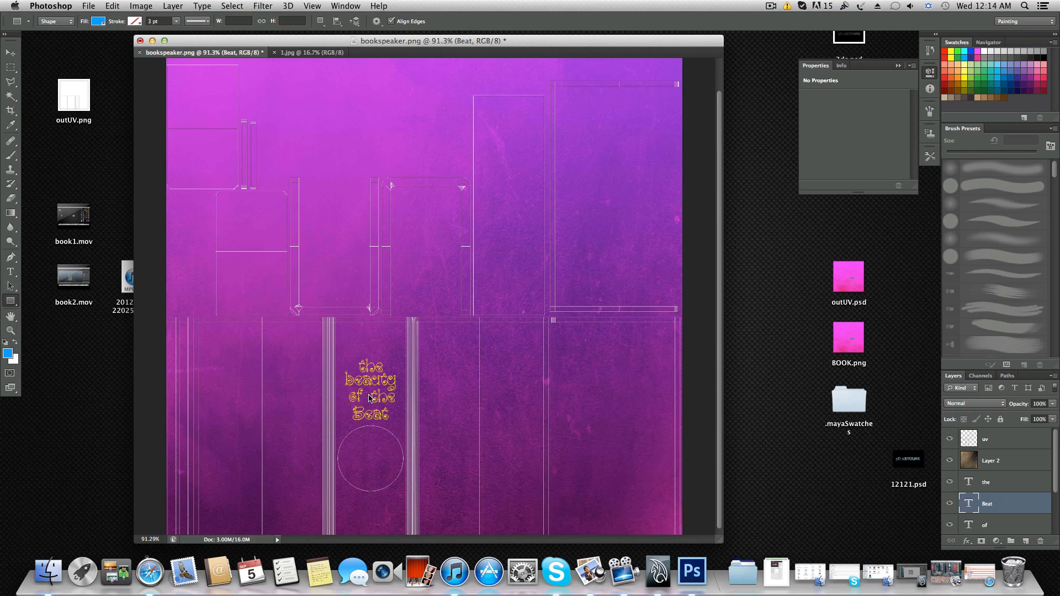
pyautogui.keyDown('alt'); pyautogui.scroll(3, 370, 398); pyautogui.keyUp('alt')
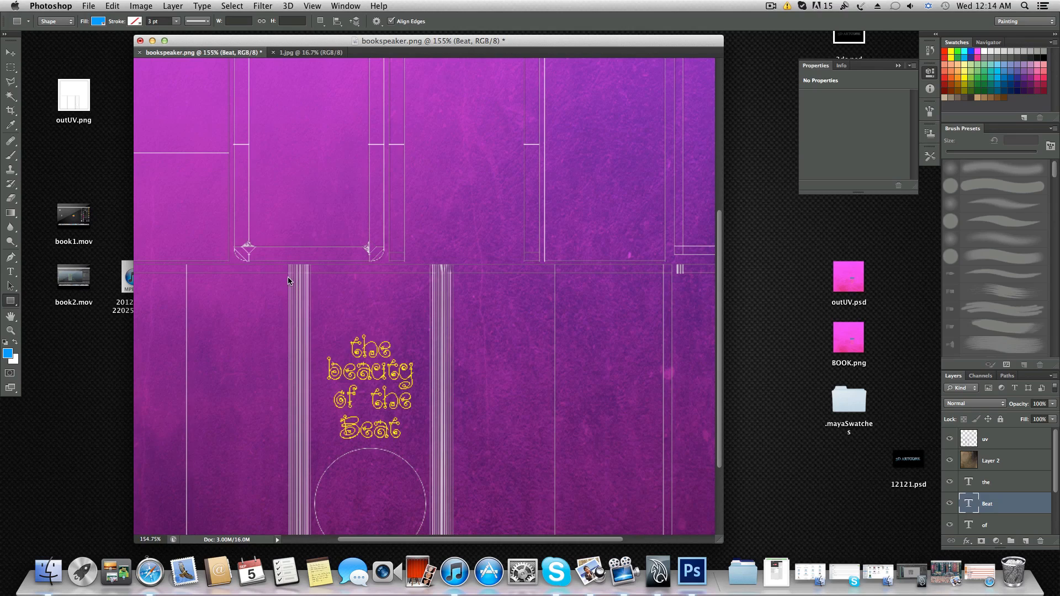
pyautogui.keyDown('alt'); pyautogui.scroll(2, 288, 284); pyautogui.keyUp('alt')
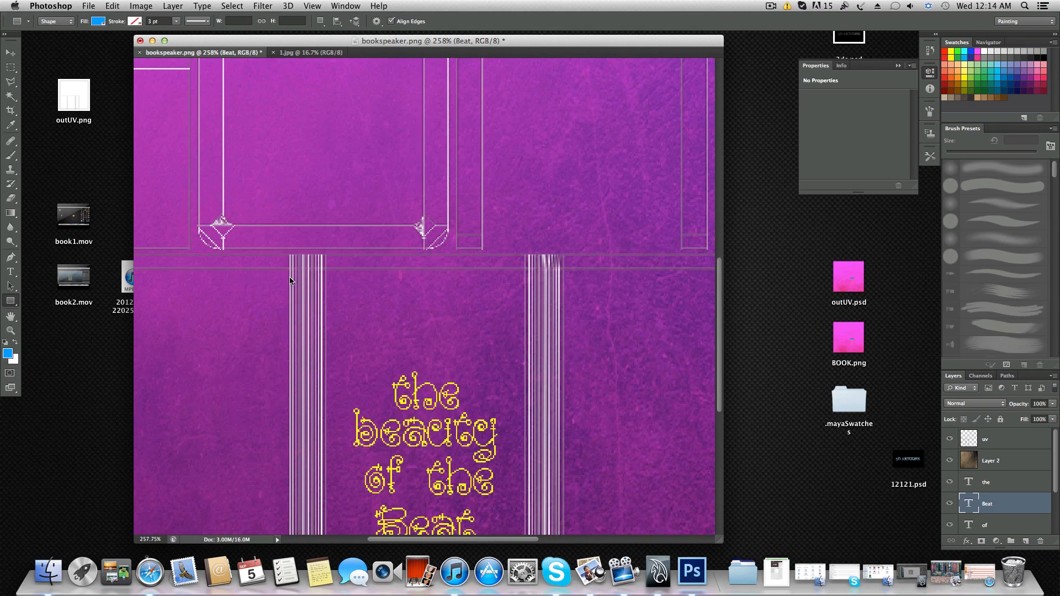
pyautogui.moveTo(290, 277); pyautogui.dragTo(561, 318)
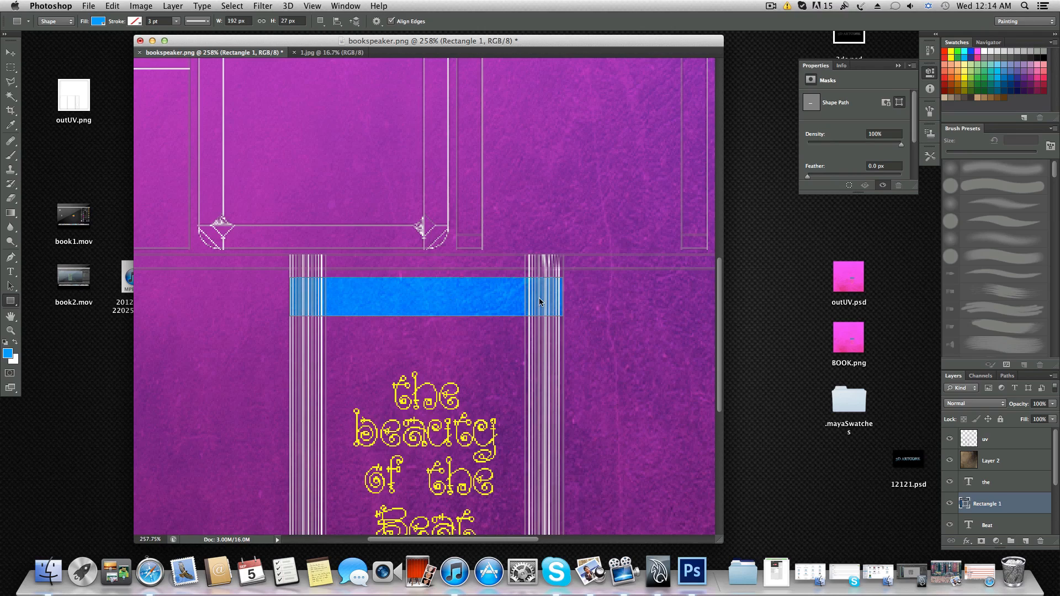
# - Nudge the blue band into place and stretch its upper edge upward to about 115% height with Free Transform
pyautogui.click(10, 53)
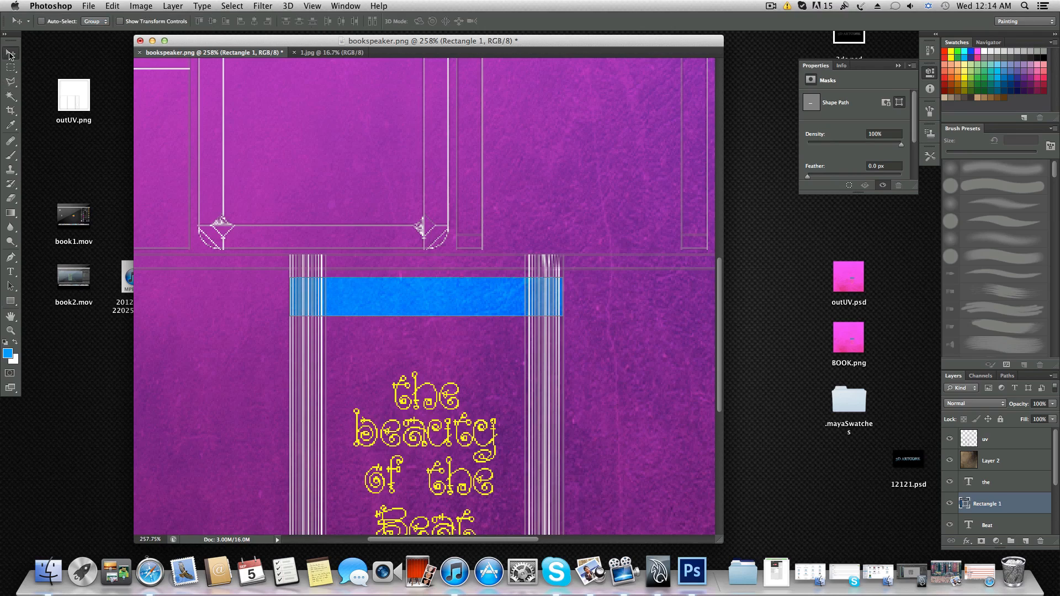
pyautogui.moveTo(398, 304); pyautogui.dragTo(399, 303)
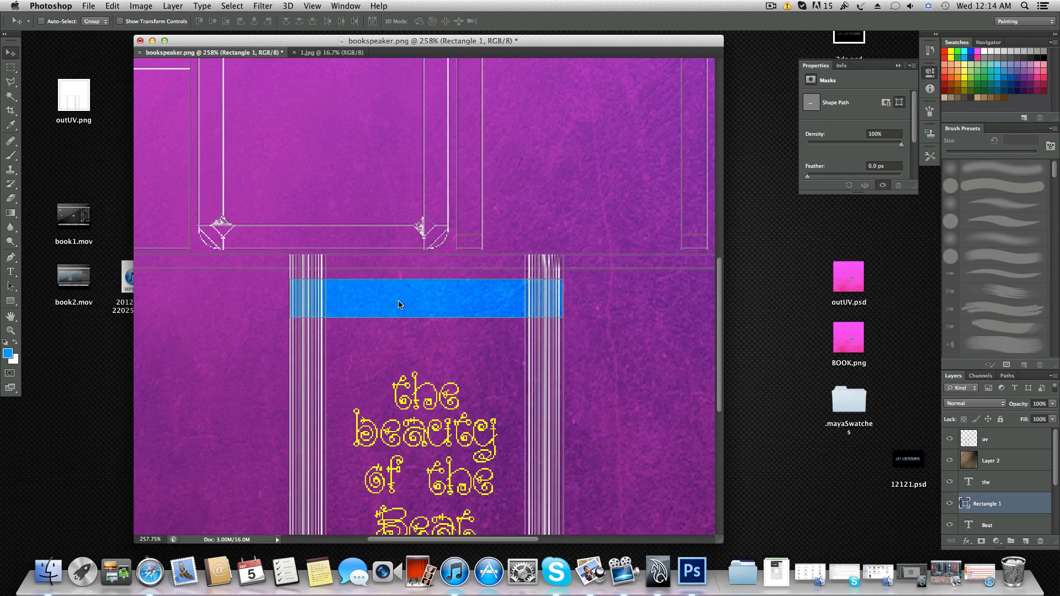
pyautogui.click(116, 8)
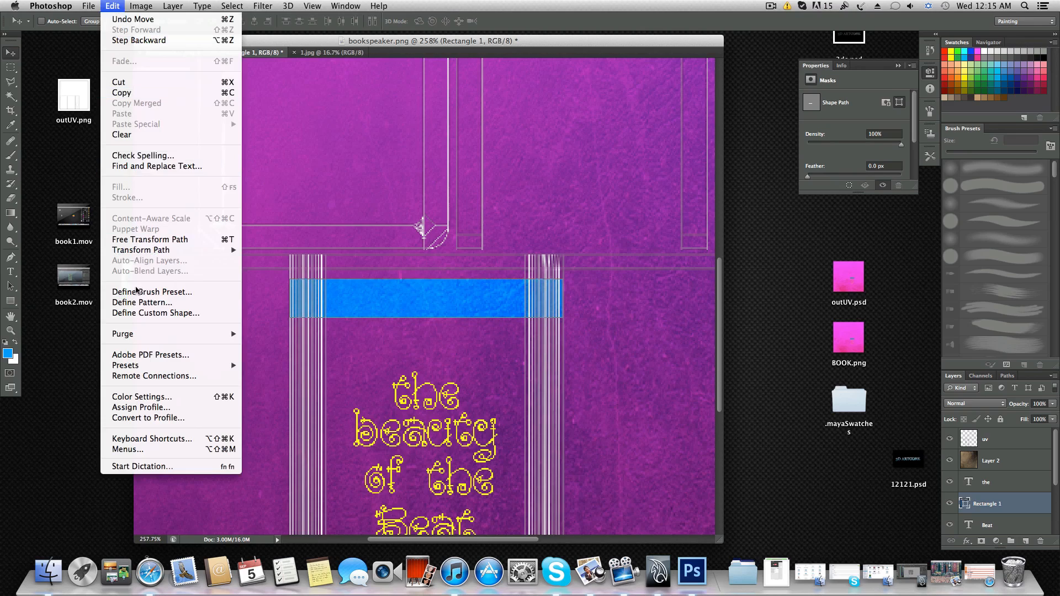
pyautogui.click(149, 240)
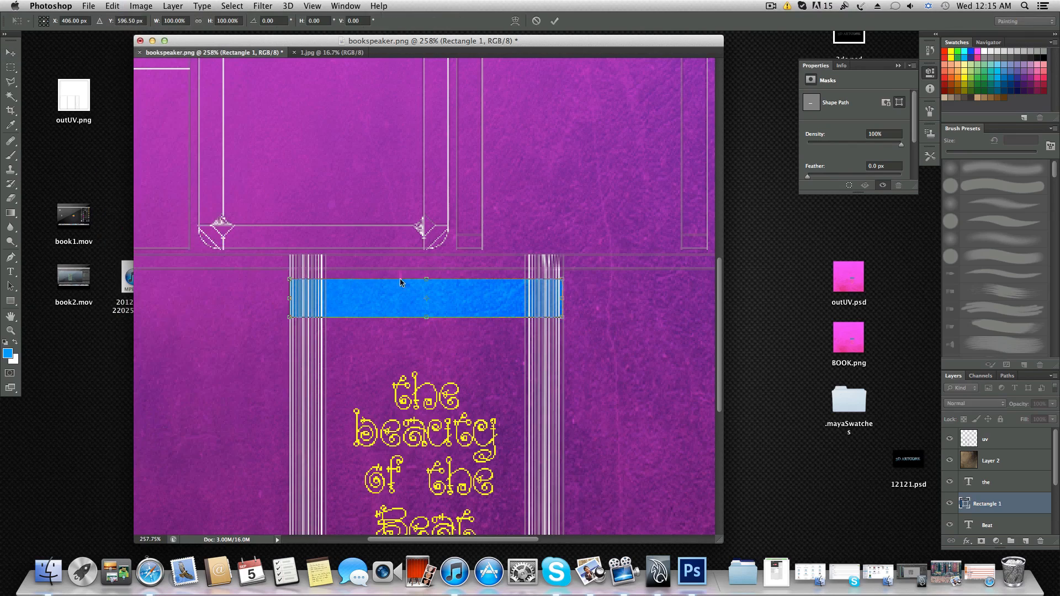
pyautogui.moveTo(429, 278); pyautogui.dragTo(429, 273)
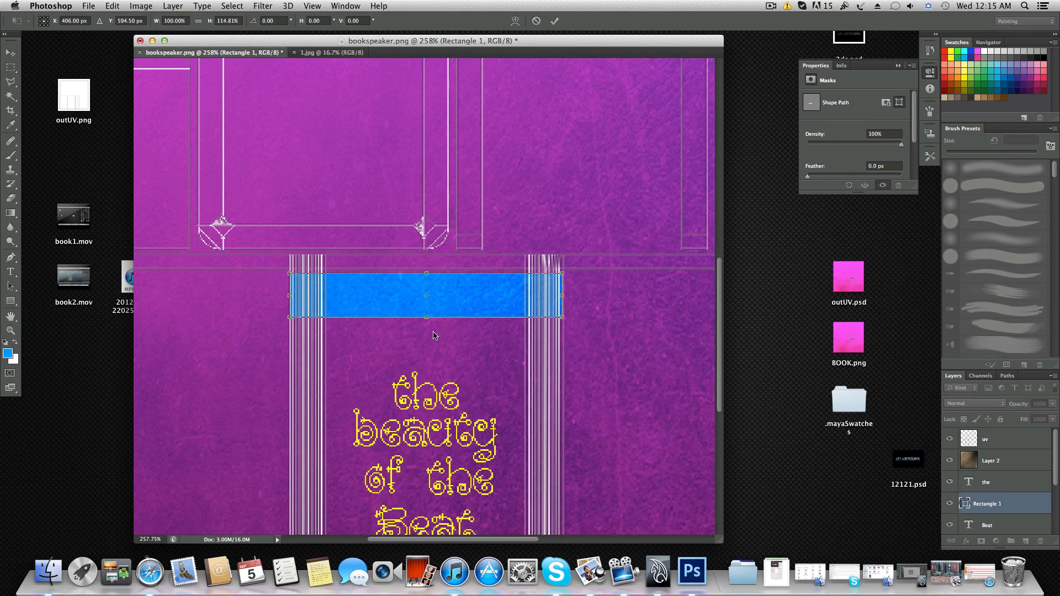
pyautogui.click(10, 52)
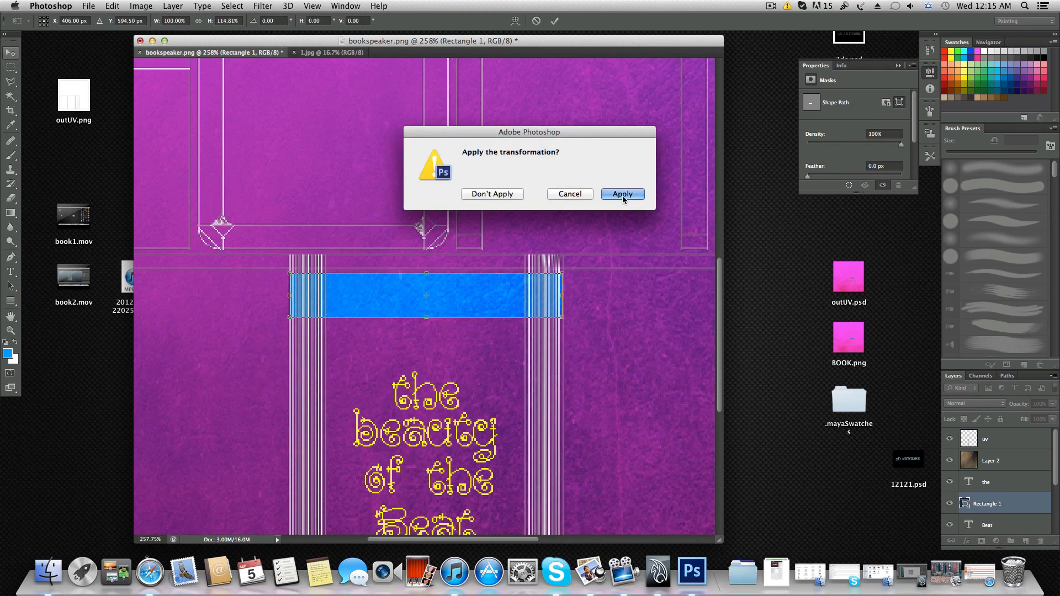
pyautogui.click(622, 194)
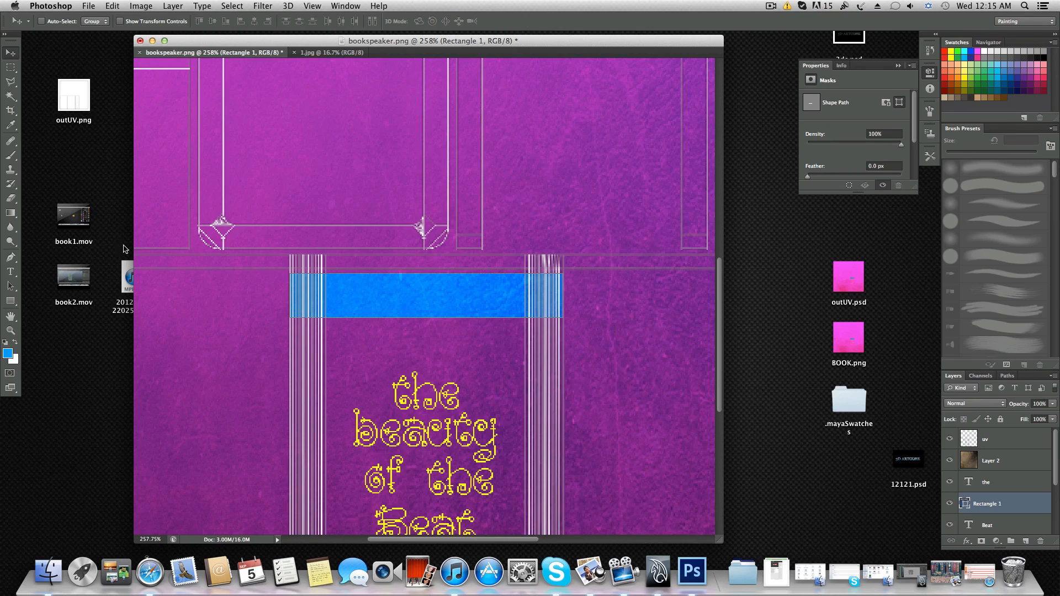
# - Set the foreground colour to yellow (ffe400)
pyautogui.click(9, 354)
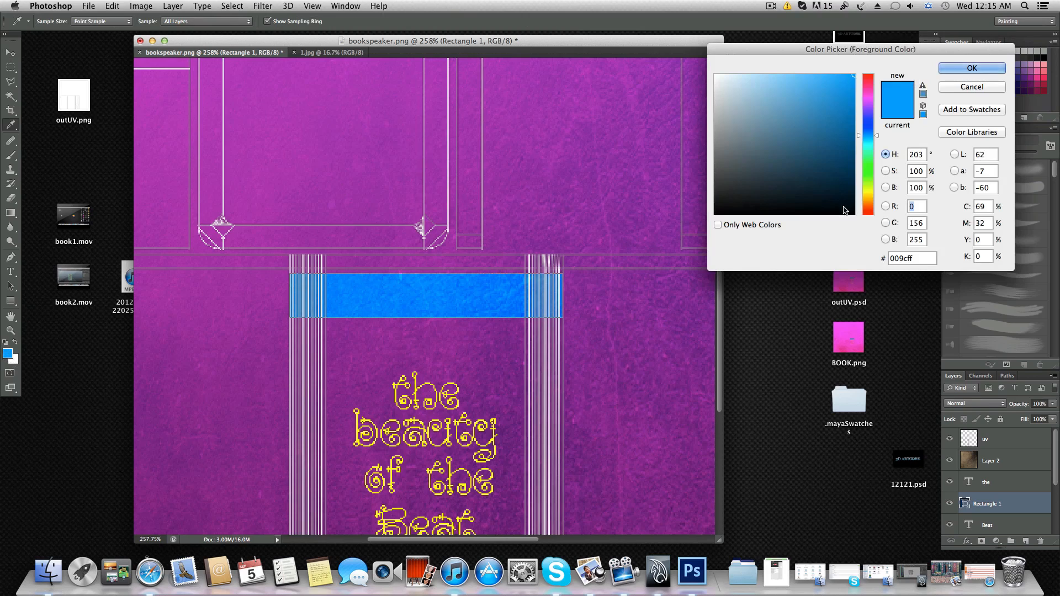
pyautogui.click(870, 192)
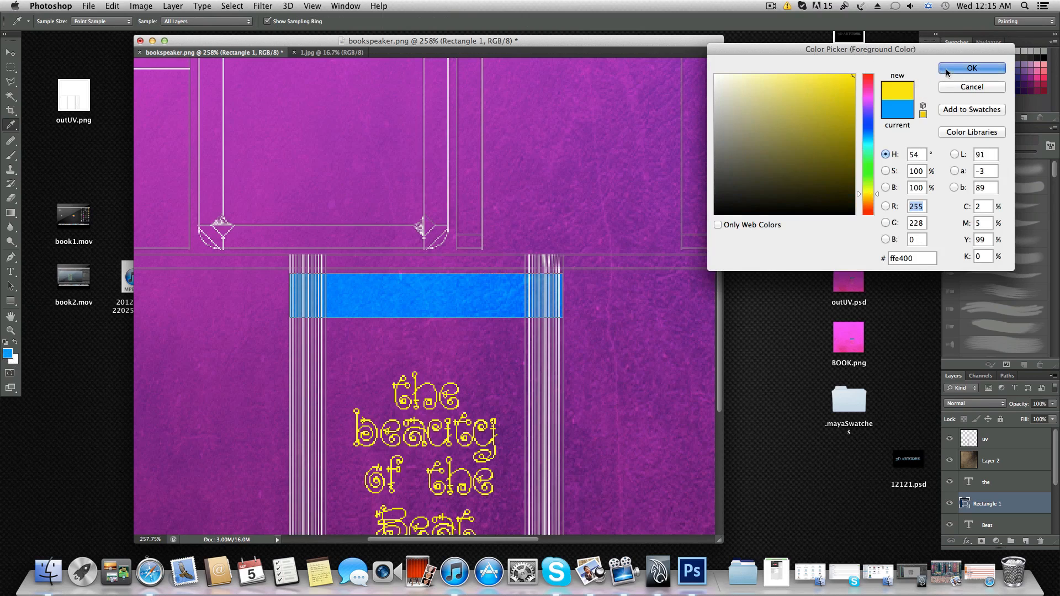
pyautogui.click(971, 68)
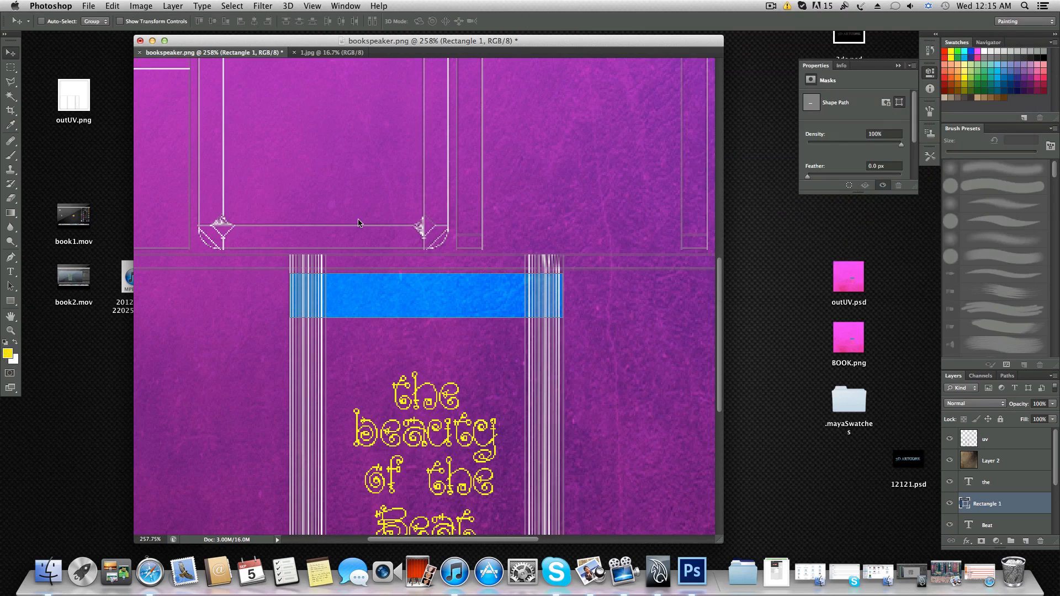
# - Draw a thin rectangle about 195 by 1 px just below the blue band and change its fill to yellow
pyautogui.click(10, 302)
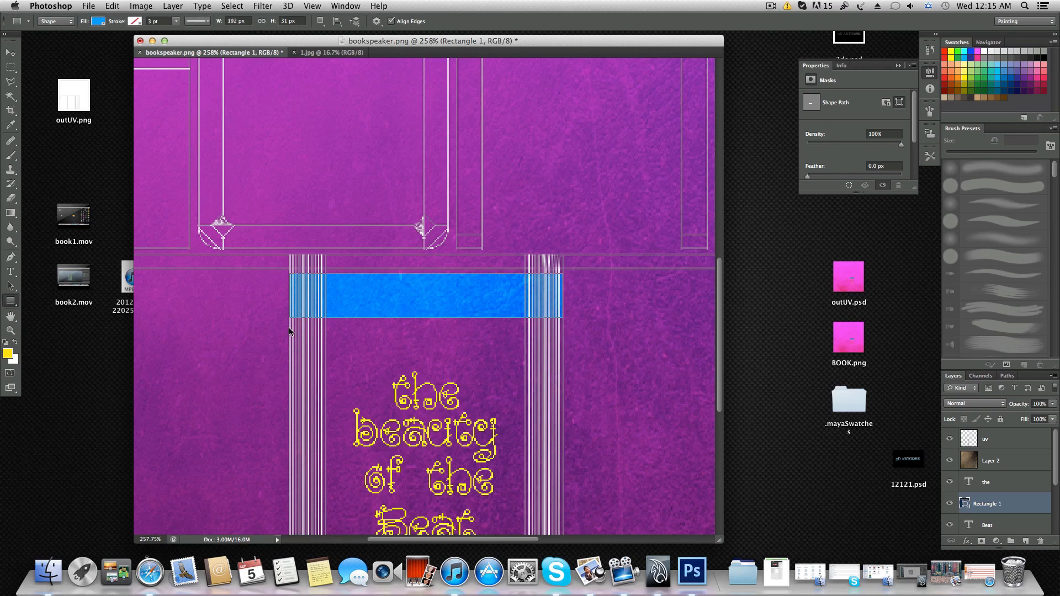
pyautogui.moveTo(289, 330); pyautogui.dragTo(564, 330)
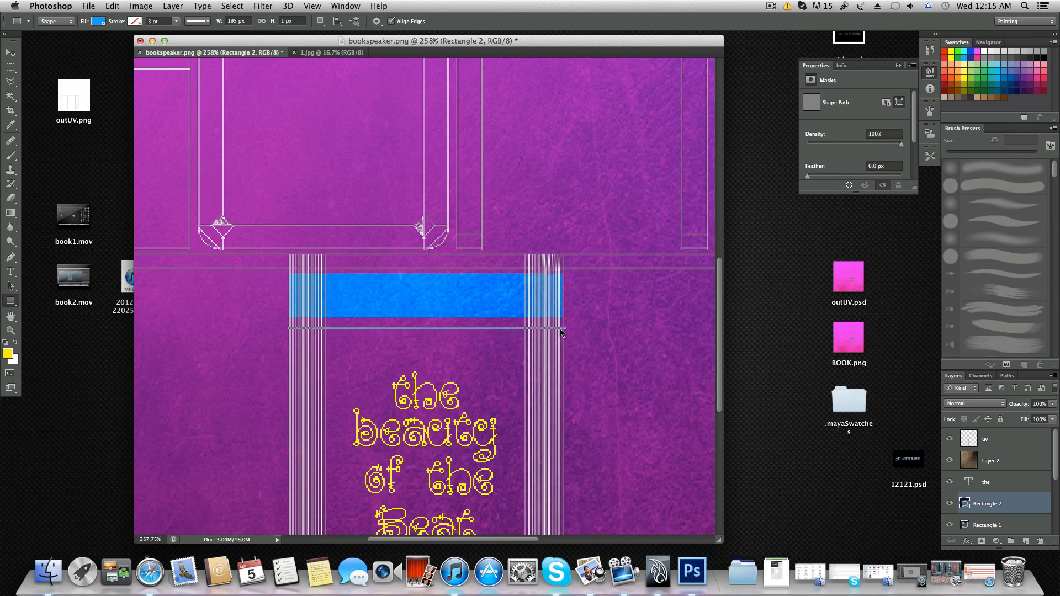
pyautogui.keyDown('alt'); pyautogui.scroll(3, 470, 367); pyautogui.keyUp('alt')
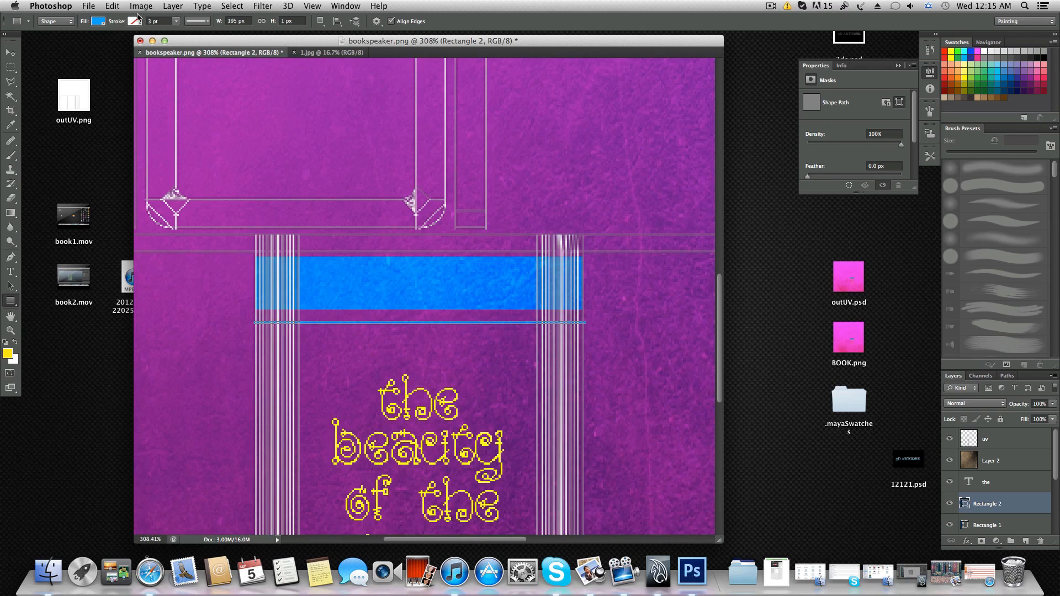
pyautogui.click(95, 23)
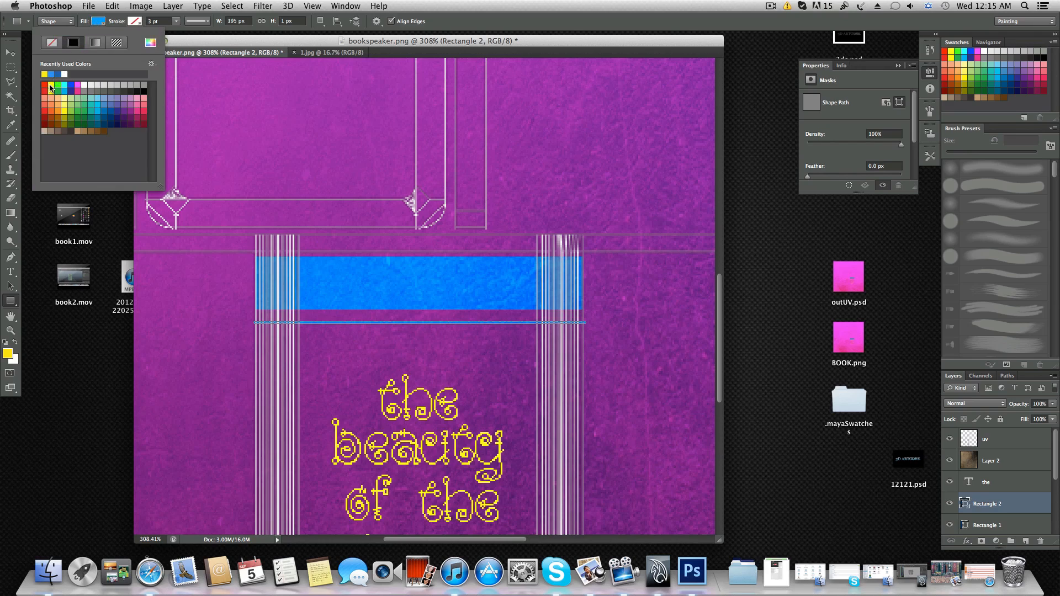
pyautogui.click(50, 87)
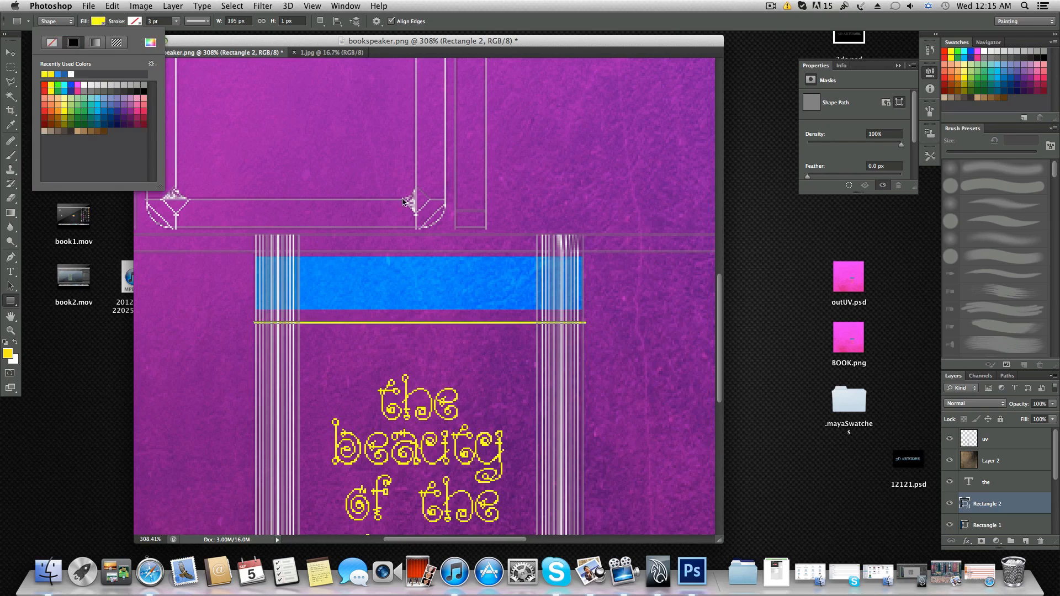
# - Move the yellow line up onto the lower edge of the blue band
pyautogui.click(13, 53)
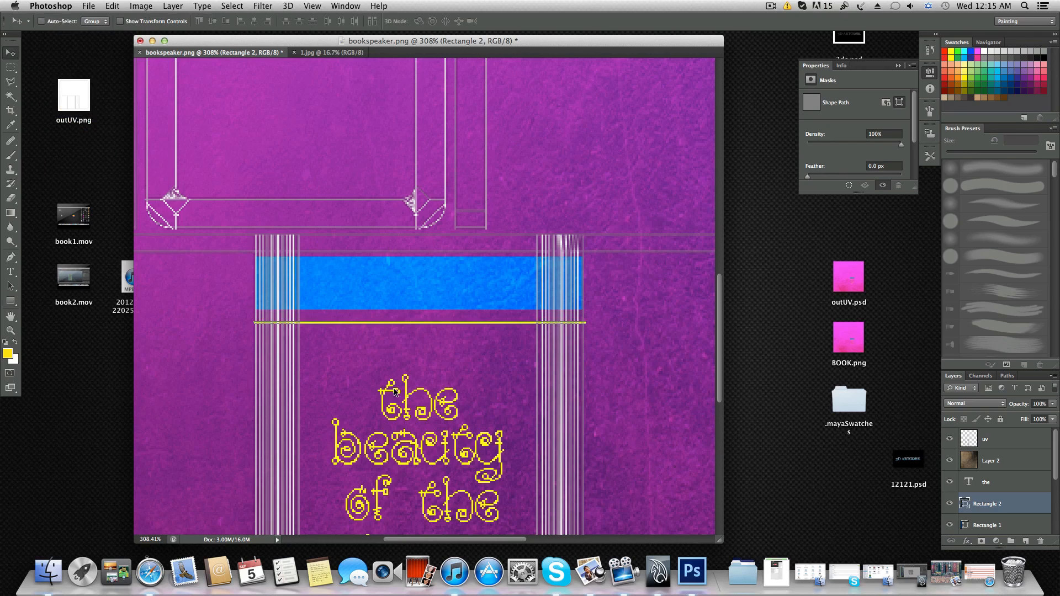
pyautogui.moveTo(342, 327); pyautogui.dragTo(344, 320)
pyautogui.keyDown('alt'); pyautogui.scroll(3, 347, 331); pyautogui.keyUp('alt')
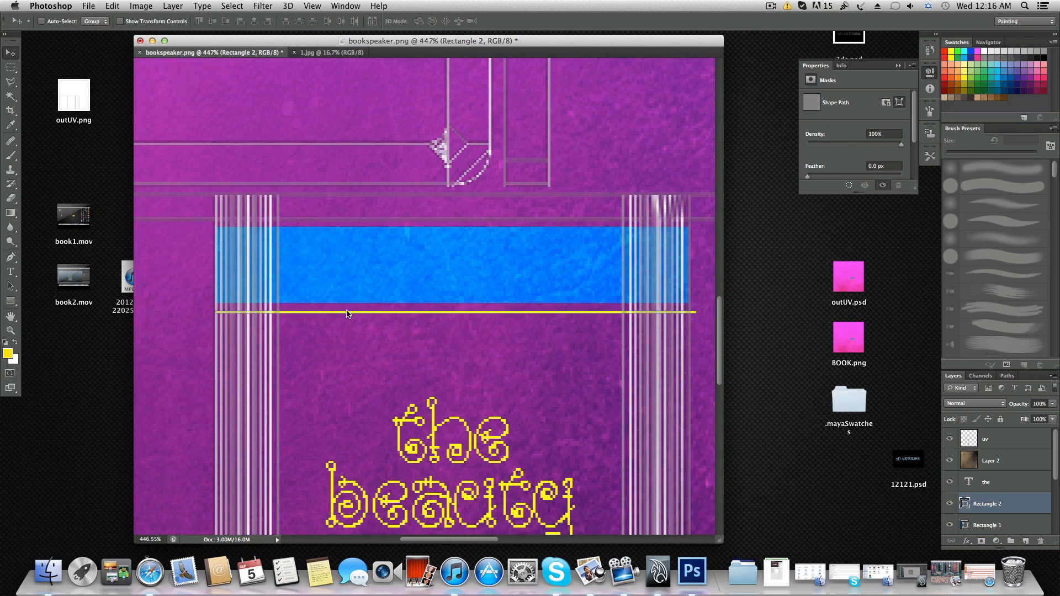
pyautogui.moveTo(345, 312); pyautogui.dragTo(345, 315)
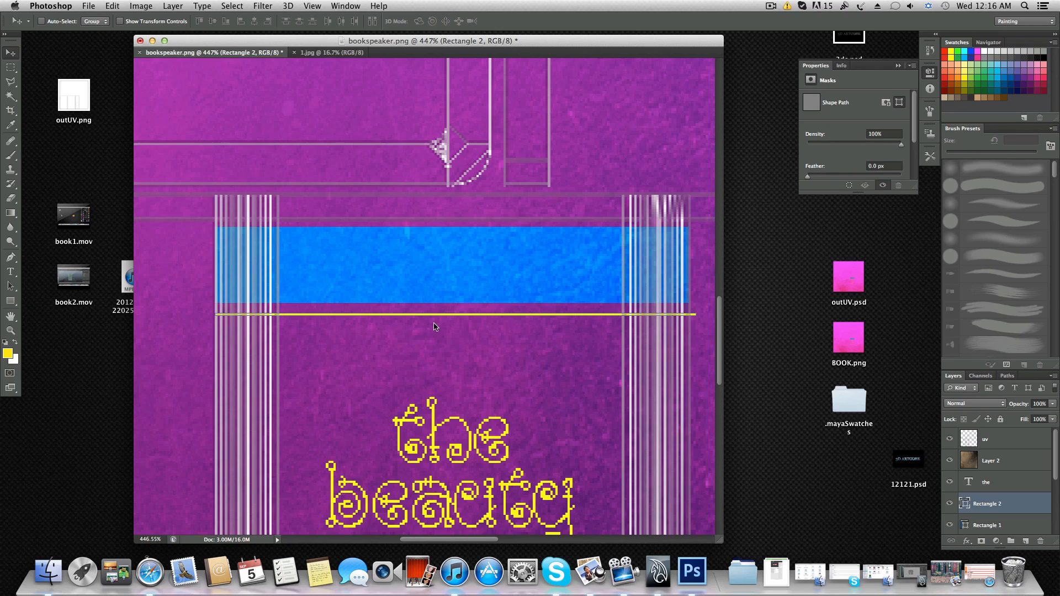
pyautogui.moveTo(427, 317)
pyautogui.mouseDown()
pyautogui.moveTo(439, 318)
pyautogui.moveTo(429, 318)
pyautogui.moveTo(434, 309)
pyautogui.mouseUp()
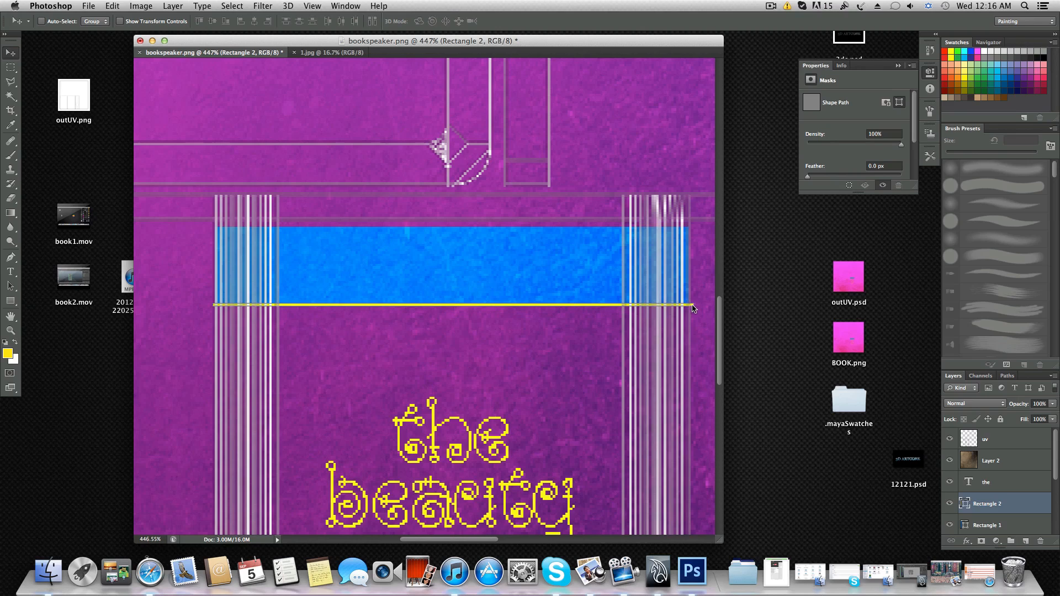
# - Shorten the yellow line with Free Transform to match the blue band's width and align it with the band's ends
pyautogui.click(114, 7)
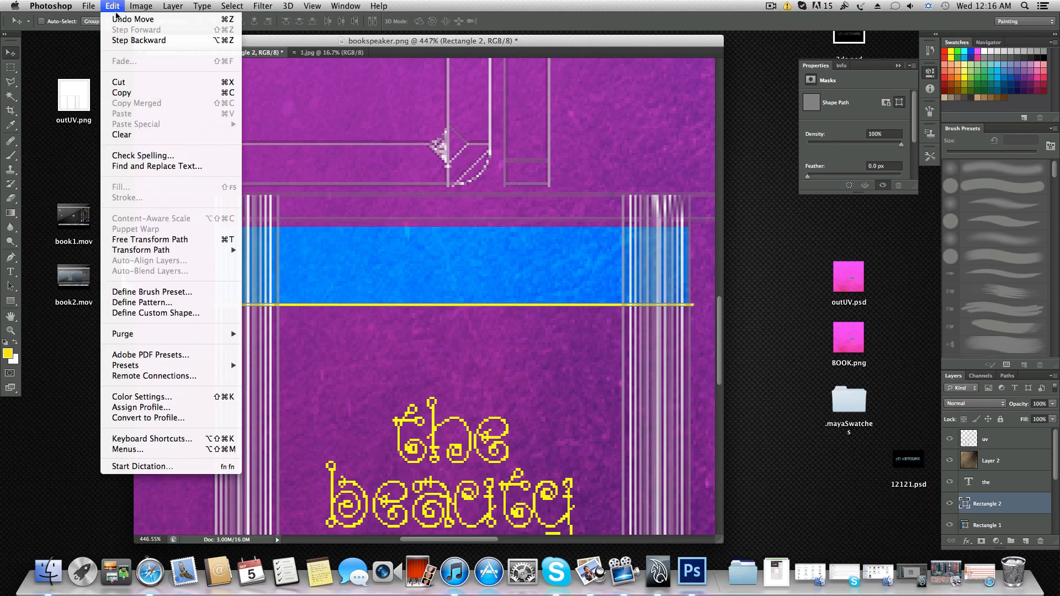
pyautogui.click(166, 240)
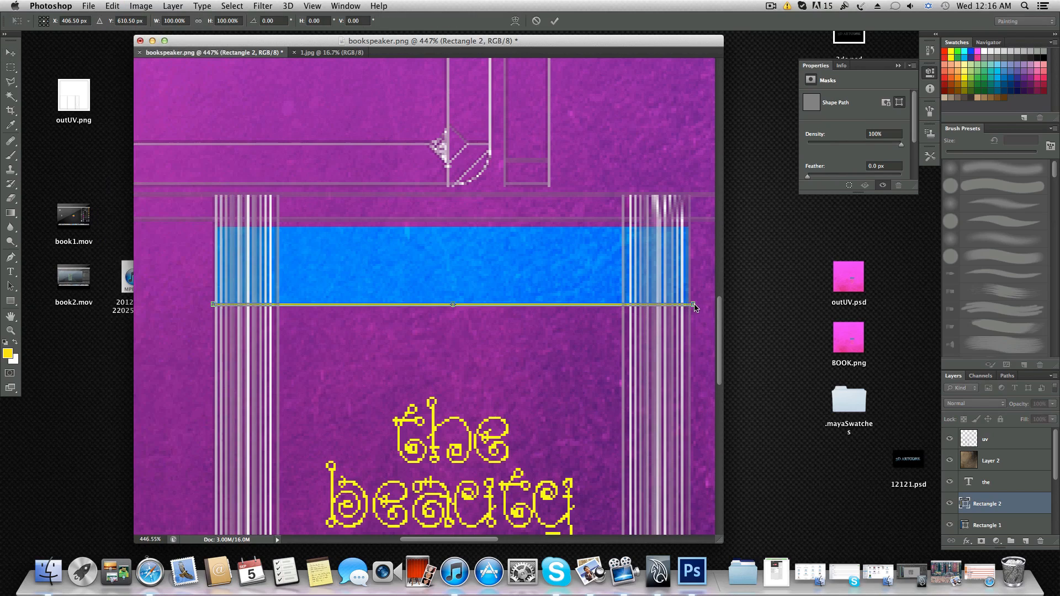
pyautogui.moveTo(694, 307); pyautogui.dragTo(690, 305)
pyautogui.rightClick(694, 307)
pyautogui.click(691, 308)
pyautogui.moveTo(692, 305); pyautogui.dragTo(692, 305)
pyautogui.click(555, 21)
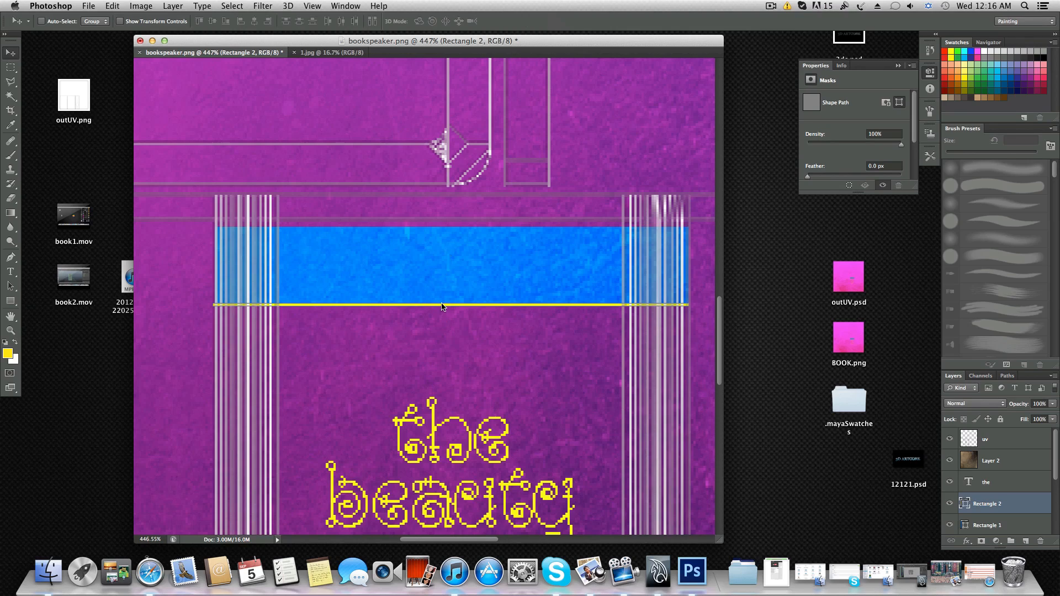
pyautogui.moveTo(444, 307); pyautogui.dragTo(444, 307)
# - Duplicate the yellow line's layer and move the copy to the upper edge of the blue band
pyautogui.rightClick(985, 507)
pyautogui.click(1008, 506)
pyautogui.rightClick(1008, 506)
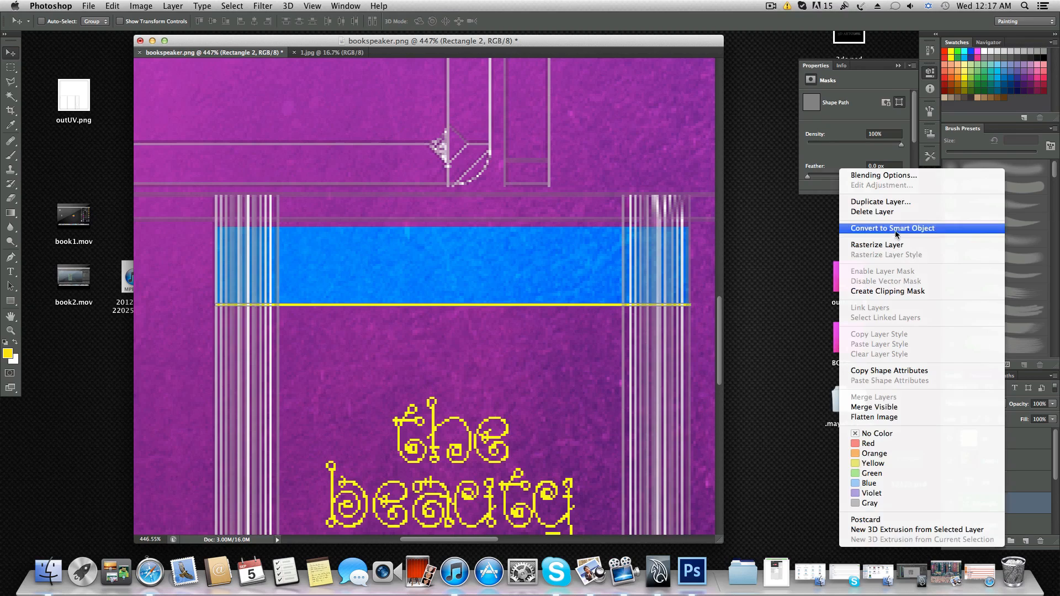
pyautogui.click(896, 204)
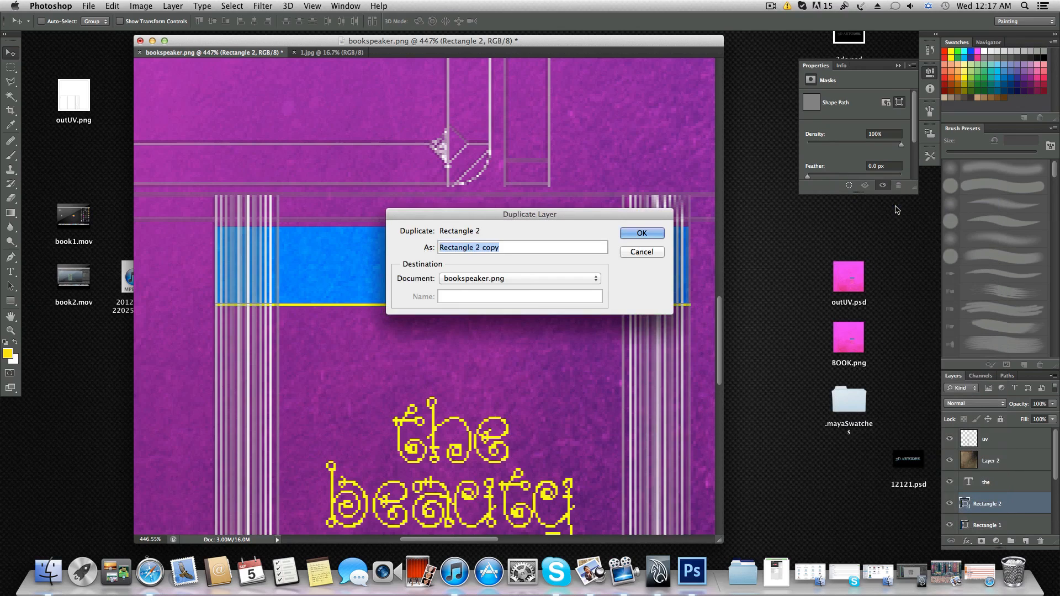
pyautogui.click(639, 235)
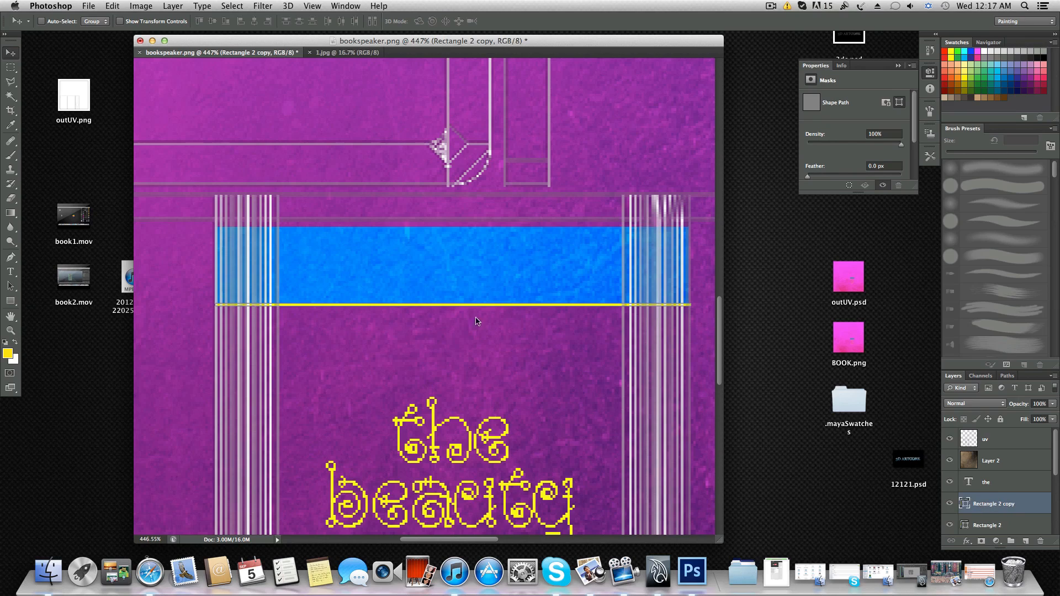
pyautogui.moveTo(470, 308); pyautogui.dragTo(469, 230)
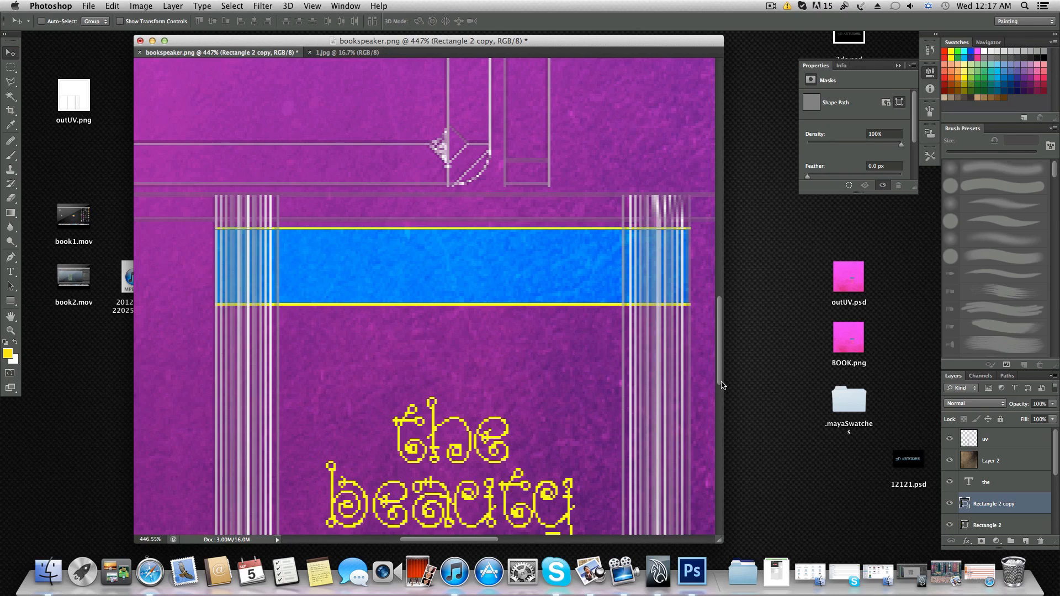
# - Duplicate the yellow line's layer on the blue band's upper edge and move the copy slightly above it
pyautogui.rightClick(1010, 505)
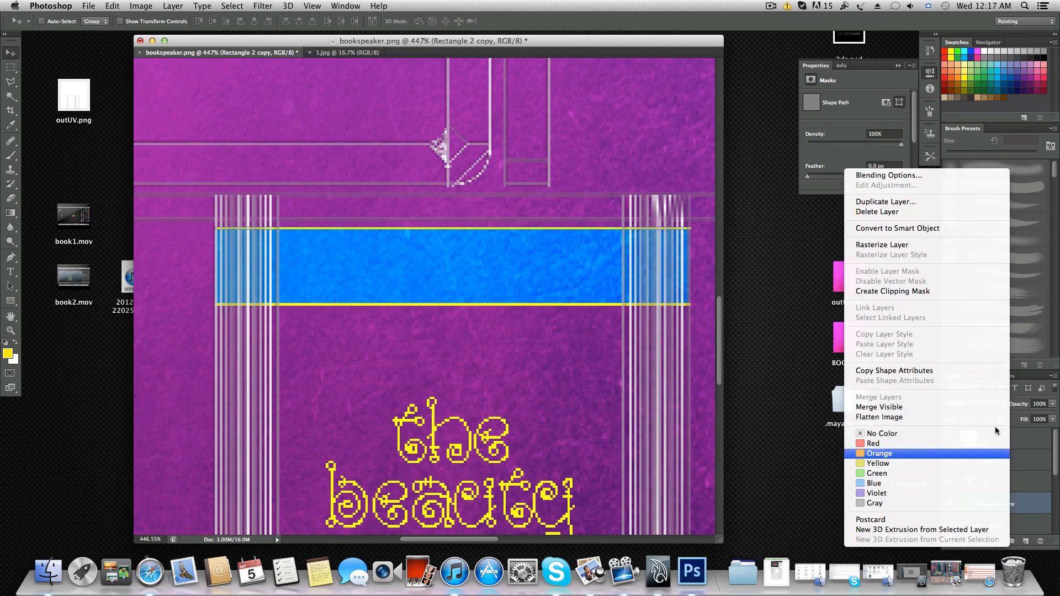
pyautogui.click(950, 205)
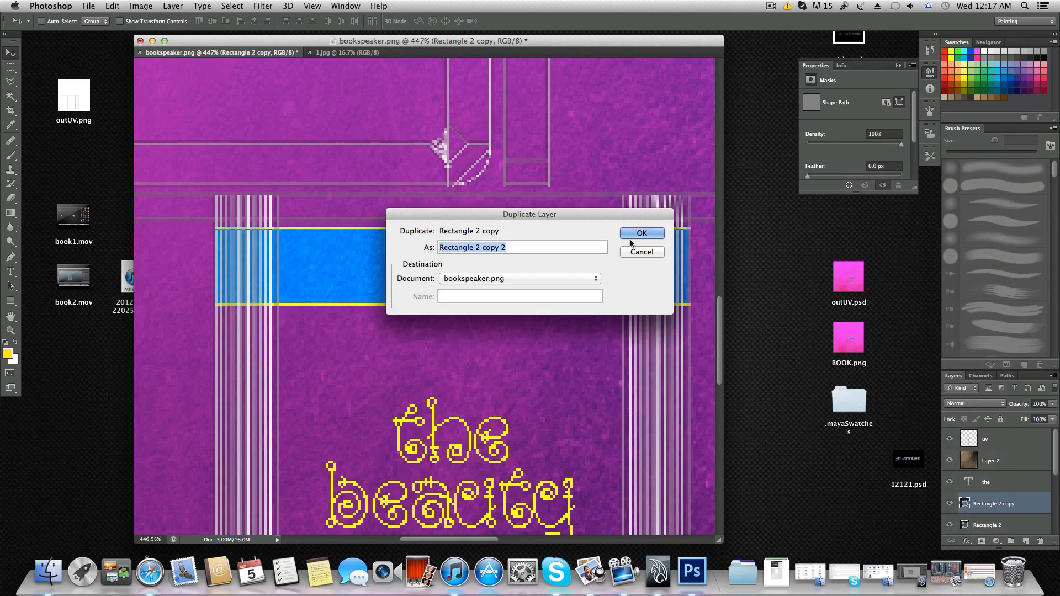
pyautogui.click(635, 235)
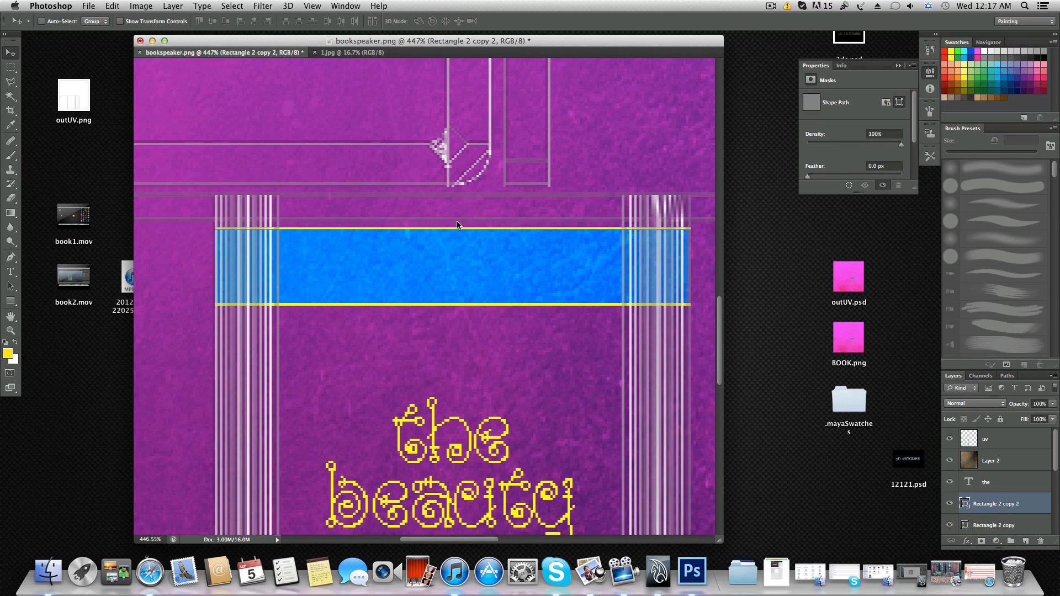
pyautogui.moveTo(457, 229); pyautogui.dragTo(458, 225)
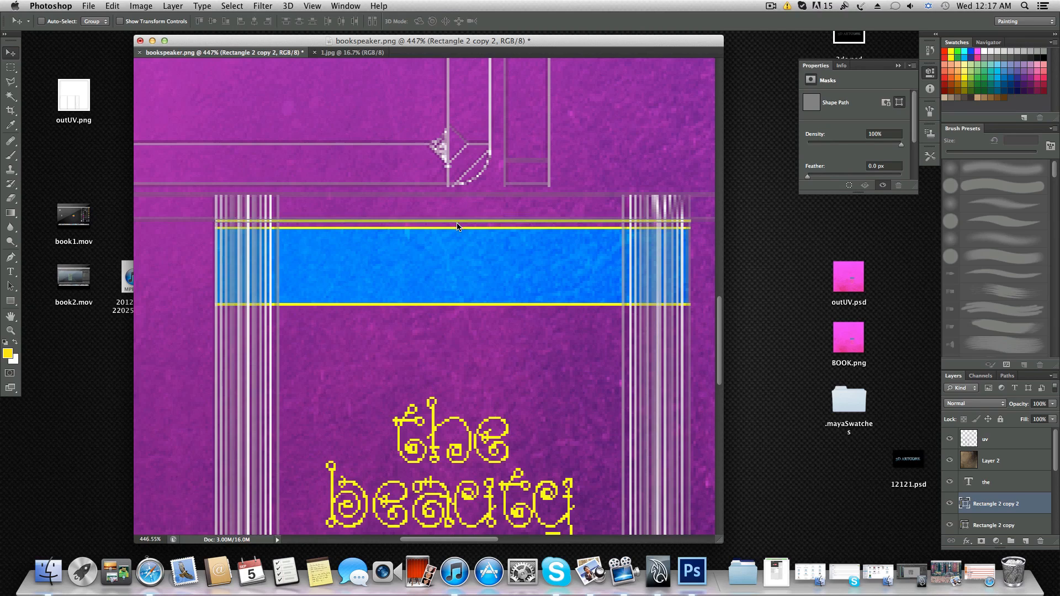
# - Thicken the new topmost yellow line to 200% height with Free Transform
pyautogui.click(113, 6)
pyautogui.click(155, 240)
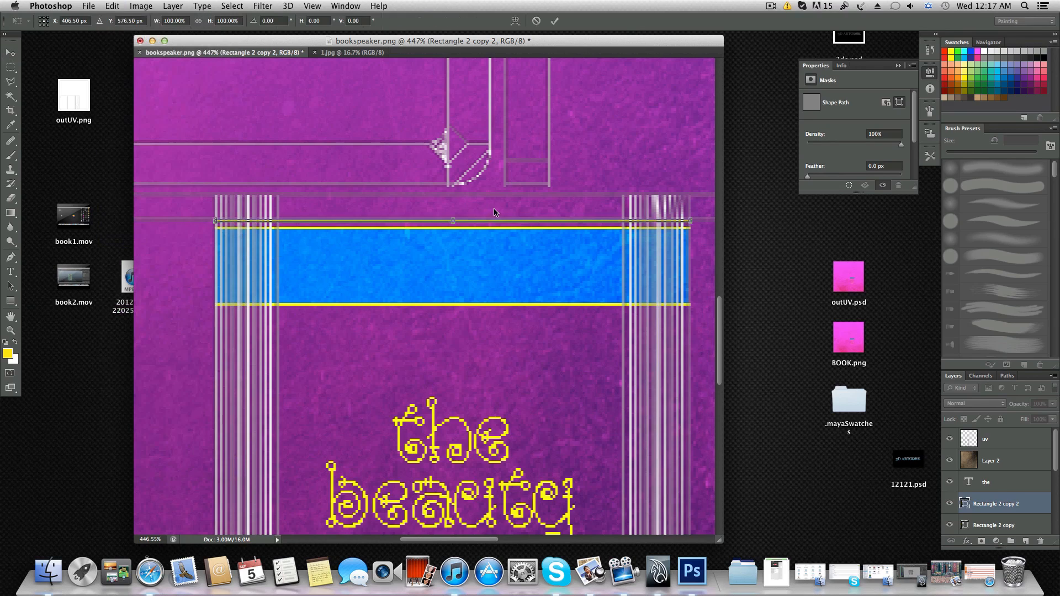
pyautogui.moveTo(451, 220); pyautogui.dragTo(451, 218)
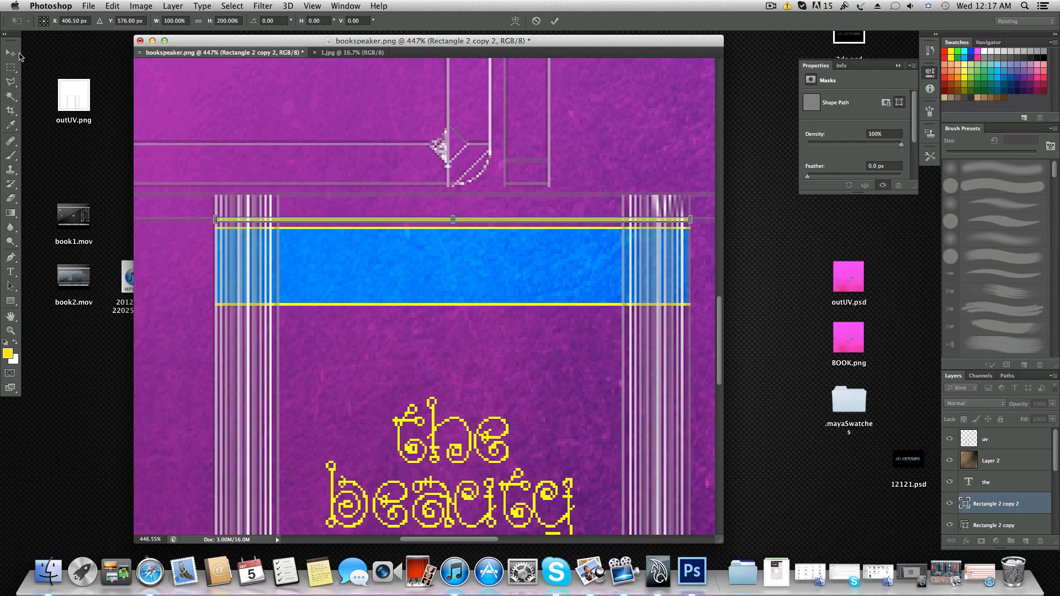
pyautogui.click(554, 20)
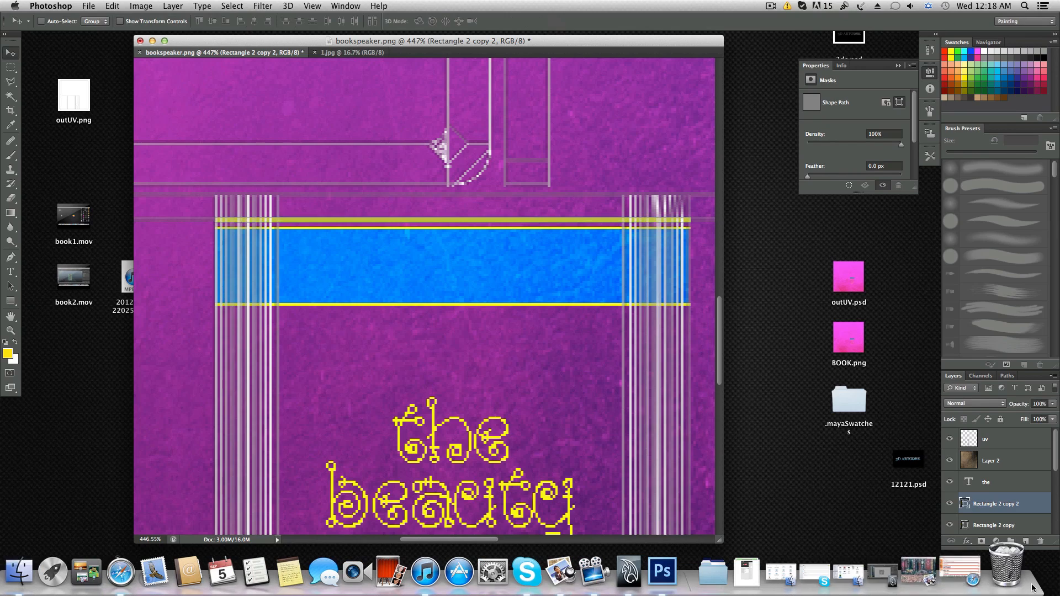
# - Duplicate the thick yellow line's layer and place the copy just below the thin line on the blue band's lower edge
pyautogui.rightClick(1001, 509)
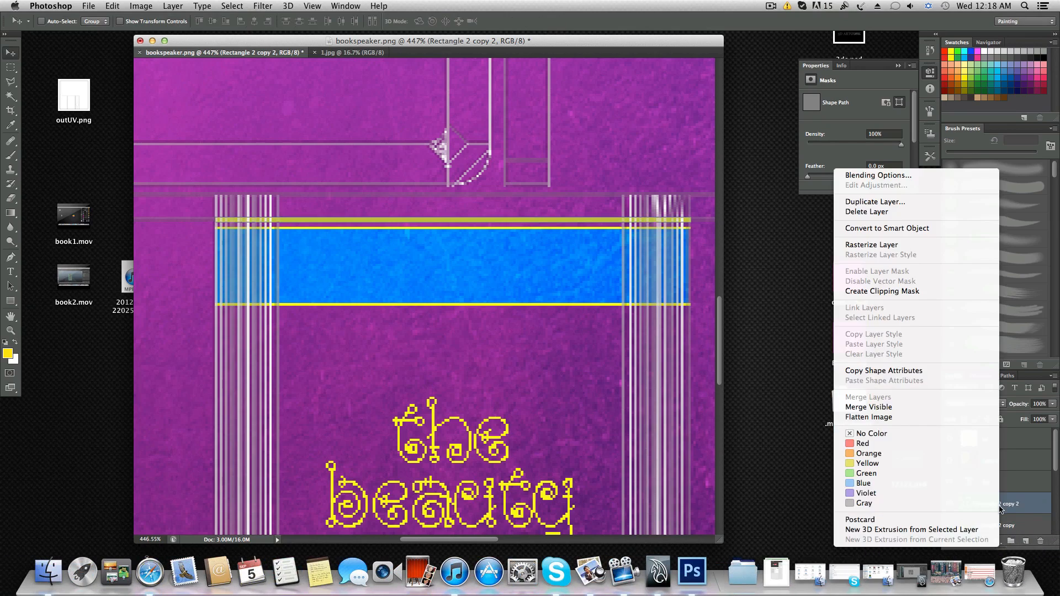
pyautogui.click(889, 207)
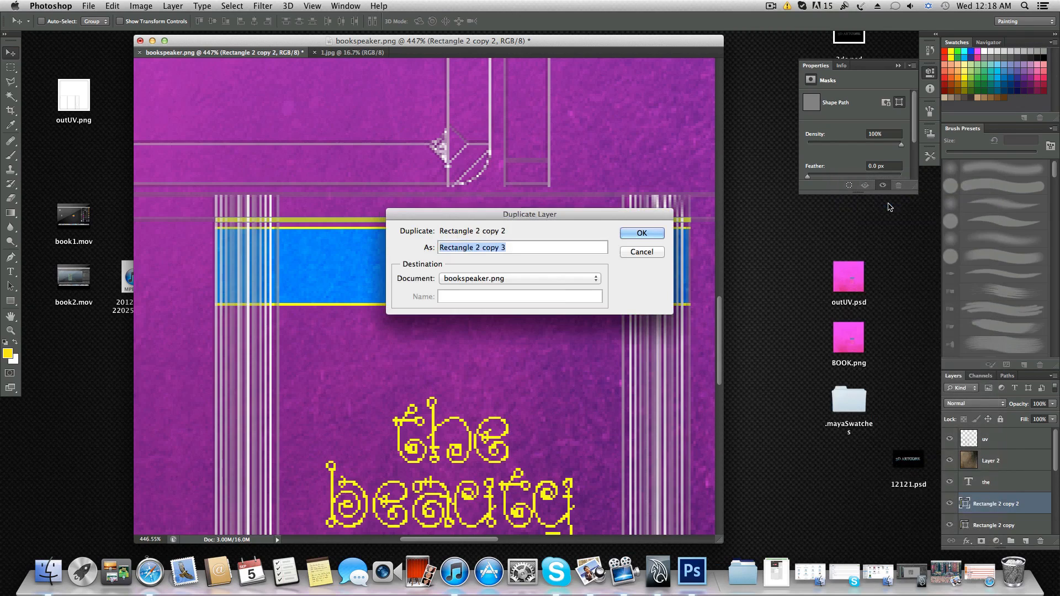
pyautogui.click(642, 237)
pyautogui.moveTo(536, 224); pyautogui.dragTo(540, 318)
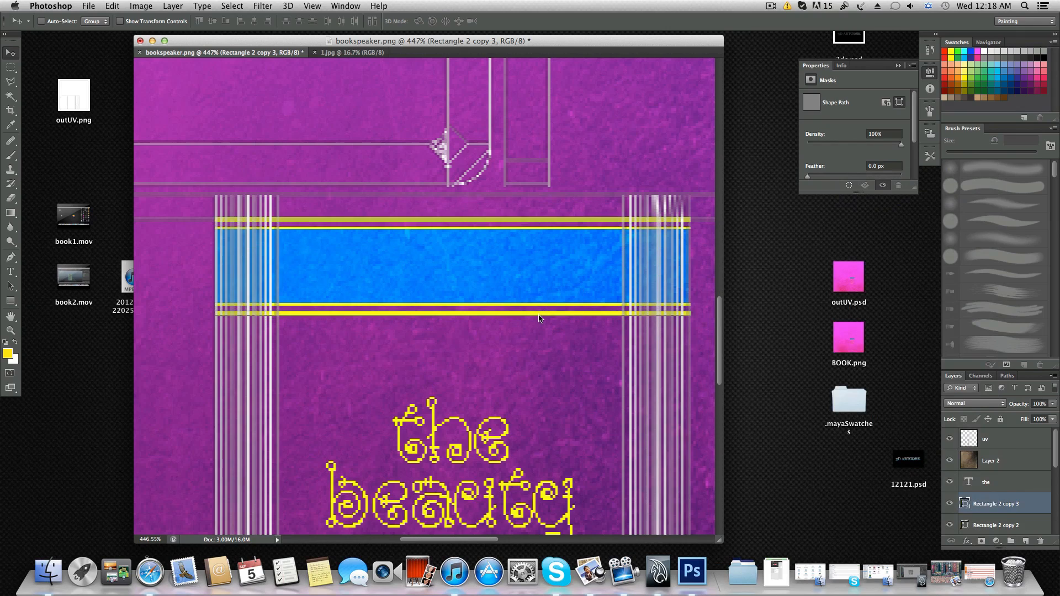
pyautogui.press('Up')
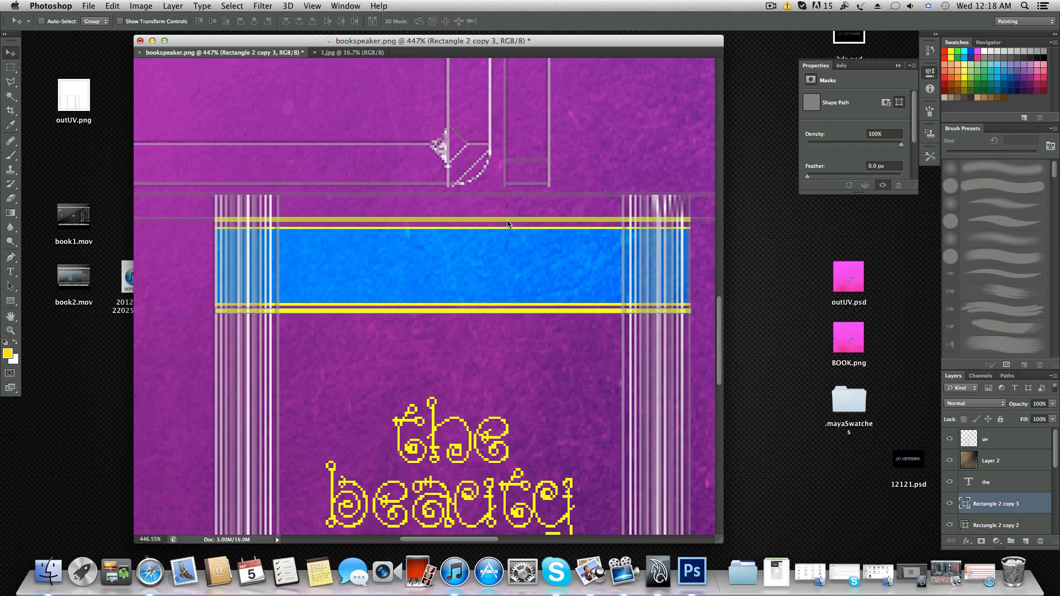
# - Shift the thick yellow line above the blue band down closer to the thin line, keeping its ends aligned with the band
pyautogui.click(987, 526)
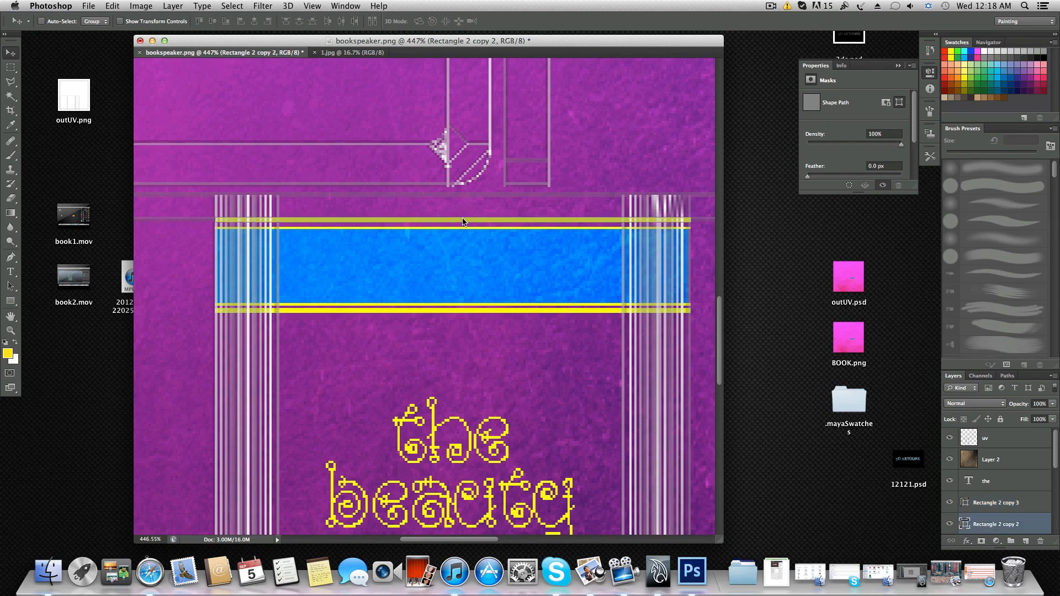
pyautogui.press('Right')
pyautogui.press('Down')
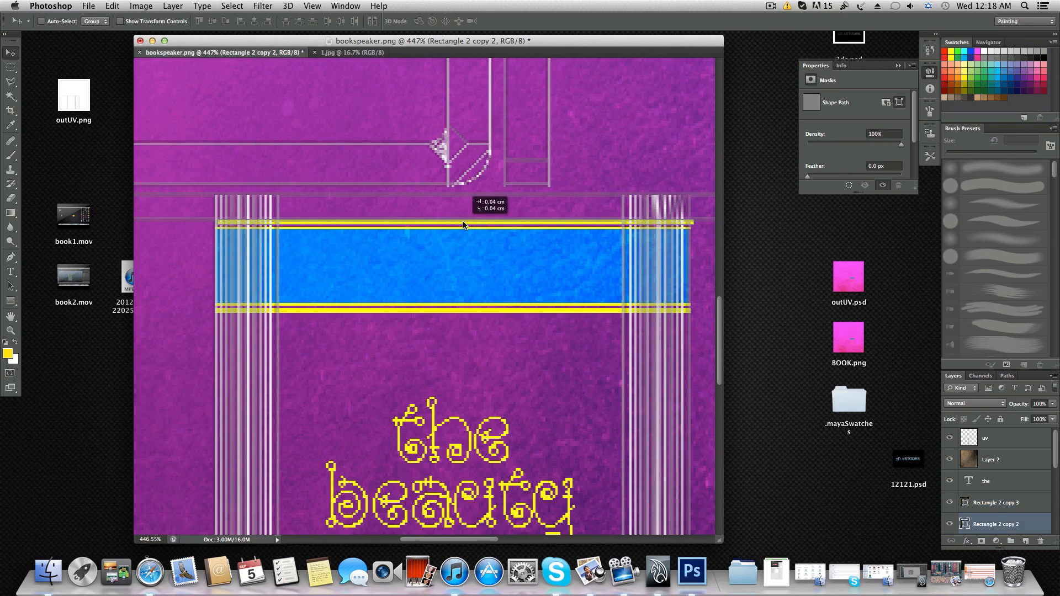
pyautogui.press('Left')
# - Examine the striped band and the title in the context of the whole UV texture
pyautogui.scroll(-10, 461, 224)
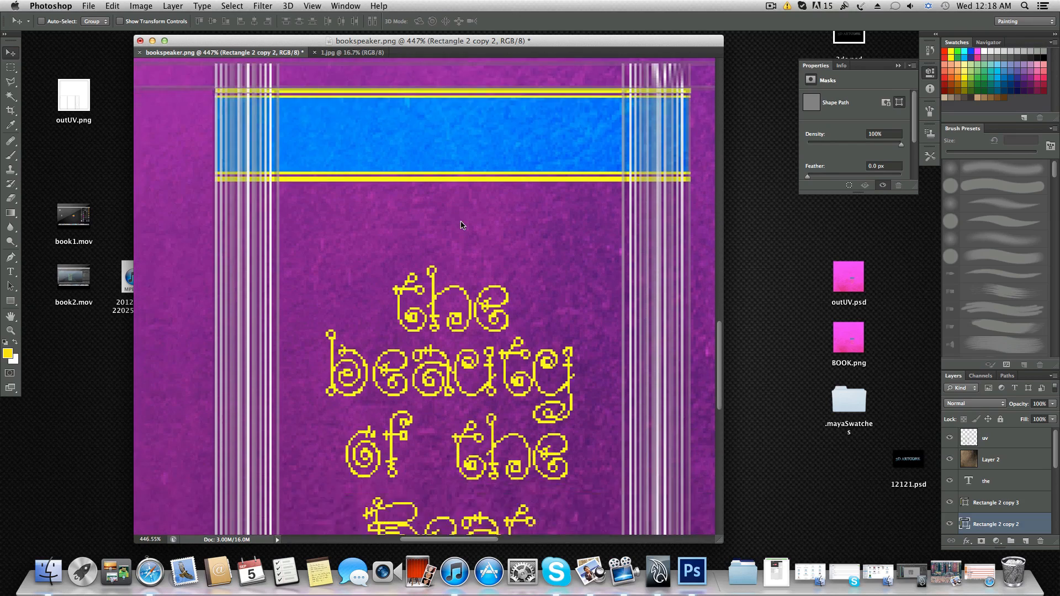
pyautogui.keyDown('alt'); pyautogui.scroll(-5, 461, 225); pyautogui.keyUp('alt')
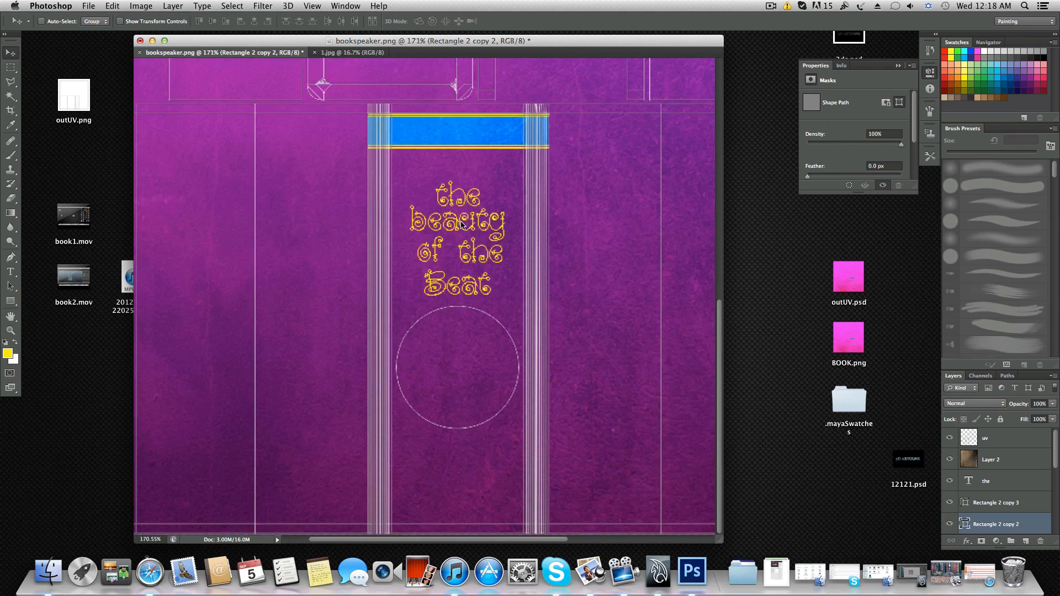
pyautogui.keyDown('alt'); pyautogui.scroll(-3, 461, 225); pyautogui.keyUp('alt')
pyautogui.keyDown('alt'); pyautogui.scroll(1, 461, 225); pyautogui.keyUp('alt')
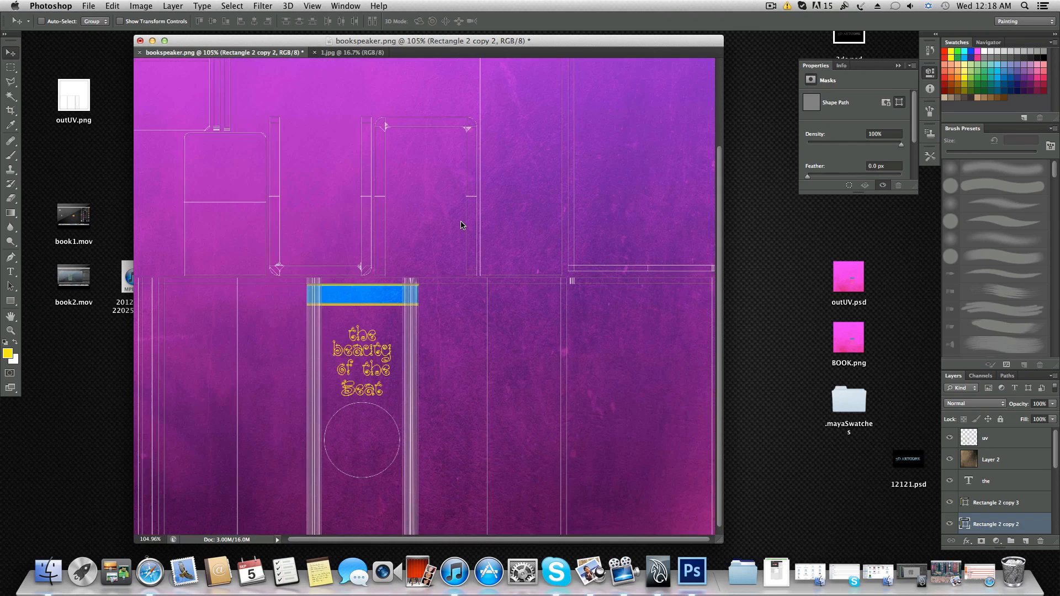
pyautogui.keyDown('alt'); pyautogui.scroll(-3, 449, 341); pyautogui.keyUp('alt')
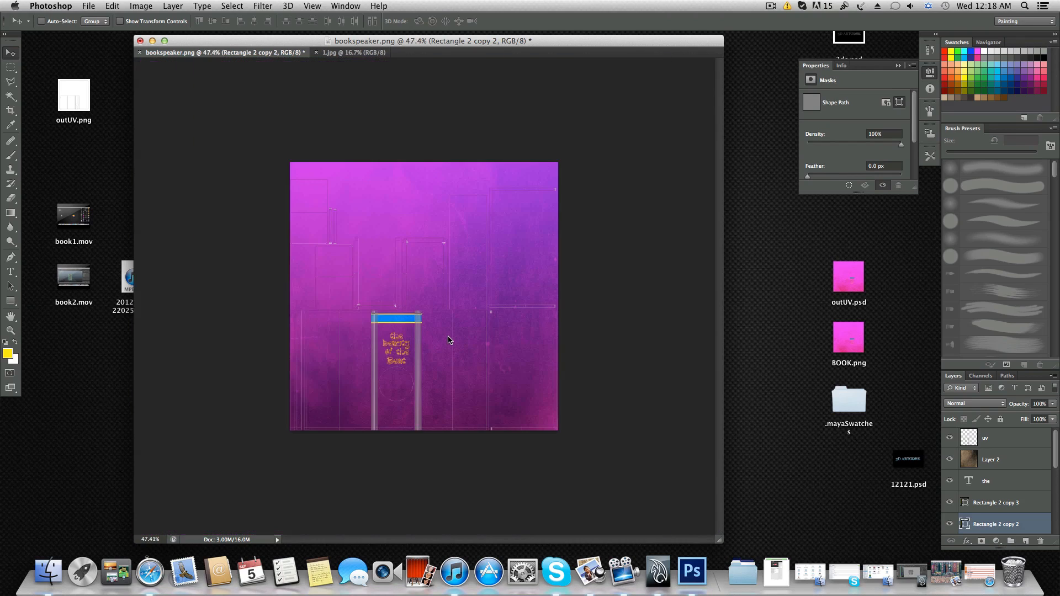
pyautogui.keyDown('alt'); pyautogui.scroll(2, 449, 340); pyautogui.keyUp('alt')
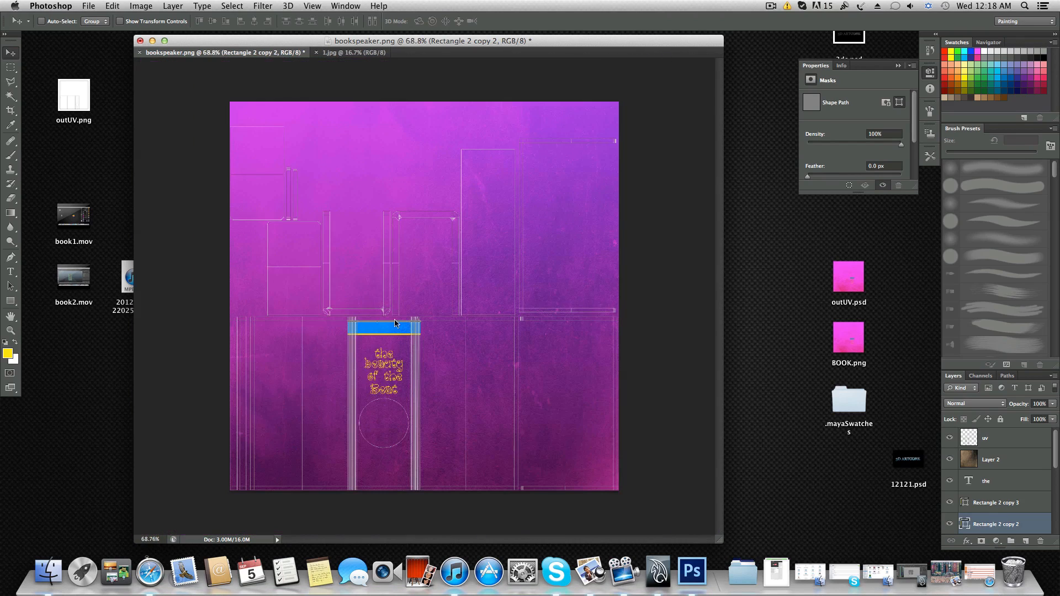
pyautogui.keyDown('alt'); pyautogui.scroll(2, 431, 327); pyautogui.keyUp('alt')
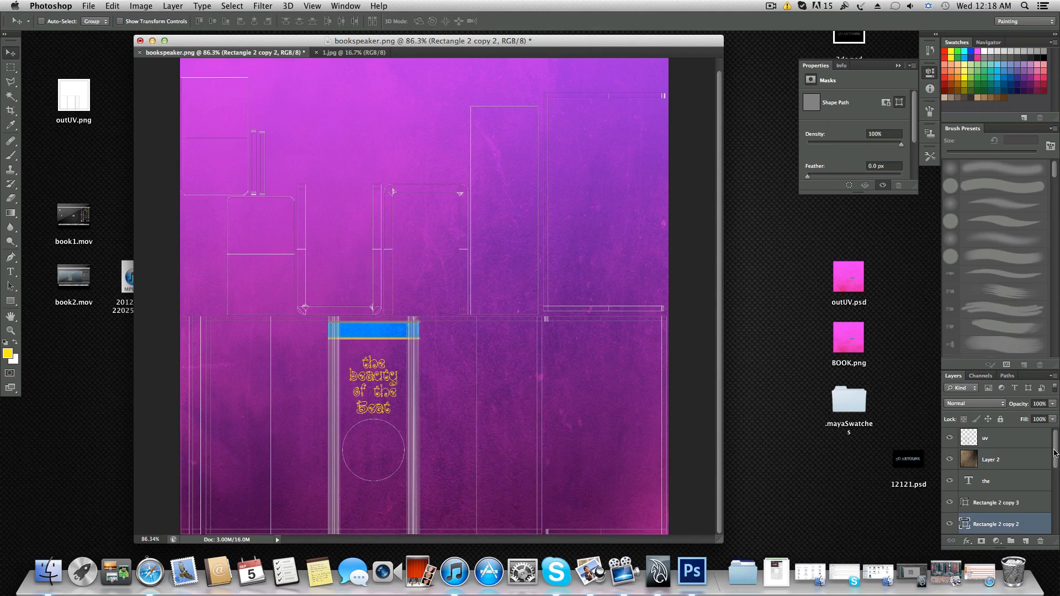
# - Save the layered document as bookspeaker.psd on the Desktop and delete the uv wireframe layer
pyautogui.click(992, 440)
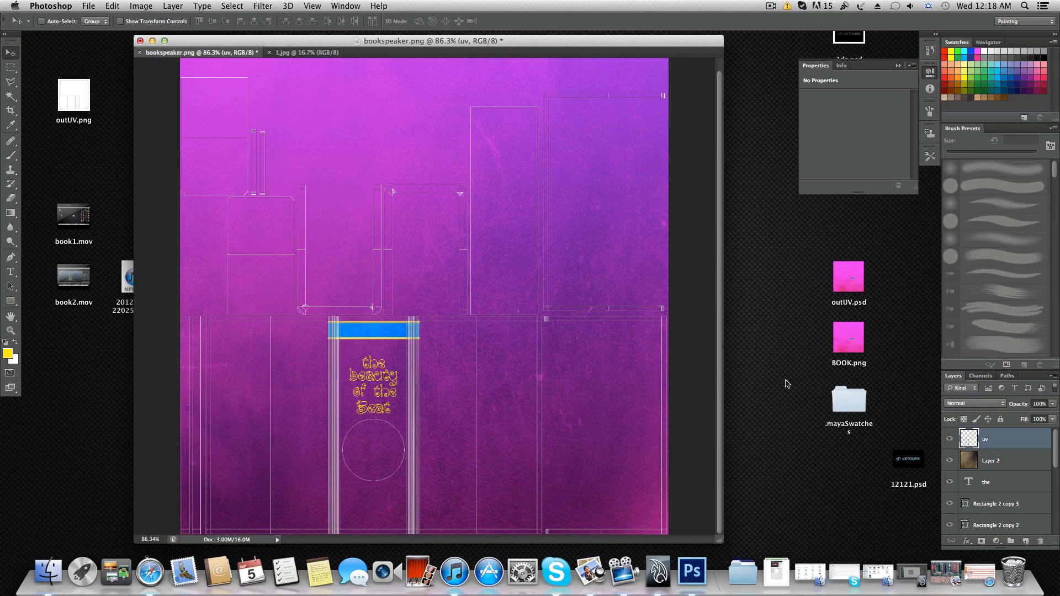
pyautogui.click(93, 7)
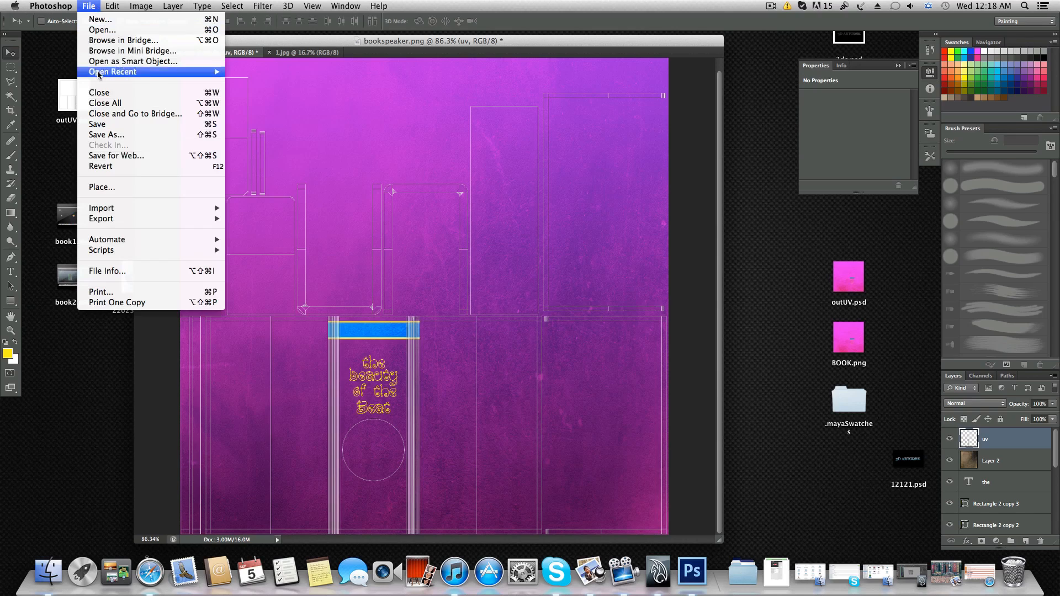
pyautogui.click(123, 124)
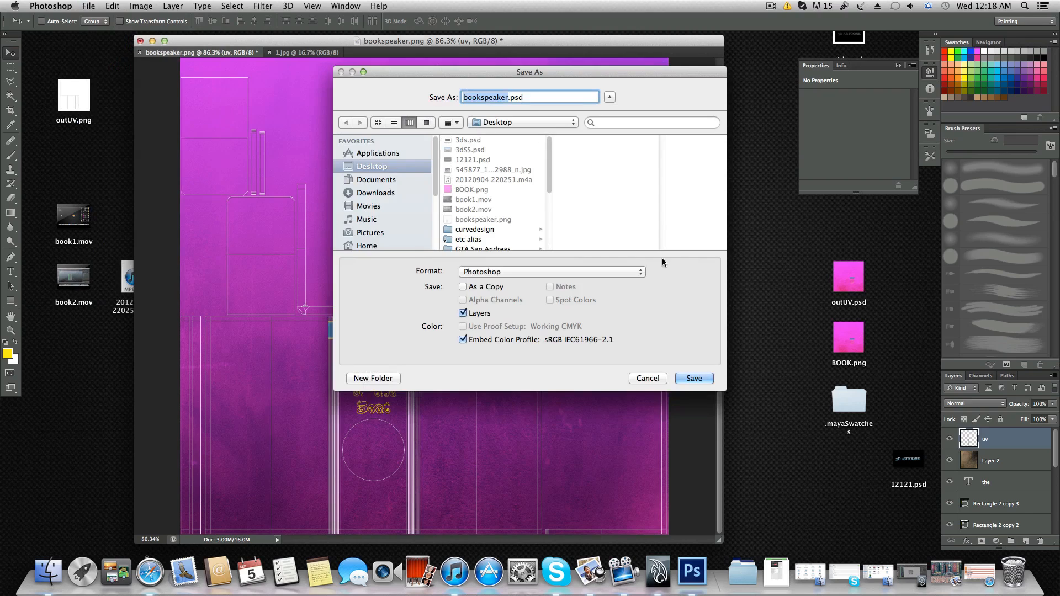
pyautogui.click(689, 380)
pyautogui.press('Return')
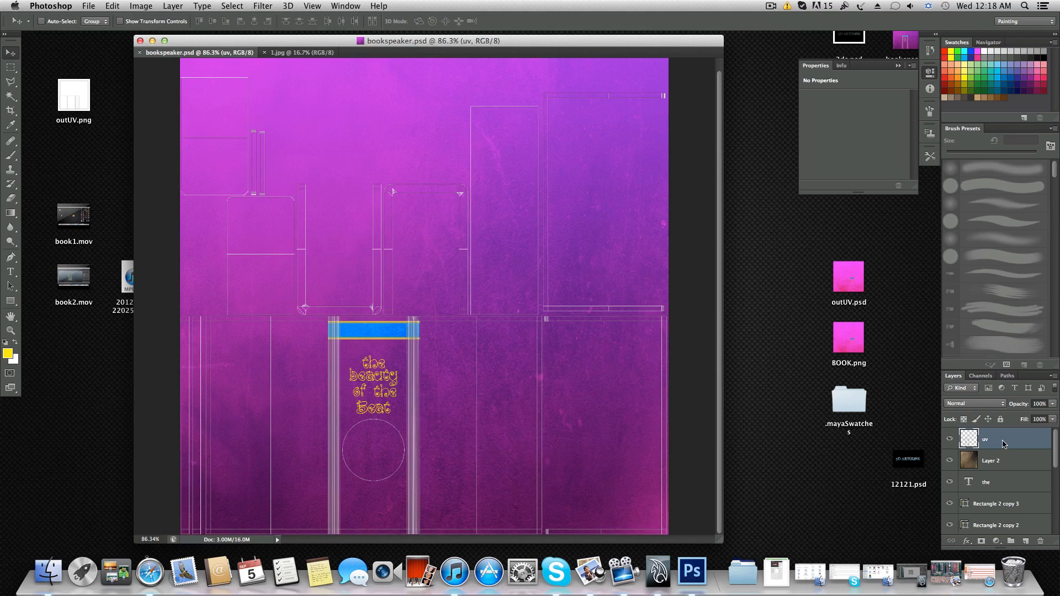
pyautogui.press('Delete')
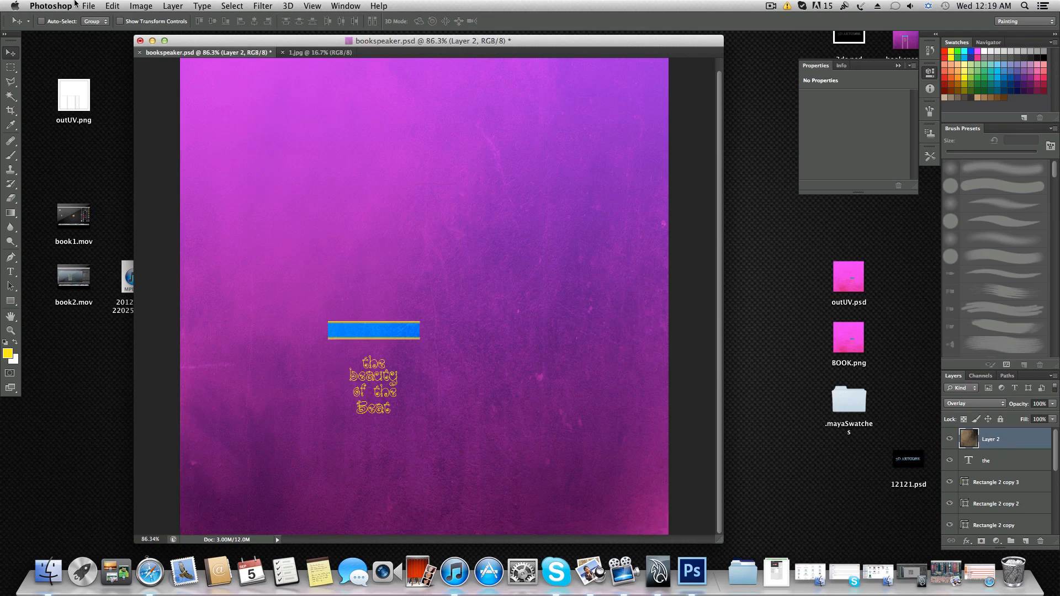
# - Start saving the texture without the wireframe as a separate file on the Desktop, named boooook
pyautogui.click(87, 6)
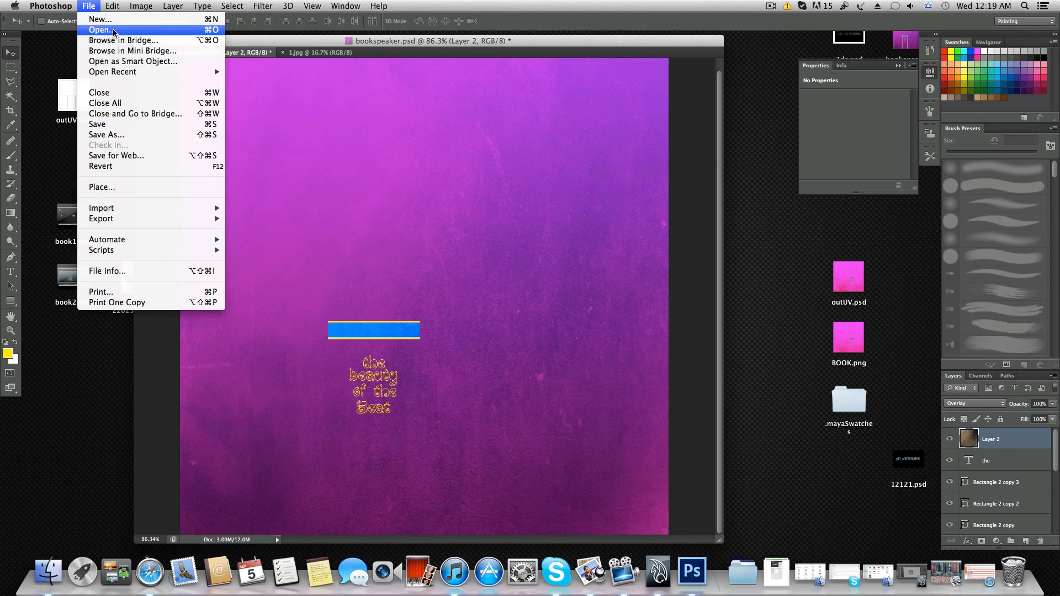
pyautogui.click(116, 138)
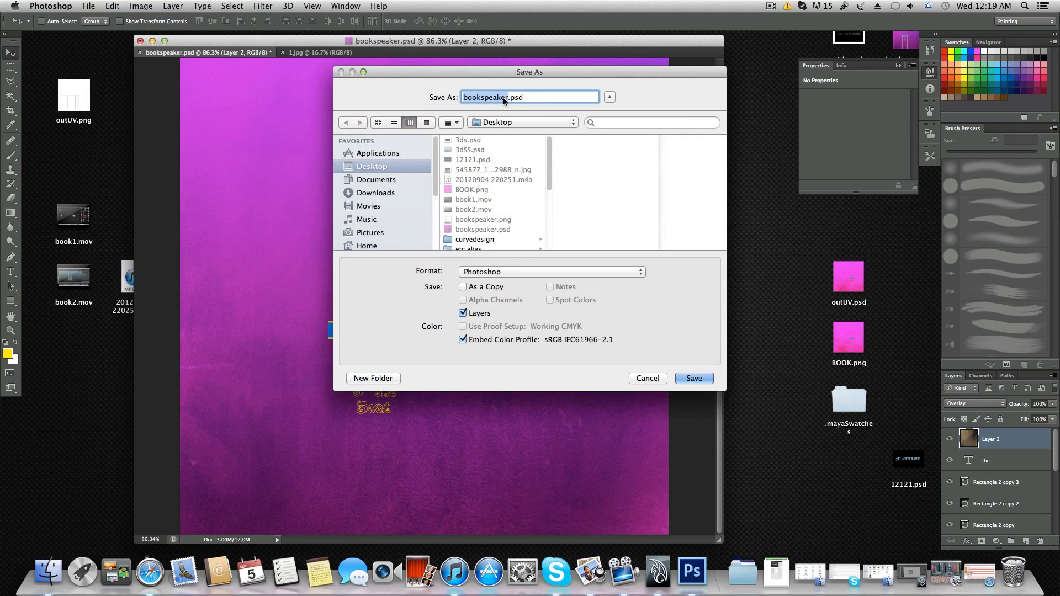
pyautogui.write('sas')
pyautogui.press('BackSpace')
pyautogui.press('BackSpace')
pyautogui.press('BackSpace')
pyautogui.write('booooo')
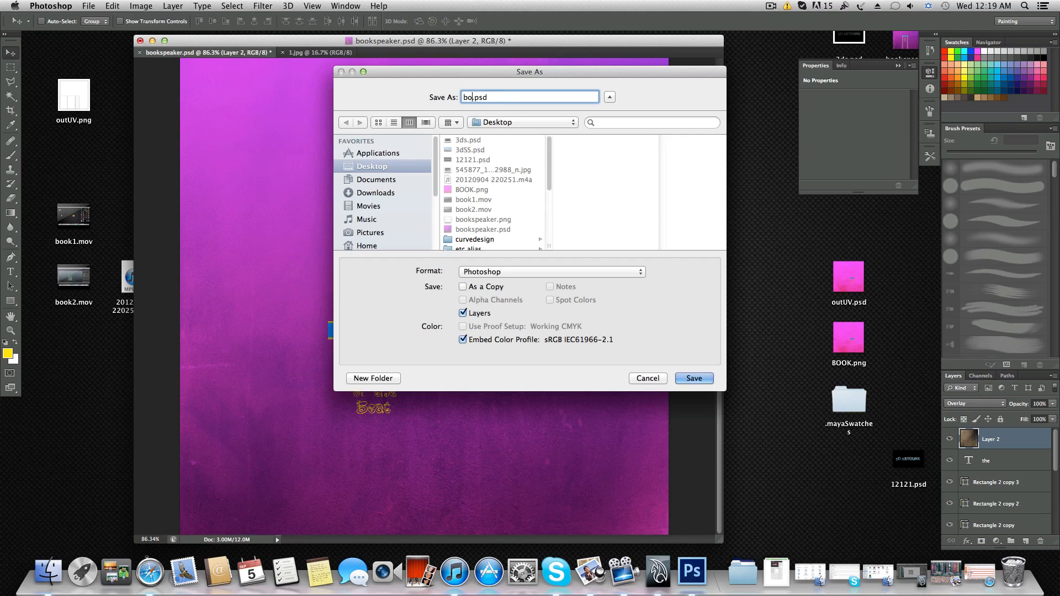
pyautogui.write('k')
# - Save the boooook file in PNG format with None / Fast compression and no interlacing
pyautogui.click(524, 272)
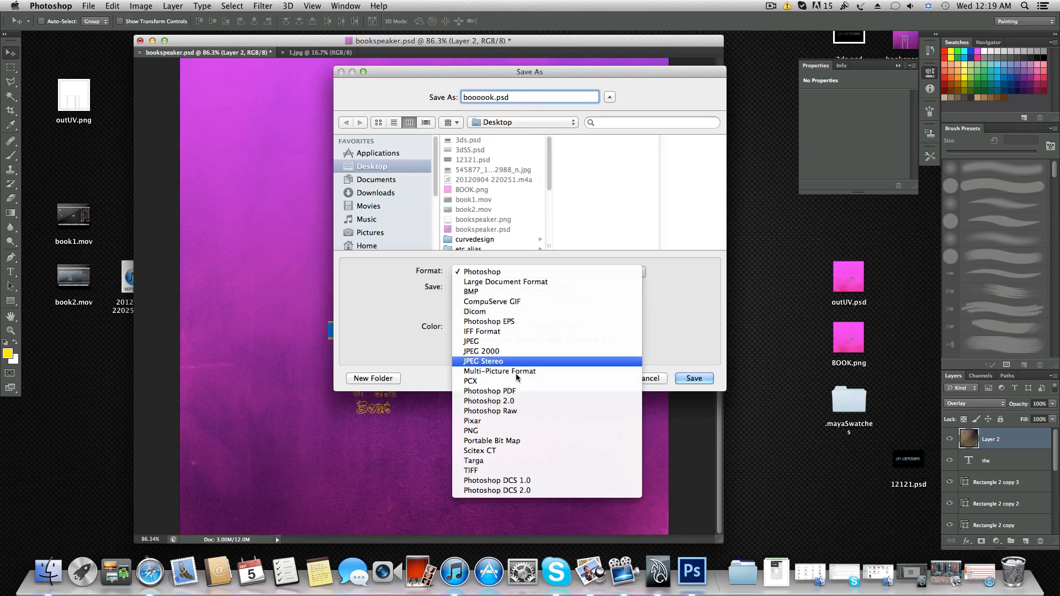
pyautogui.click(520, 431)
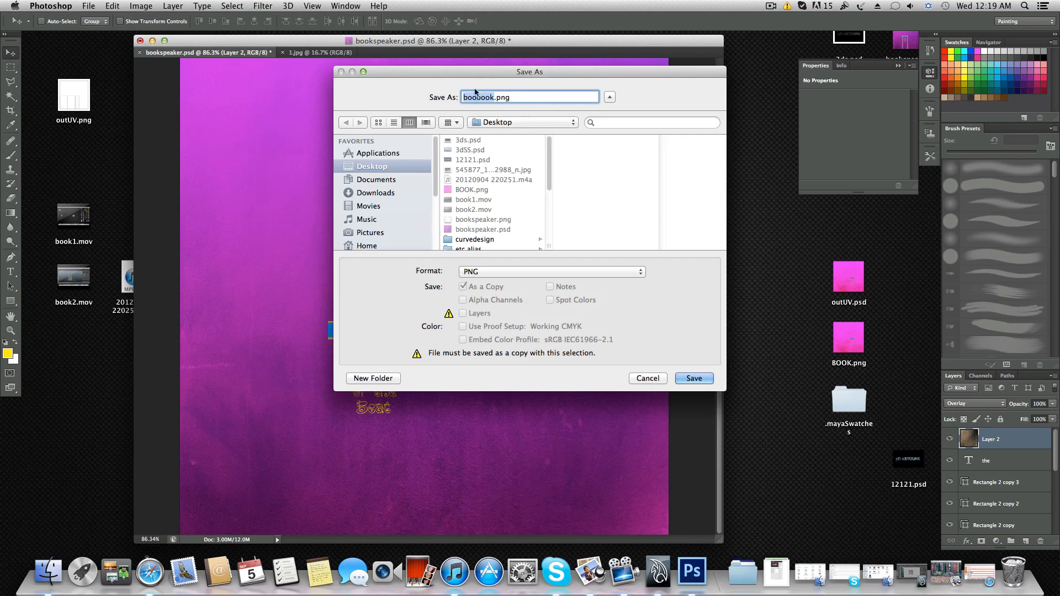
pyautogui.moveTo(497, 76); pyautogui.dragTo(407, 84)
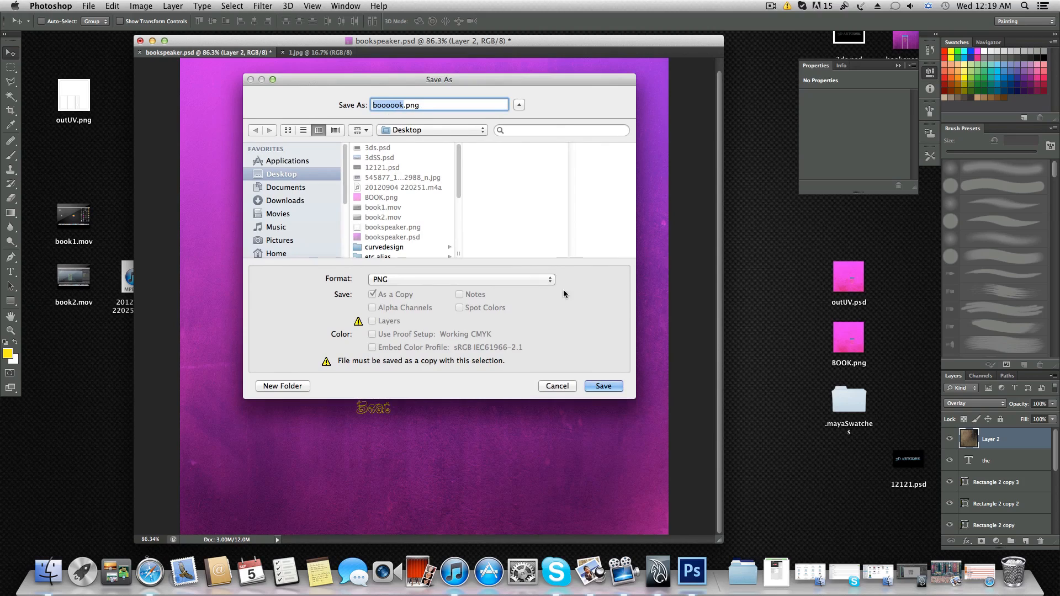
pyautogui.click(602, 388)
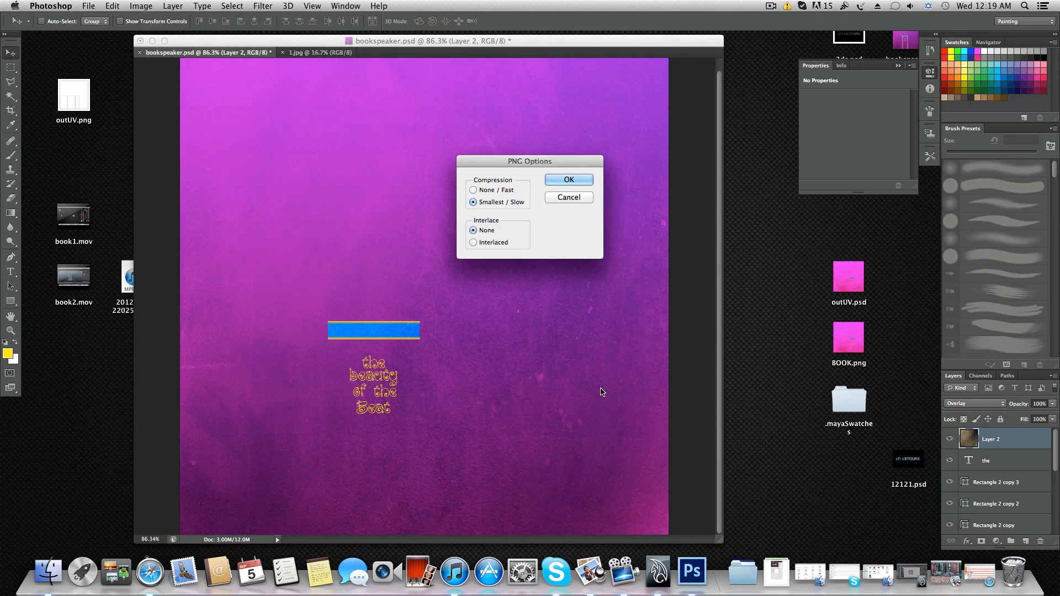
pyautogui.click(474, 190)
pyautogui.click(572, 181)
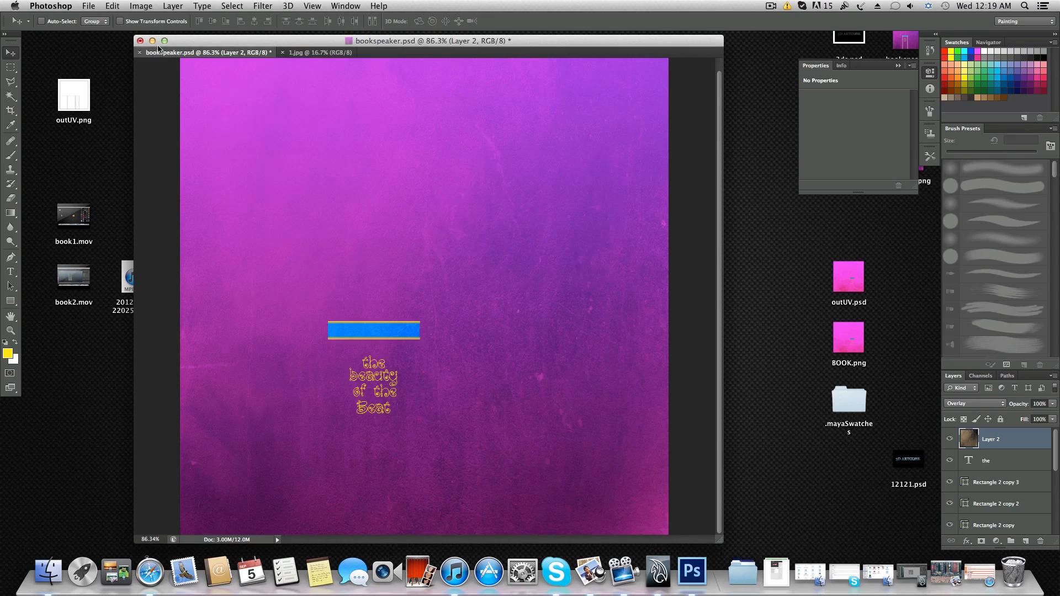
# - Close the open documents without saving the changes to bookspeaker.psd and hide Photoshop to reveal the desktop
pyautogui.click(141, 41)
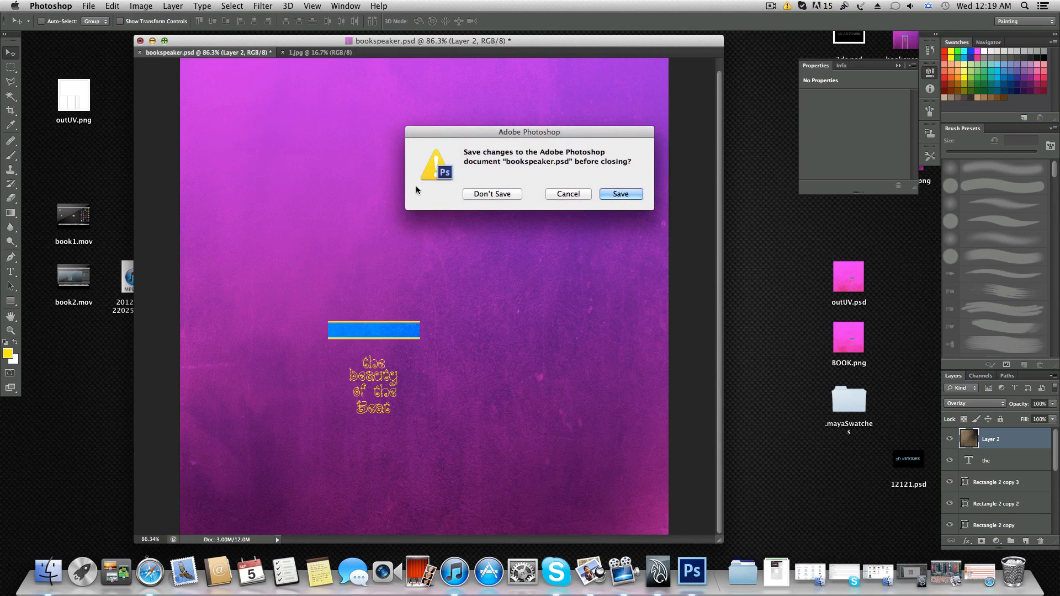
pyautogui.click(496, 196)
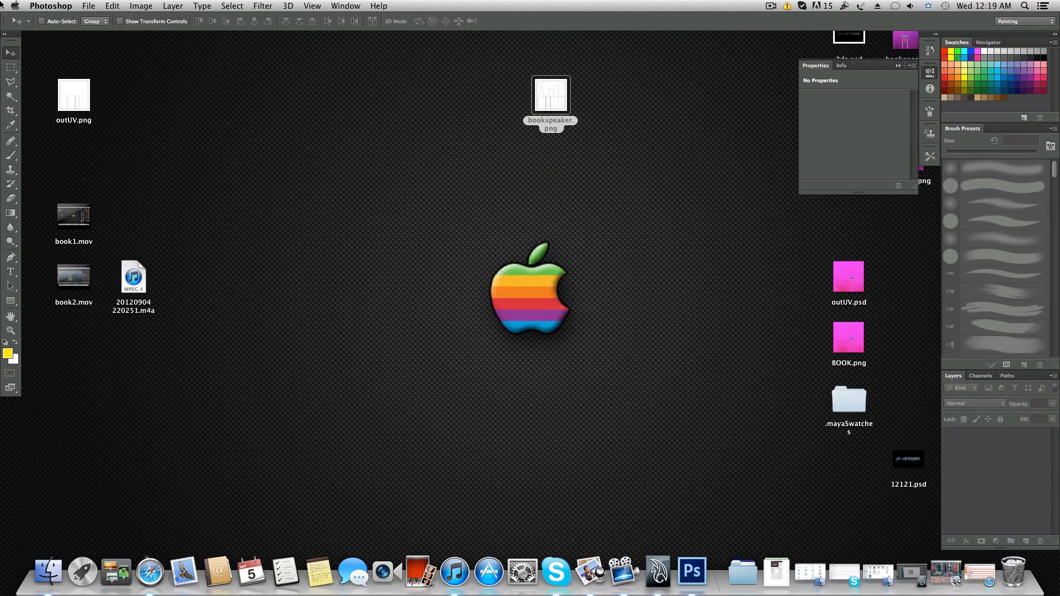
pyautogui.click(51, 6)
pyautogui.click(65, 112)
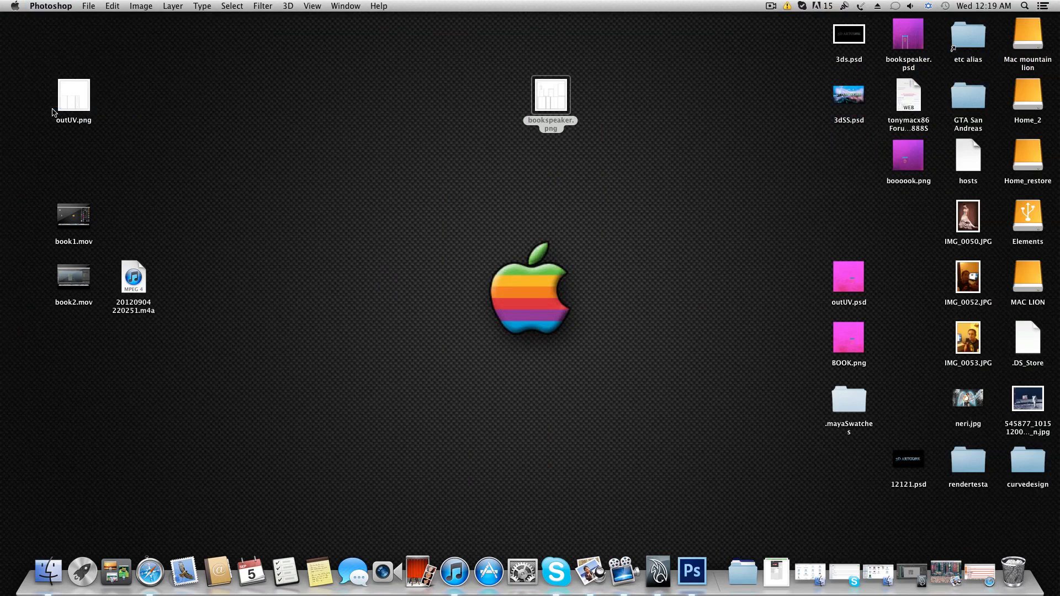
# - Move boooook.png to a free spot on the desktop, then switch to Maya and frame the book in a full-size perspective view
pyautogui.moveTo(907, 156); pyautogui.dragTo(362, 172)
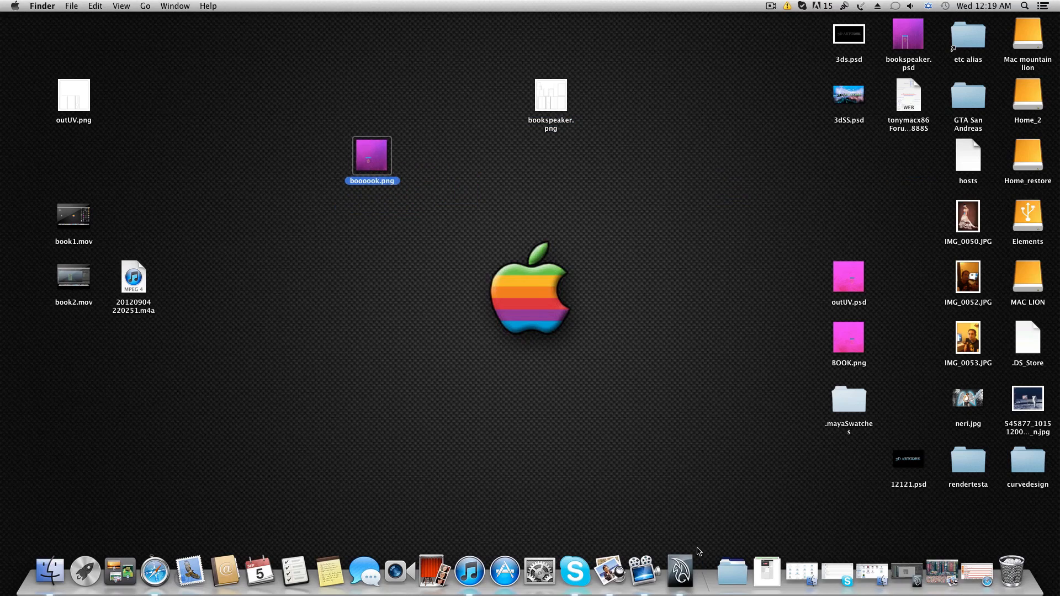
pyautogui.click(683, 561)
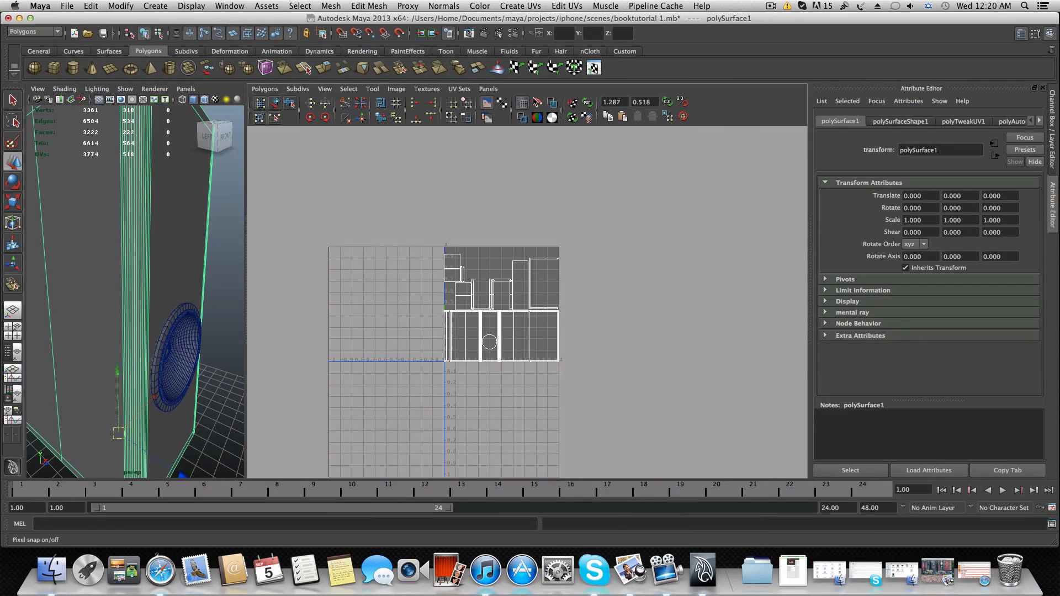
pyautogui.press('space')
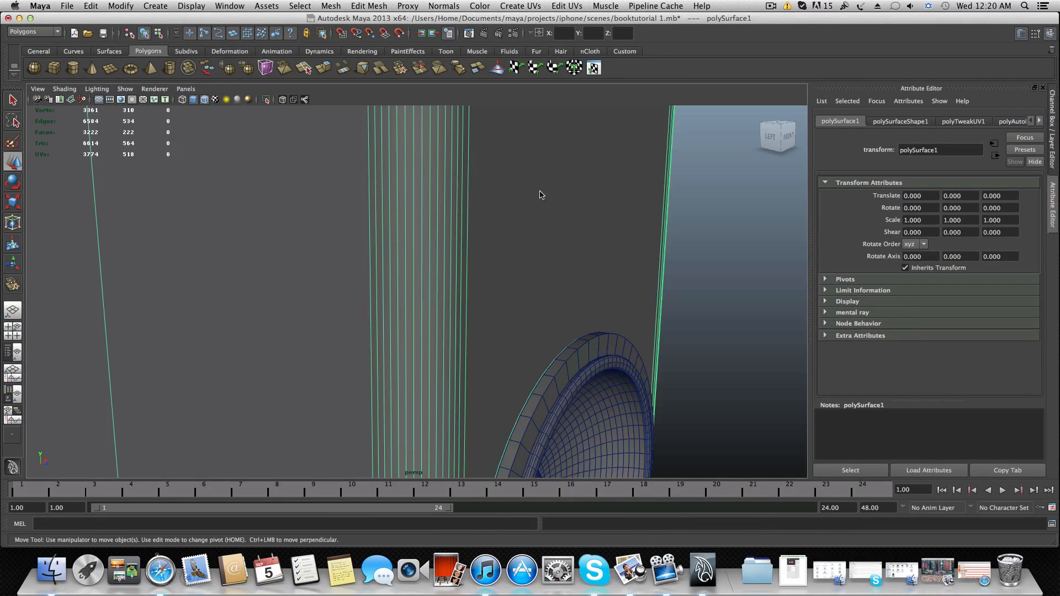
pyautogui.press('f')
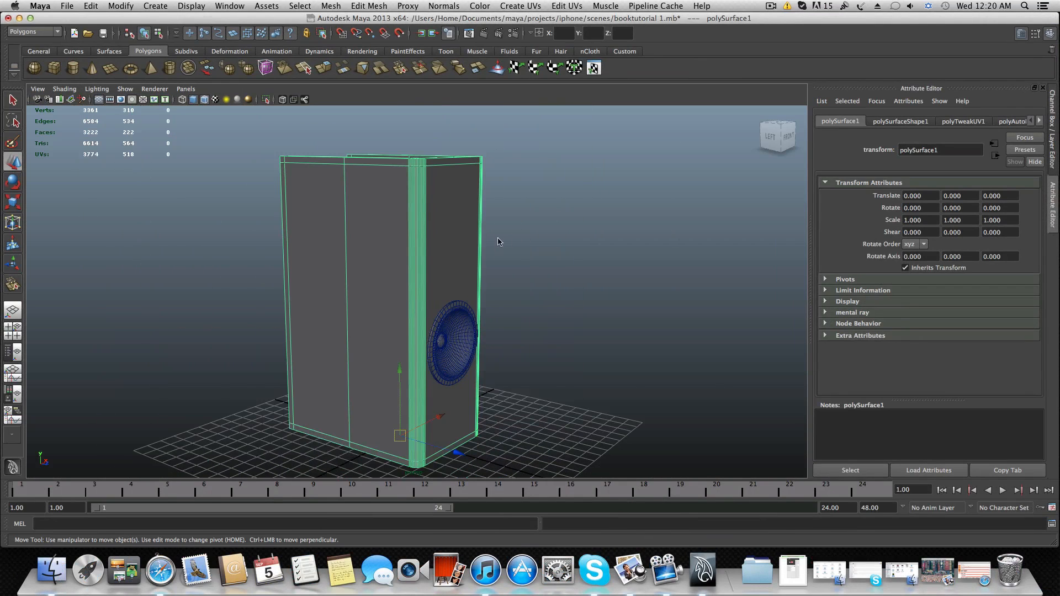
# - Assign a new Blinn material to the book's body and connect a File texture to its color
pyautogui.keyDown('alt'); pyautogui.moveTo(512, 250); pyautogui.dragTo(476, 267); pyautogui.keyUp('alt')
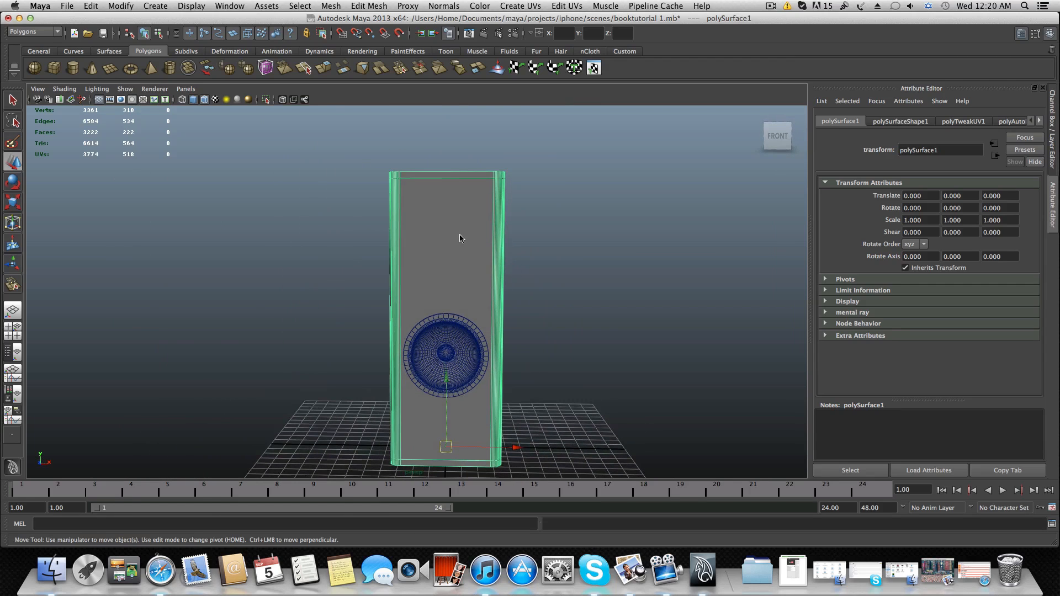
pyautogui.moveTo(460, 239); pyautogui.dragTo(558, 400, button='right')
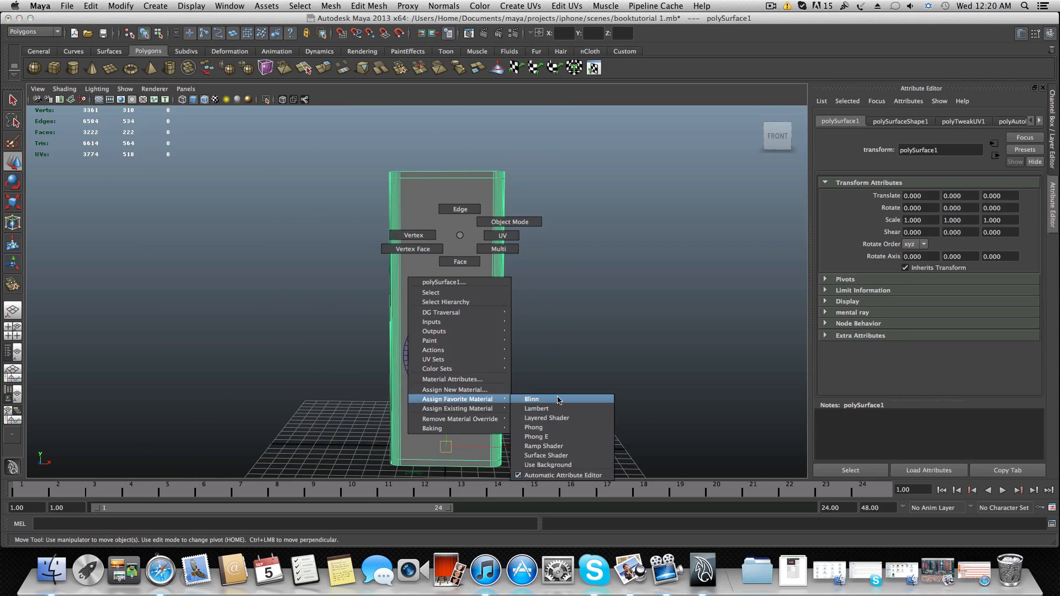
pyautogui.moveTo(505, 398)
pyautogui.mouseDown(button='right')
pyautogui.moveTo(437, 257)
pyautogui.moveTo(462, 238)
pyautogui.moveTo(449, 226)
pyautogui.moveTo(450, 389)
pyautogui.moveTo(517, 391)
pyautogui.mouseUp(button='right')
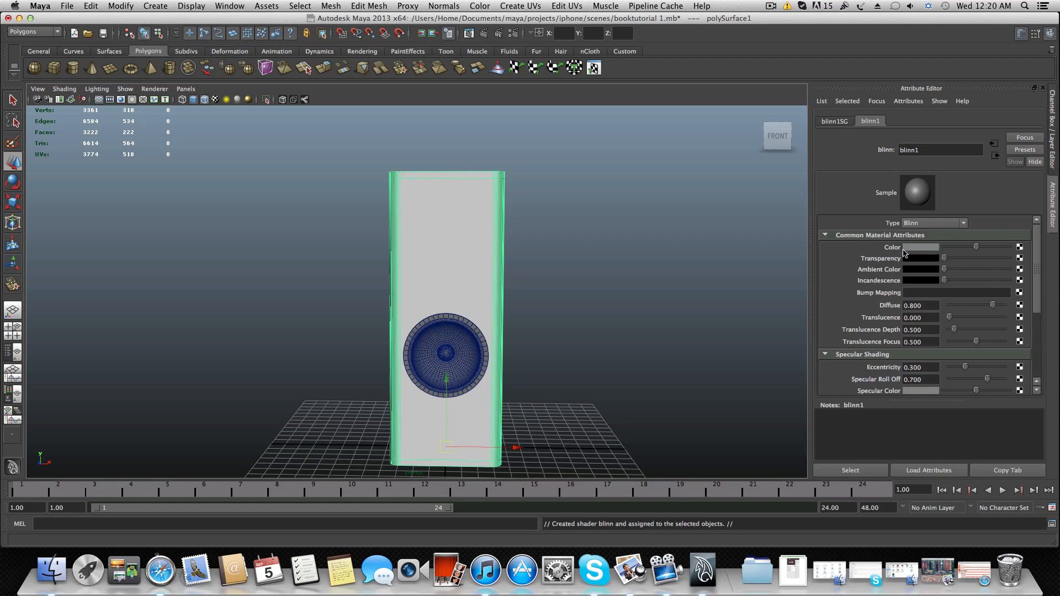
pyautogui.click(1020, 247)
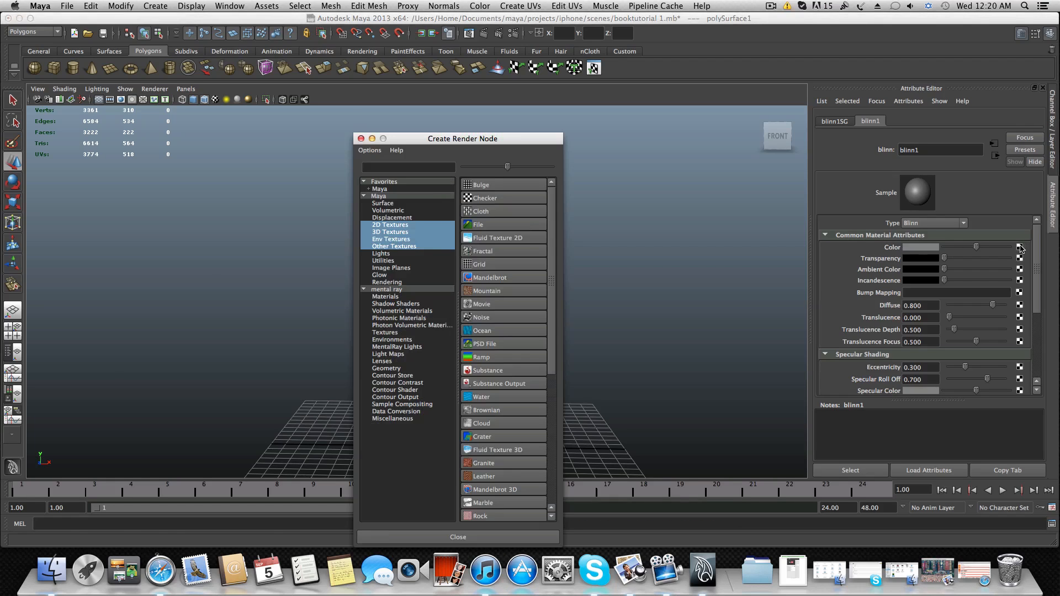
pyautogui.click(496, 227)
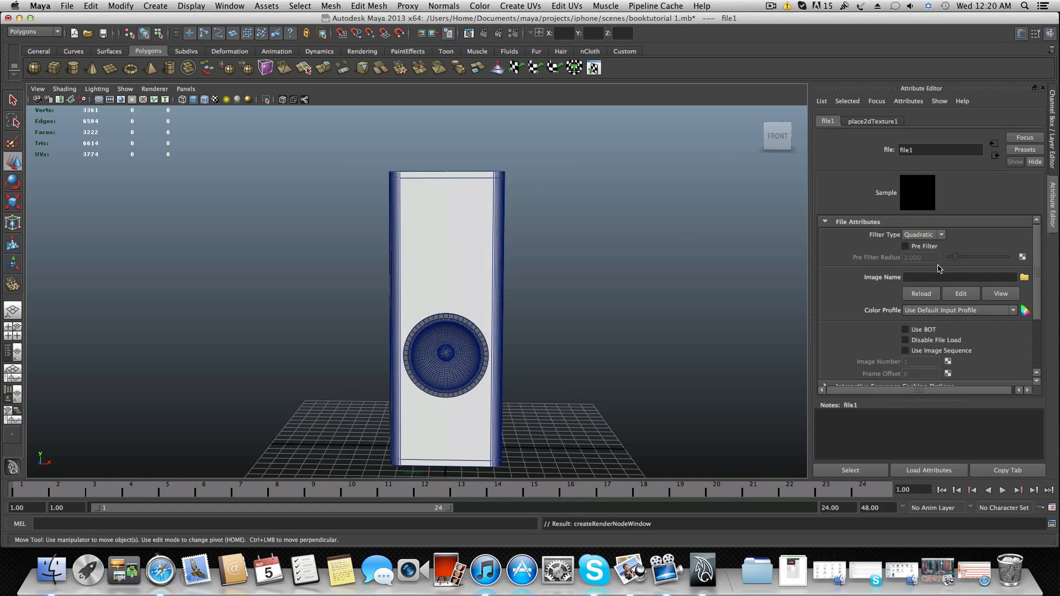
# - Load boooook.png from the Desktop as the file texture's image and turn on textured display in the viewport
pyautogui.click(1026, 278)
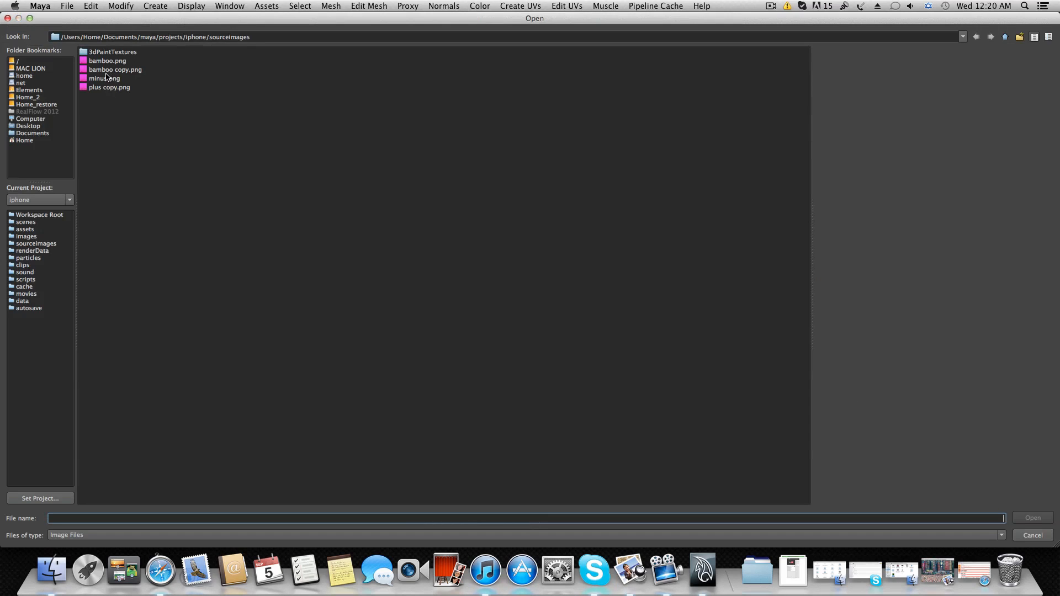
pyautogui.click(31, 127)
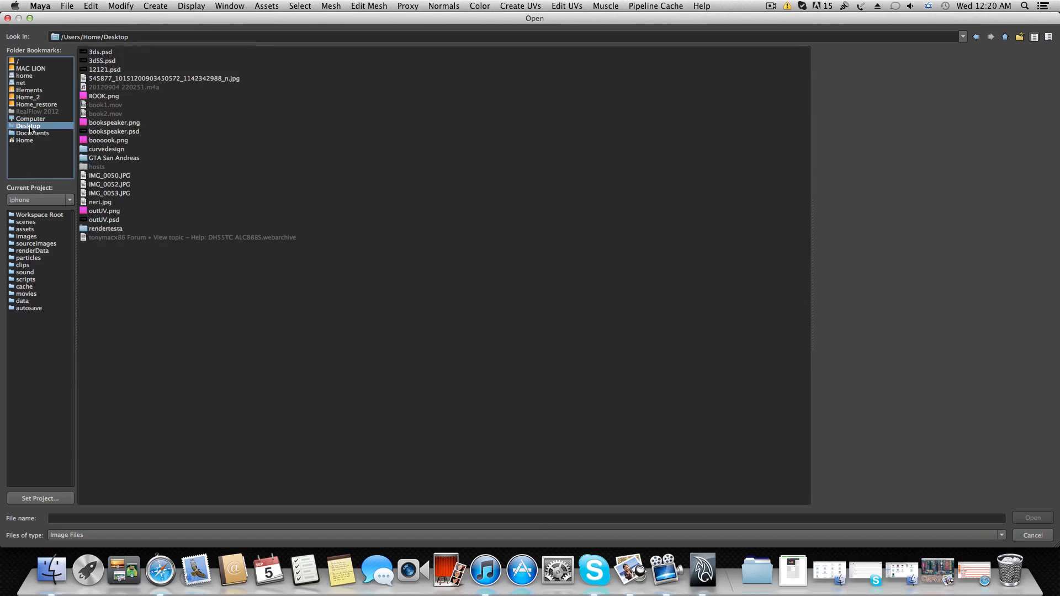
pyautogui.click(105, 141)
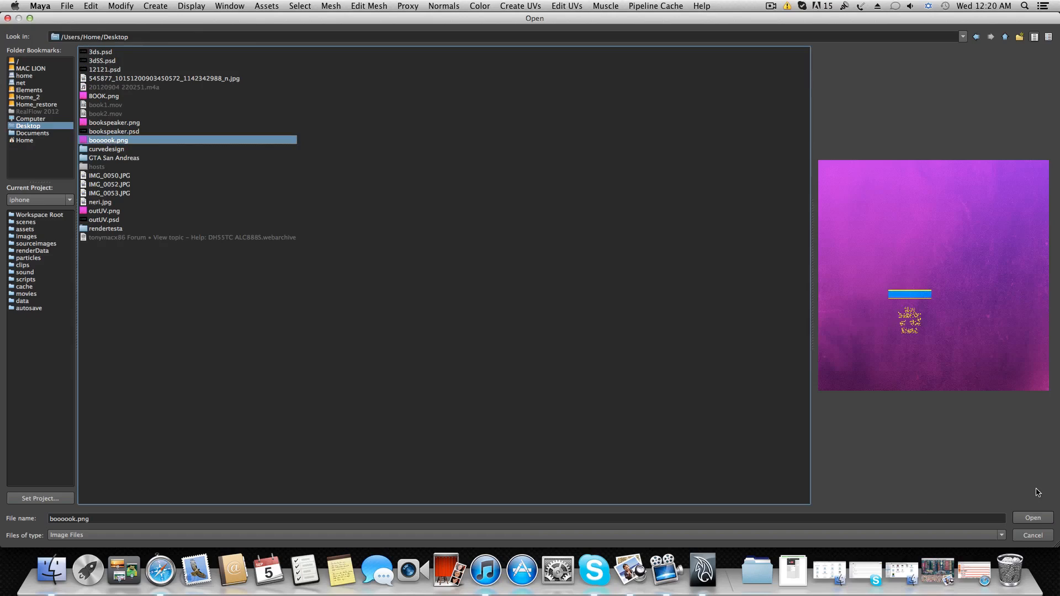
pyautogui.click(1033, 518)
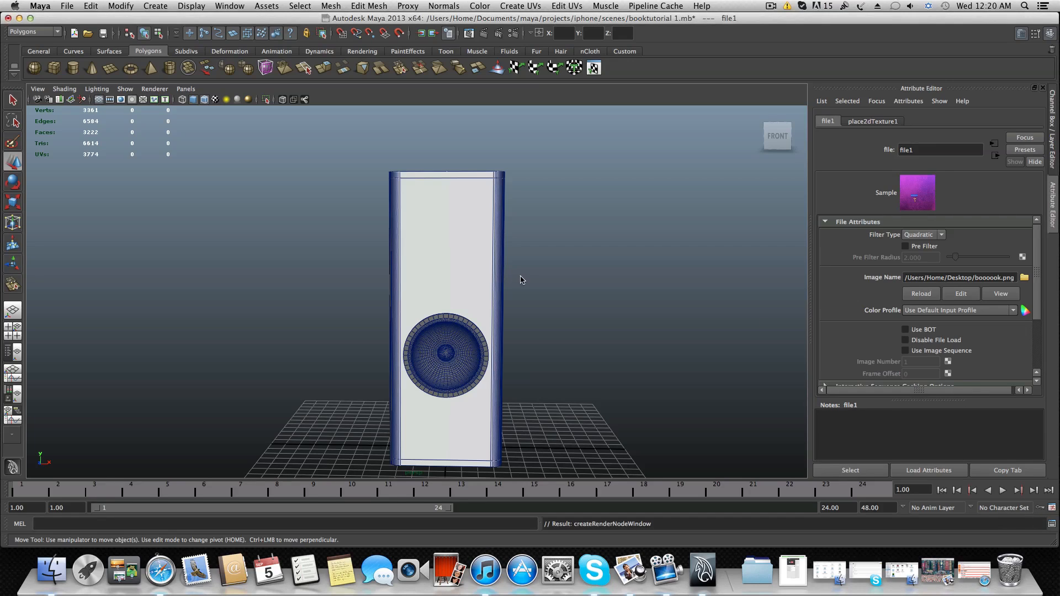
pyautogui.press('6')
# - Examine the texture on the book from all sides, checking the blue band at the spine's corners and the title
pyautogui.keyDown('alt'); pyautogui.moveTo(530, 292); pyautogui.dragTo(471, 261); pyautogui.keyUp('alt')
pyautogui.scroll(5, 449, 180)
pyautogui.keyDown('alt'); pyautogui.moveTo(449, 180); pyautogui.dragTo(503, 209); pyautogui.keyUp('alt')
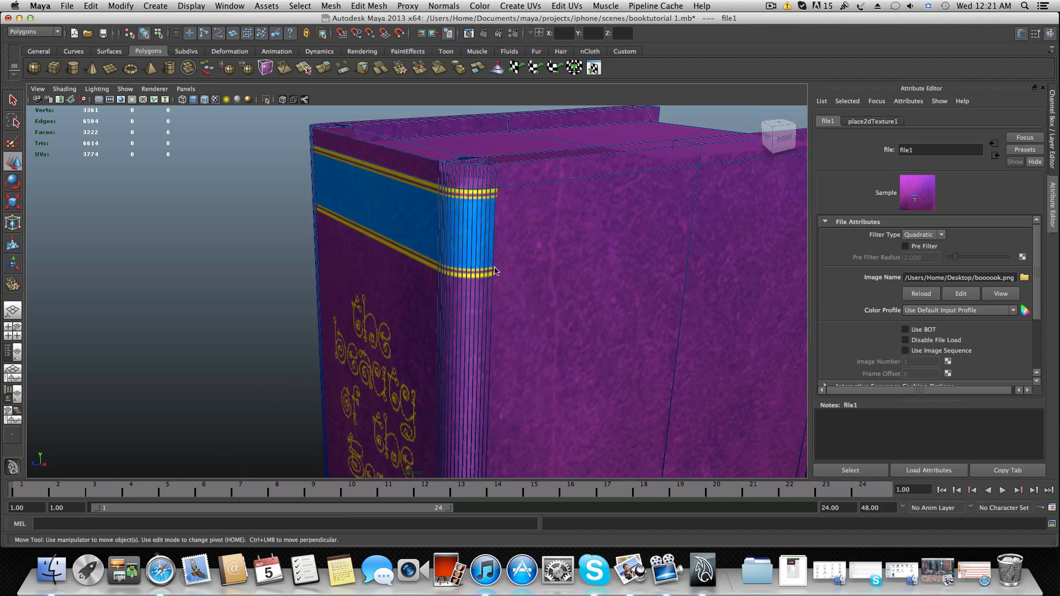
pyautogui.keyDown('alt'); pyautogui.moveTo(500, 237); pyautogui.dragTo(478, 230); pyautogui.keyUp('alt')
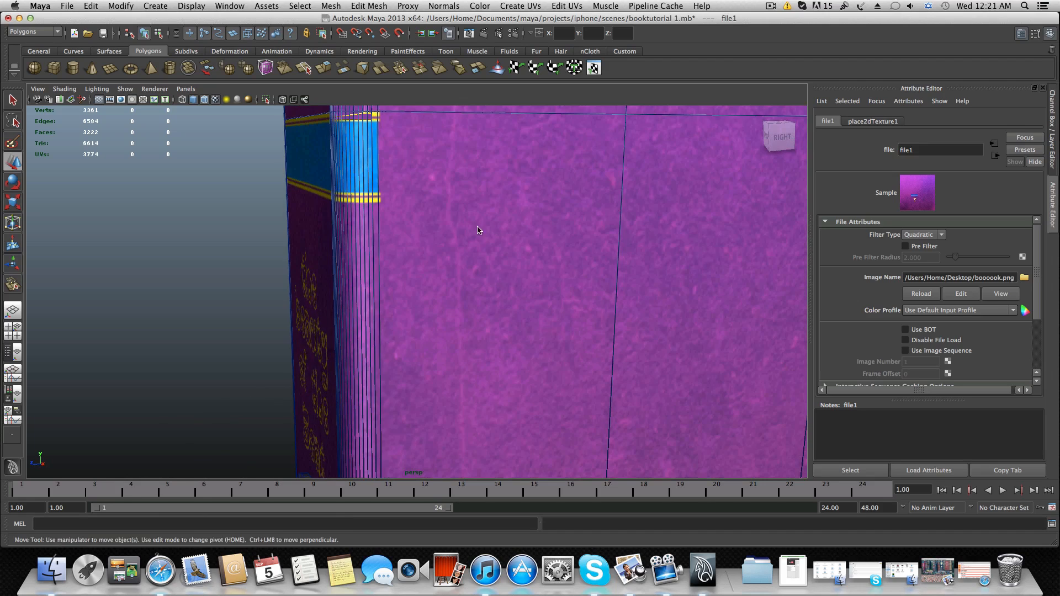
pyautogui.scroll(3, 478, 229)
pyautogui.keyDown('alt'); pyautogui.moveTo(455, 171); pyautogui.dragTo(498, 282, button='middle'); pyautogui.keyUp('alt')
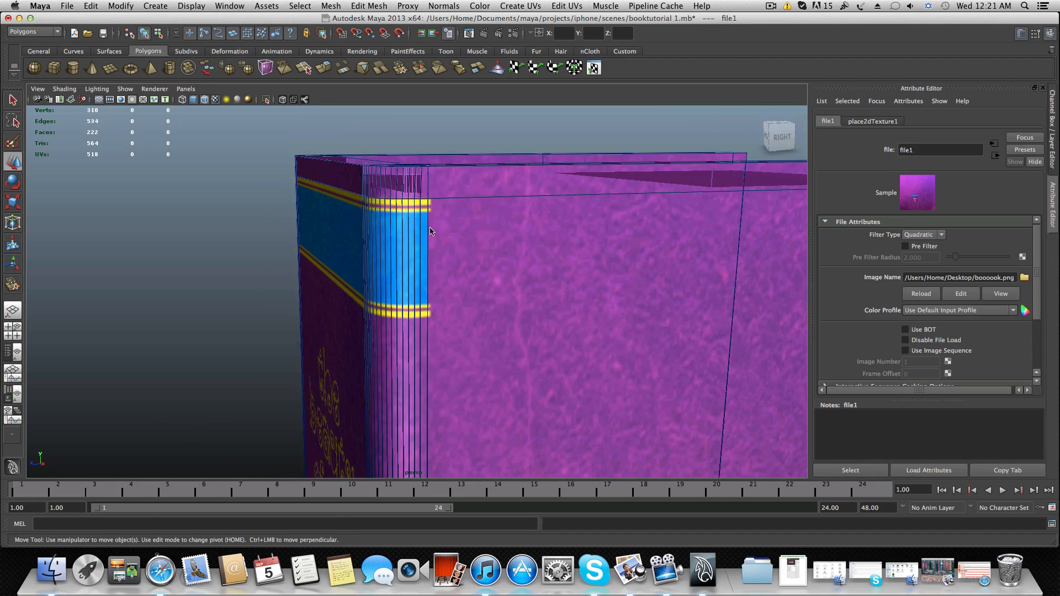
pyautogui.keyDown('alt'); pyautogui.moveTo(425, 331); pyautogui.dragTo(560, 264); pyautogui.keyUp('alt')
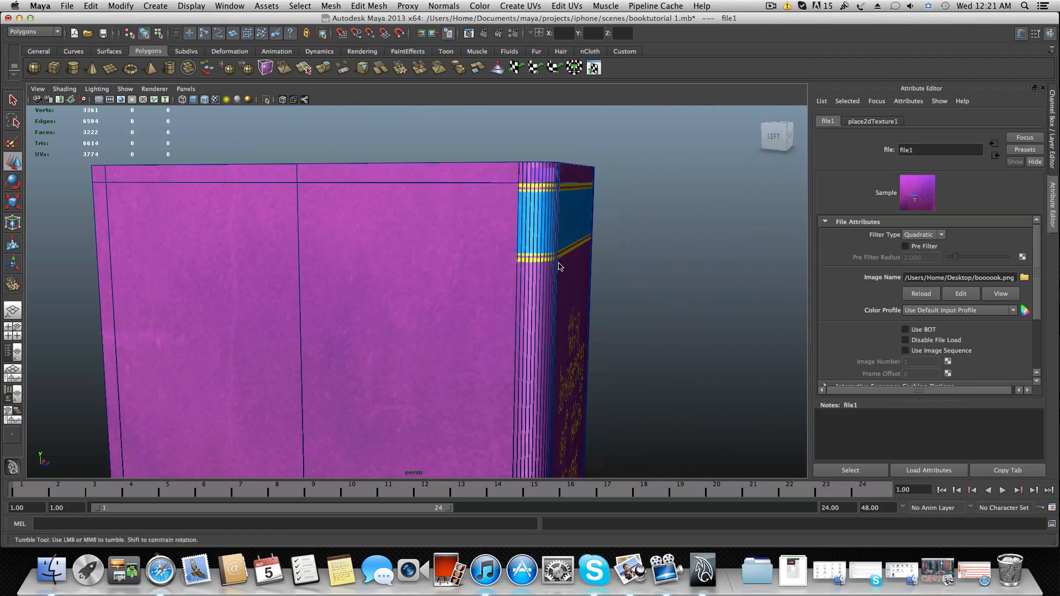
pyautogui.keyDown('alt'); pyautogui.moveTo(560, 264); pyautogui.dragTo(253, 255, button='right'); pyautogui.keyUp('alt')
pyautogui.keyDown('alt'); pyautogui.moveTo(469, 374); pyautogui.dragTo(492, 267, button='middle'); pyautogui.keyUp('alt')
pyautogui.keyDown('alt'); pyautogui.moveTo(492, 268); pyautogui.dragTo(390, 277); pyautogui.keyUp('alt')
pyautogui.keyDown('alt'); pyautogui.moveTo(587, 309); pyautogui.dragTo(450, 320, button='middle'); pyautogui.keyUp('alt')
pyautogui.keyDown('alt'); pyautogui.moveTo(450, 319); pyautogui.dragTo(411, 315); pyautogui.keyUp('alt')
pyautogui.keyDown('alt'); pyautogui.moveTo(490, 312); pyautogui.dragTo(452, 304); pyautogui.keyUp('alt')
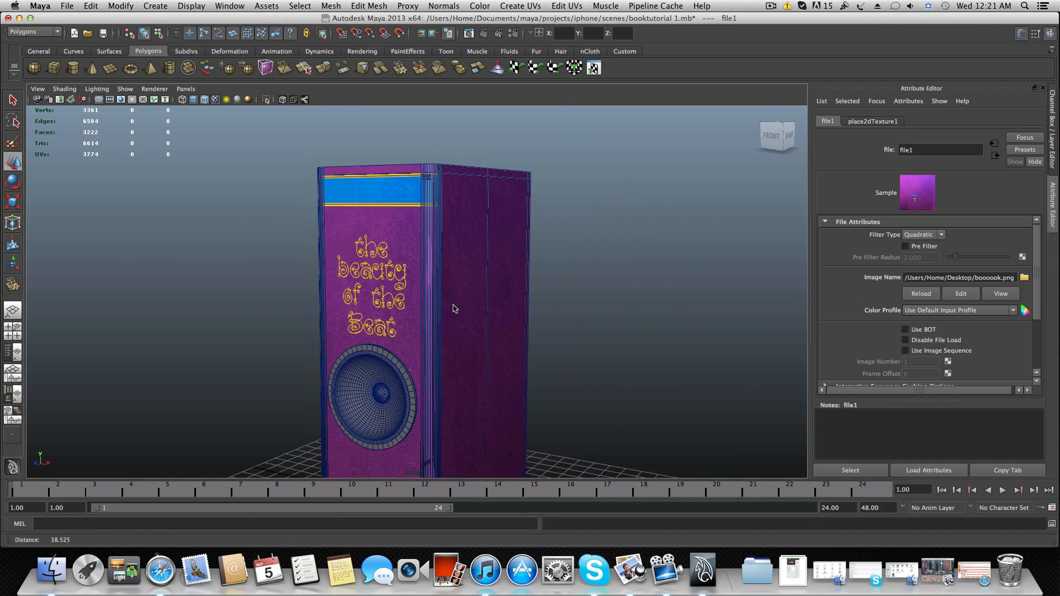
pyautogui.keyDown('alt'); pyautogui.moveTo(452, 303); pyautogui.dragTo(460, 260, button='middle'); pyautogui.keyUp('alt')
pyautogui.keyDown('alt'); pyautogui.moveTo(461, 260); pyautogui.dragTo(482, 261); pyautogui.keyUp('alt')
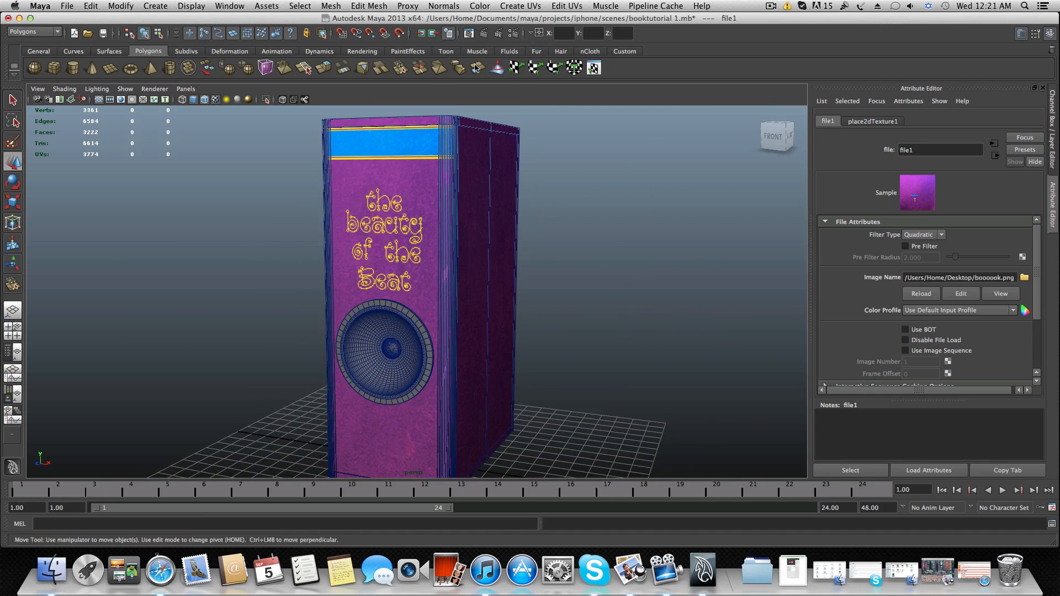
# - Test-render the perspective view with Maya Software, enlarge the render window to view the result, and close it
pyautogui.click(512, 36)
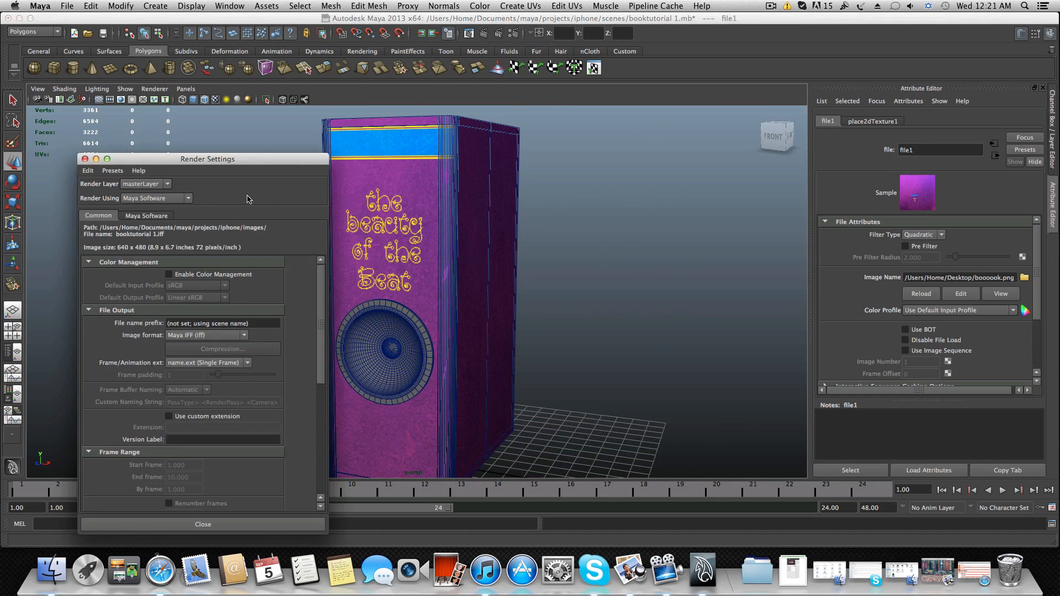
pyautogui.click(239, 524)
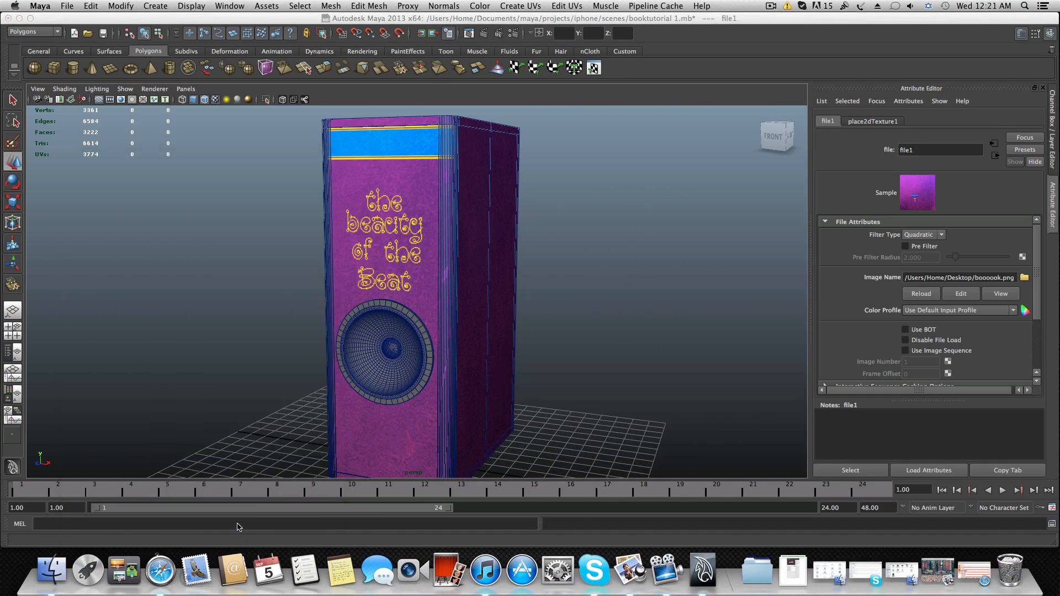
pyautogui.click(484, 33)
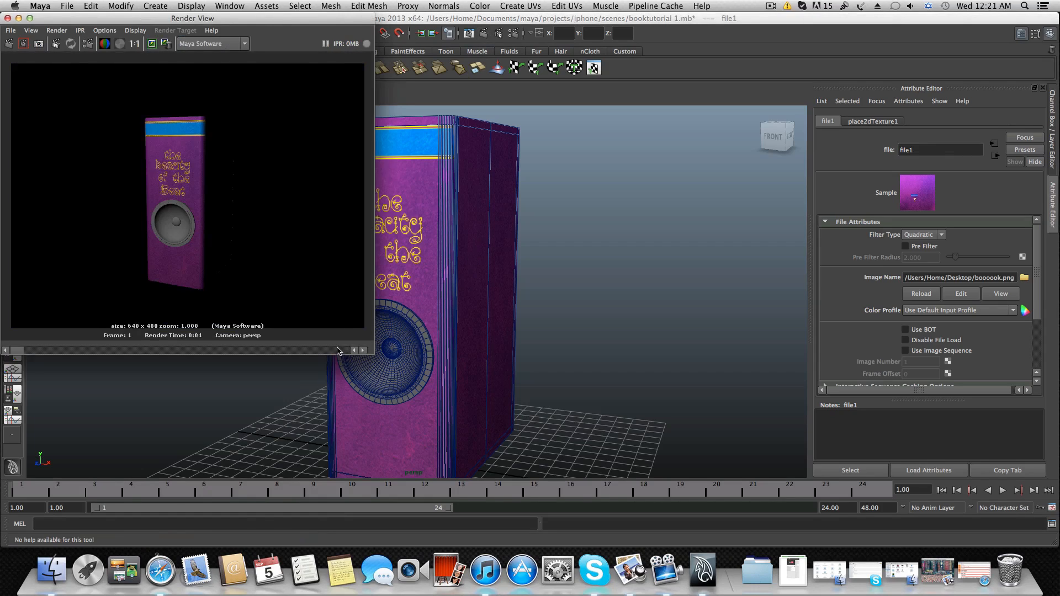
pyautogui.moveTo(373, 354); pyautogui.dragTo(707, 461)
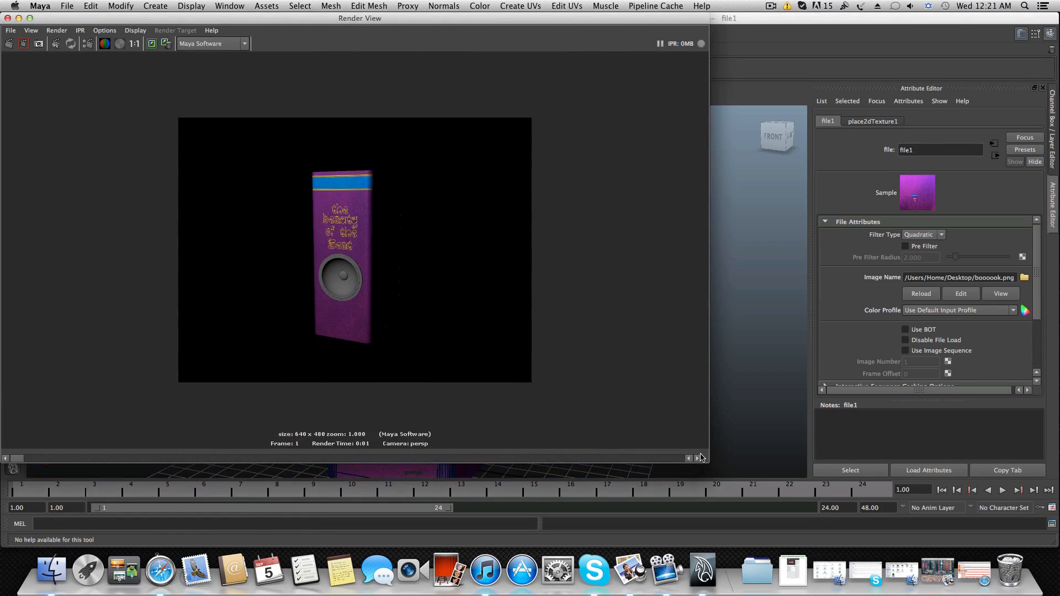
pyautogui.click(7, 18)
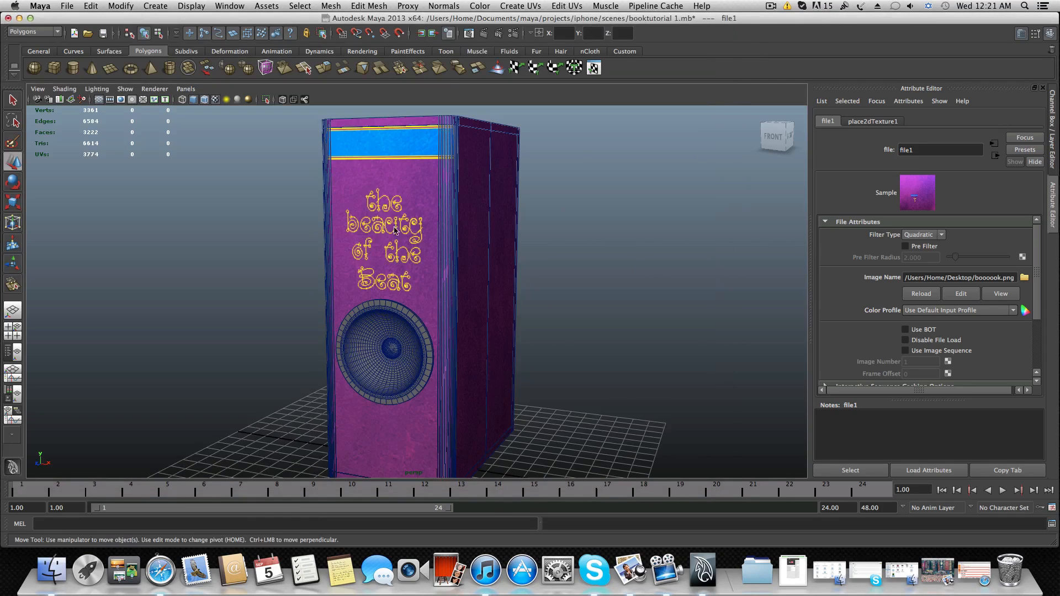
# - Change the renderer in the render settings from Maya Software to mental ray
pyautogui.click(513, 33)
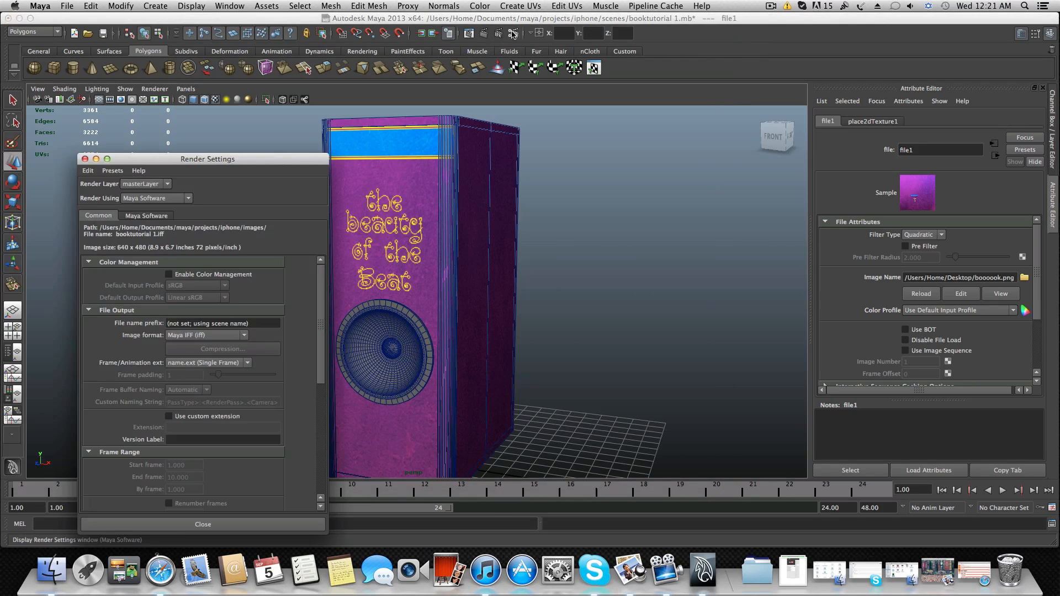
pyautogui.moveTo(183, 162); pyautogui.dragTo(222, 118)
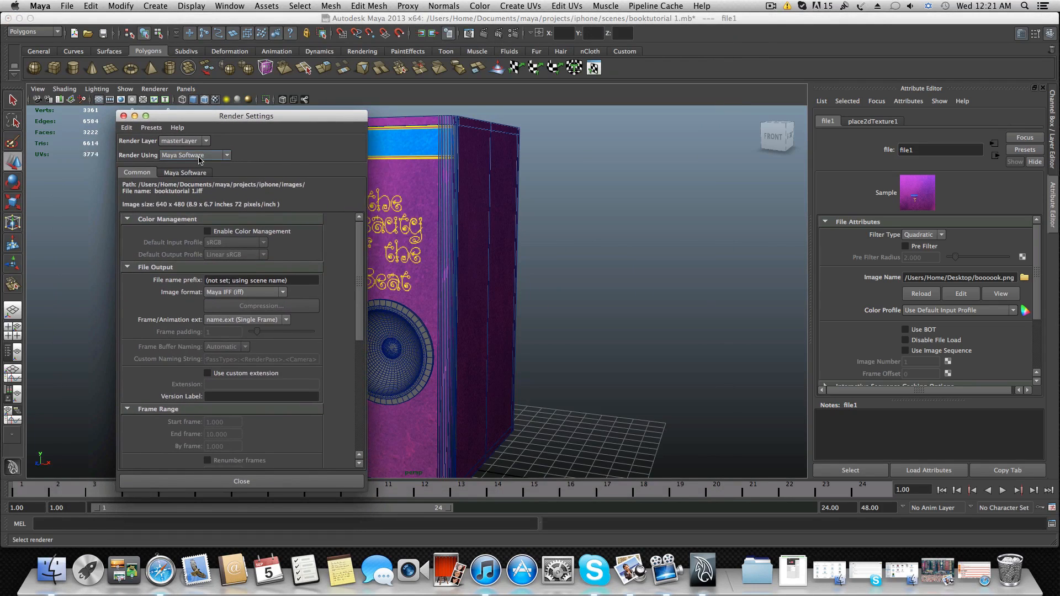
pyautogui.click(200, 157)
pyautogui.click(191, 189)
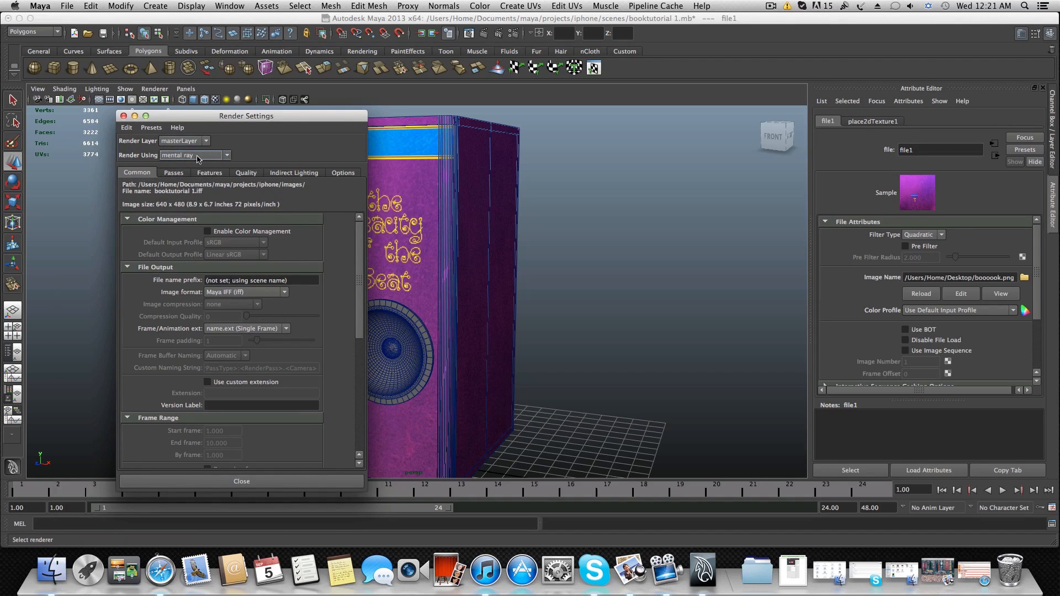
pyautogui.click(123, 116)
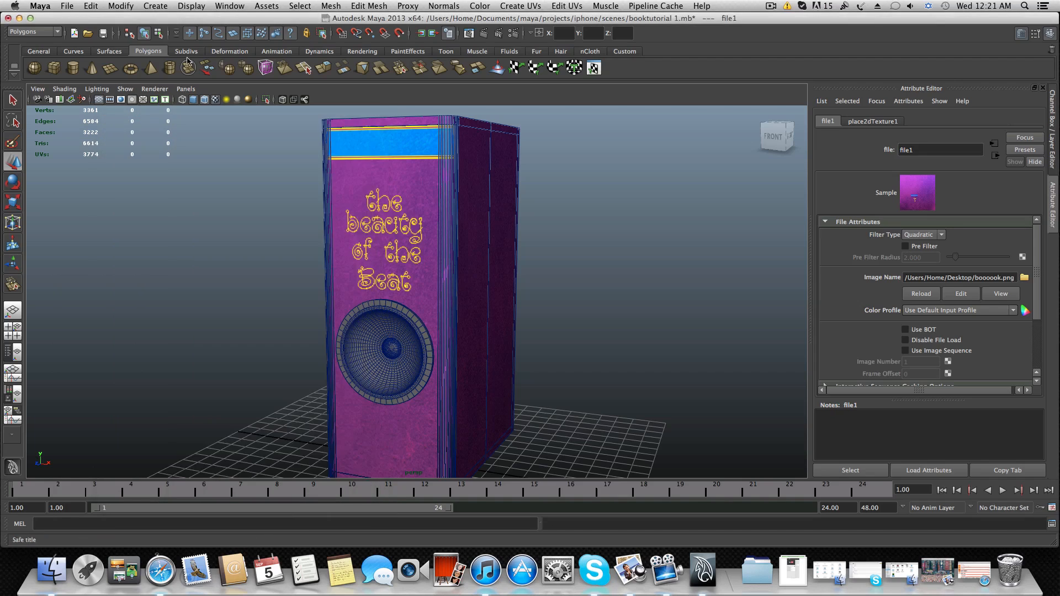
# - Check in the list of plug-ins whether the mental ray plug-in Mayatomr.bundle is set to loaded and auto load
pyautogui.click(225, 6)
pyautogui.moveTo(241, 70)
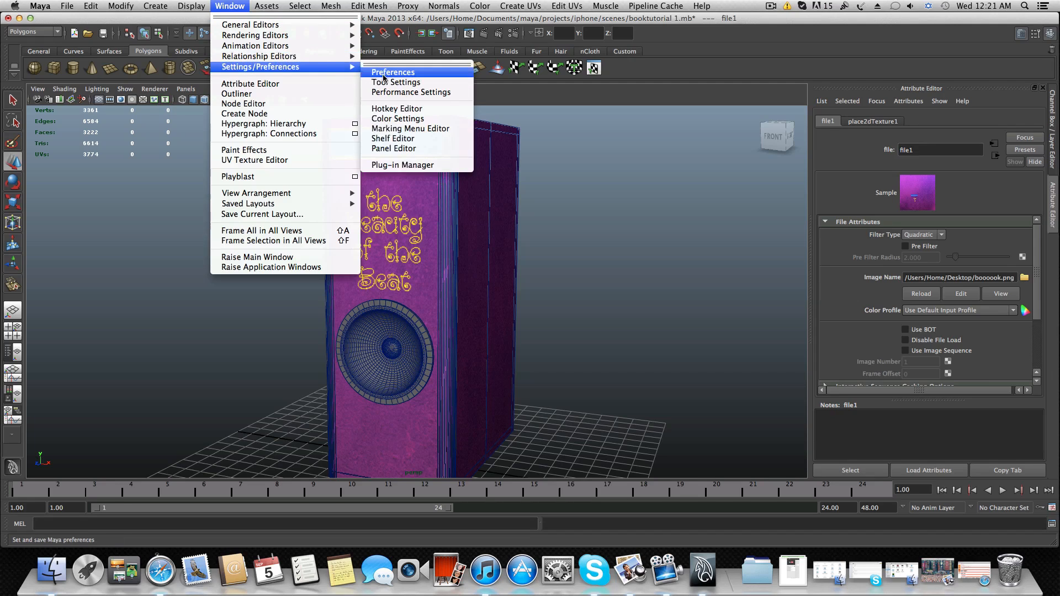
pyautogui.click(396, 166)
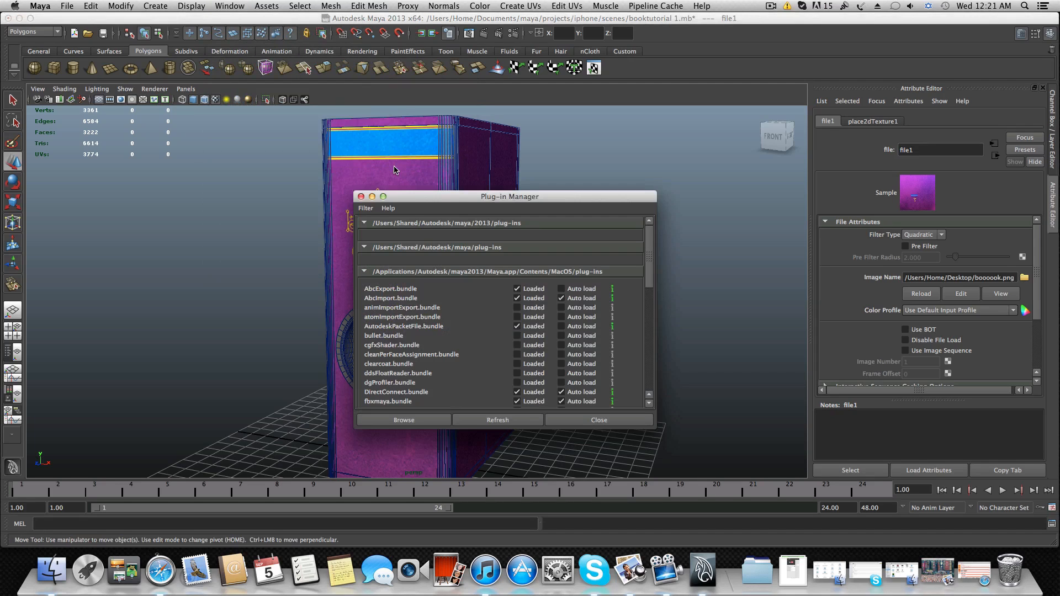
pyautogui.scroll(-5, 402, 313)
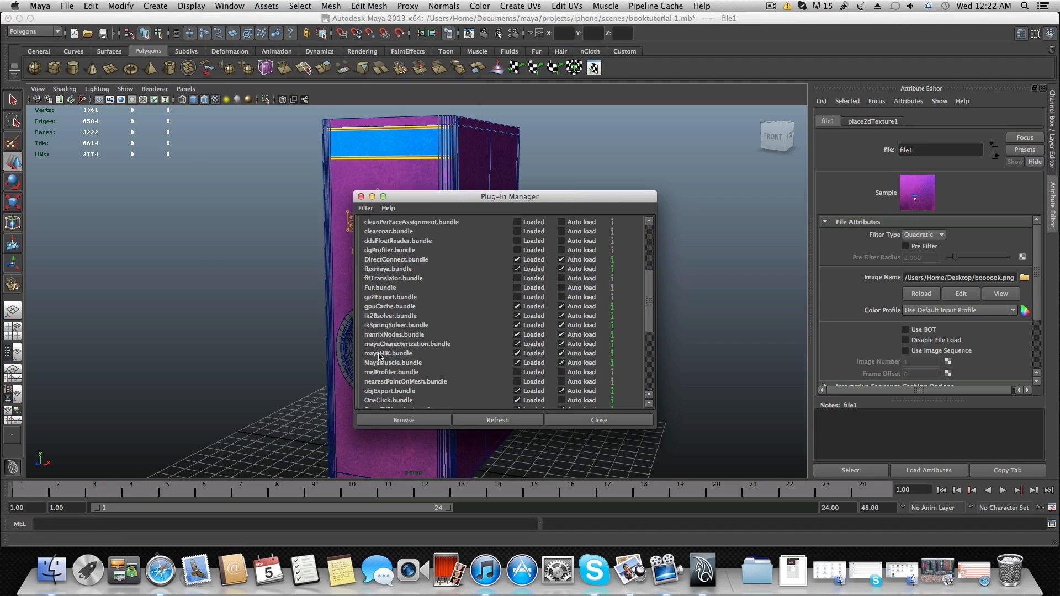
pyautogui.scroll(-3, 375, 376)
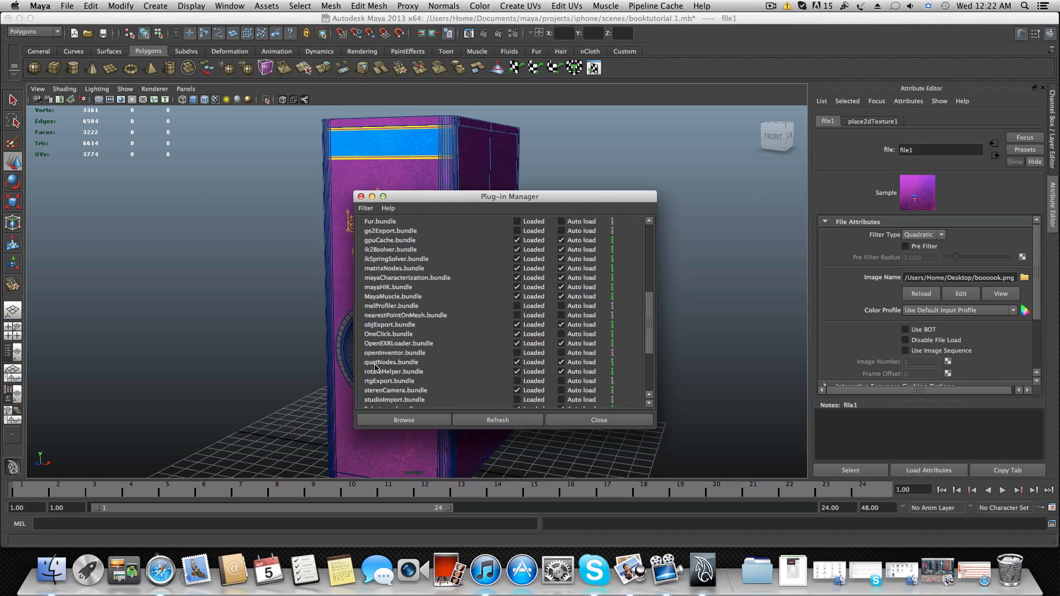
pyautogui.scroll(-3, 376, 382)
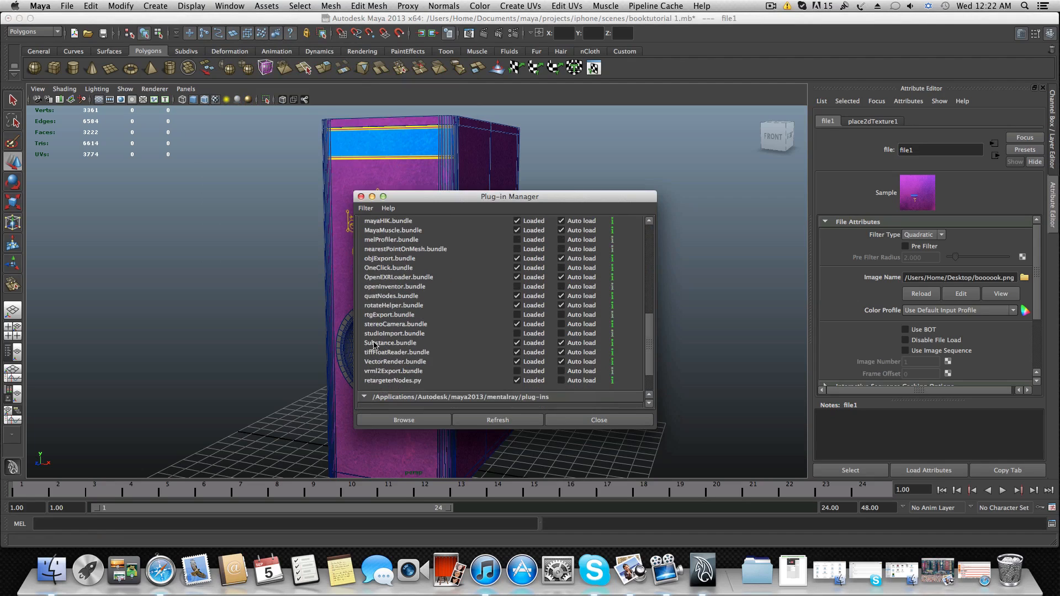
pyautogui.scroll(2, 376, 306)
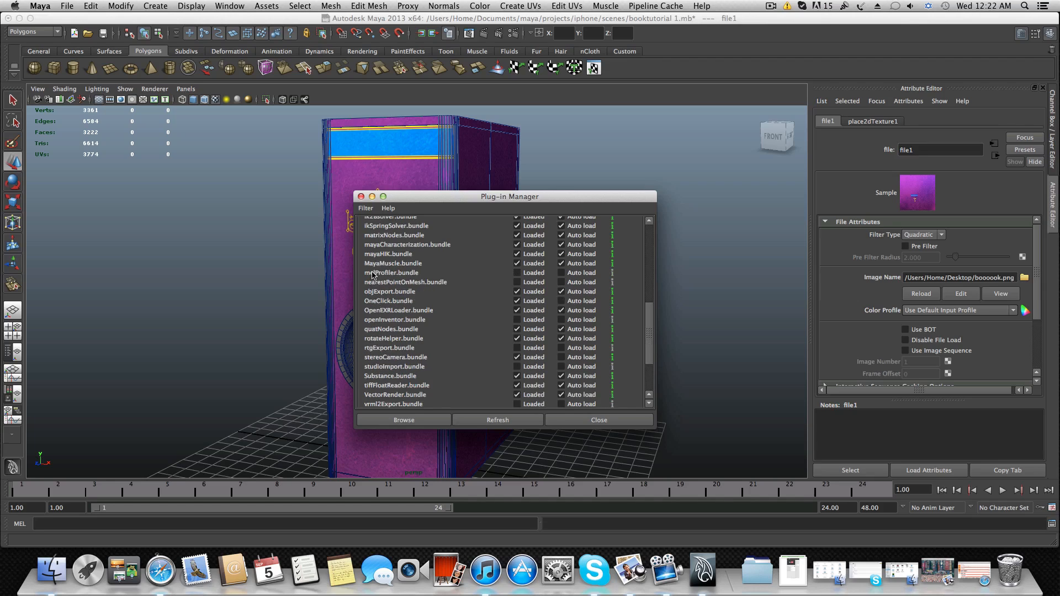
pyautogui.scroll(10, 380, 288)
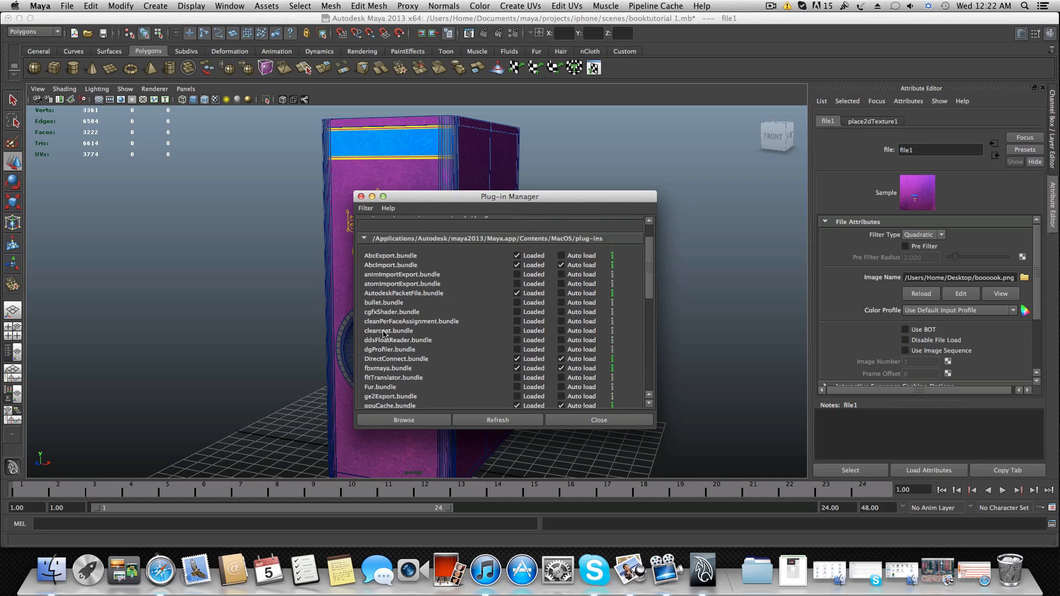
pyautogui.scroll(-5, 385, 354)
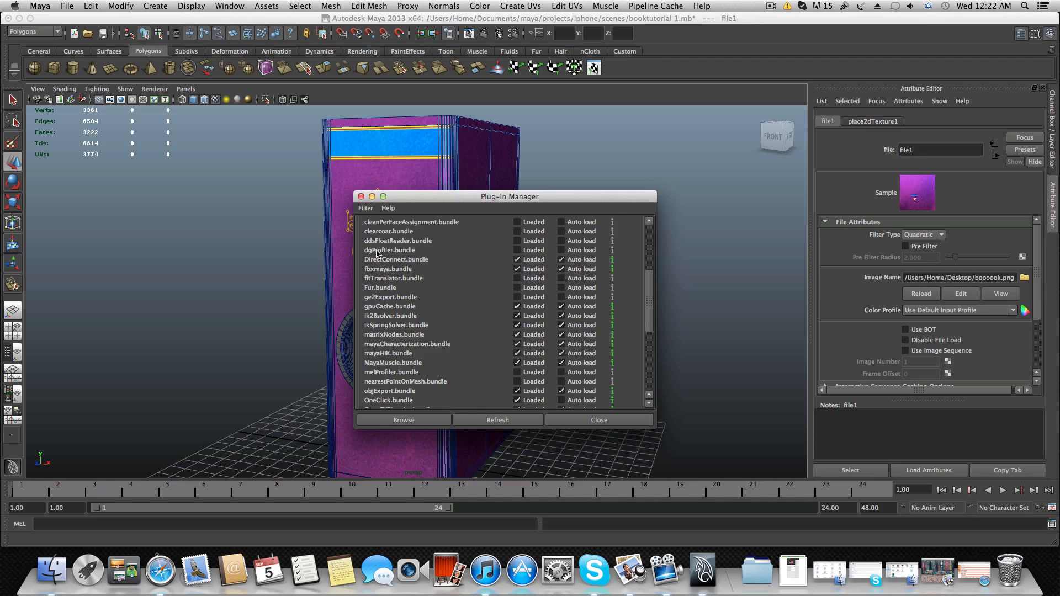
pyautogui.scroll(-3, 375, 326)
pyautogui.scroll(-3, 384, 382)
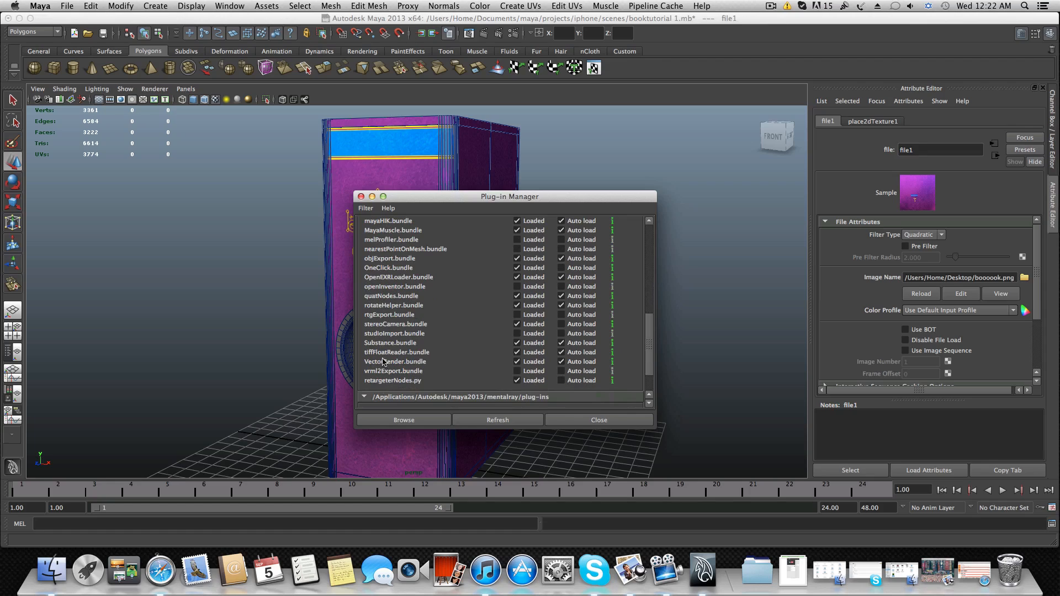
pyautogui.scroll(-2, 381, 353)
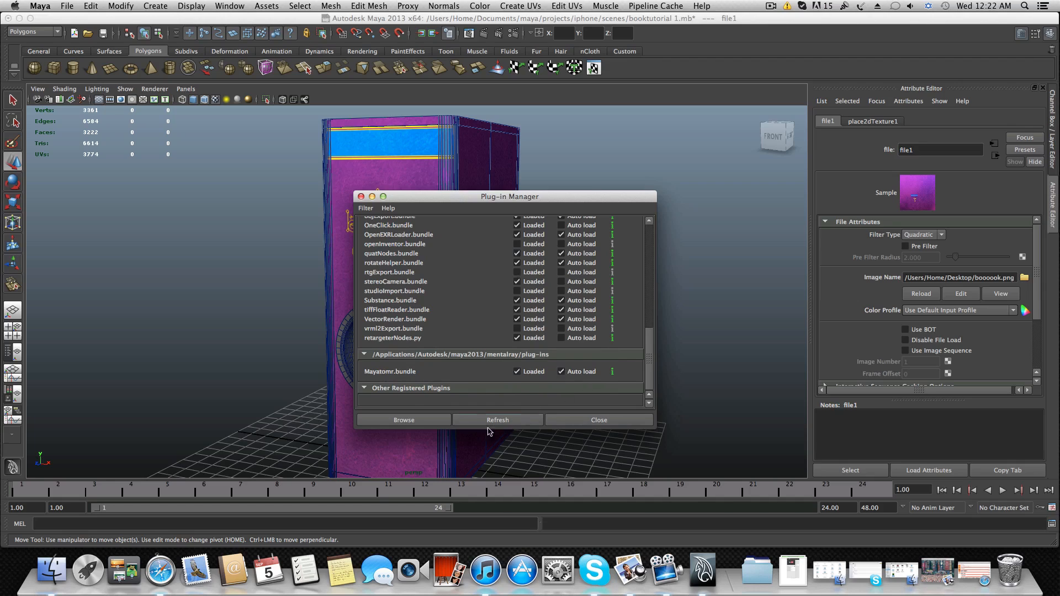
pyautogui.click(623, 423)
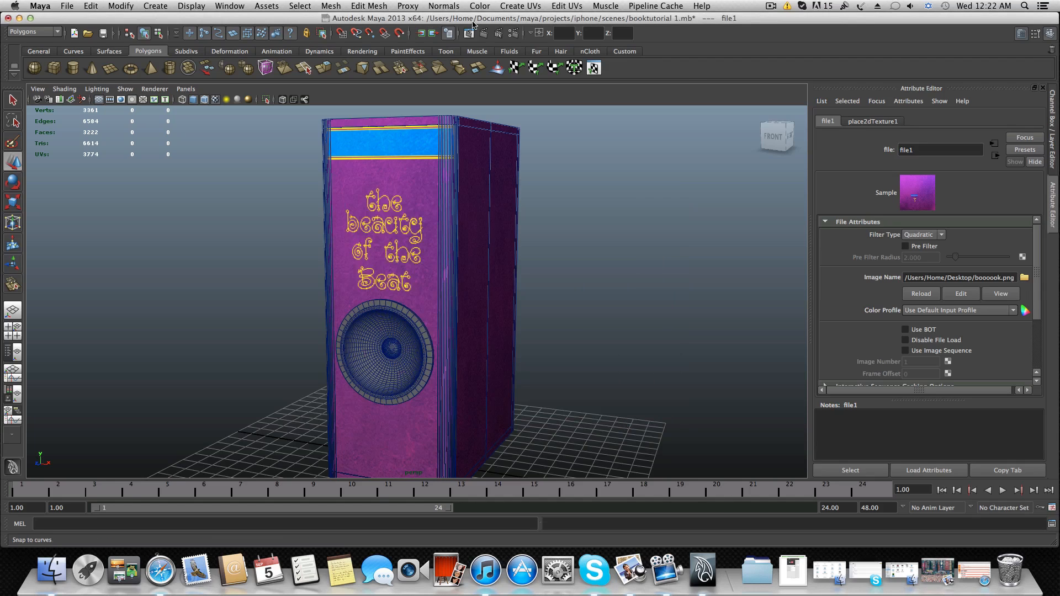
# - Set the render image size to the HD 1080 preset in the render settings
pyautogui.click(515, 33)
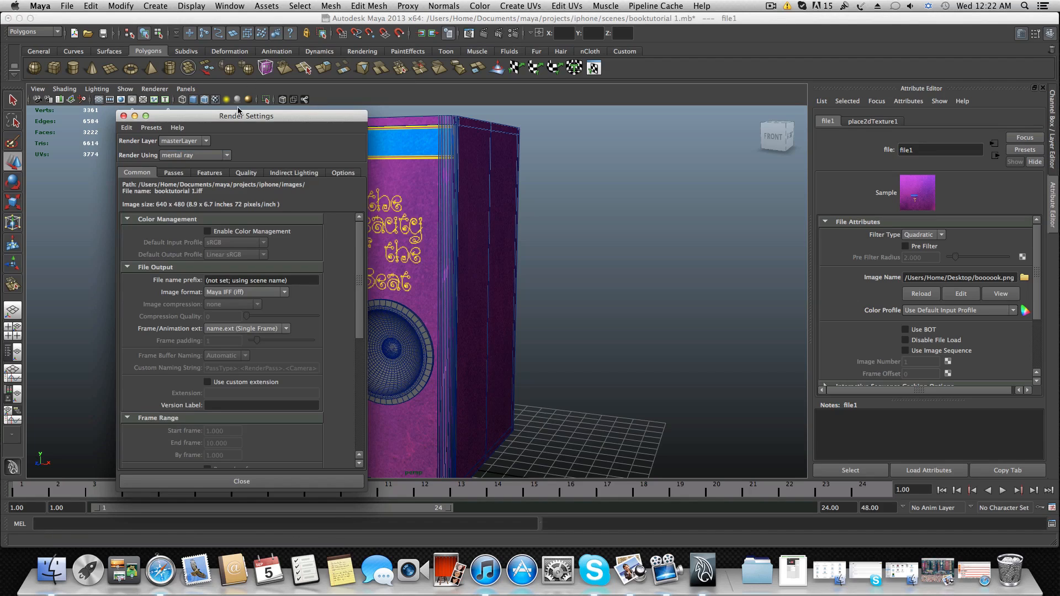
pyautogui.moveTo(250, 113); pyautogui.dragTo(327, 78)
pyautogui.click(250, 141)
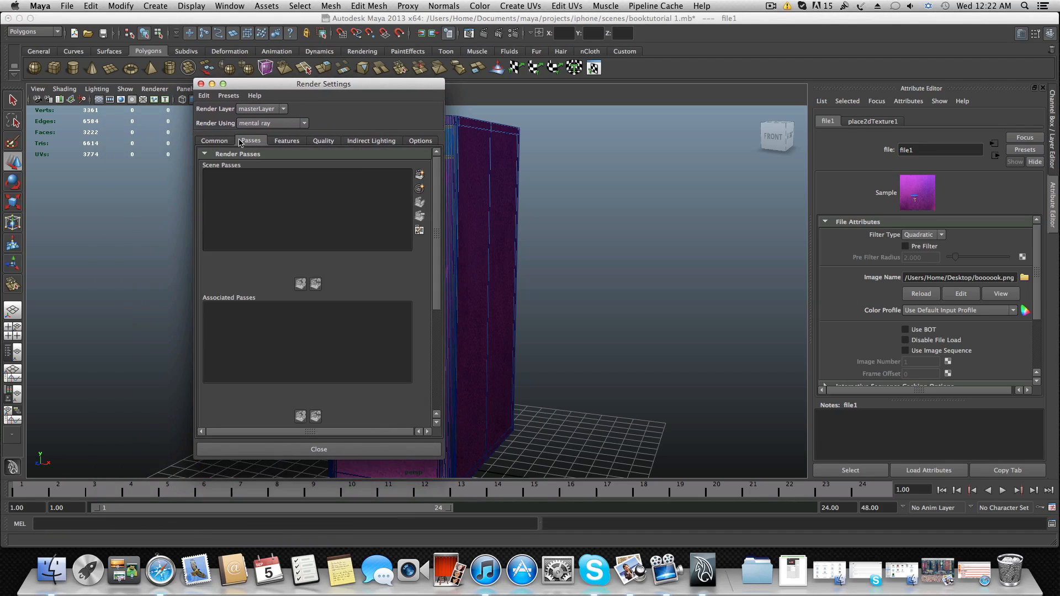
pyautogui.click(231, 143)
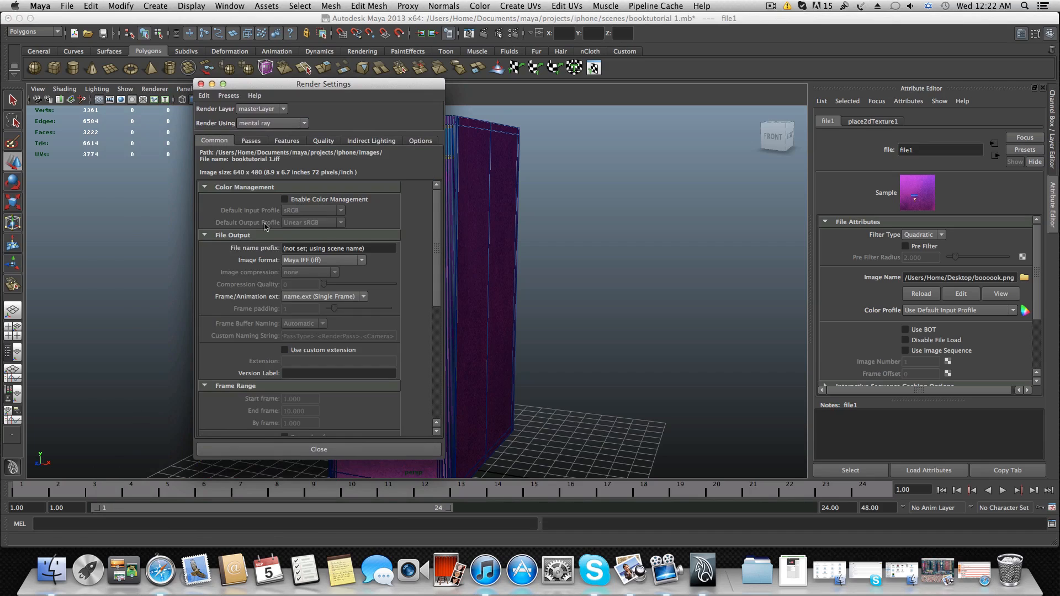
pyautogui.scroll(-8, 265, 227)
pyautogui.click(340, 336)
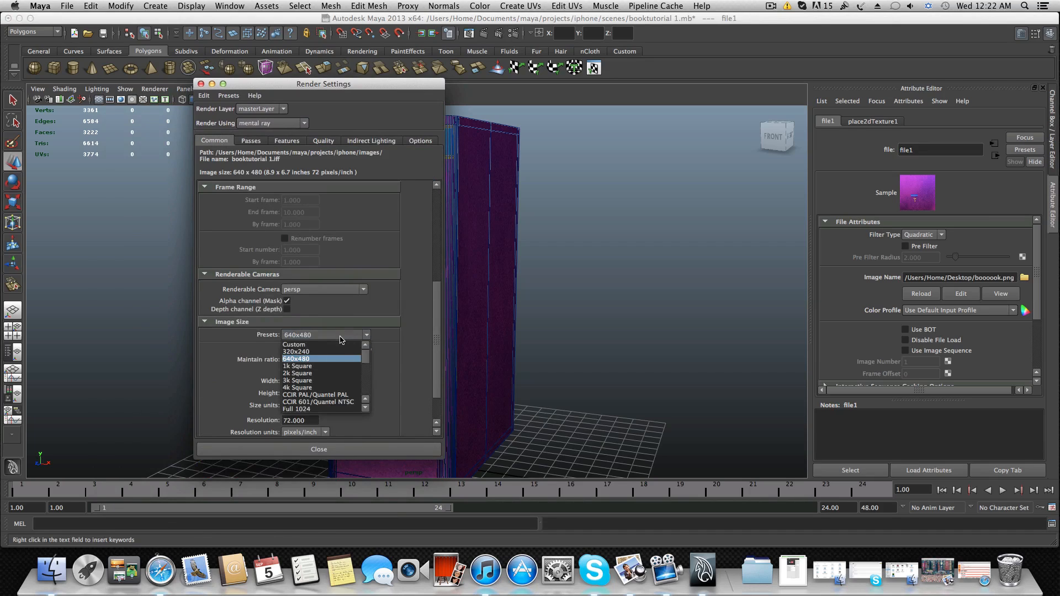
pyautogui.moveTo(362, 364); pyautogui.dragTo(364, 374)
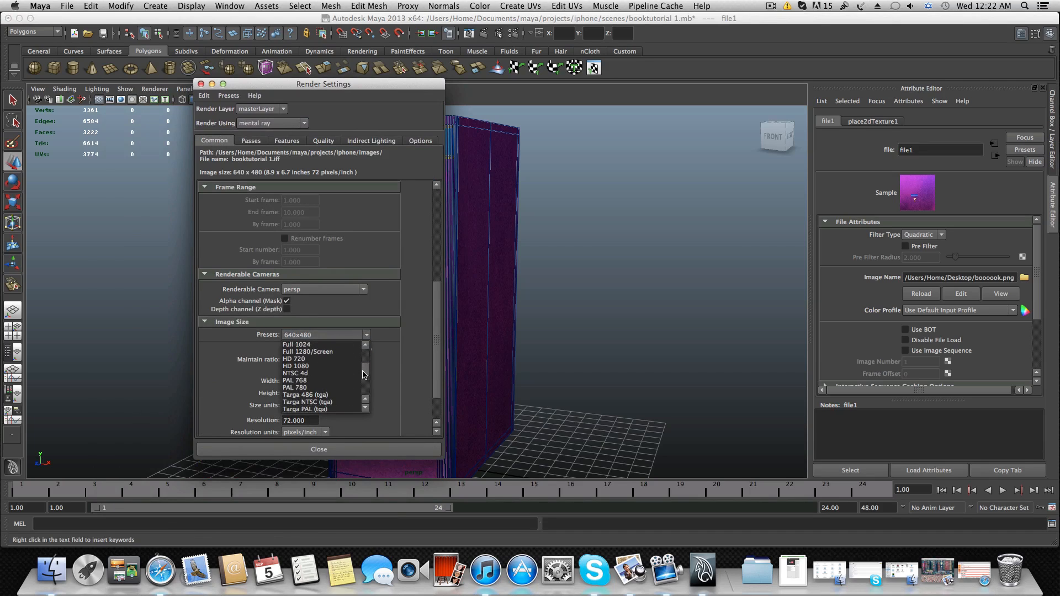
pyautogui.click(312, 367)
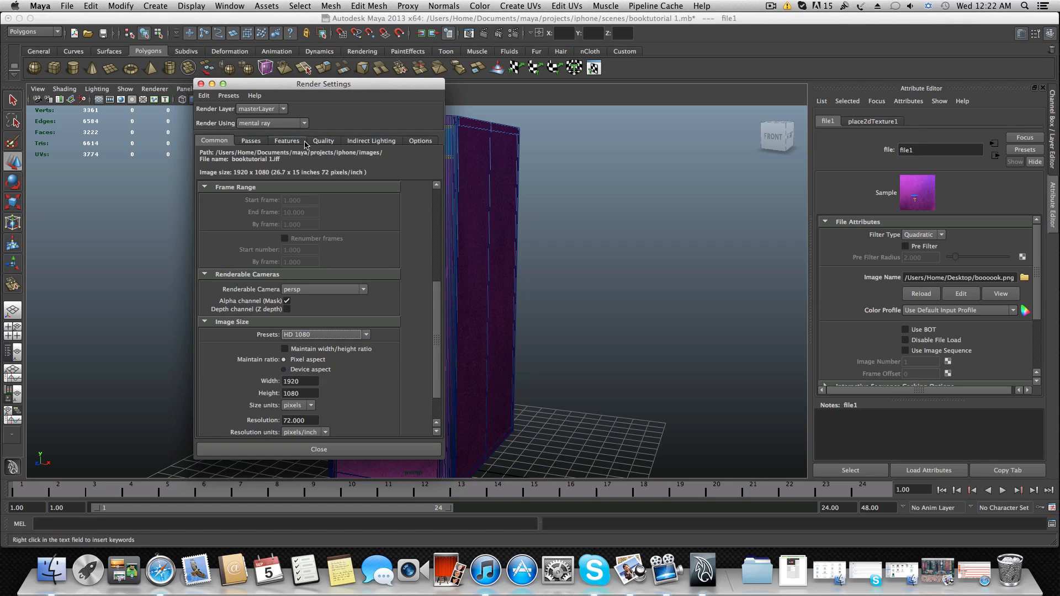
# - Set the mental ray anti-aliasing max sample level to 3
pyautogui.click(325, 142)
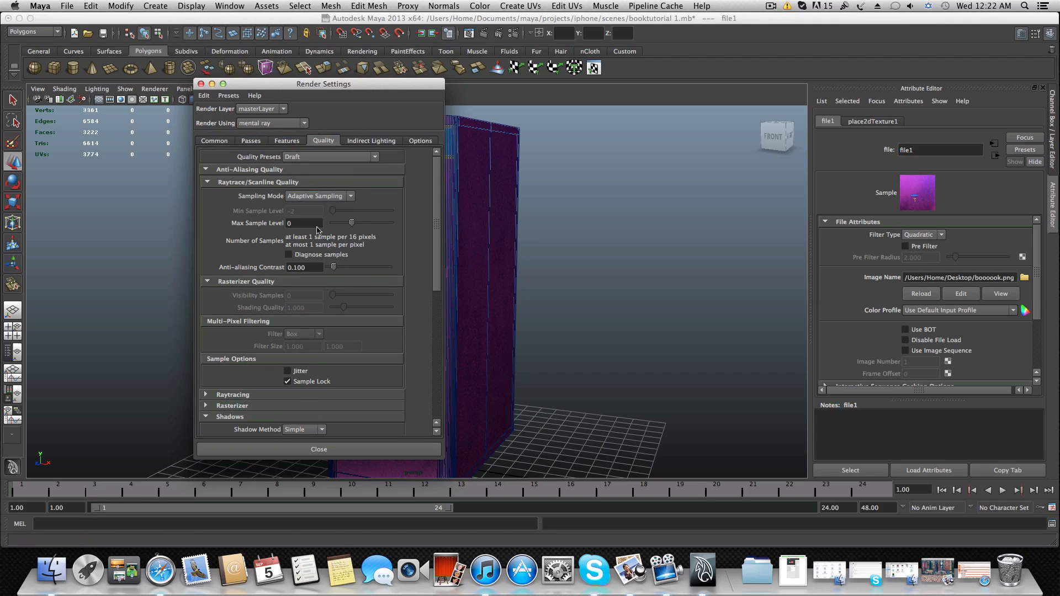
pyautogui.click(315, 224)
pyautogui.write('3')
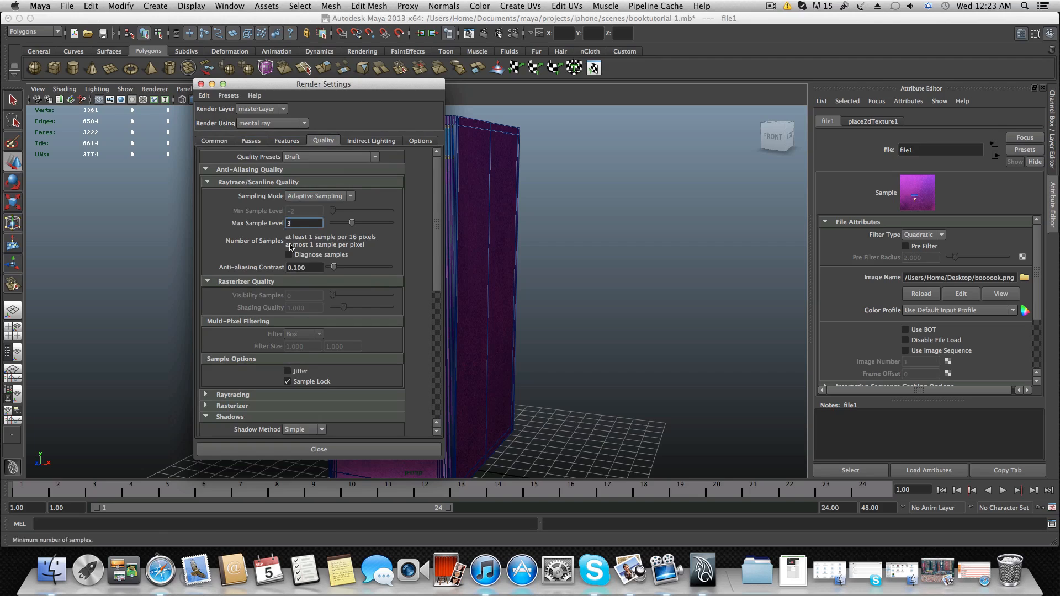
# - Set mental ray's raytracing reflections and refractions to 2 and the max trace depth to 4
pyautogui.click(267, 398)
pyautogui.scroll(-3, 310, 375)
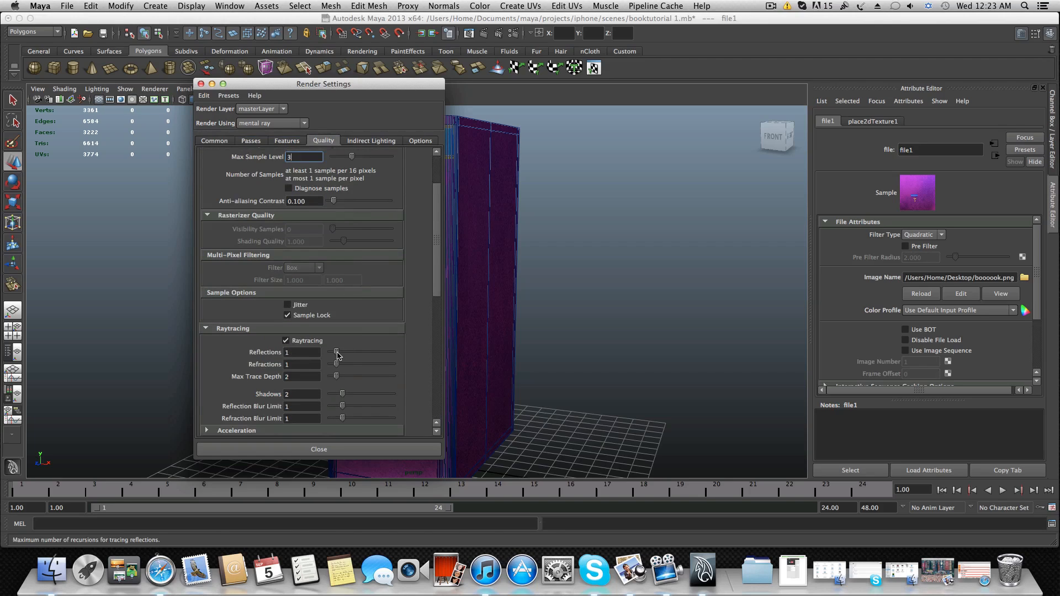
pyautogui.click(342, 364)
pyautogui.moveTo(340, 379); pyautogui.dragTo(346, 379)
pyautogui.scroll(-4, 354, 410)
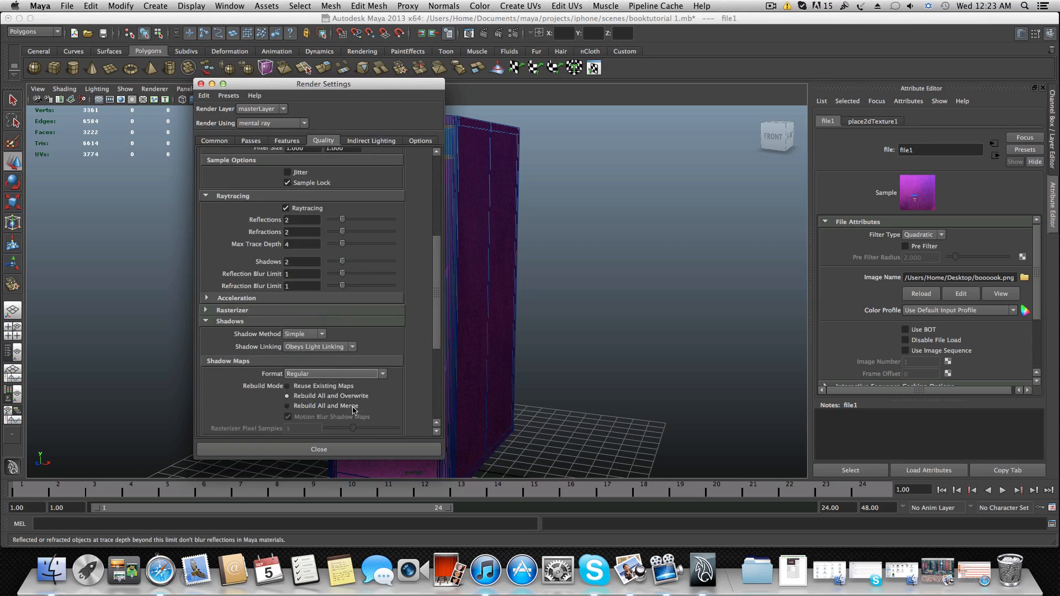
pyautogui.scroll(-3, 353, 410)
pyautogui.scroll(9, 354, 331)
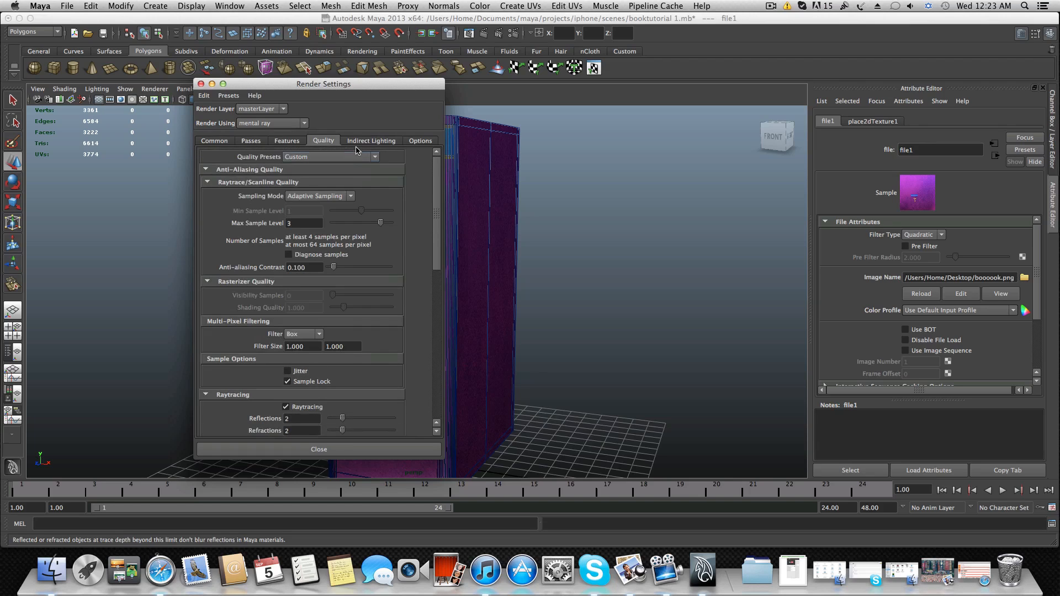
# - Create a Physical Sun and Sky environment for indirect lighting and close the render settings
pyautogui.click(362, 142)
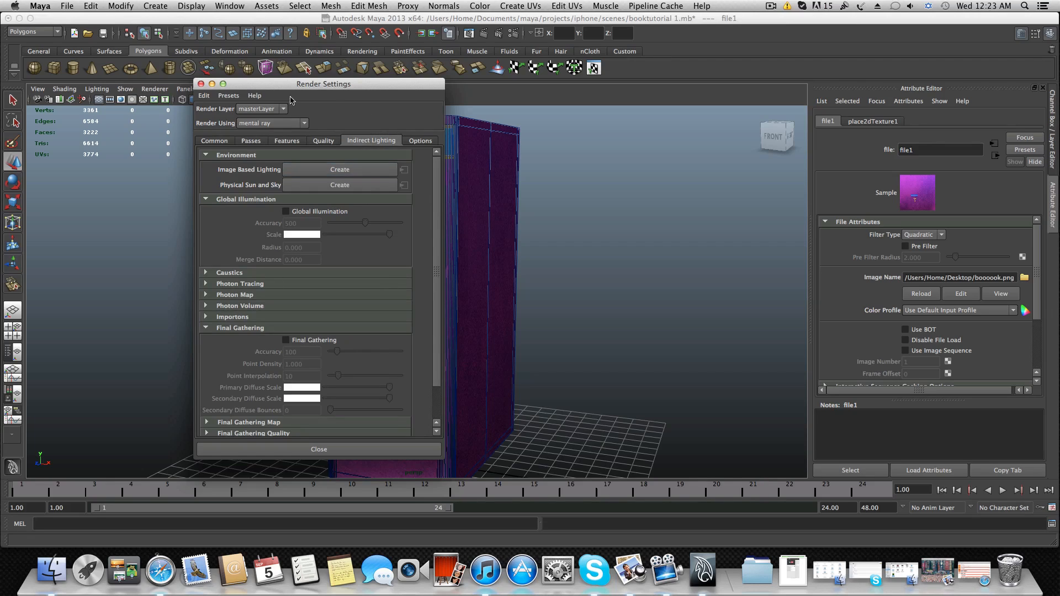
pyautogui.click(332, 186)
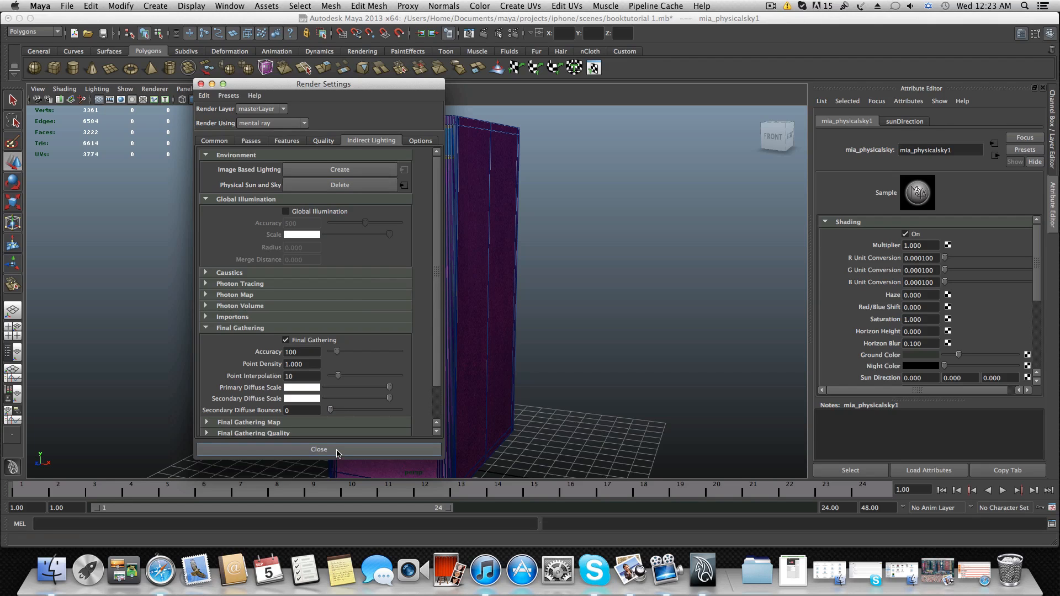
pyautogui.click(339, 451)
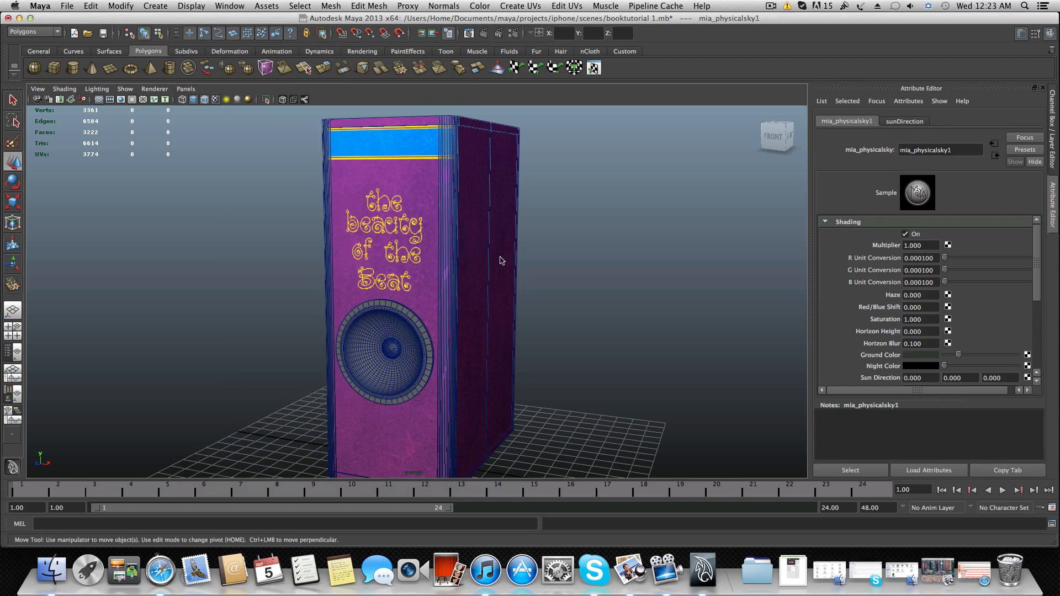
# - Frame the whole book in the perspective view, test-render it with mental ray, and close the render window
pyautogui.keyDown('alt'); pyautogui.moveTo(511, 263); pyautogui.dragTo(464, 263, button='right'); pyautogui.keyUp('alt')
pyautogui.keyDown('alt'); pyautogui.moveTo(464, 263); pyautogui.dragTo(483, 228, button='middle'); pyautogui.keyUp('alt')
pyautogui.keyDown('alt'); pyautogui.moveTo(482, 229); pyautogui.dragTo(465, 229); pyautogui.keyUp('alt')
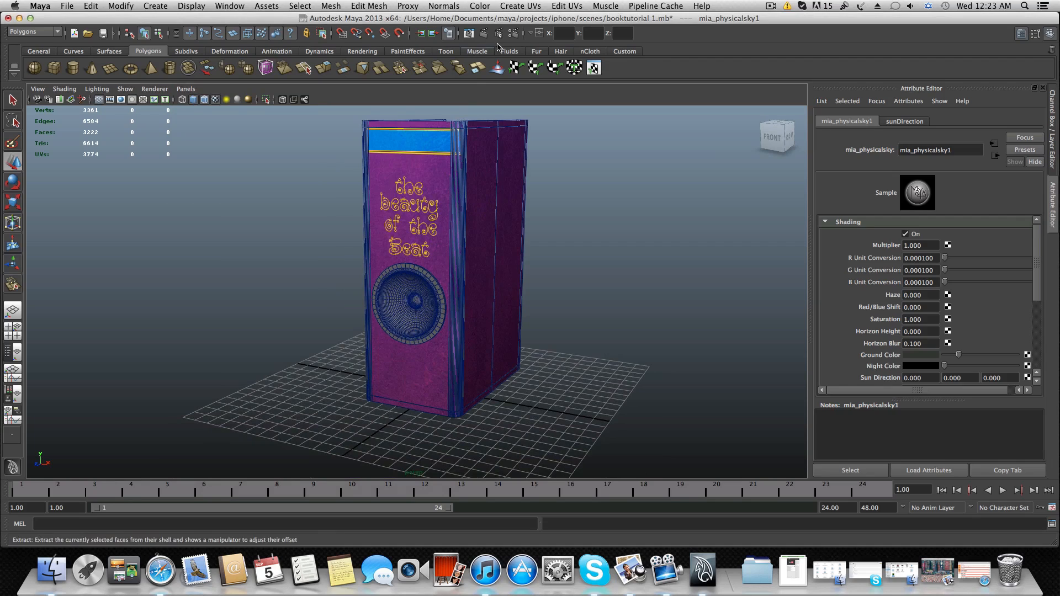
pyautogui.click(469, 33)
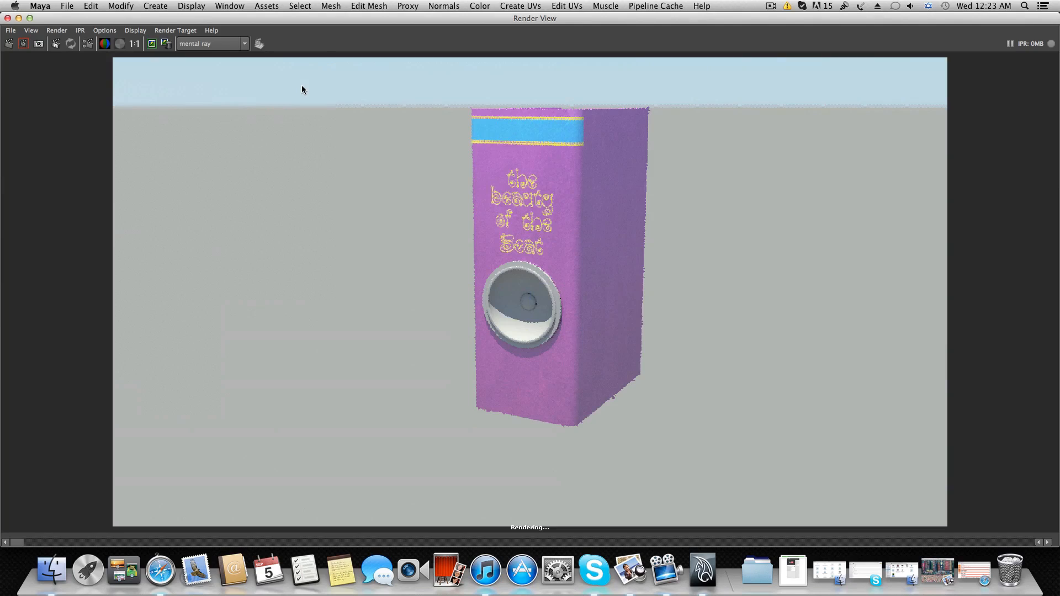
pyautogui.click(7, 18)
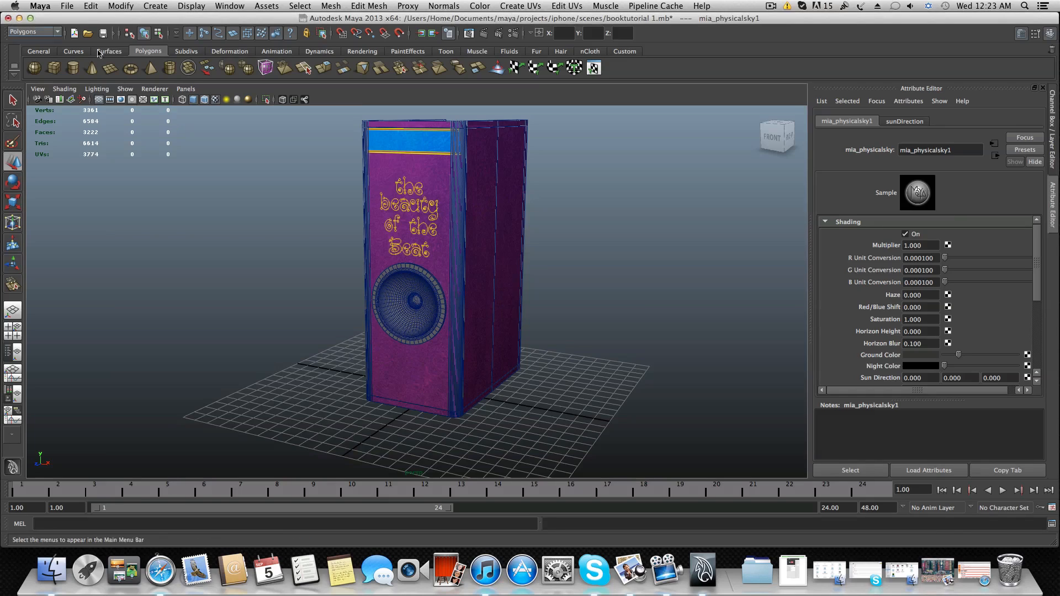
# - Change the renderer from mental ray to Maya Software and close the render settings
pyautogui.click(515, 34)
pyautogui.click(199, 155)
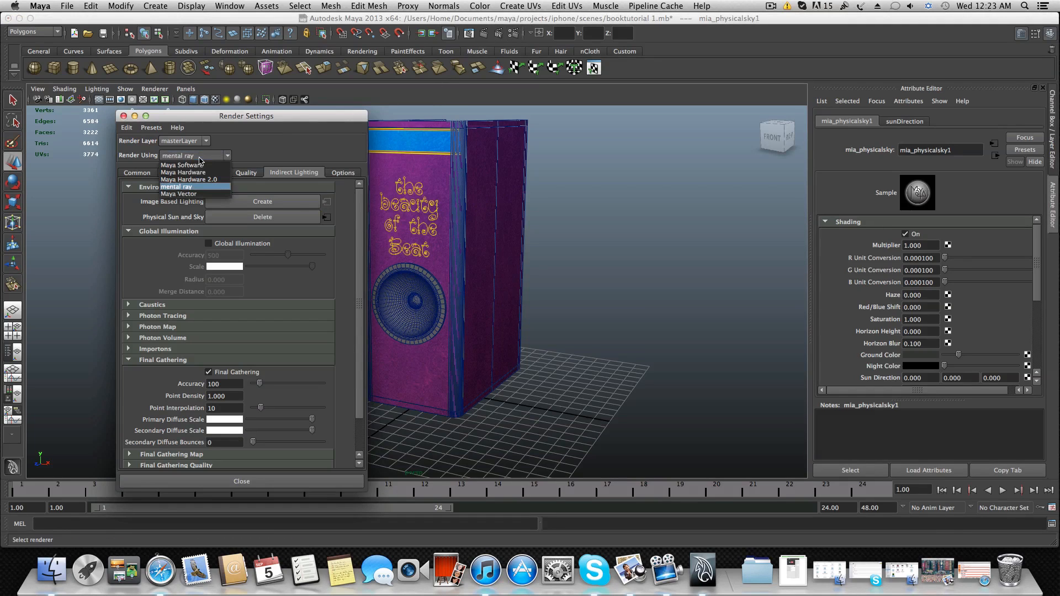
pyautogui.click(182, 165)
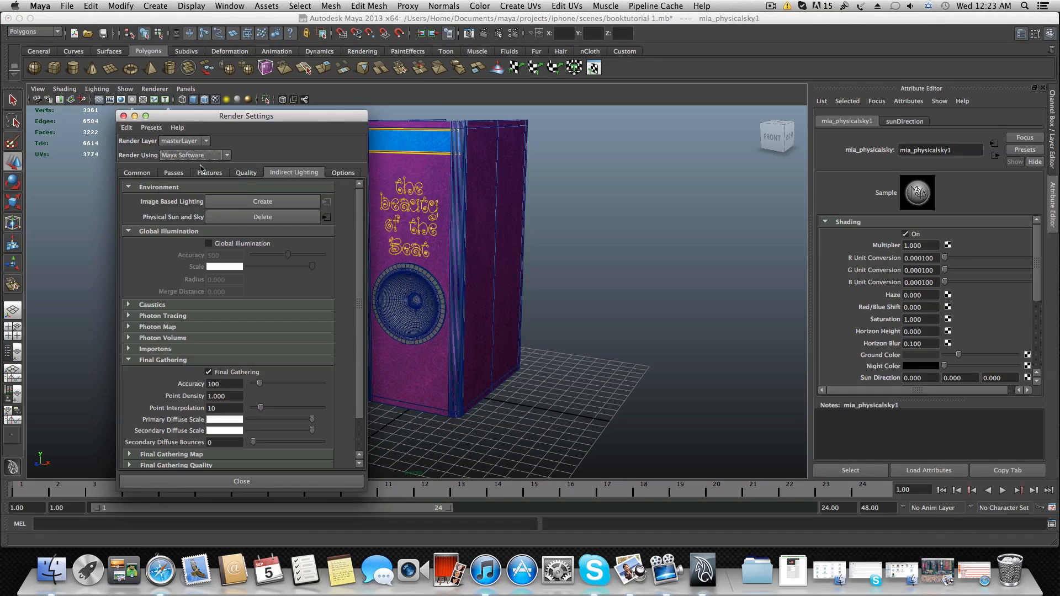
pyautogui.click(272, 482)
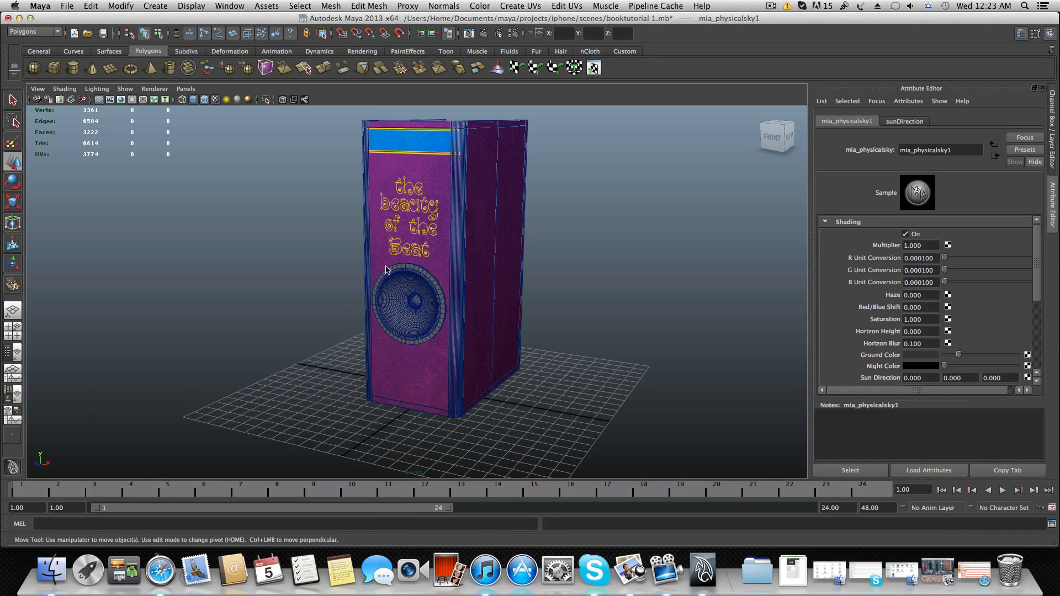
# - Set the Maya Software anti-aliasing quality preset to Production quality in the render settings
pyautogui.click(514, 34)
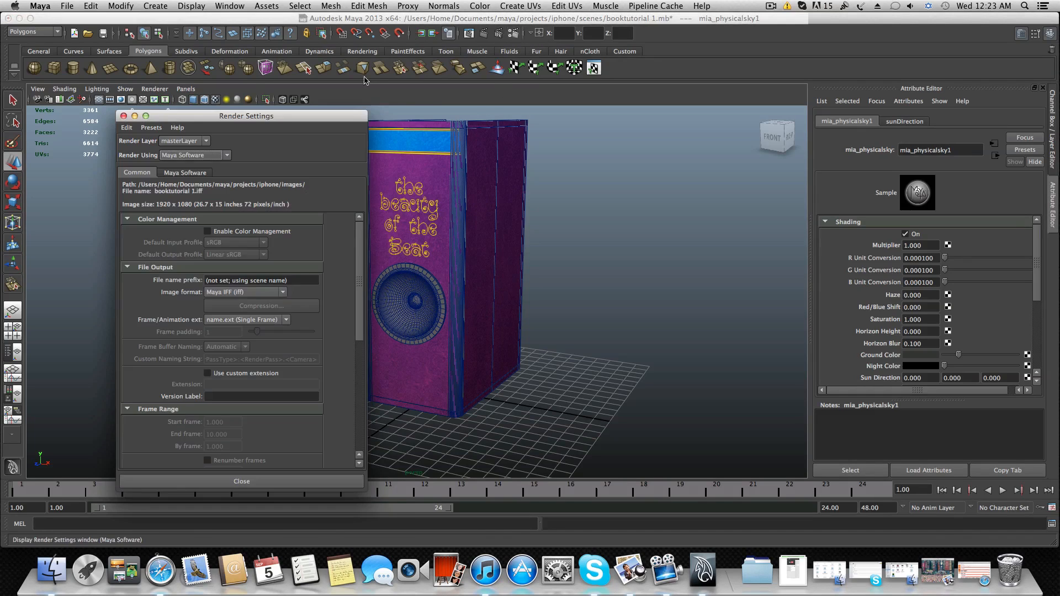
pyautogui.click(185, 172)
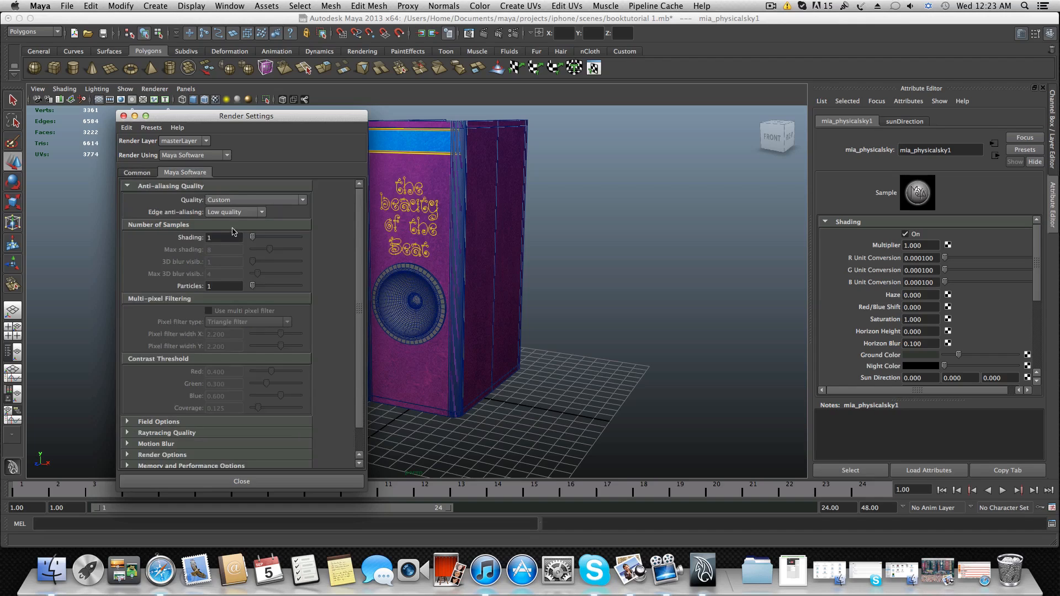
pyautogui.click(218, 200)
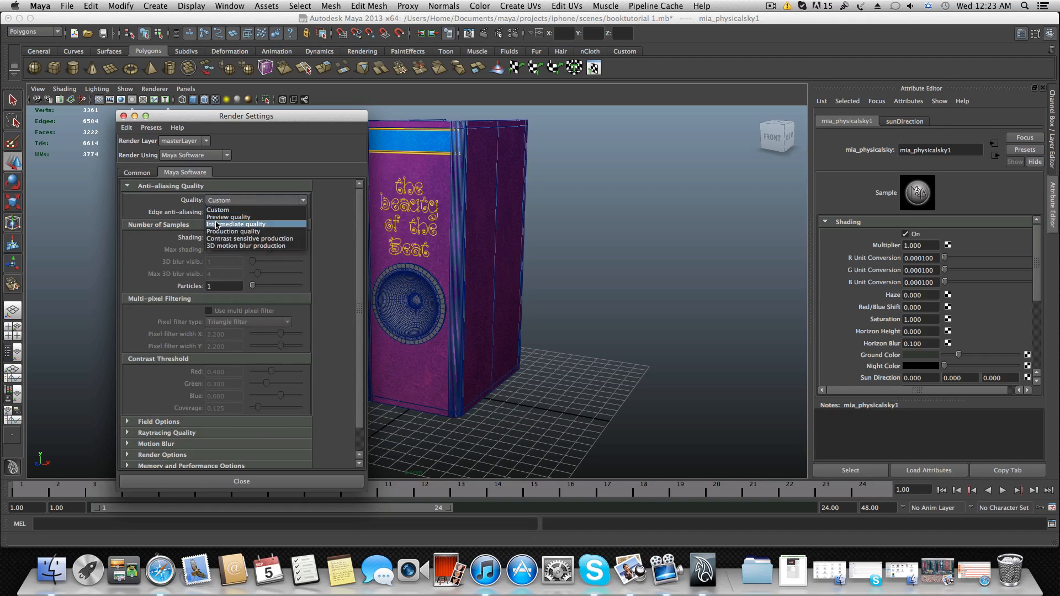
pyautogui.click(231, 232)
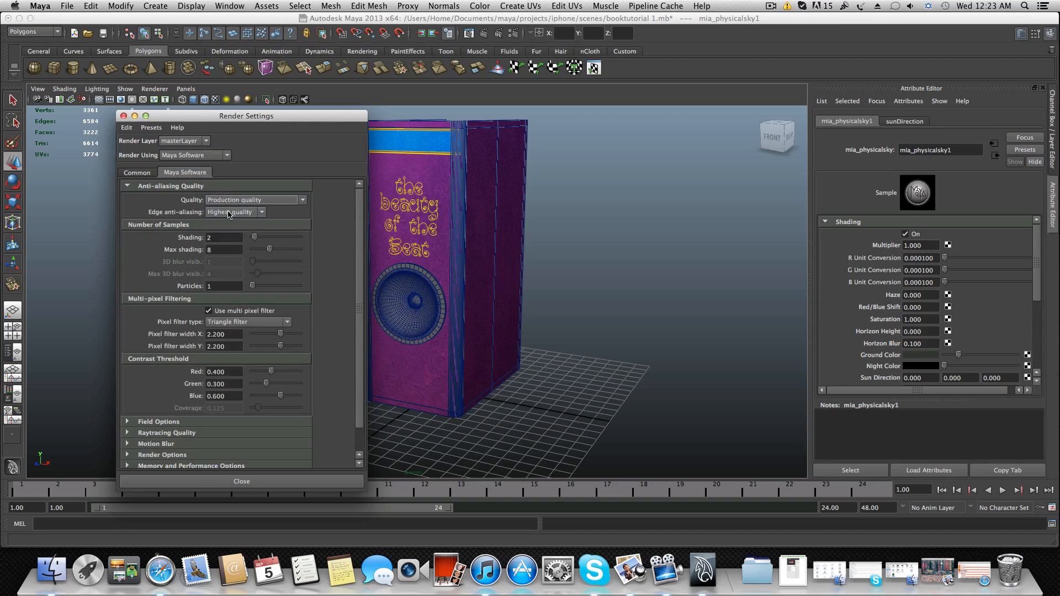
# - Set the Maya Software edge anti-aliasing to Highest quality
pyautogui.scroll(-2, 221, 254)
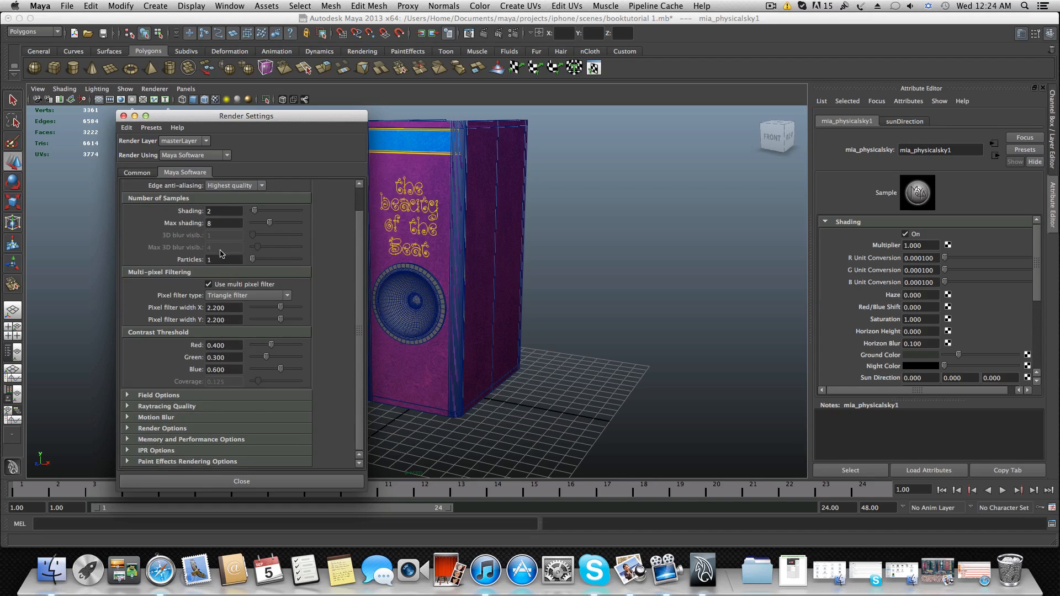
pyautogui.scroll(2, 221, 265)
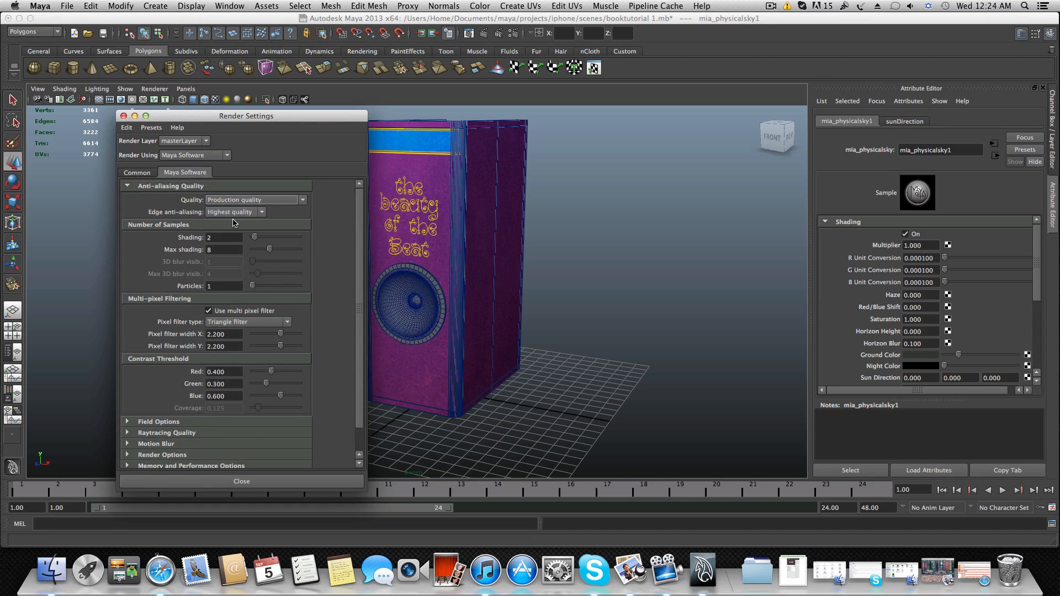
pyautogui.click(236, 214)
pyautogui.click(223, 243)
# - Enable Raytracing in the Maya Software raytracing quality settings, look over the render options, and close the render settings
pyautogui.scroll(-2, 181, 459)
pyautogui.click(181, 408)
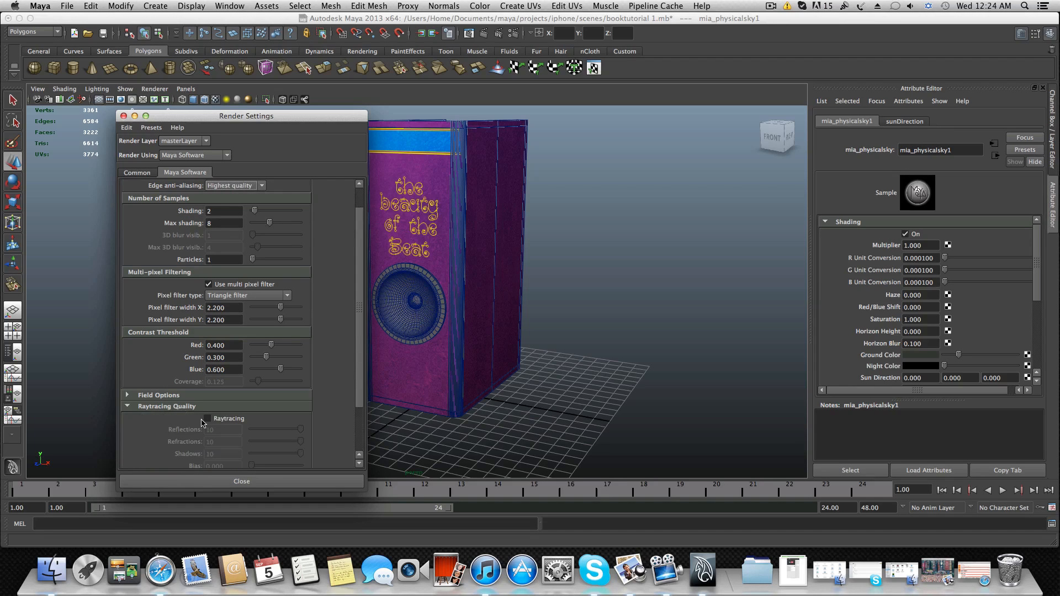
pyautogui.click(207, 419)
pyautogui.scroll(-5, 154, 430)
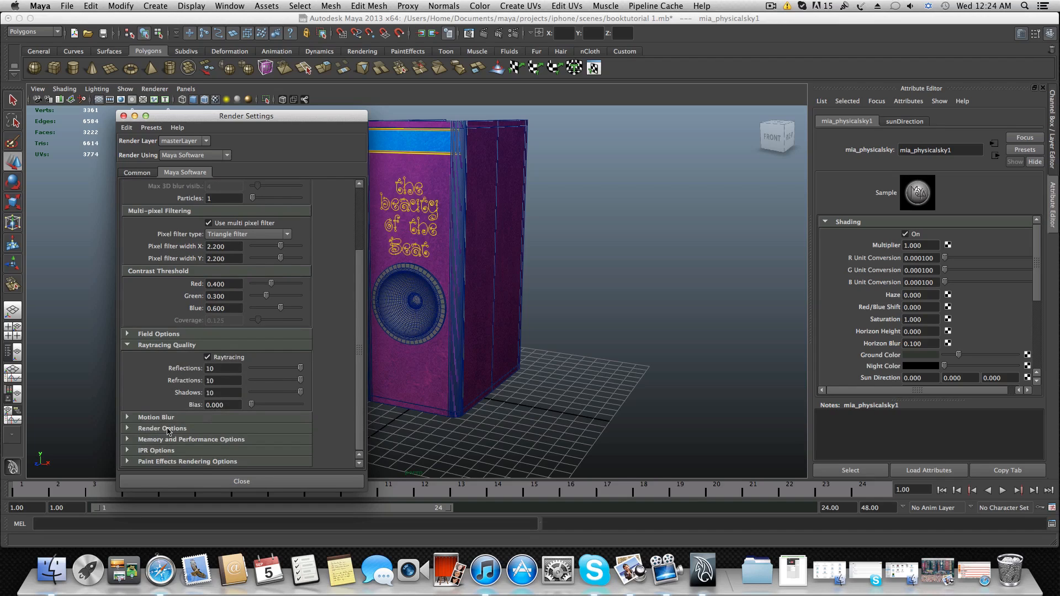
pyautogui.click(168, 429)
pyautogui.scroll(-12, 170, 428)
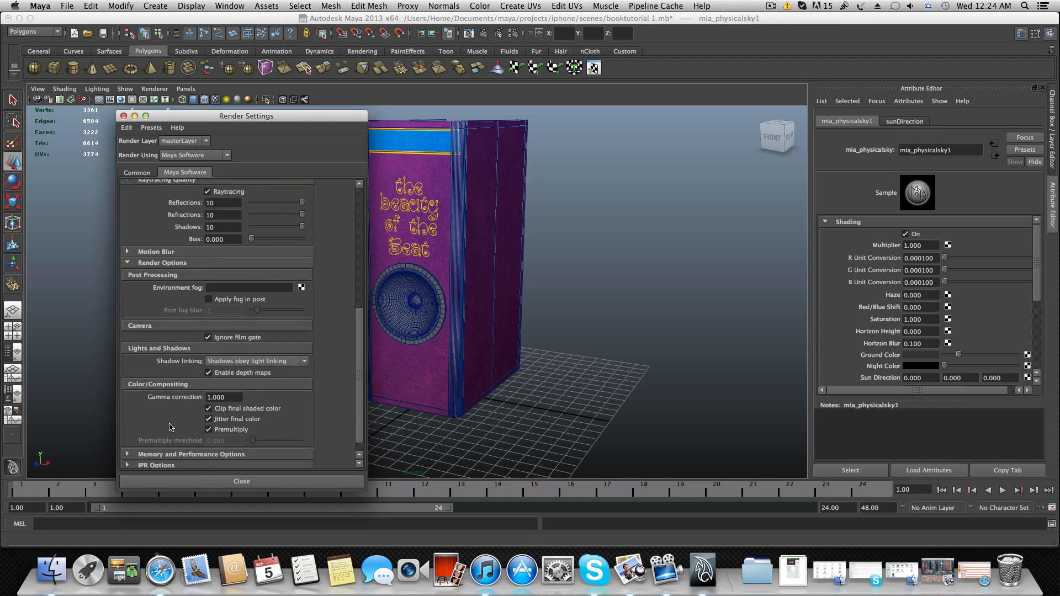
pyautogui.click(215, 481)
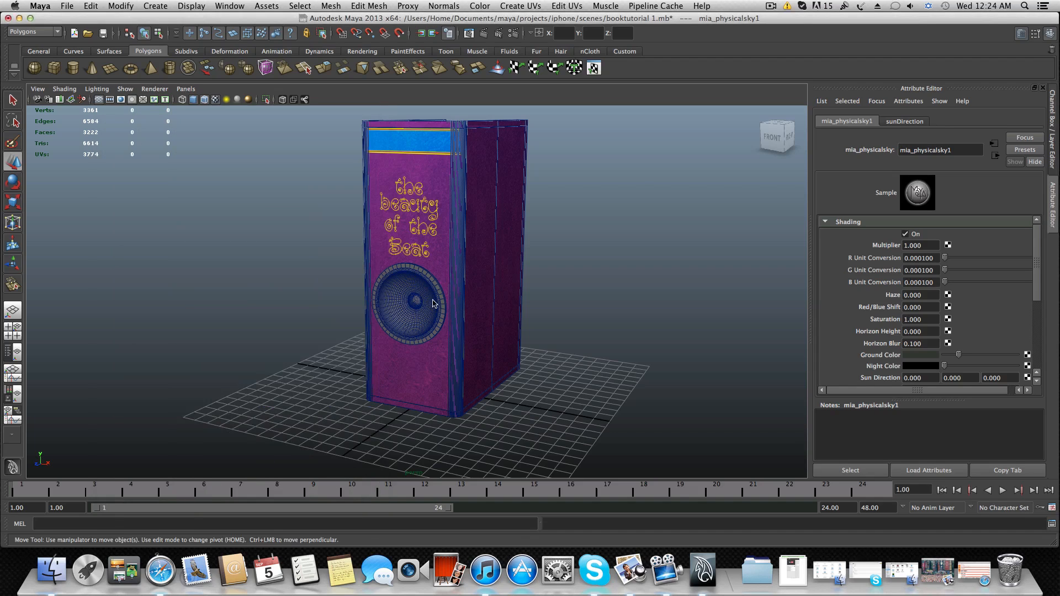
# - Create a point light in the book scene
pyautogui.keyDown('alt'); pyautogui.moveTo(401, 276); pyautogui.dragTo(403, 276); pyautogui.keyUp('alt')
pyautogui.keyDown('alt'); pyautogui.moveTo(403, 276); pyautogui.dragTo(398, 300, button='middle'); pyautogui.keyUp('alt')
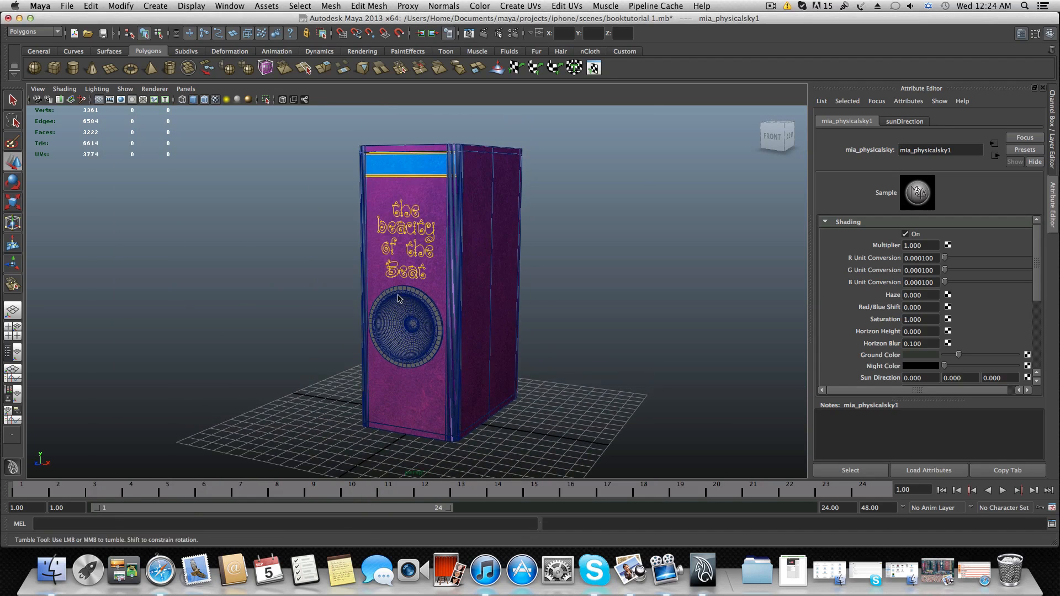
pyautogui.keyDown('alt'); pyautogui.moveTo(398, 299); pyautogui.dragTo(397, 297); pyautogui.keyUp('alt')
pyautogui.keyDown('alt'); pyautogui.moveTo(397, 297); pyautogui.dragTo(371, 291, button='right'); pyautogui.keyUp('alt')
pyautogui.keyDown('alt'); pyautogui.moveTo(371, 292); pyautogui.dragTo(346, 293); pyautogui.keyUp('alt')
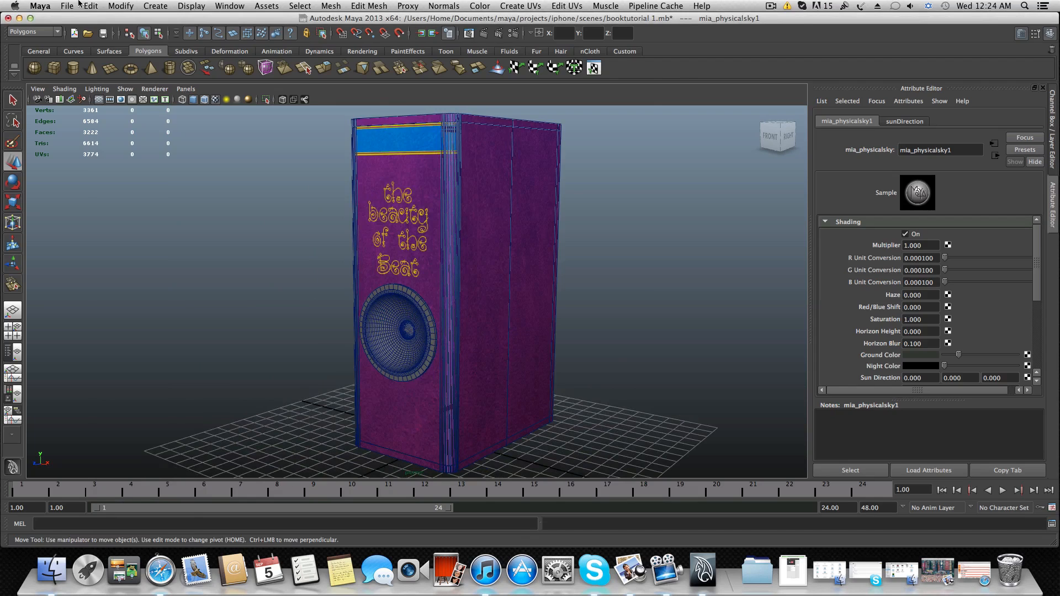
pyautogui.click(156, 5)
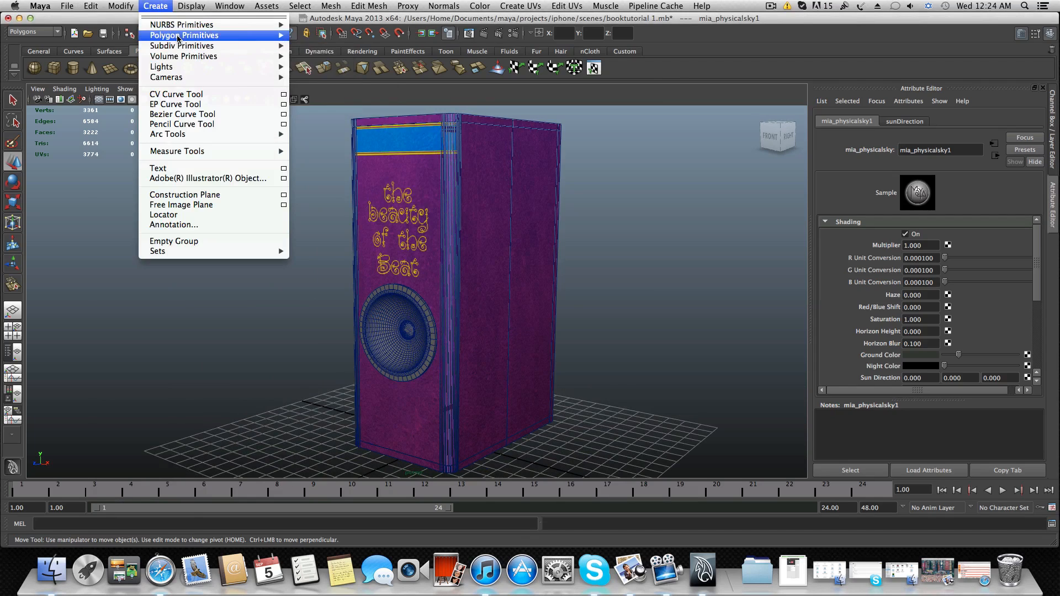
pyautogui.moveTo(187, 36)
pyautogui.moveTo(196, 66)
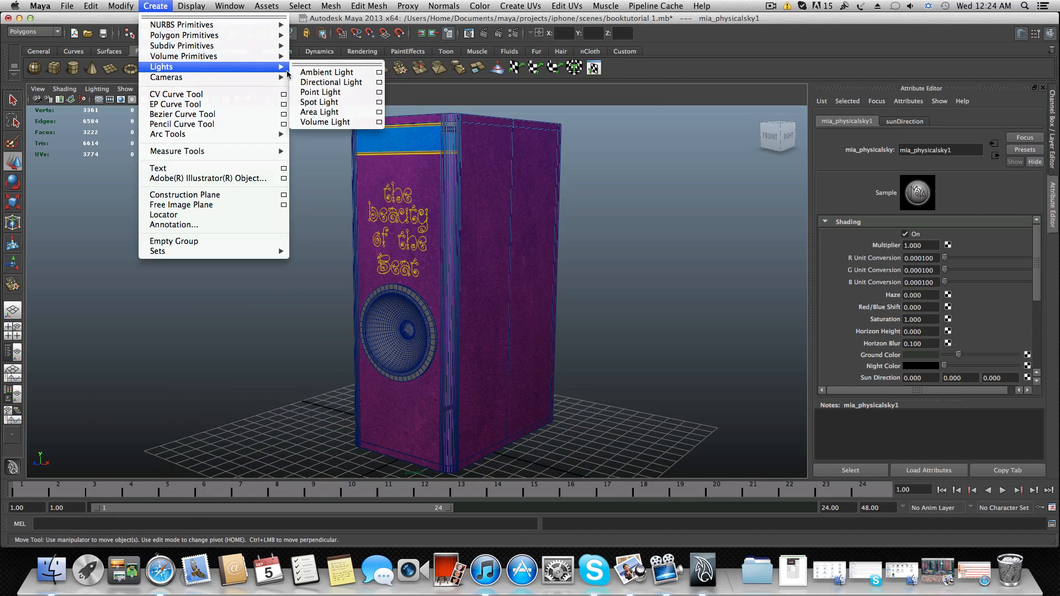
pyautogui.click(309, 93)
pyautogui.scroll(-4, 430, 304)
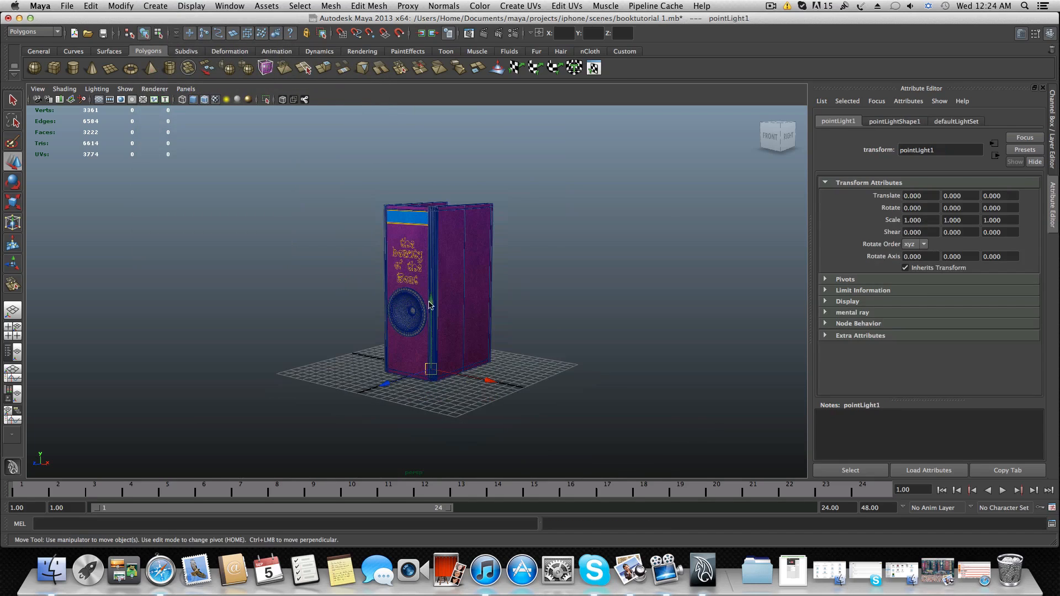
# - Move the point light out in front of the book's spine and raise it to about 14.3 on Y
pyautogui.moveTo(386, 385); pyautogui.dragTo(316, 395)
pyautogui.moveTo(370, 326); pyautogui.dragTo(355, 179)
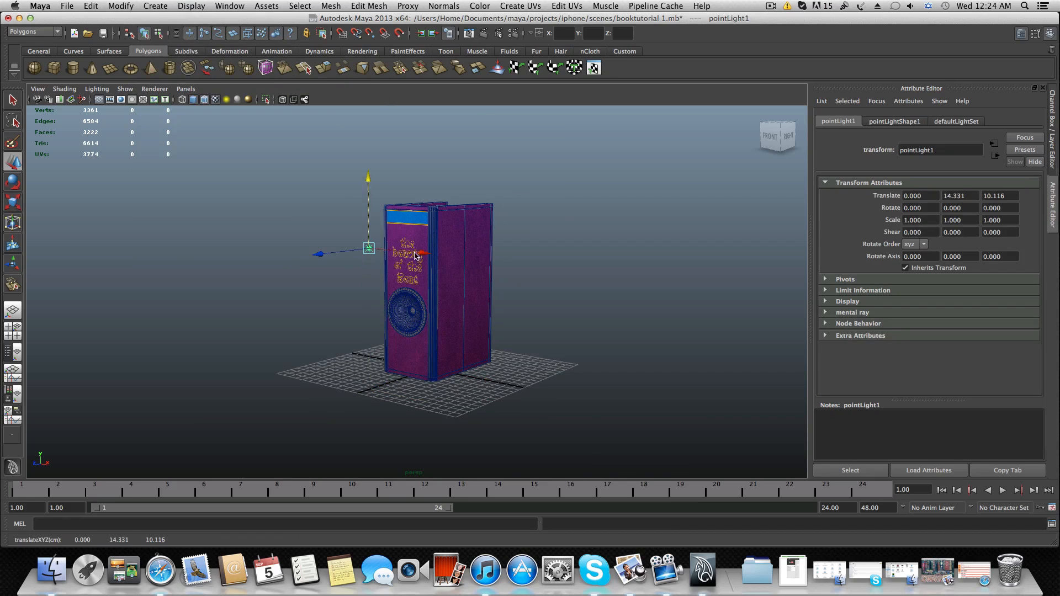
pyautogui.moveTo(415, 255); pyautogui.dragTo(287, 314)
pyautogui.moveTo(376, 338); pyautogui.dragTo(414, 350)
# - Duplicate the point light and move the copy beside the book's cover, at about X 16.7 and Z 0.6
pyautogui.hotkey('ctrl', 'd')
pyautogui.moveTo(305, 334); pyautogui.dragTo(433, 304)
pyautogui.keyDown('alt'); pyautogui.moveTo(433, 303); pyautogui.dragTo(465, 313, button='right'); pyautogui.keyUp('alt')
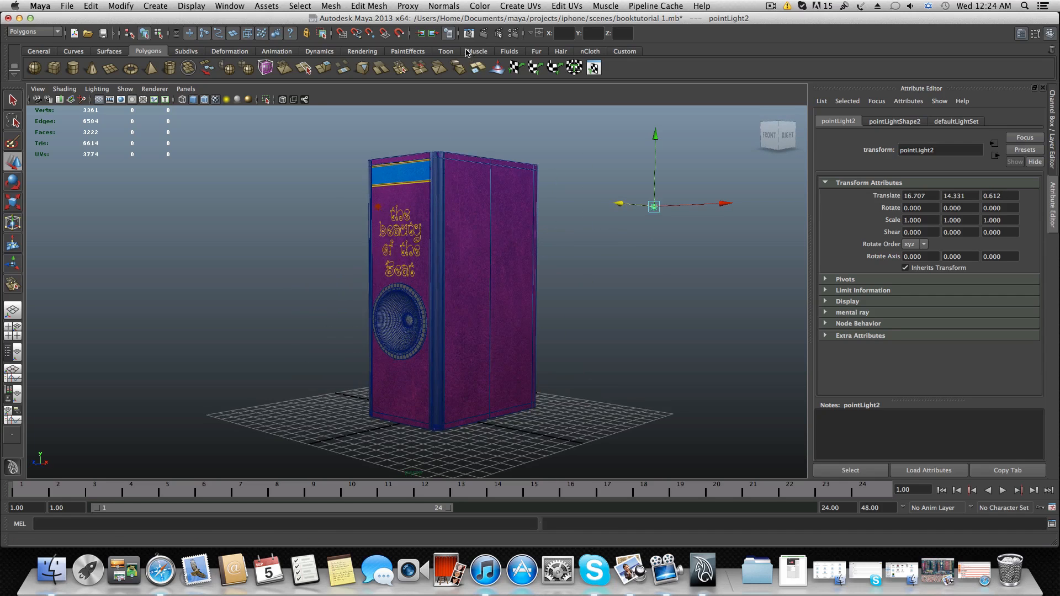
# - Frame the book's spine closely, test-render the frame with Maya Software, and close the render window
pyautogui.keyDown('alt'); pyautogui.moveTo(341, 245); pyautogui.dragTo(359, 243); pyautogui.keyUp('alt')
pyautogui.keyDown('alt'); pyautogui.moveTo(359, 244); pyautogui.dragTo(428, 238, button='right'); pyautogui.keyUp('alt')
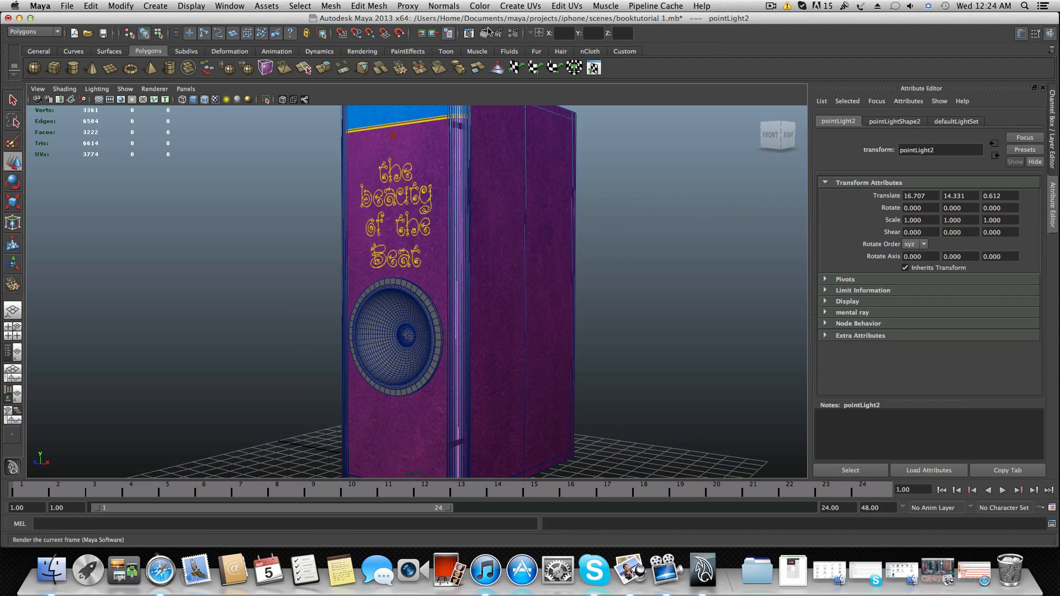
pyautogui.click(486, 32)
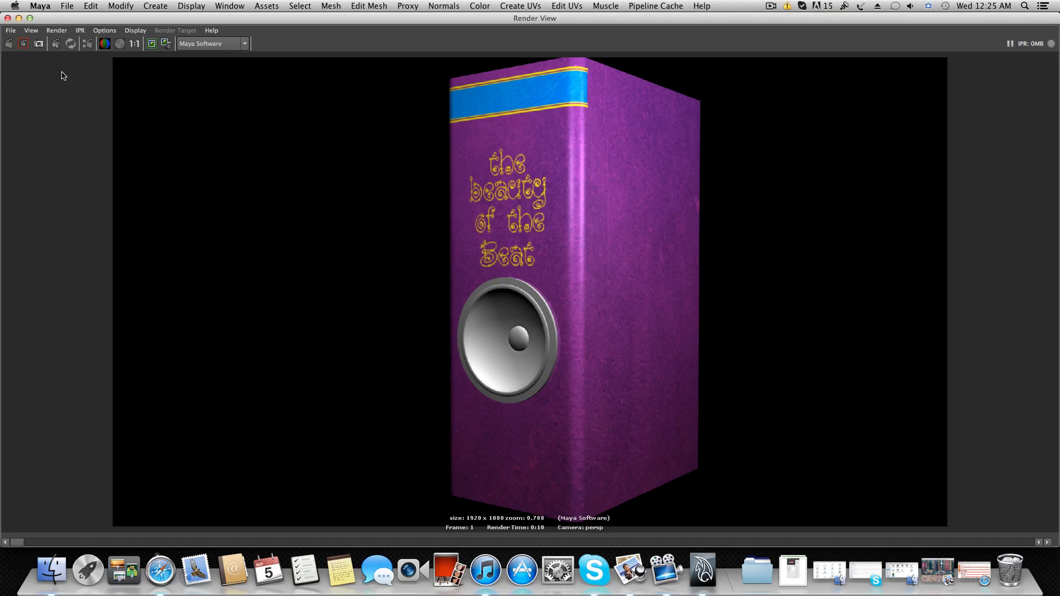
pyautogui.click(9, 19)
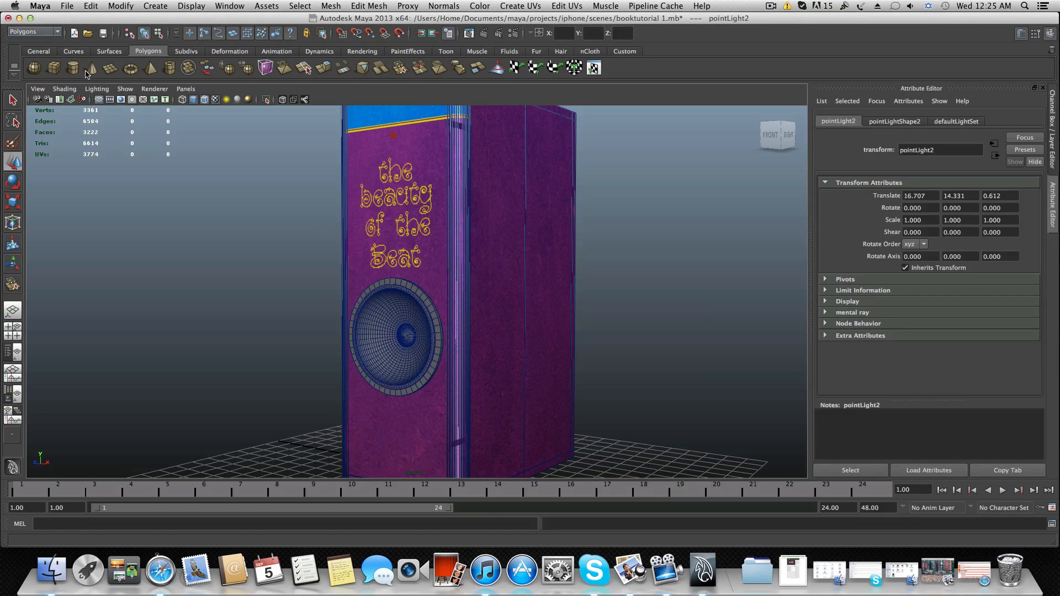
# - Open the Hypershade, shrink its window and create list, and place it beside the book so the model stays visible
pyautogui.scroll(-3, 538, 300)
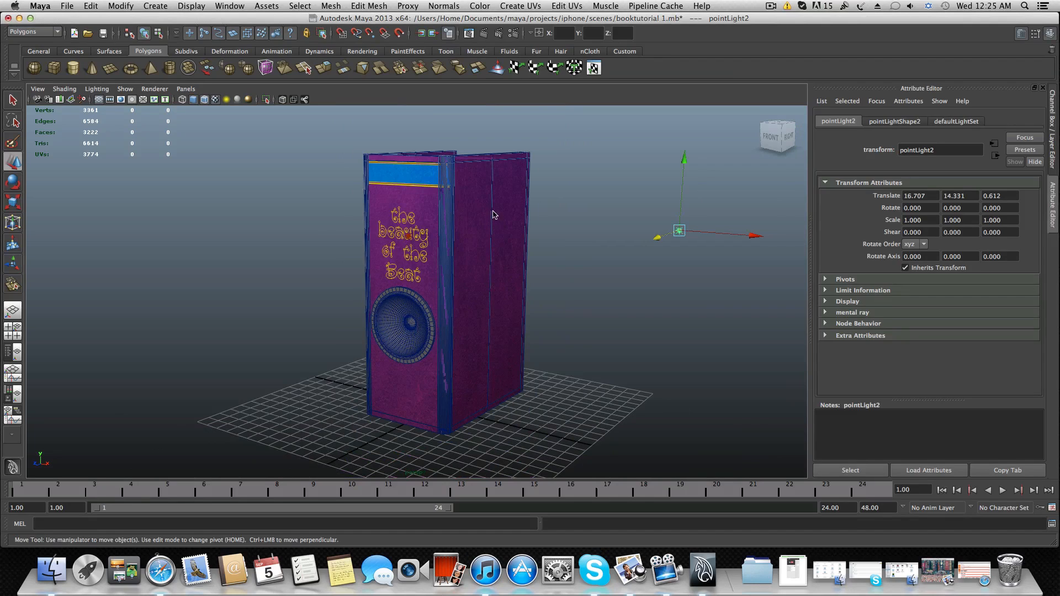
pyautogui.click(232, 6)
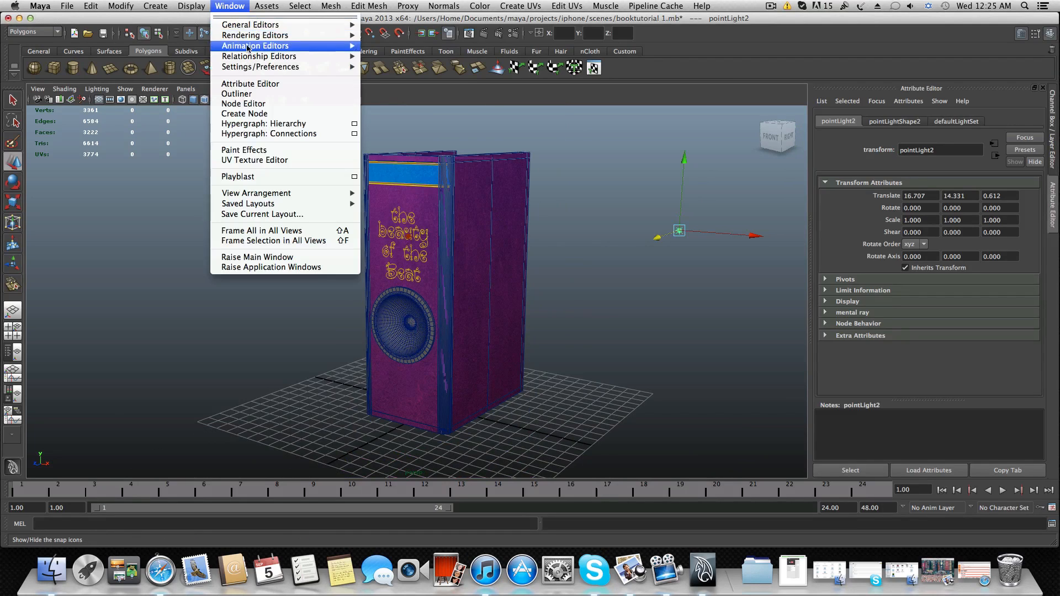
pyautogui.moveTo(248, 37)
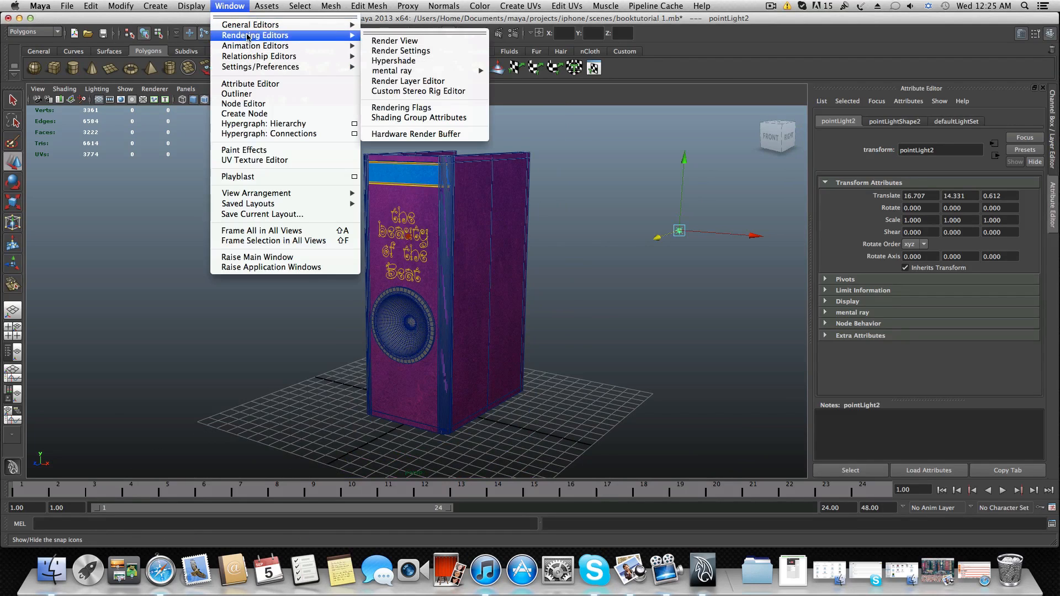
pyautogui.click(386, 60)
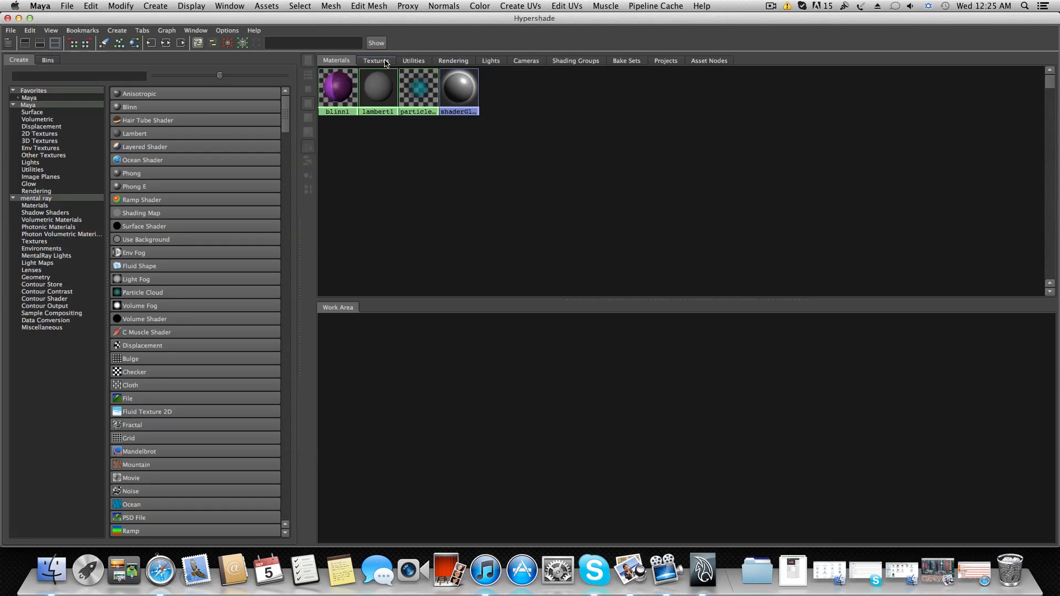
pyautogui.moveTo(390, 22); pyautogui.dragTo(370, 93)
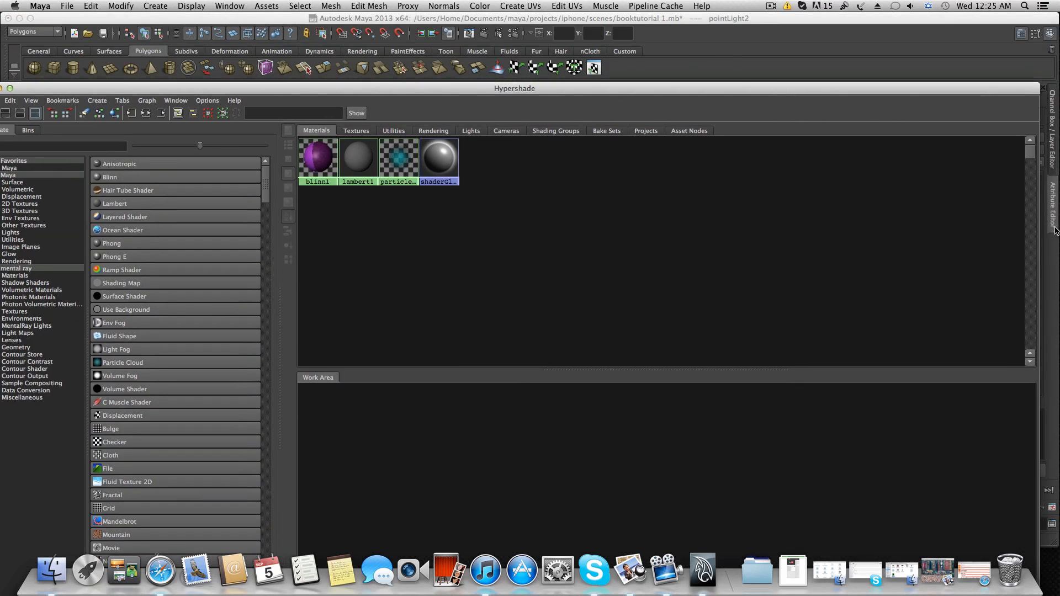
pyautogui.moveTo(1041, 228); pyautogui.dragTo(451, 228)
pyautogui.moveTo(311, 94); pyautogui.dragTo(395, 41)
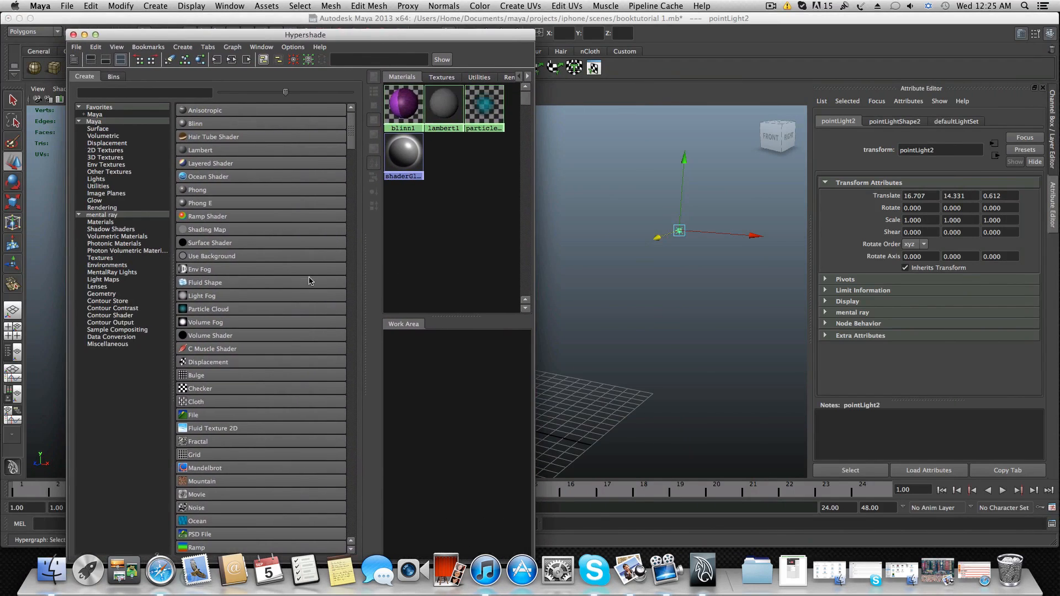
pyautogui.moveTo(357, 277); pyautogui.dragTo(245, 276)
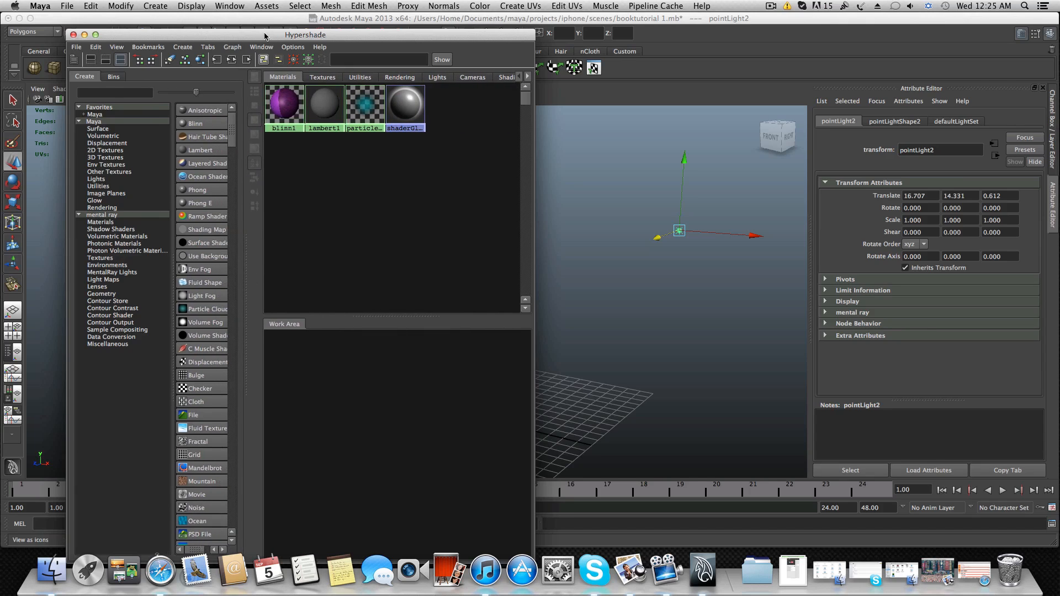
pyautogui.moveTo(264, 36); pyautogui.dragTo(190, 215)
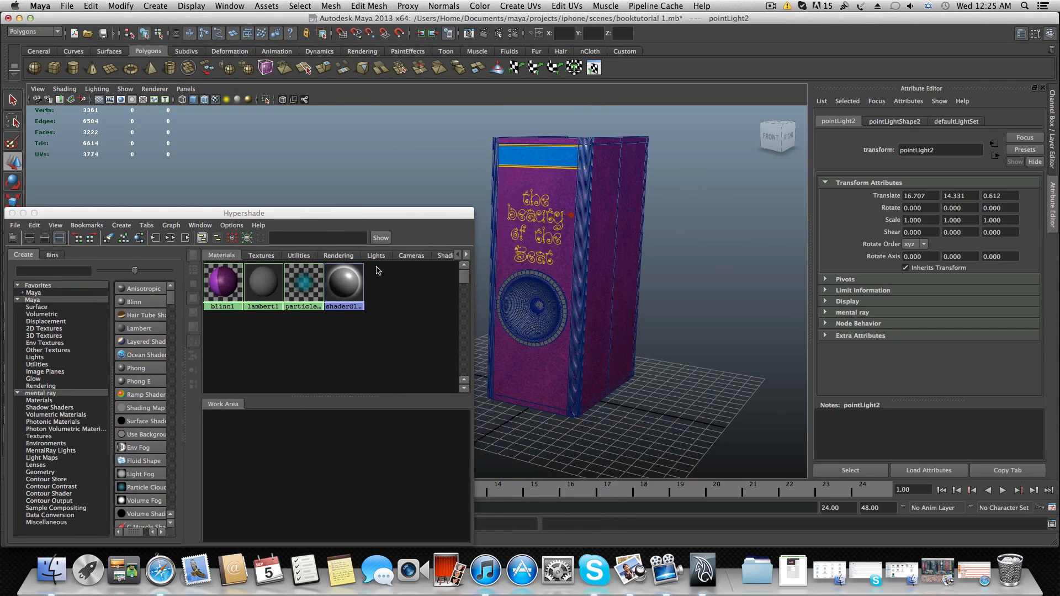
pyautogui.moveTo(317, 217); pyautogui.dragTo(343, 185)
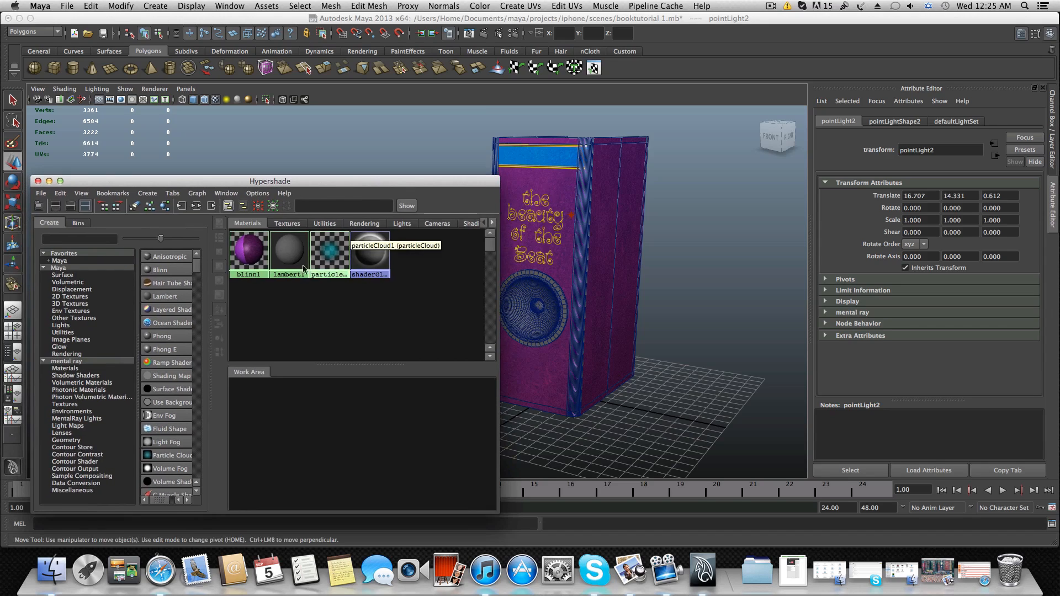
# - Connect the file1 texture to the Bump Mapping attribute of the blinn1 material
pyautogui.click(256, 254)
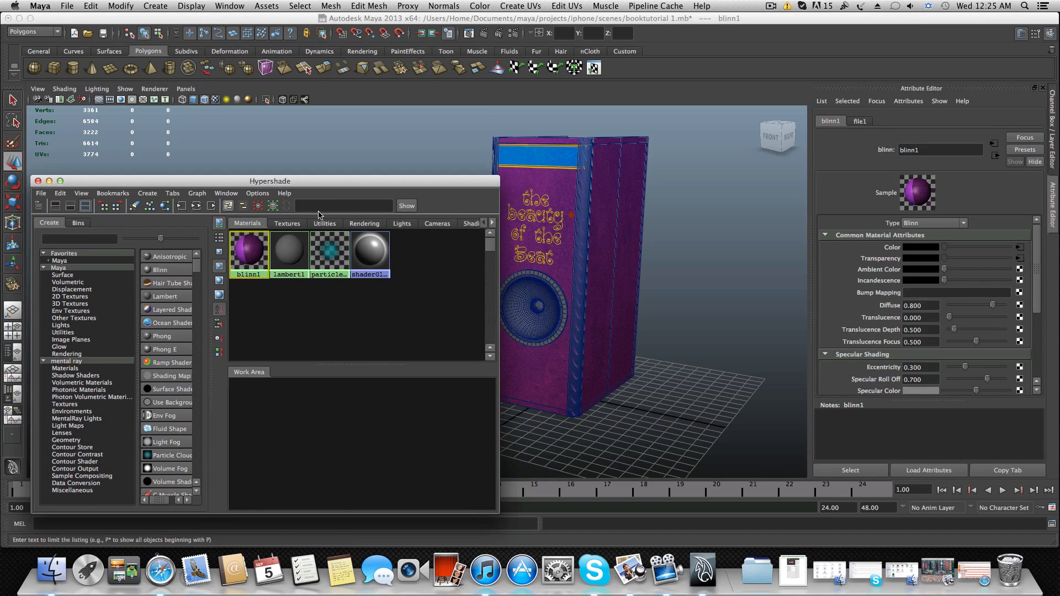
pyautogui.click(287, 225)
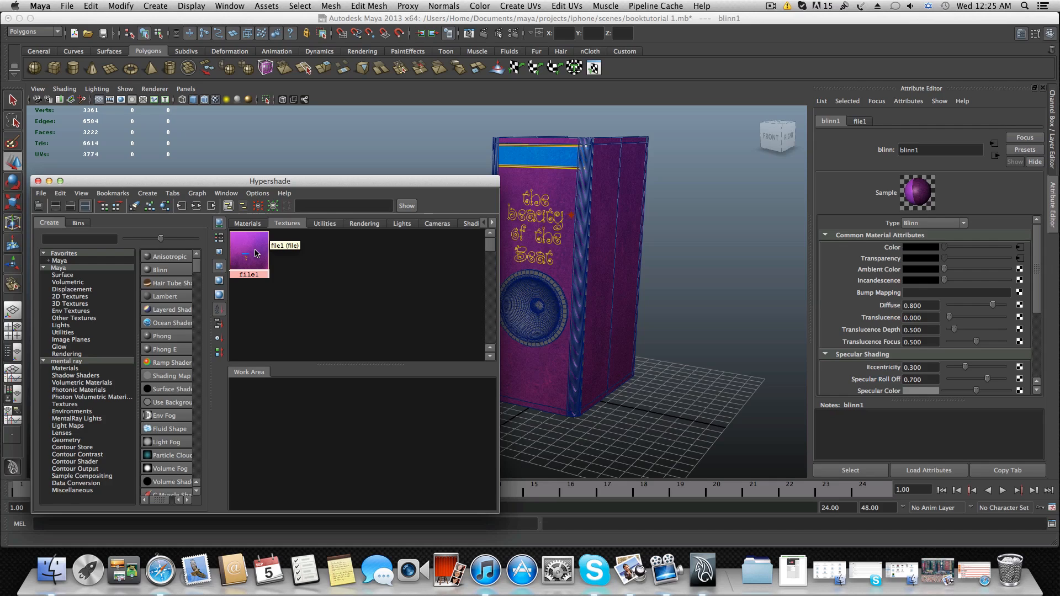
pyautogui.moveTo(256, 255); pyautogui.dragTo(337, 456, button='middle')
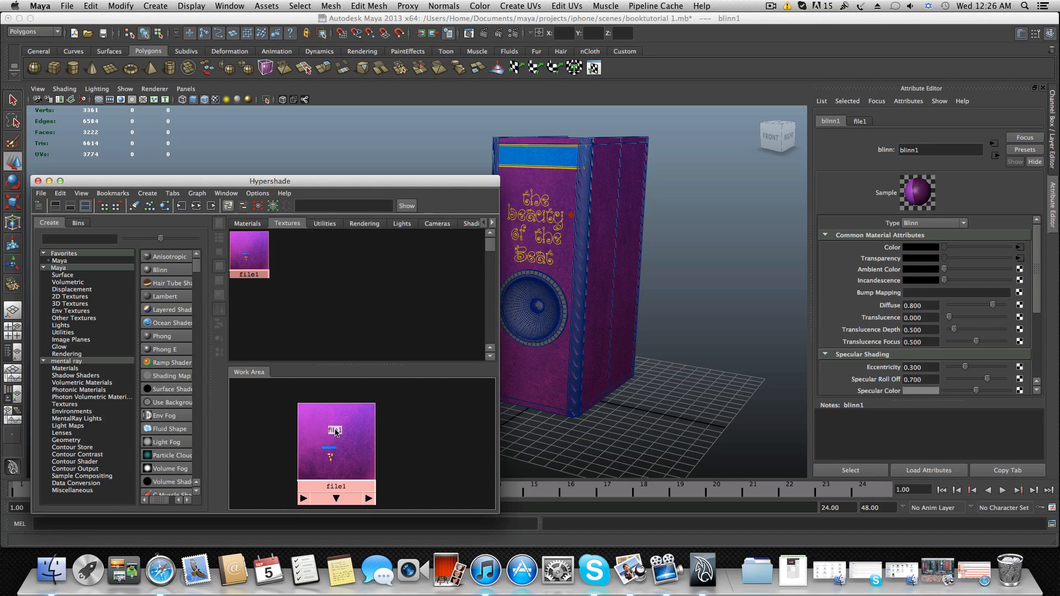
pyautogui.moveTo(335, 432); pyautogui.dragTo(893, 292, button='middle')
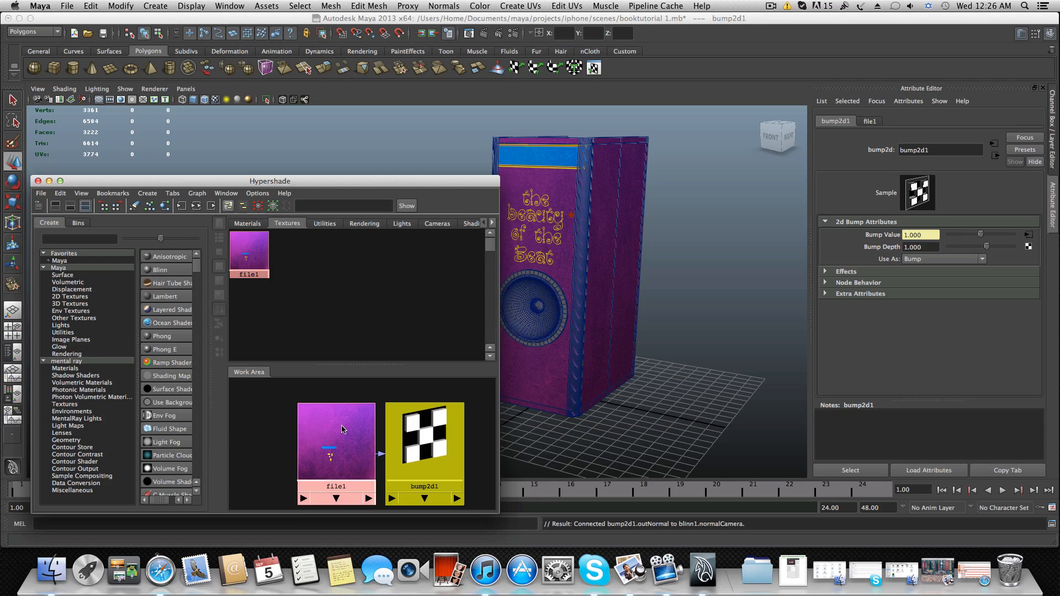
# - Break the file1 connection on the Transparency attribute of the blinn1 material
pyautogui.click(248, 223)
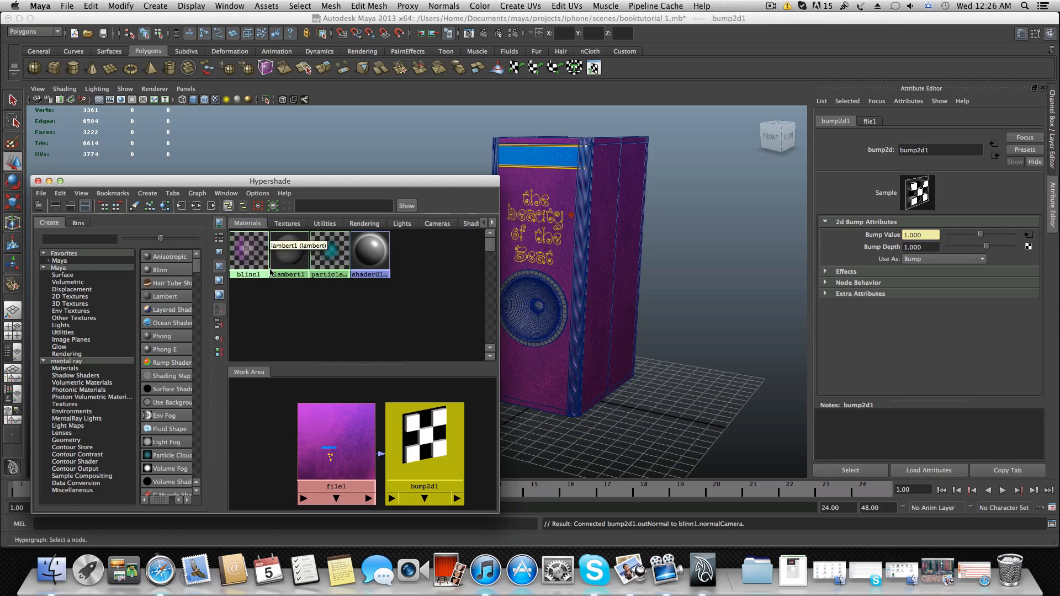
pyautogui.click(249, 255)
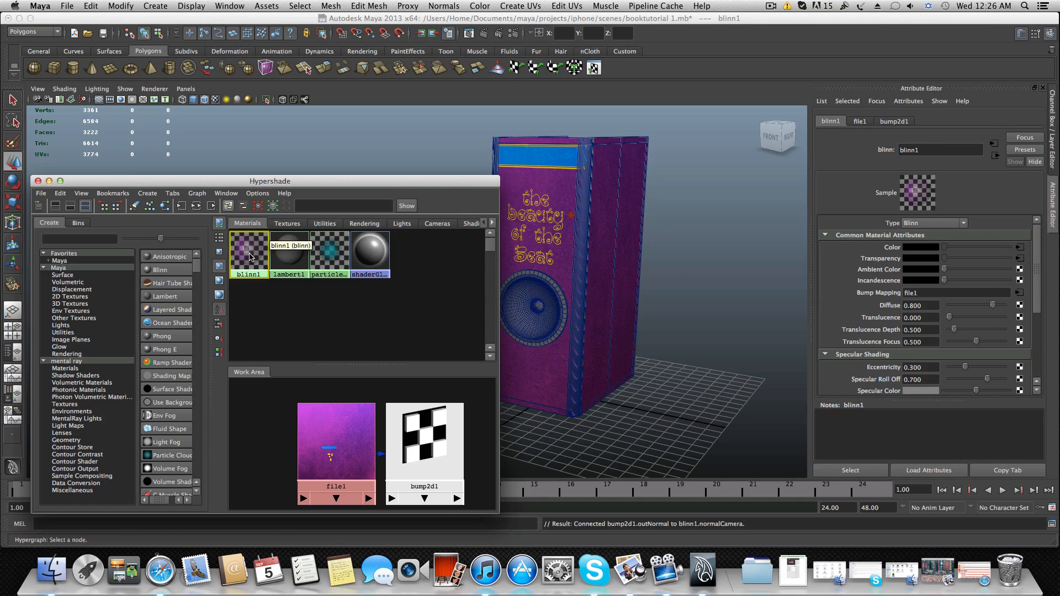
pyautogui.rightClick(879, 263)
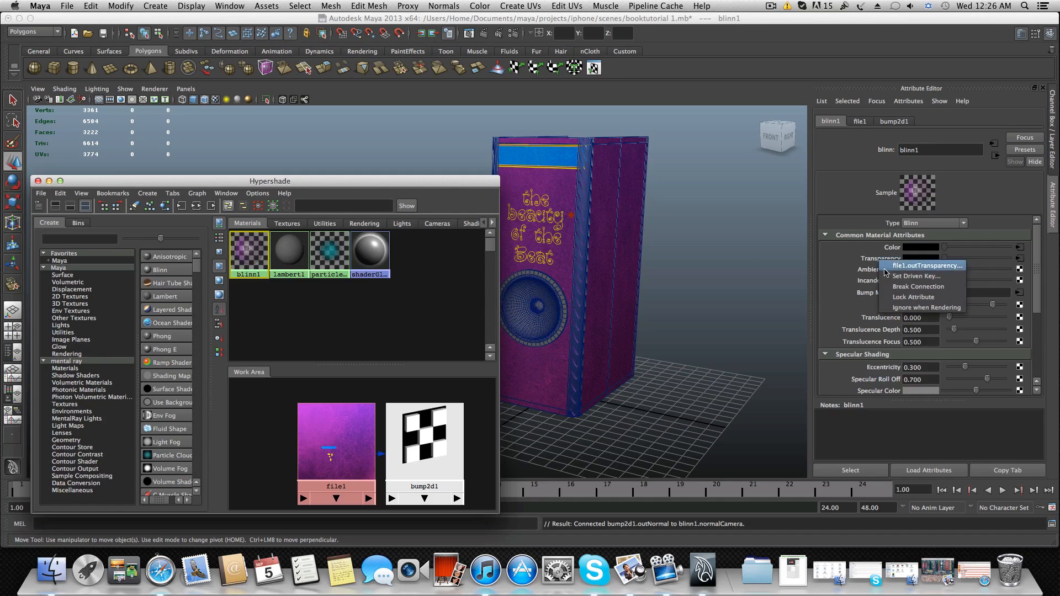
pyautogui.click(896, 287)
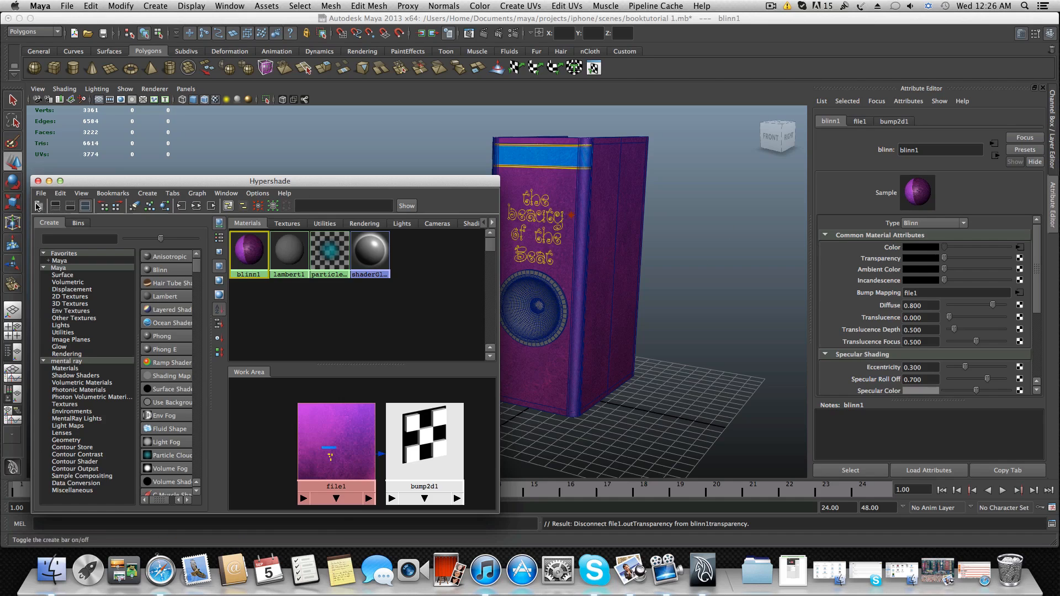
# - Minimize the Hypershade, frame the whole book from slightly above, and render the bump-mapped book with Maya Software
pyautogui.click(49, 181)
pyautogui.keyDown('alt'); pyautogui.moveTo(475, 208); pyautogui.dragTo(506, 273); pyautogui.keyUp('alt')
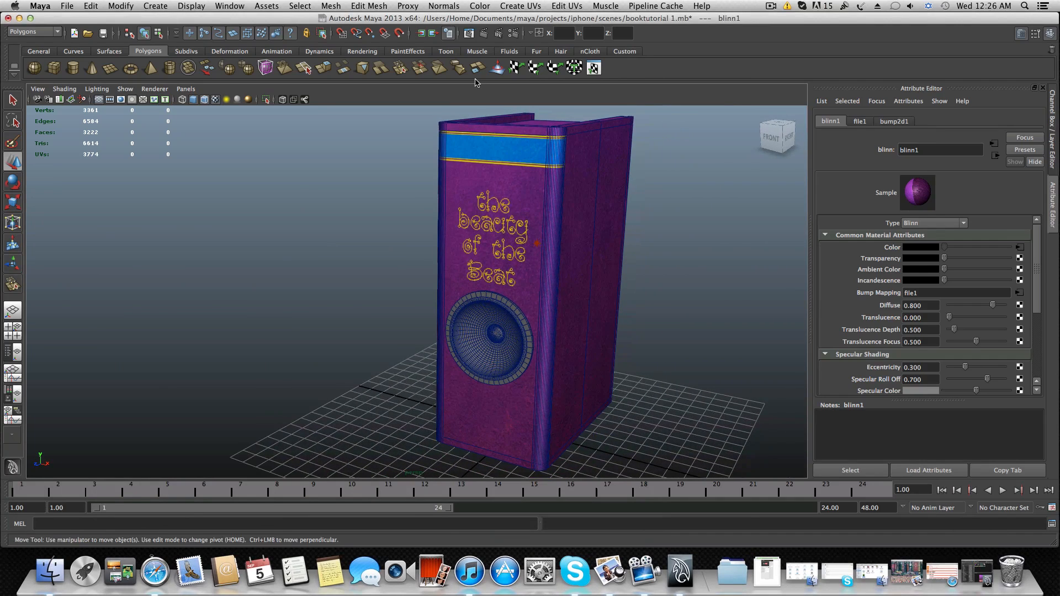
pyautogui.click(475, 34)
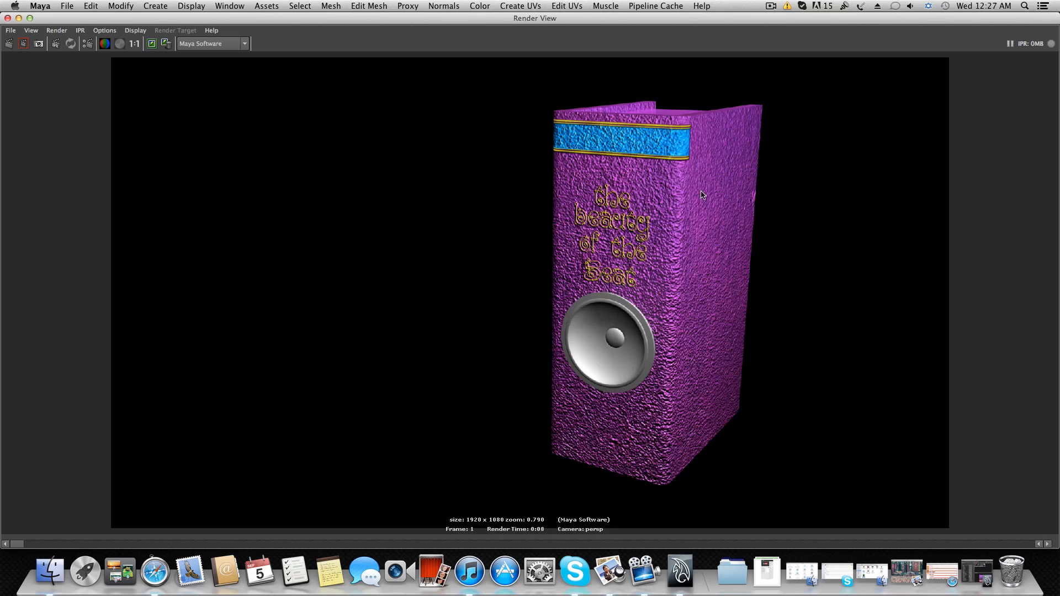
# - Minimize the Render View, restore the Hypershade, check the nodes behind blinn1's Bump Mapping, and show the bump2d1 node's attributes
pyautogui.click(19, 18)
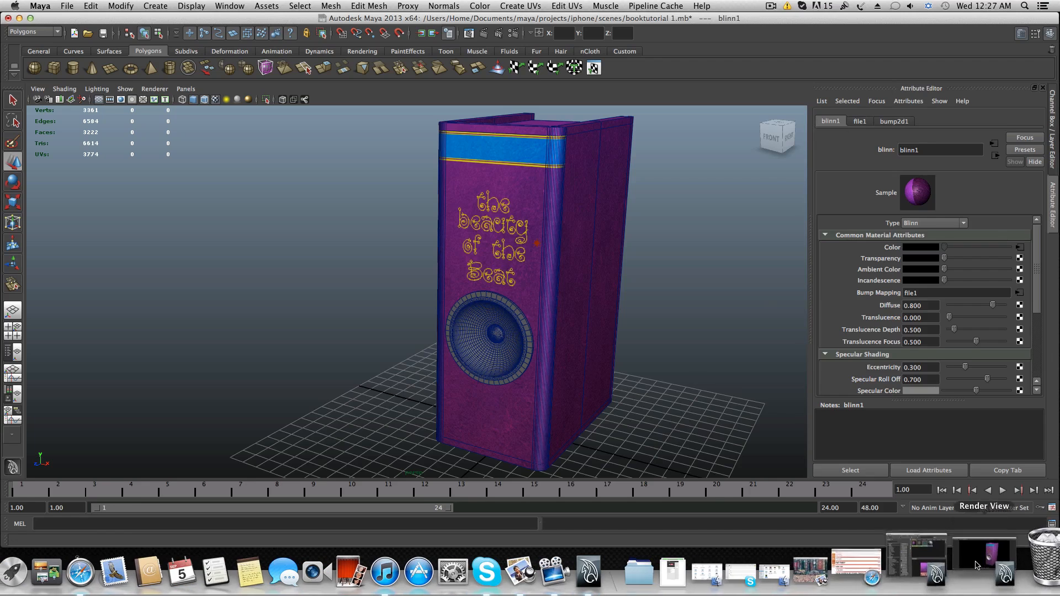
pyautogui.click(917, 559)
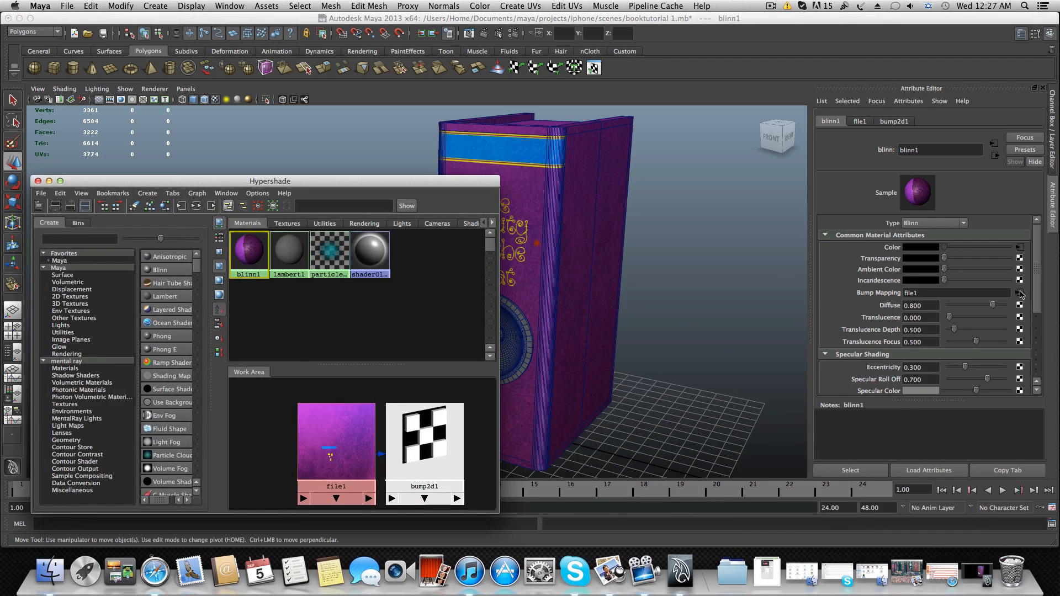
pyautogui.click(1022, 294)
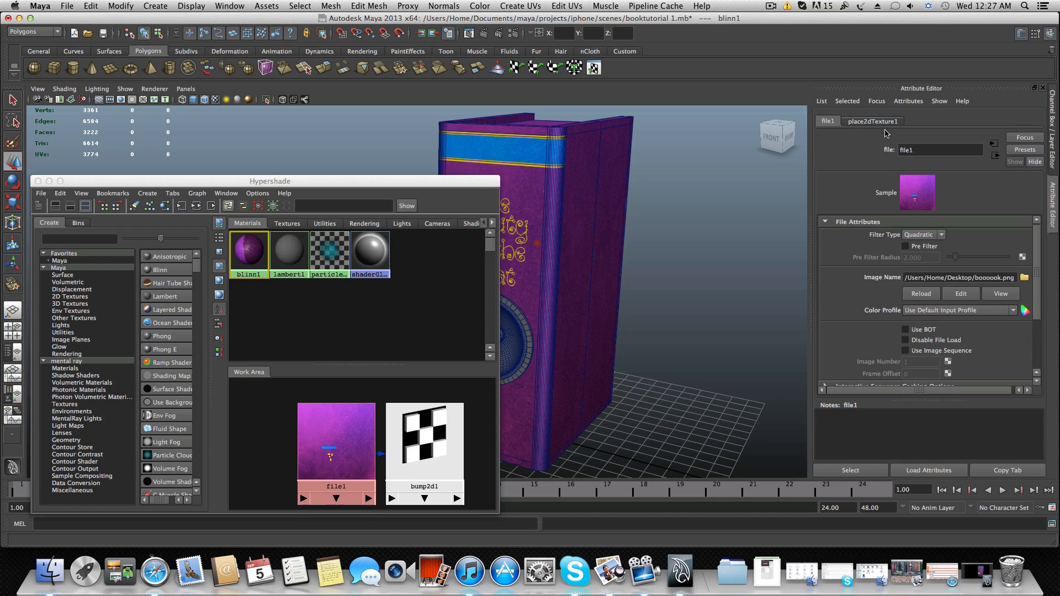
pyautogui.click(996, 157)
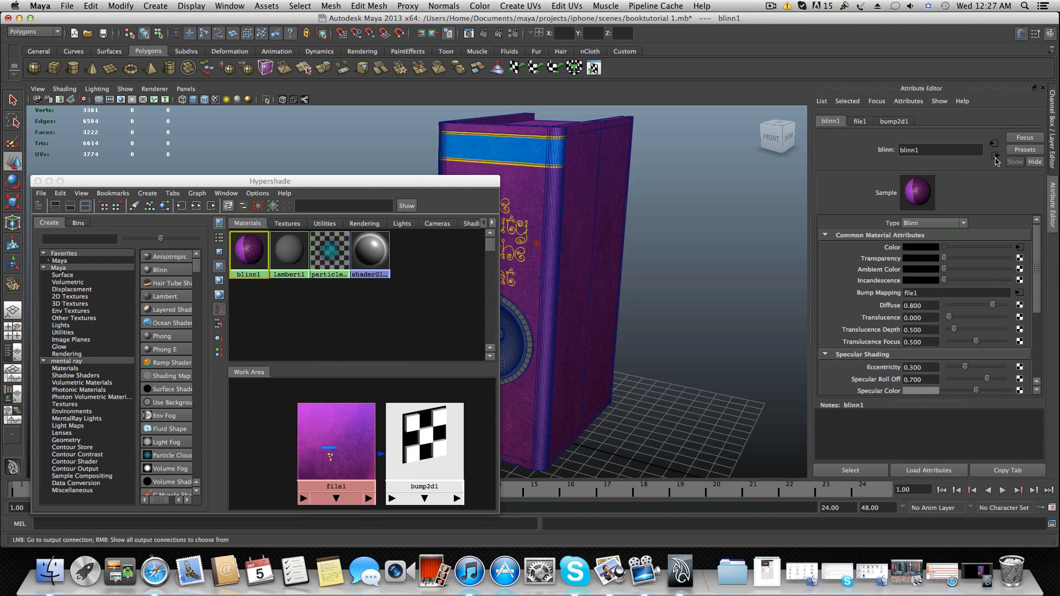
pyautogui.click(1019, 293)
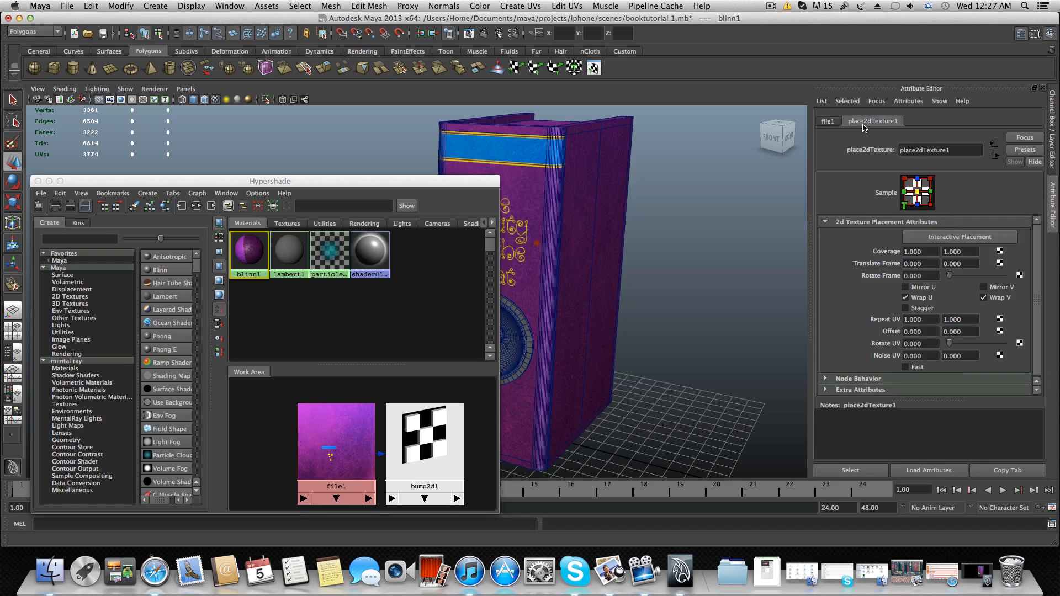
pyautogui.click(829, 121)
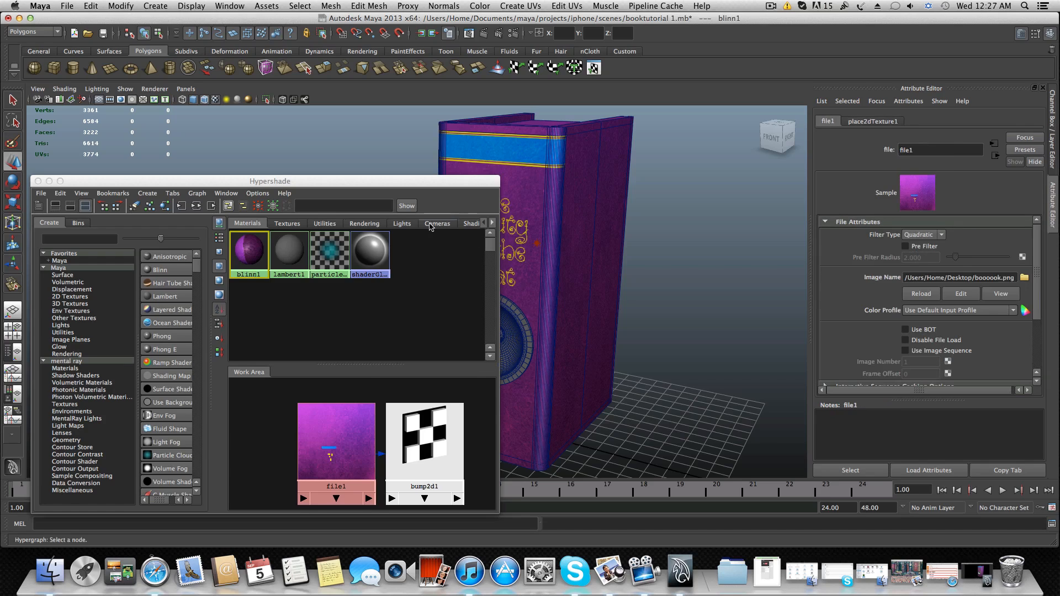
pyautogui.moveTo(330, 181); pyautogui.dragTo(369, 118)
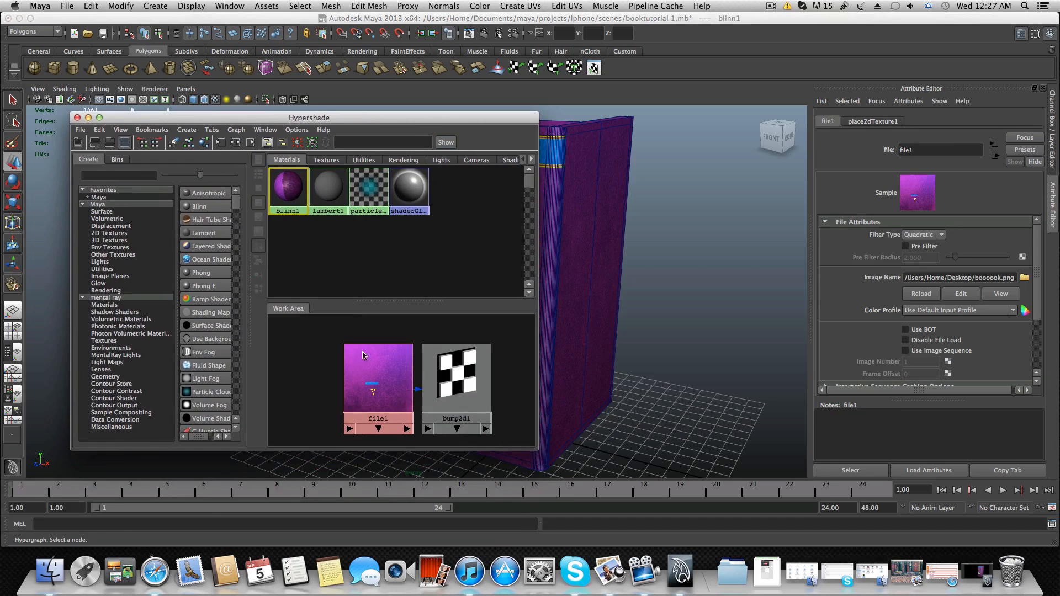
pyautogui.click(469, 381)
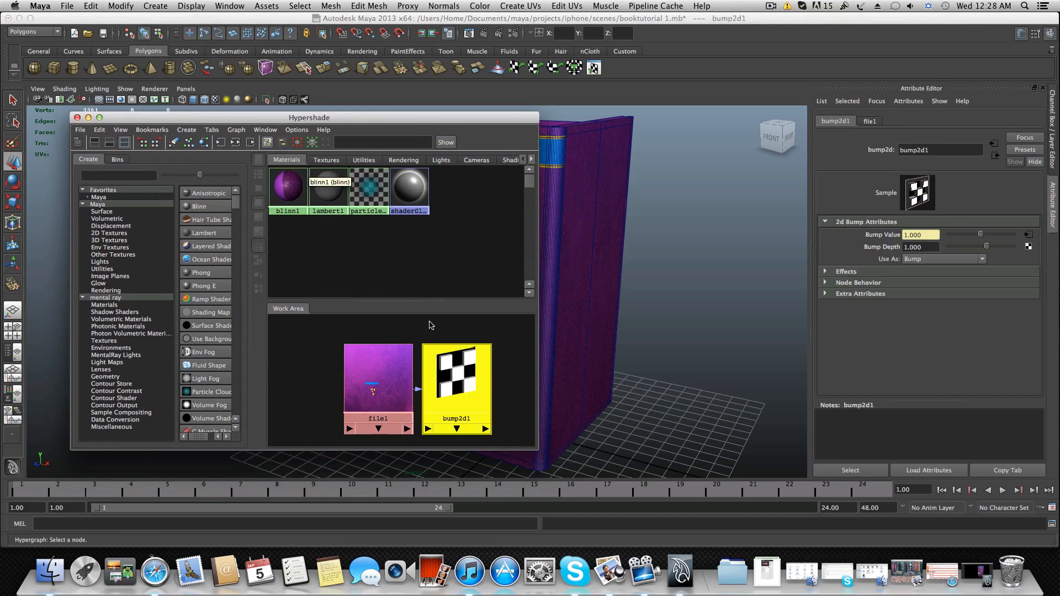
# - Trace the input and output connections of the blinn1 material, starting from its Bump Mapping attribute
pyautogui.click(293, 194)
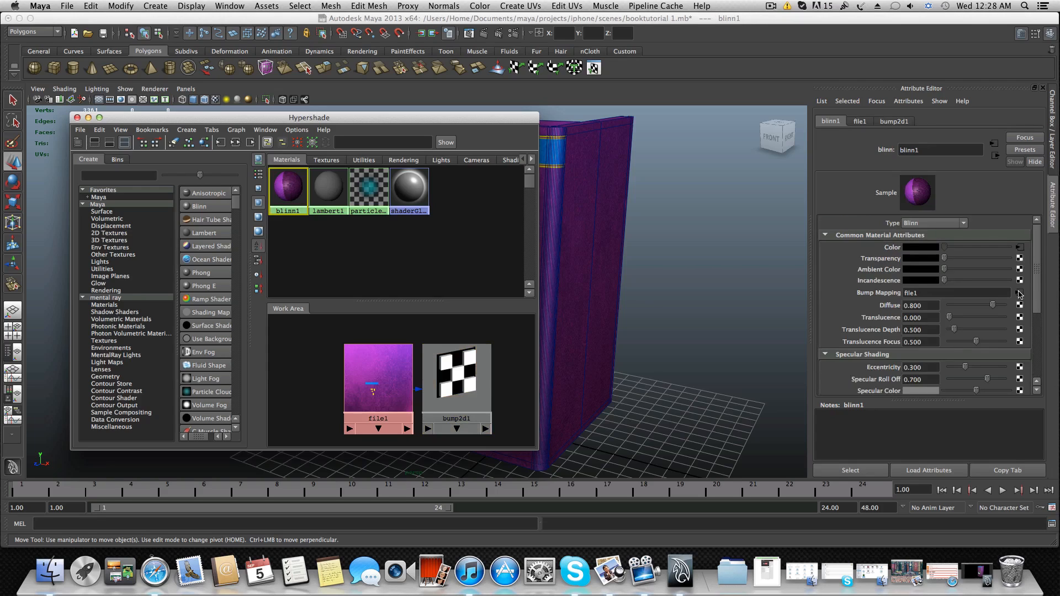
pyautogui.click(1020, 293)
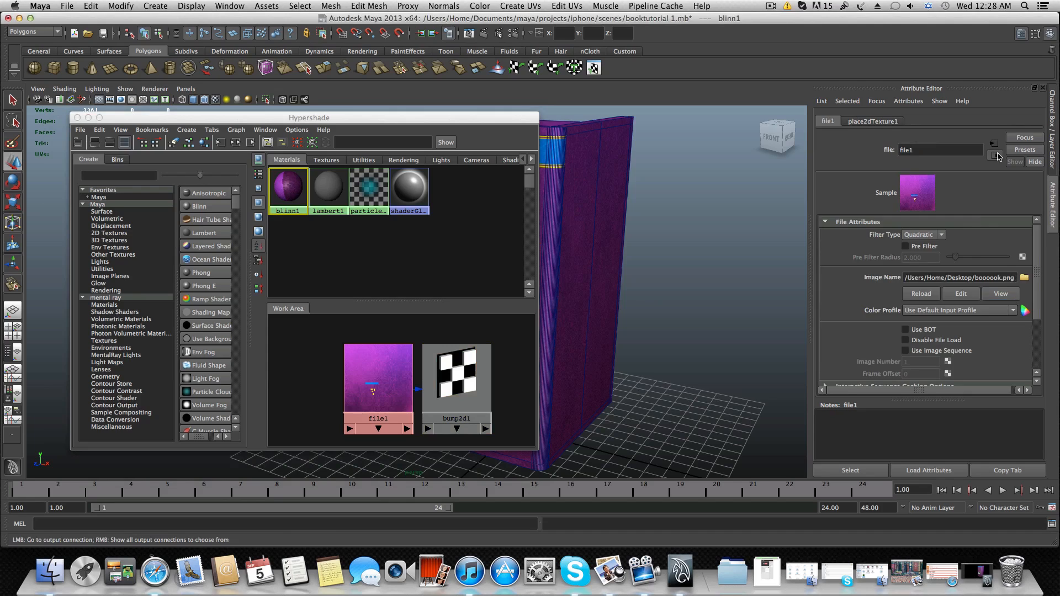
pyautogui.click(995, 155)
pyautogui.click(996, 146)
pyautogui.click(997, 145)
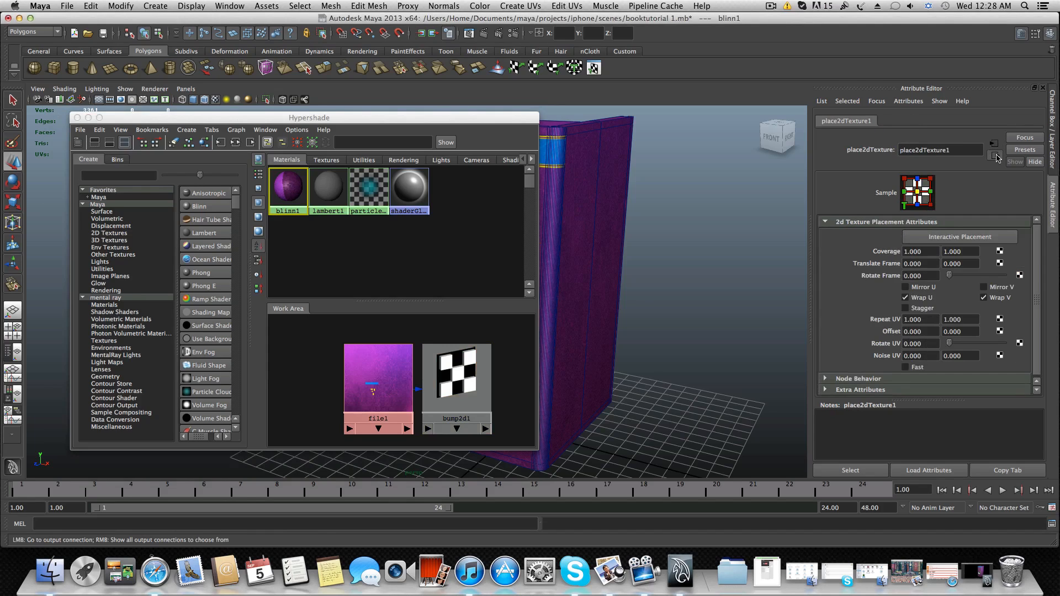
pyautogui.click(996, 155)
pyautogui.click(997, 156)
pyautogui.click(997, 157)
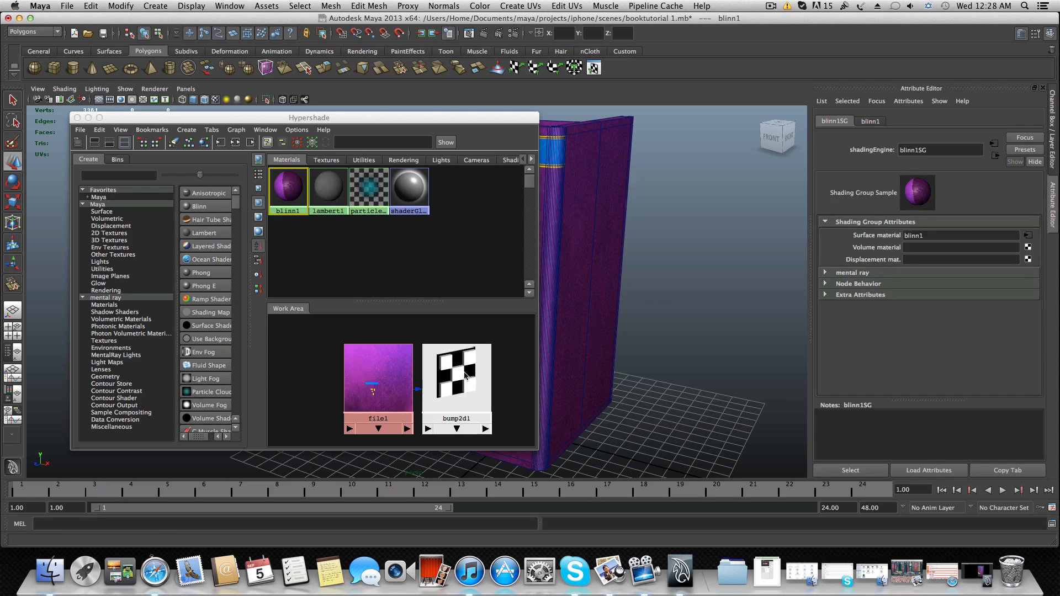
# - Spread the file1 and bump2d1 nodes apart in the work area and set the Bump Depth of bump2d1 to 0.2
pyautogui.moveTo(374, 391); pyautogui.dragTo(351, 387)
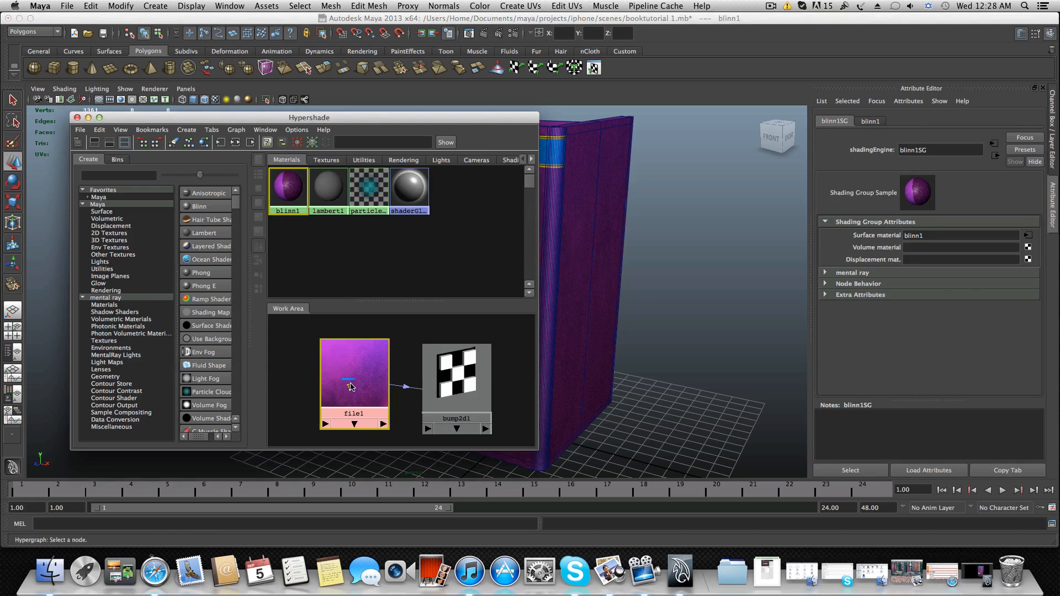
pyautogui.moveTo(433, 421); pyautogui.dragTo(451, 396)
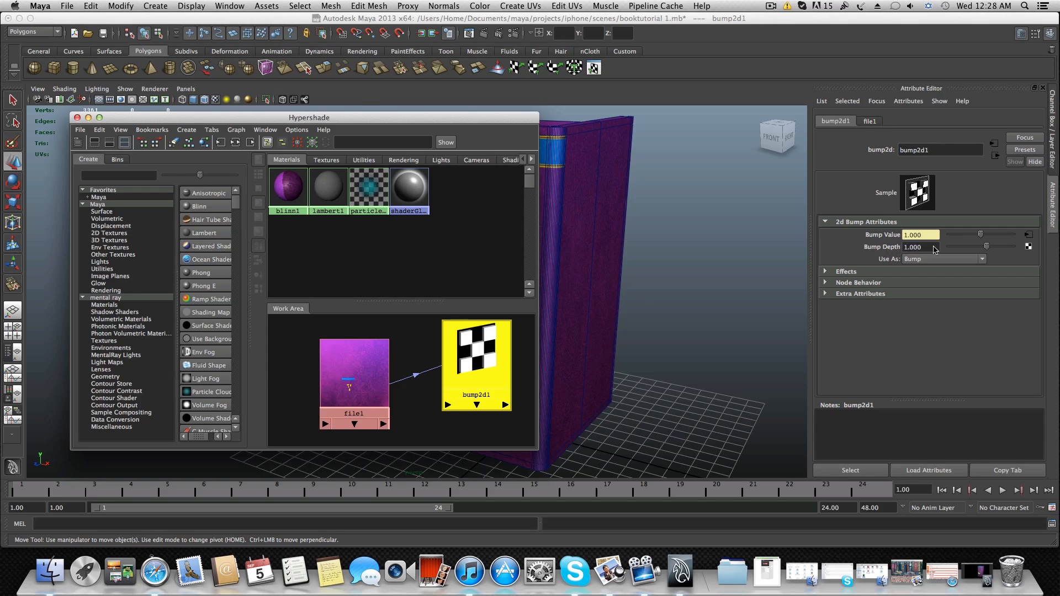
pyautogui.moveTo(934, 246); pyautogui.dragTo(900, 247)
pyautogui.write('0.2')
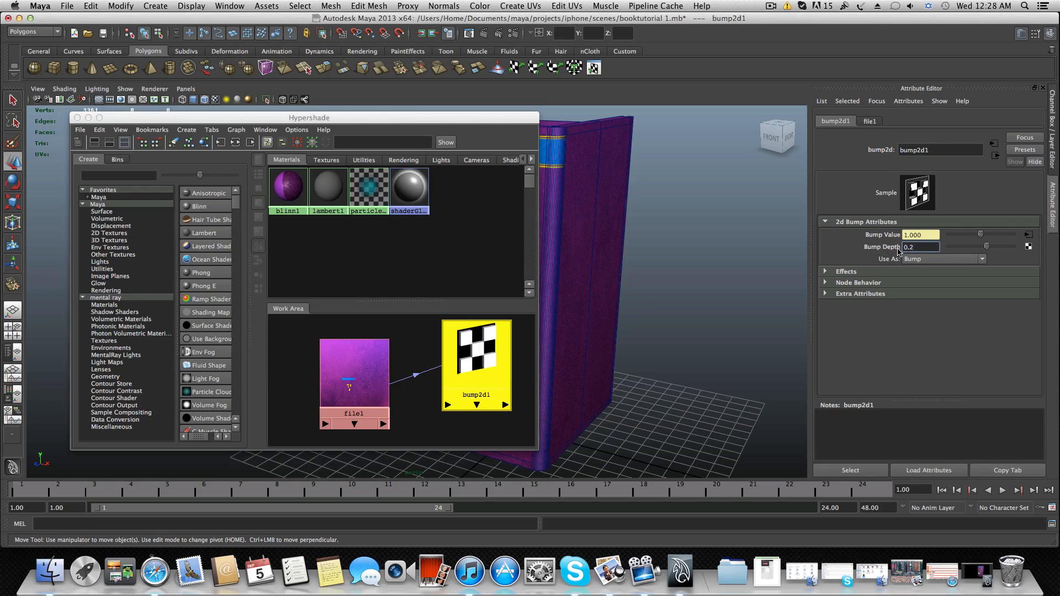
pyautogui.press('Return')
pyautogui.doubleClick(902, 246)
pyautogui.write('.2')
pyautogui.press('Return')
# - Minimize the Hypershade, render the book again with Maya Software, and minimize the Render View after inspecting the bump
pyautogui.click(89, 118)
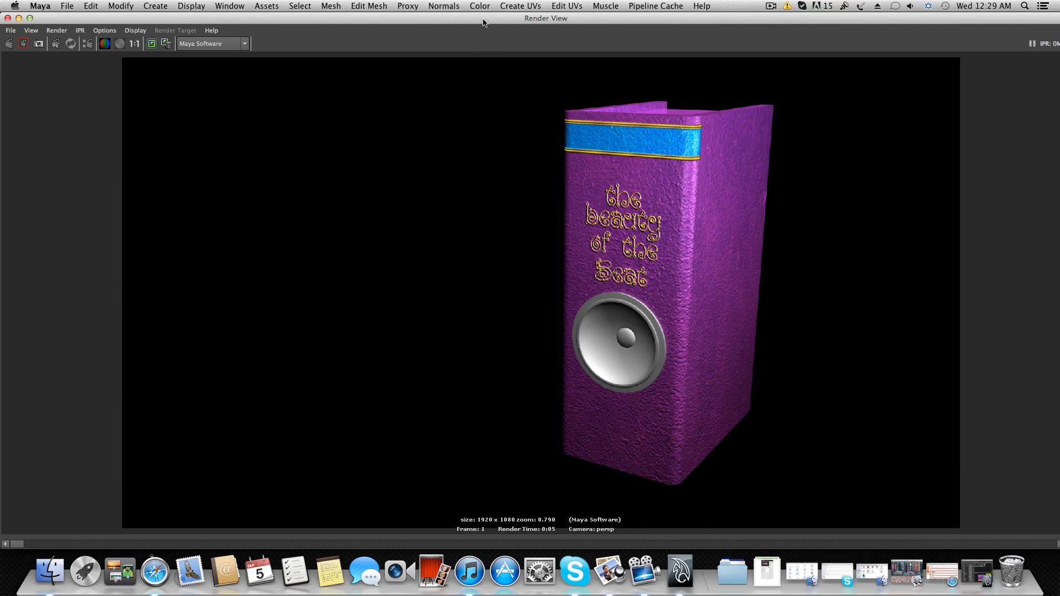
pyautogui.moveTo(484, 22); pyautogui.dragTo(460, 23)
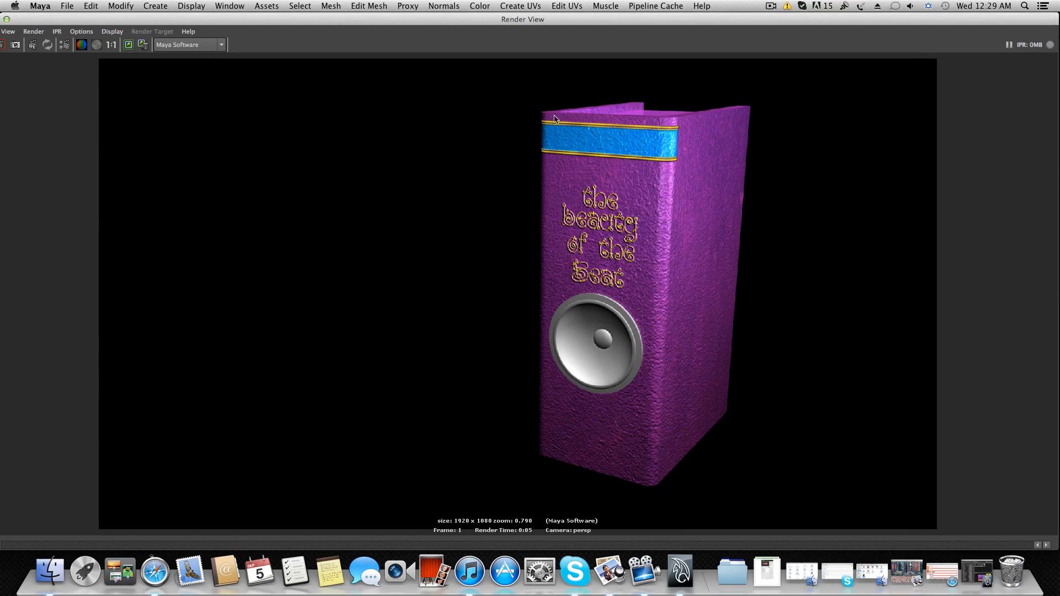
pyautogui.moveTo(48, 22); pyautogui.dragTo(78, 20)
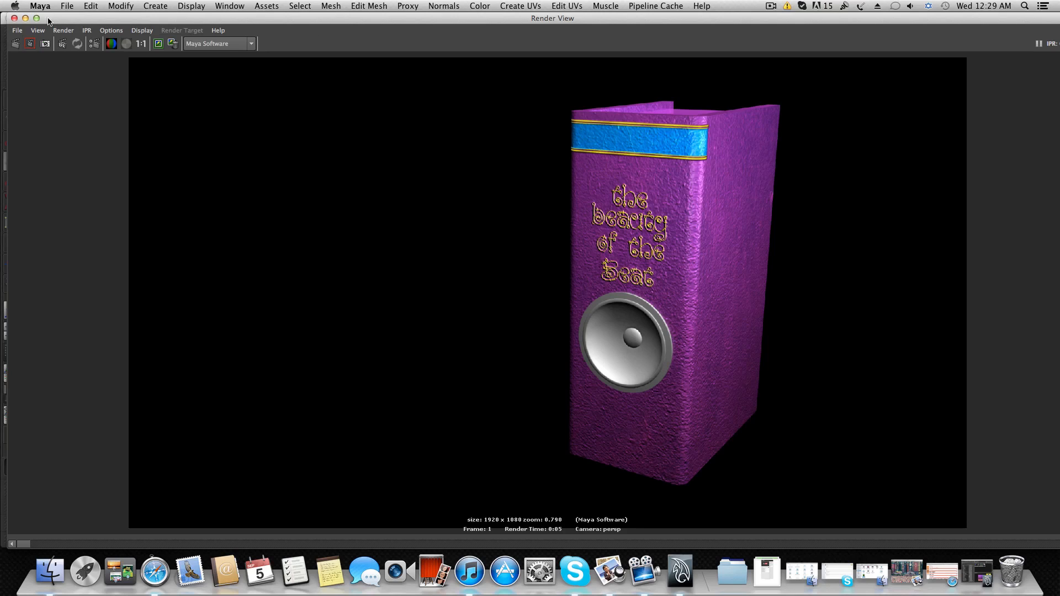
pyautogui.click(25, 19)
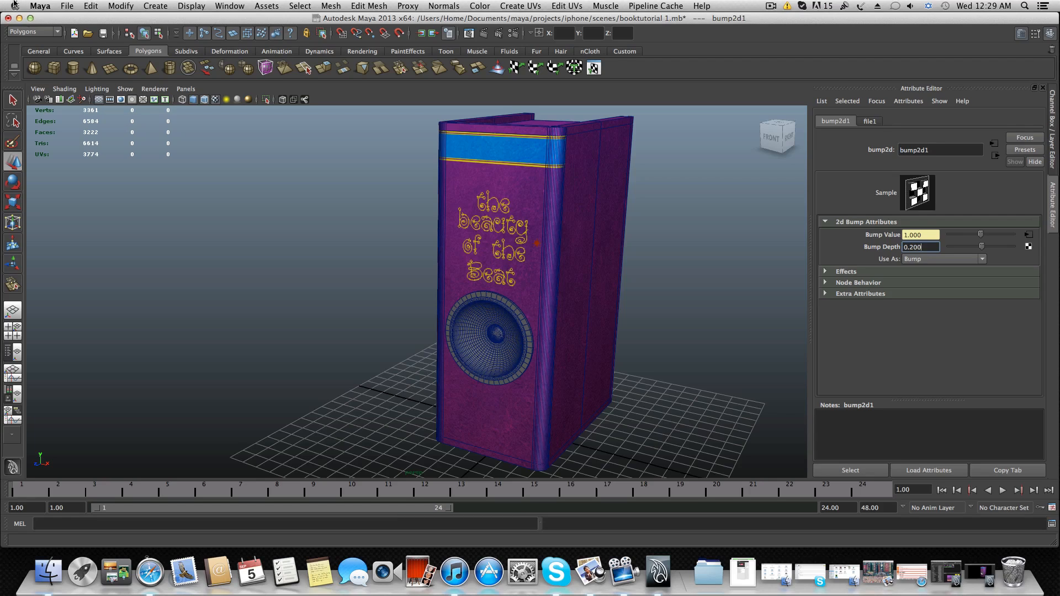
pyautogui.click(771, 8)
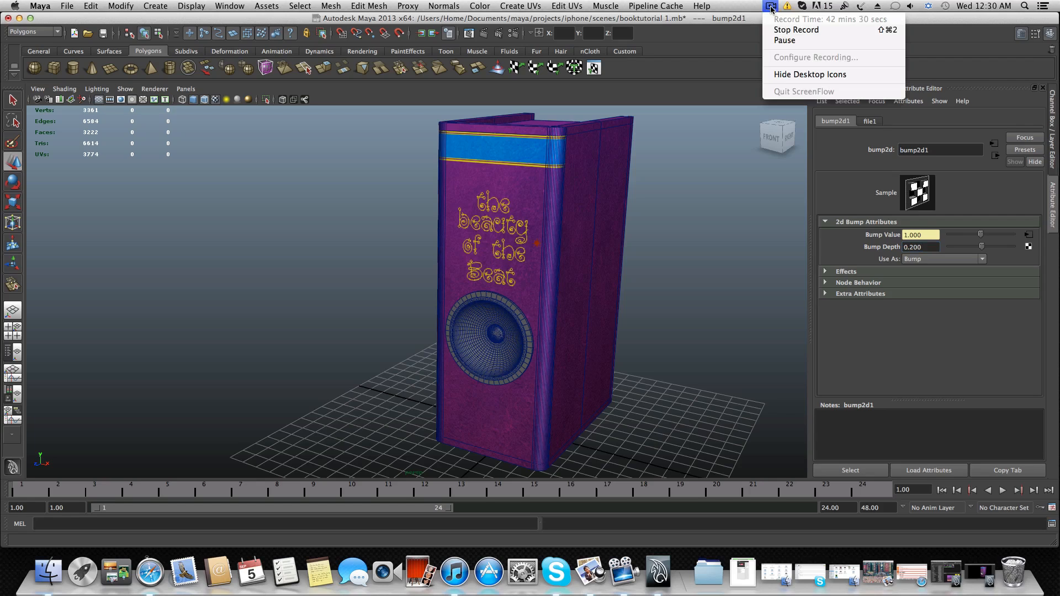
pyautogui.click(788, 29)
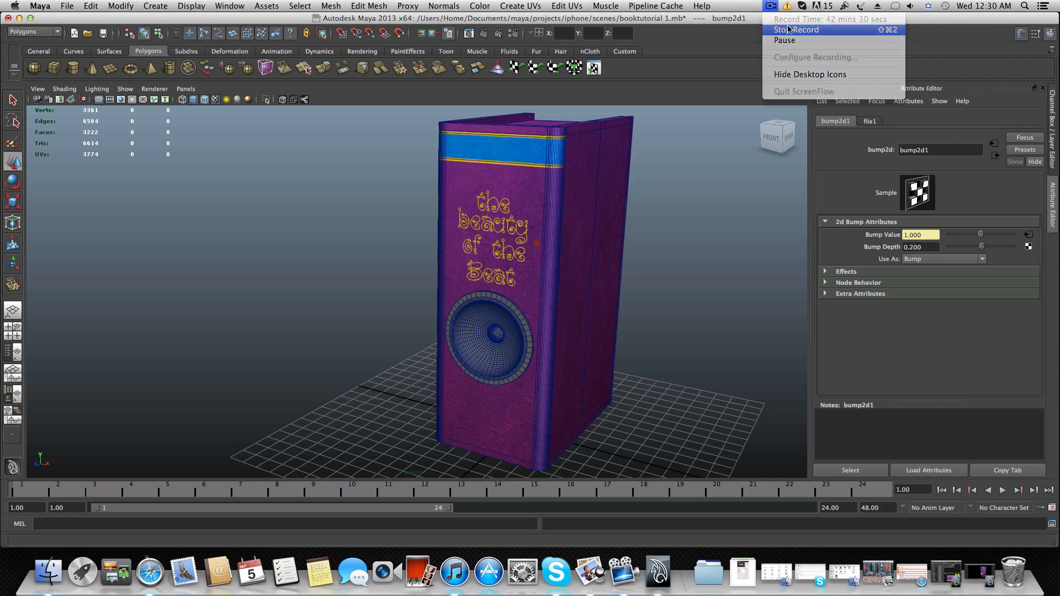